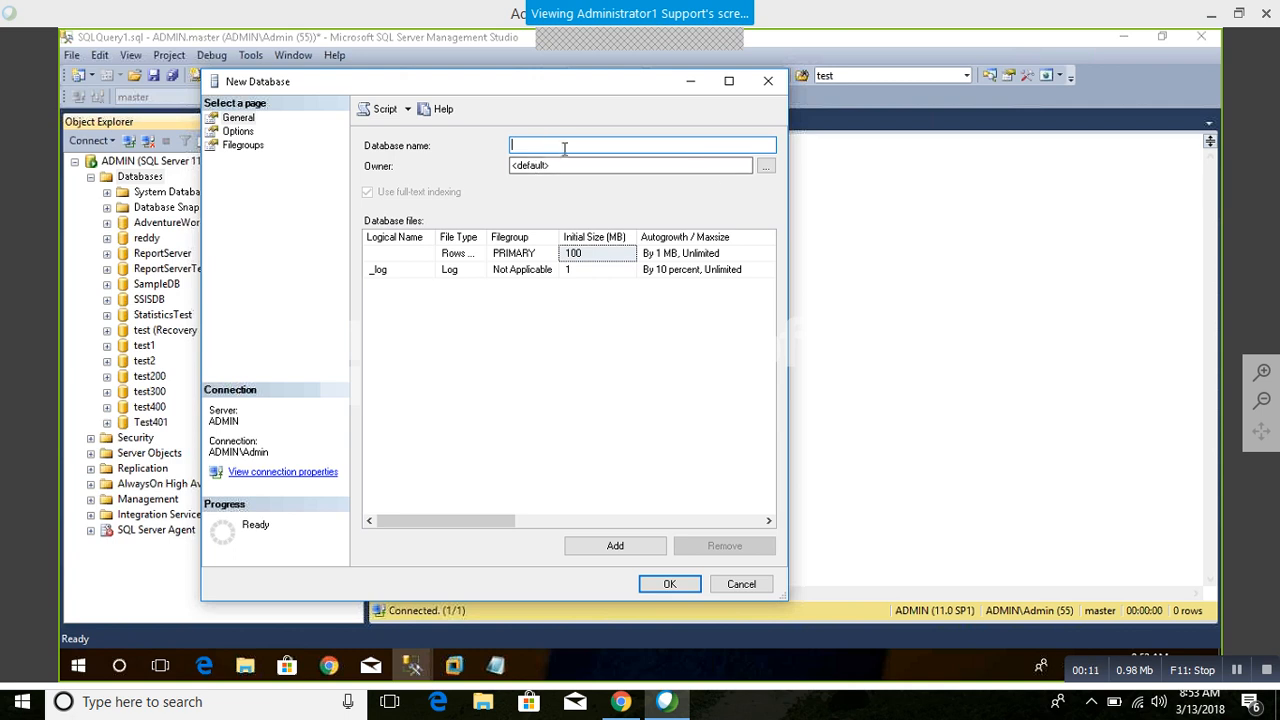
Step: Name the new database Test201 and maximize the New Database dialog
type("Test201")
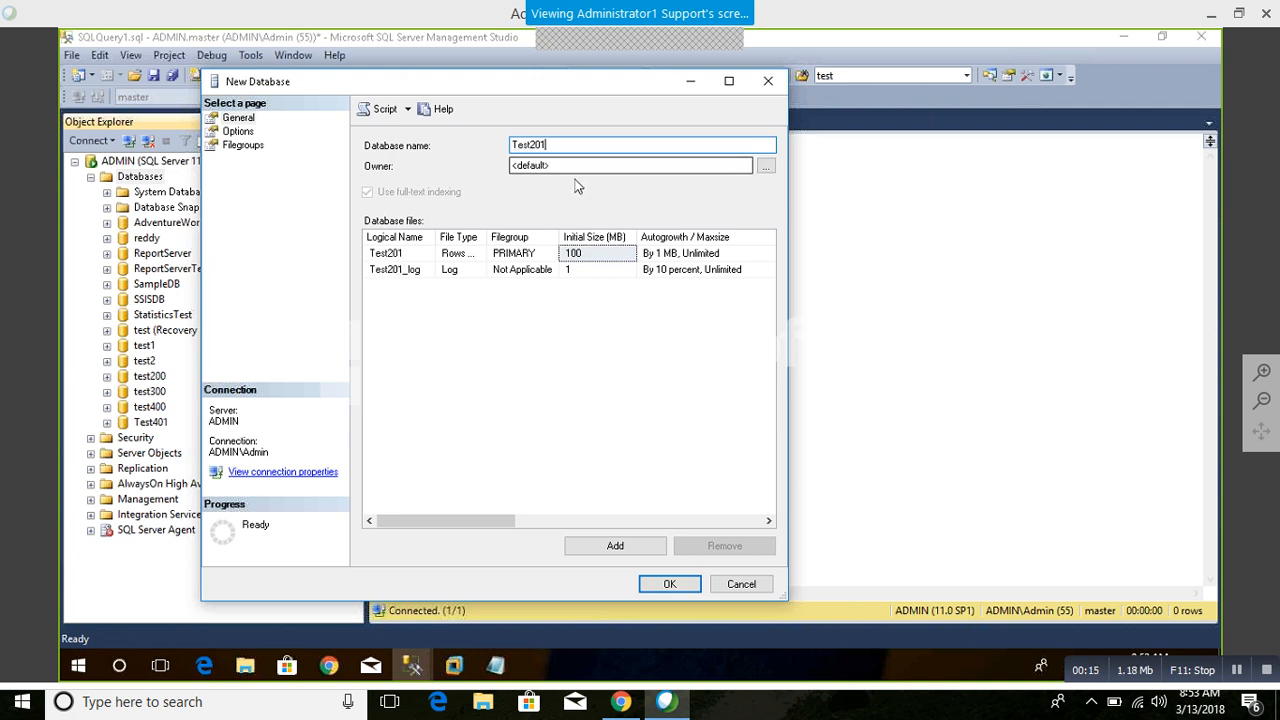
left_click(729, 81)
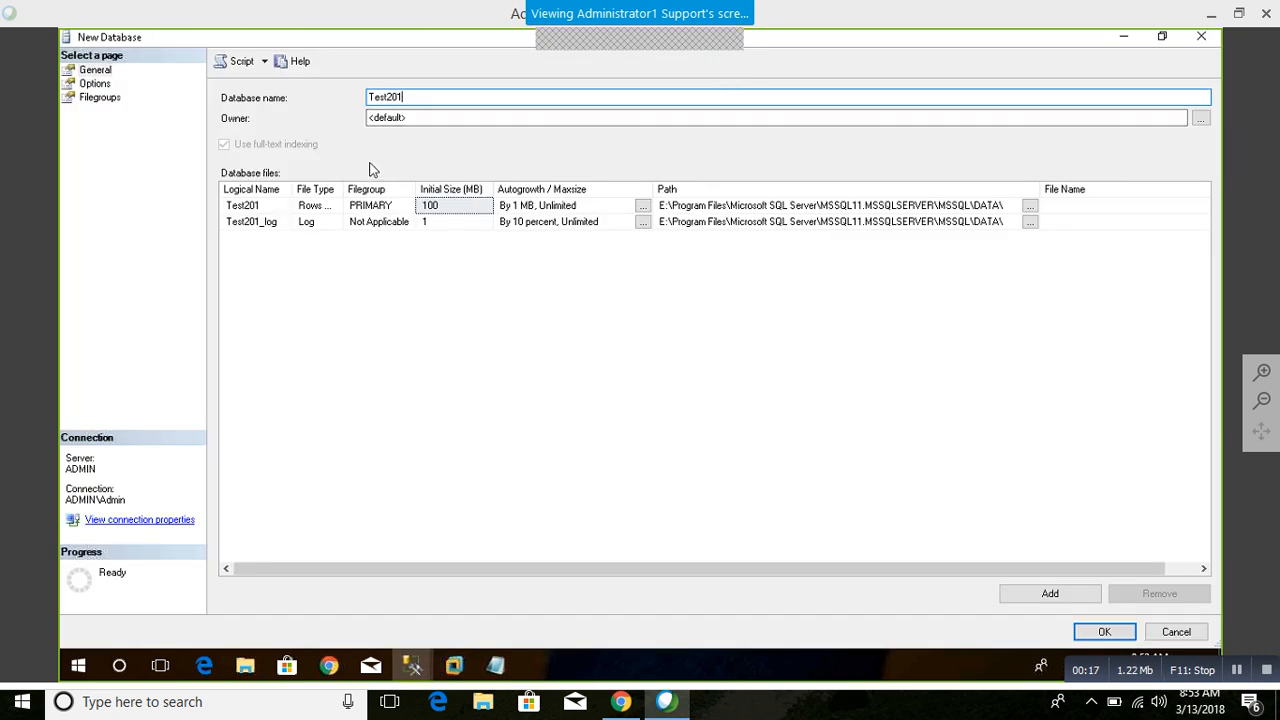
Step: Set the database owner to the sa login, checking the name before accepting it
left_click(404, 118)
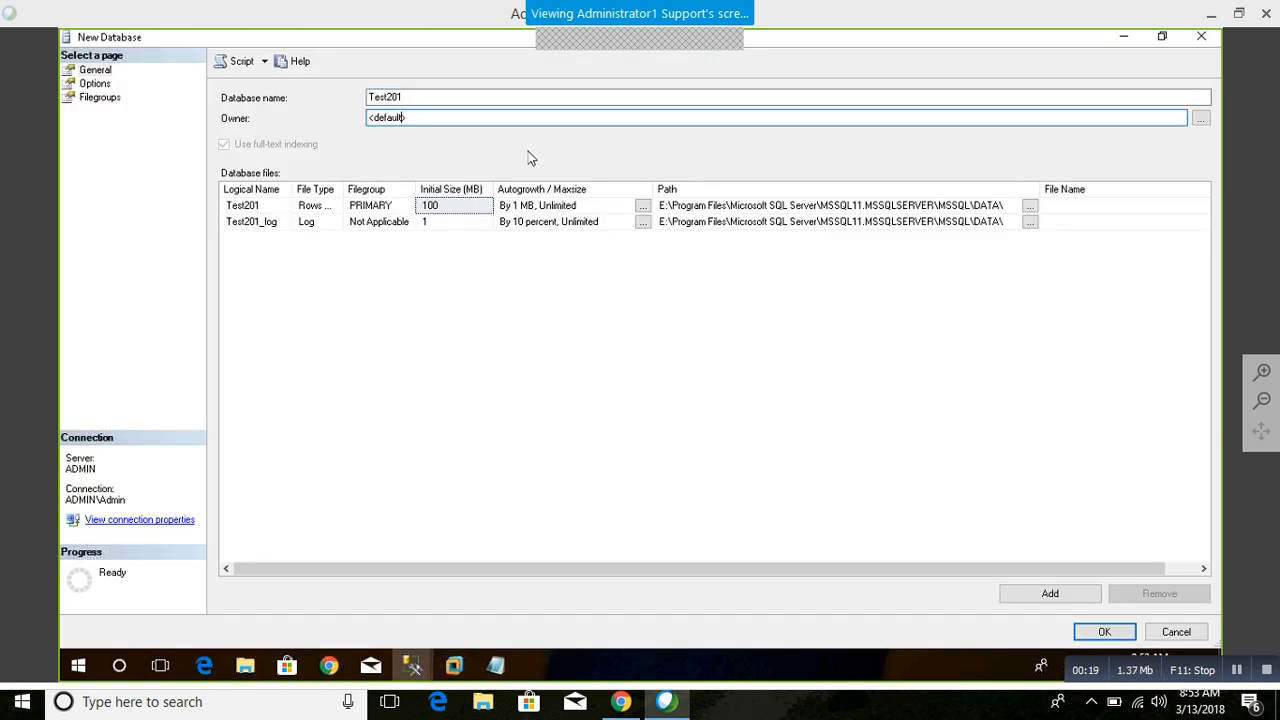
left_click(1201, 118)
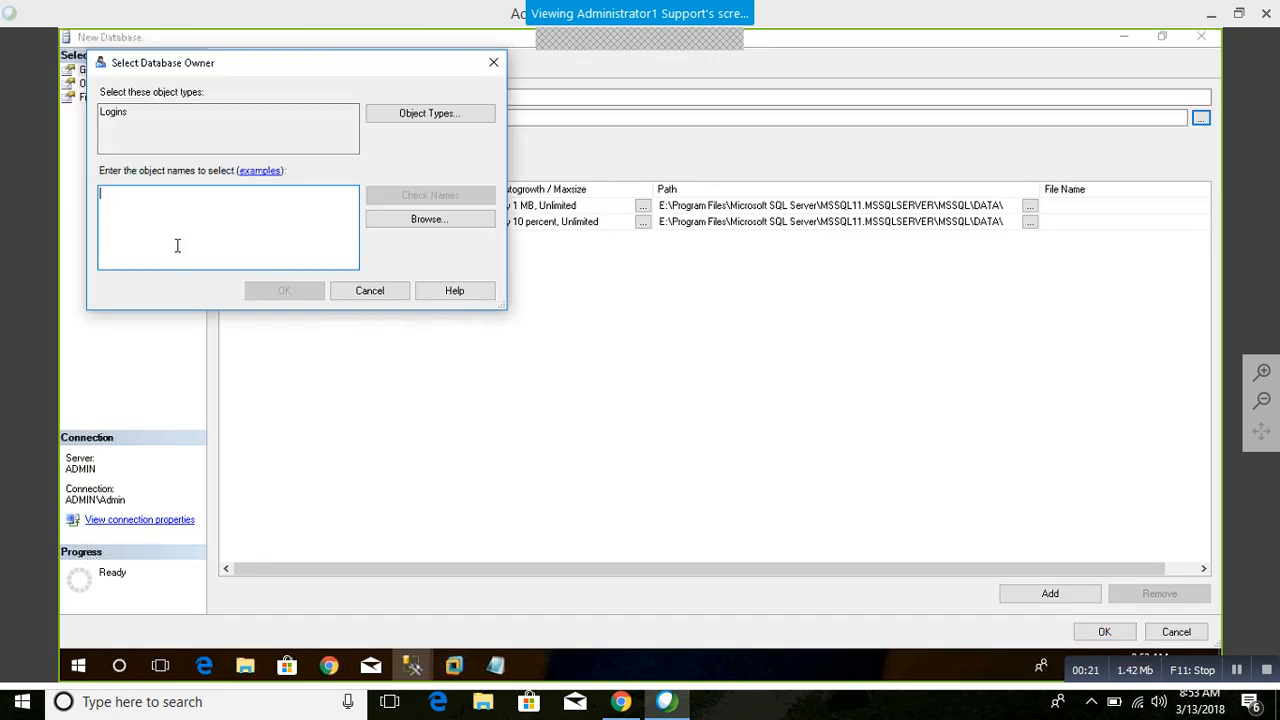
type("sa")
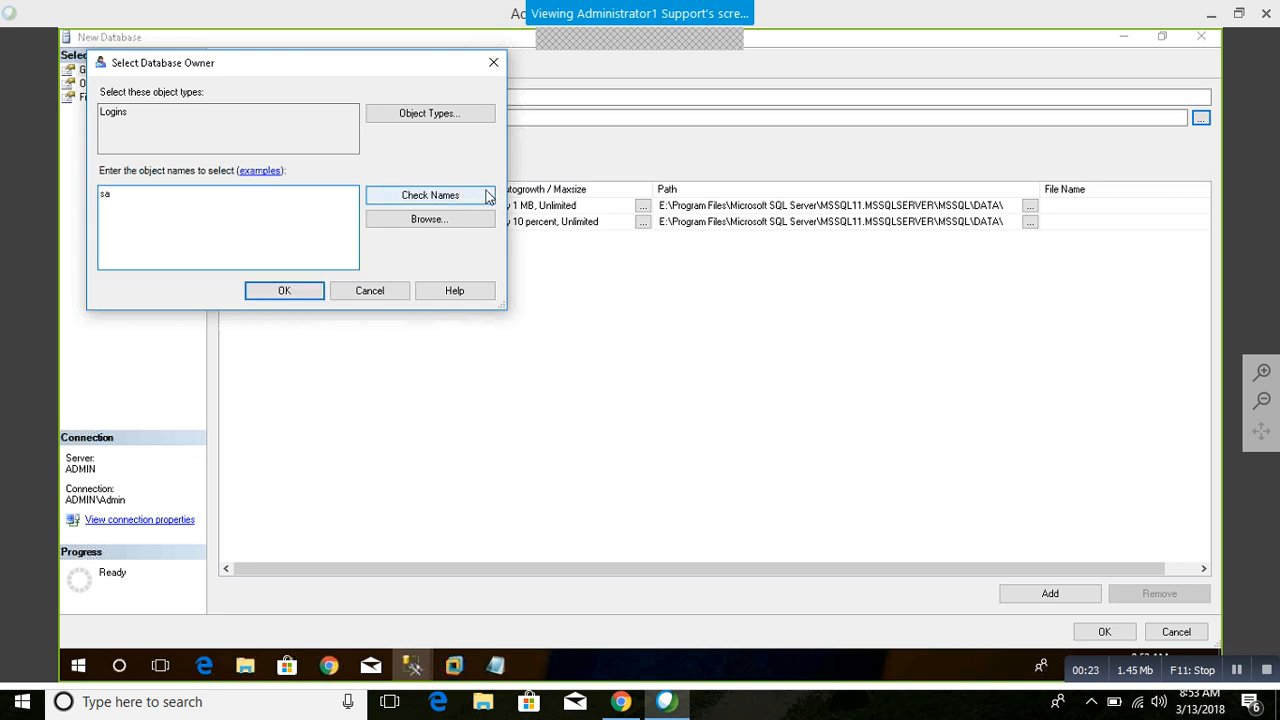
left_click(480, 197)
left_click(284, 291)
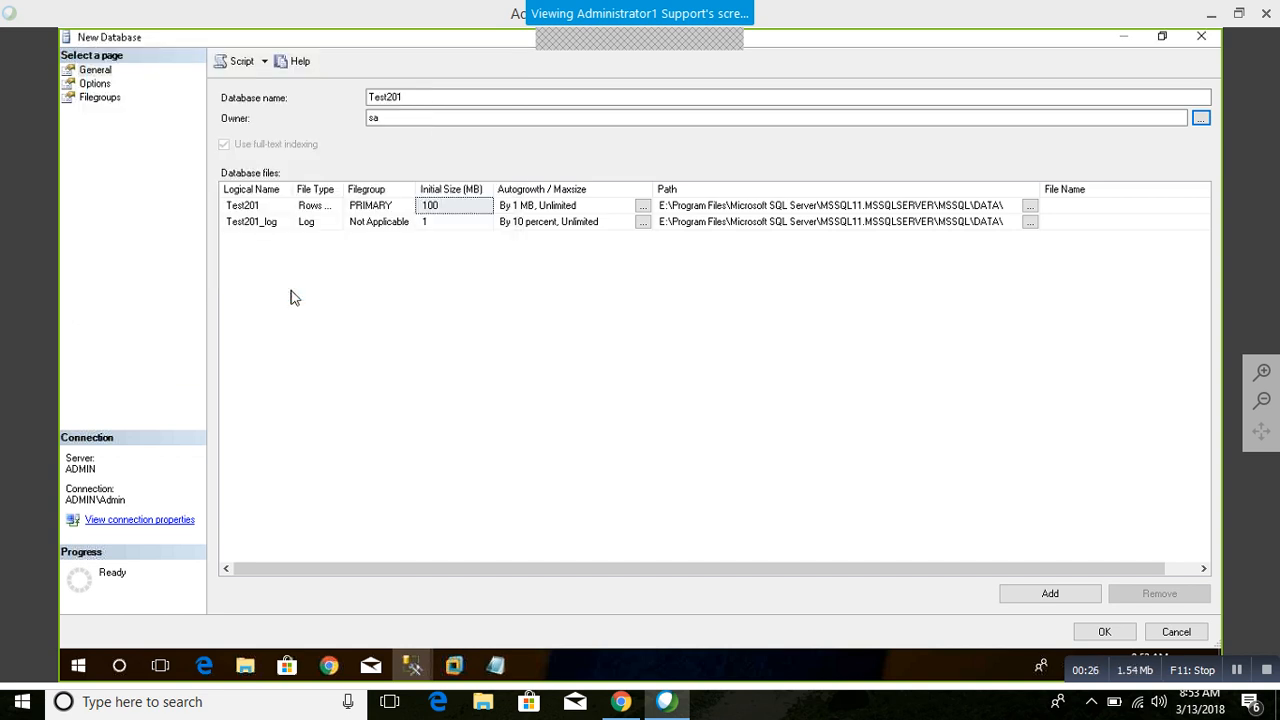
Step: Widen the File Type column and review the database files, the Options and Filegroups pages, and the data file's autogrowth settings
left_click(266, 206)
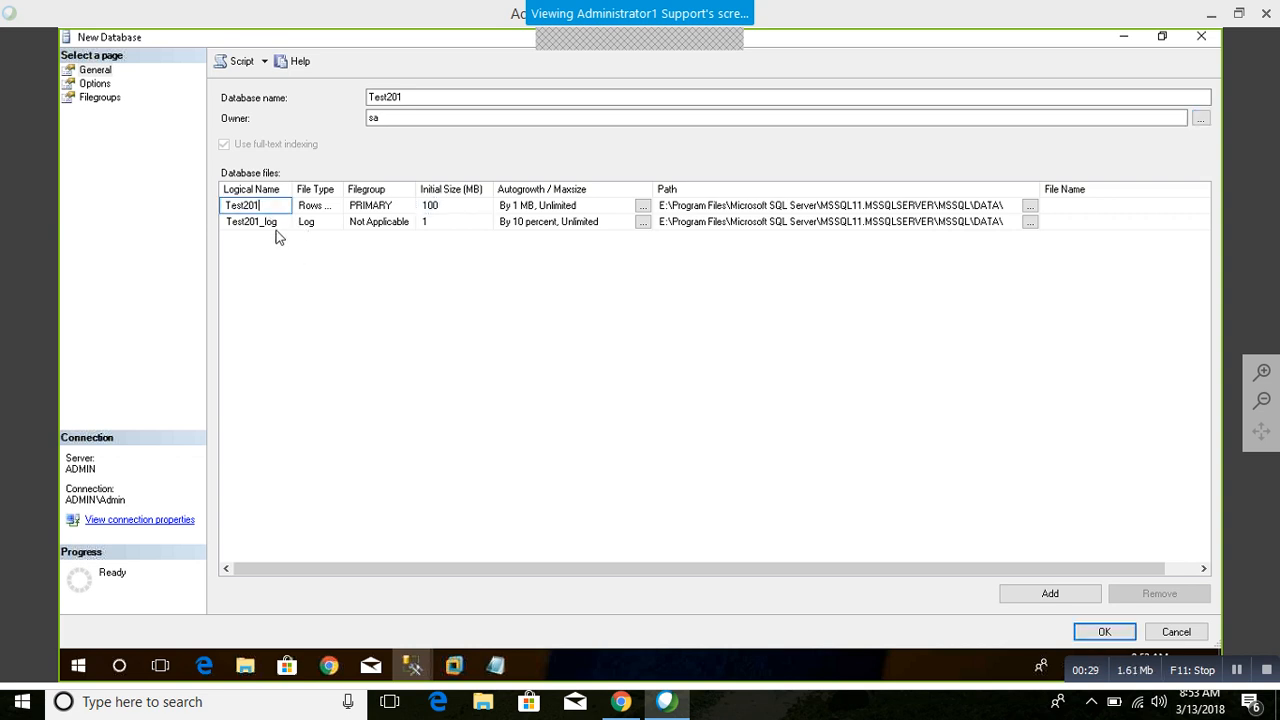
left_click(274, 227)
left_click(264, 203)
double_click(345, 189)
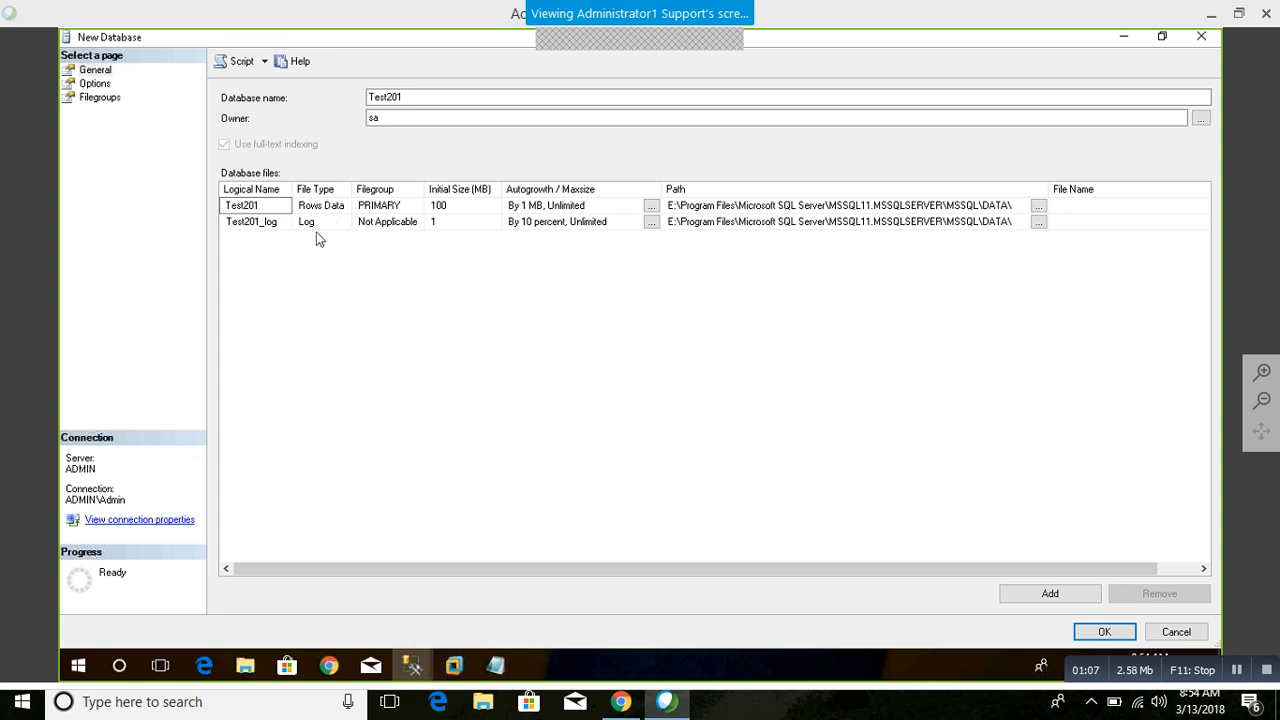
left_click(324, 205)
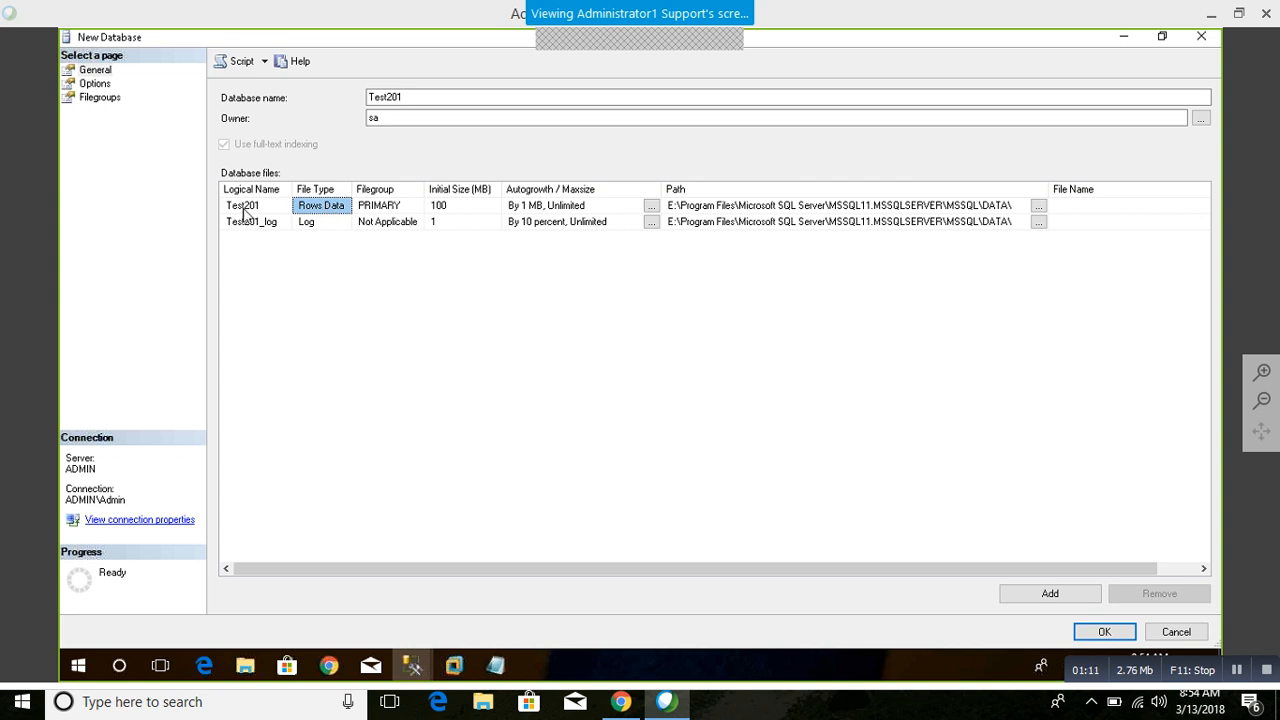
left_click(312, 222)
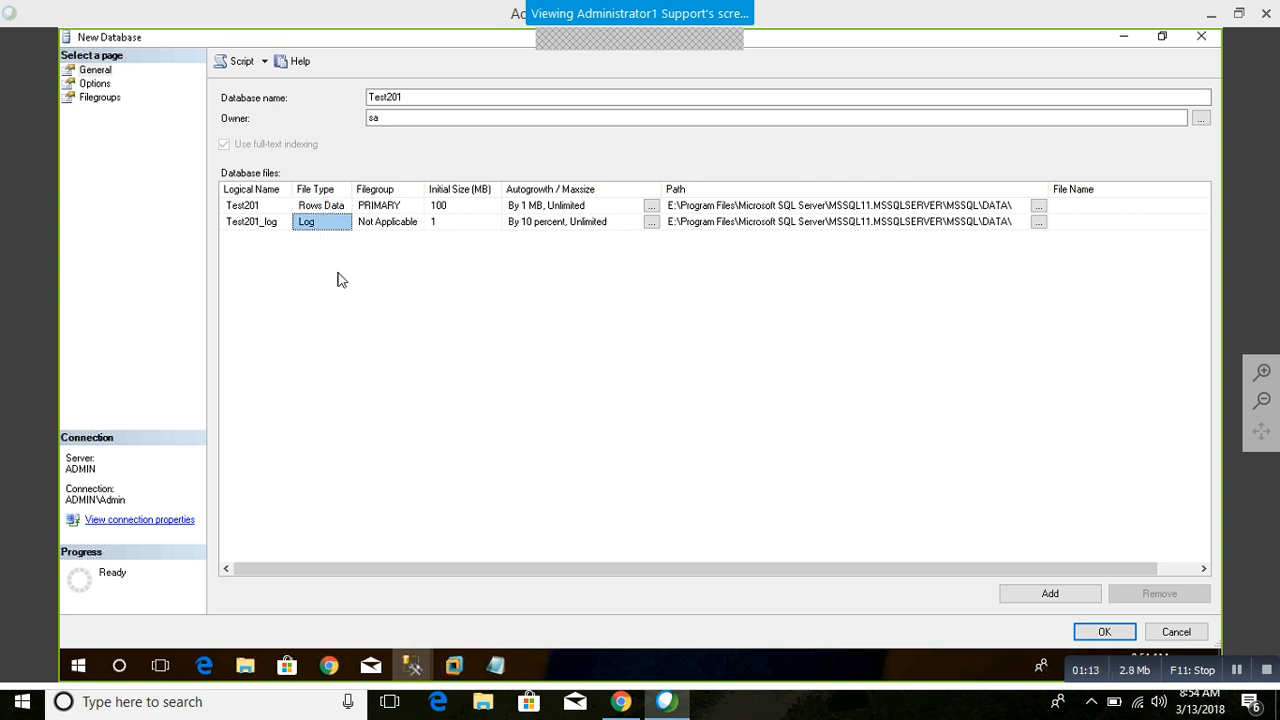
left_click(397, 206)
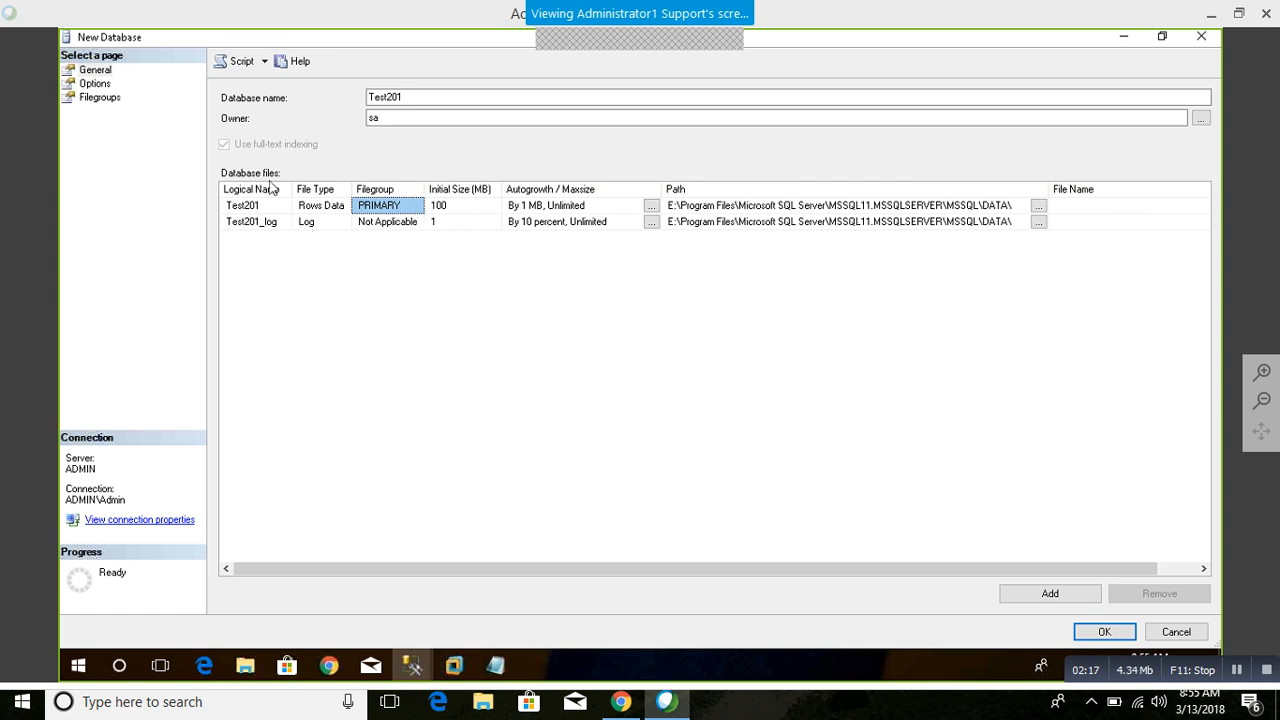
left_click(94, 84)
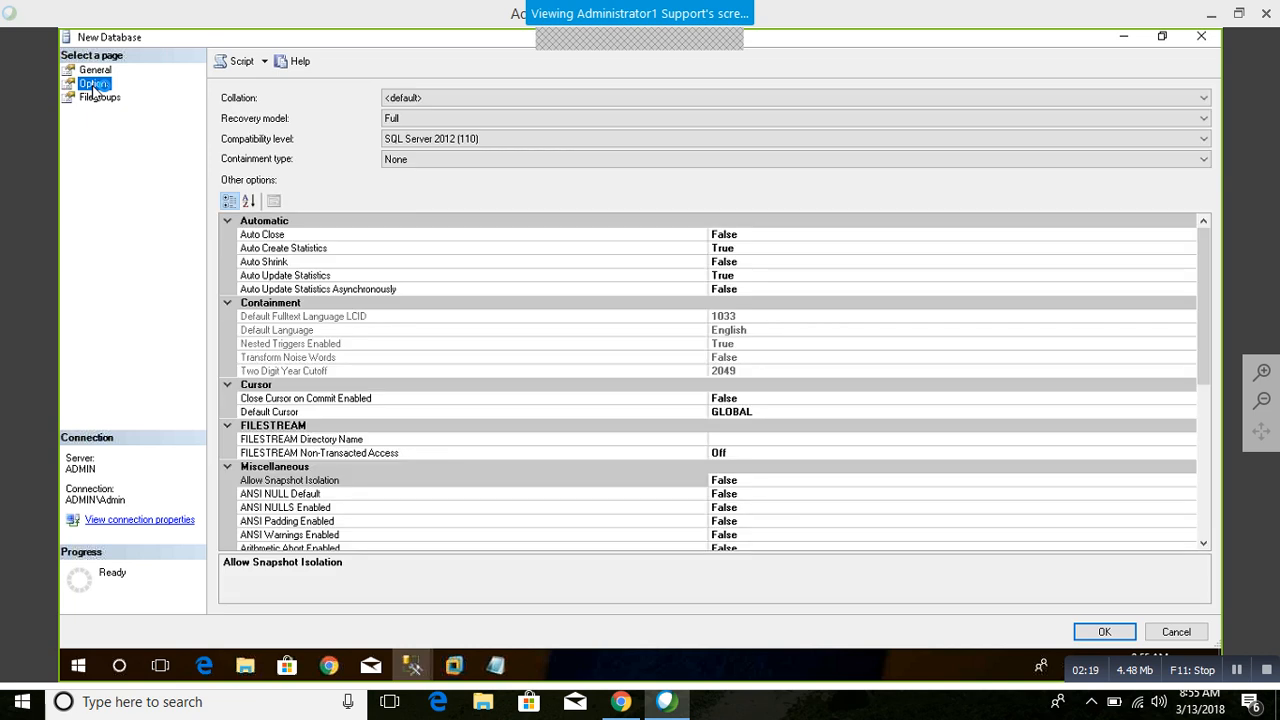
left_click(96, 96)
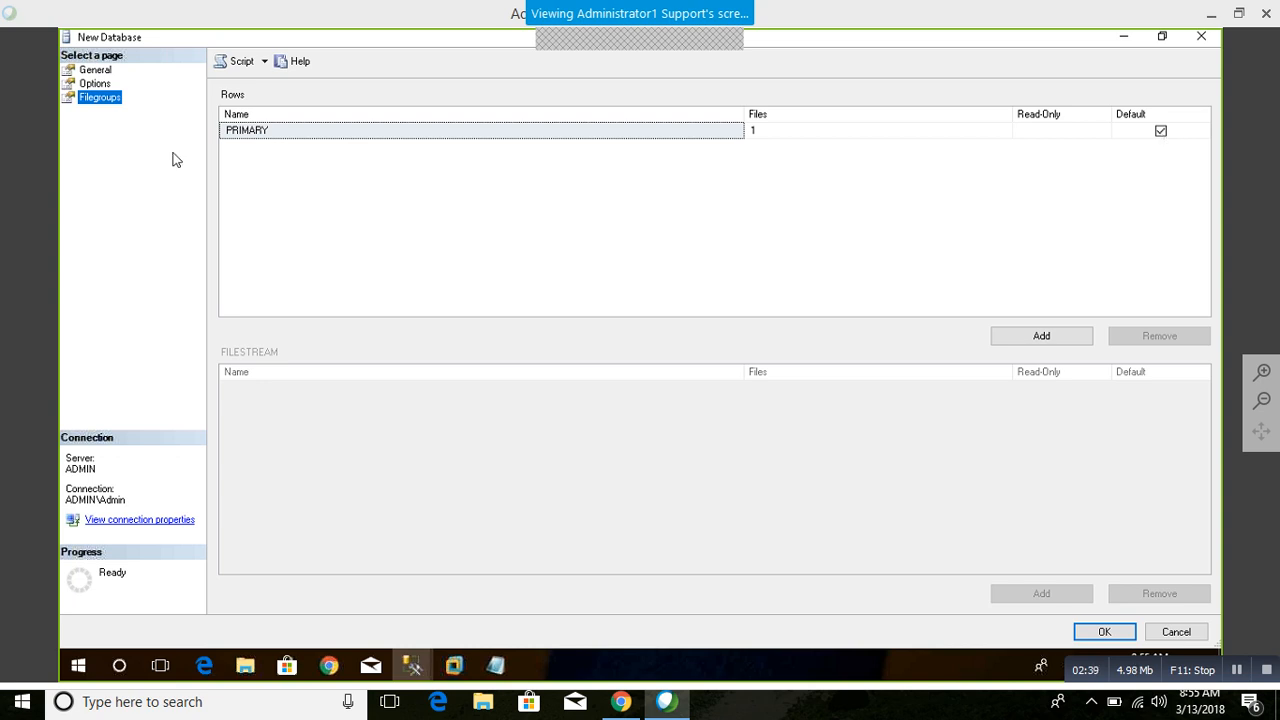
left_click(104, 72)
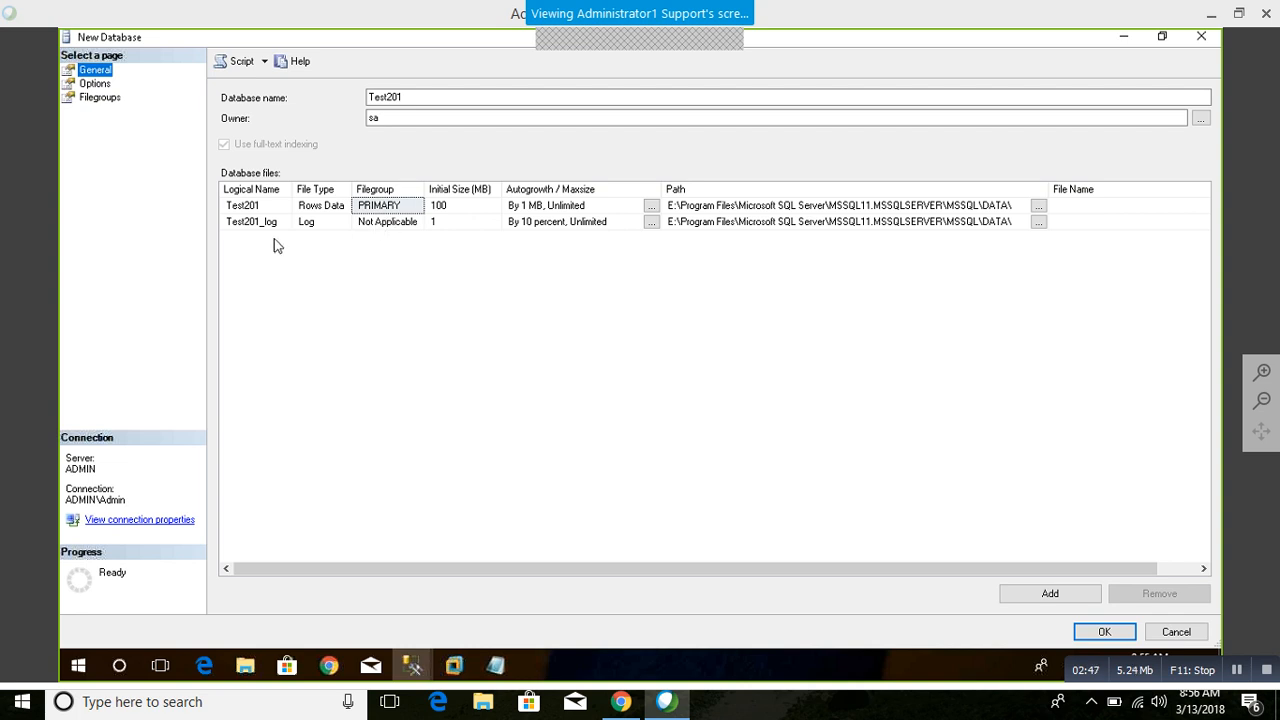
left_click(455, 207)
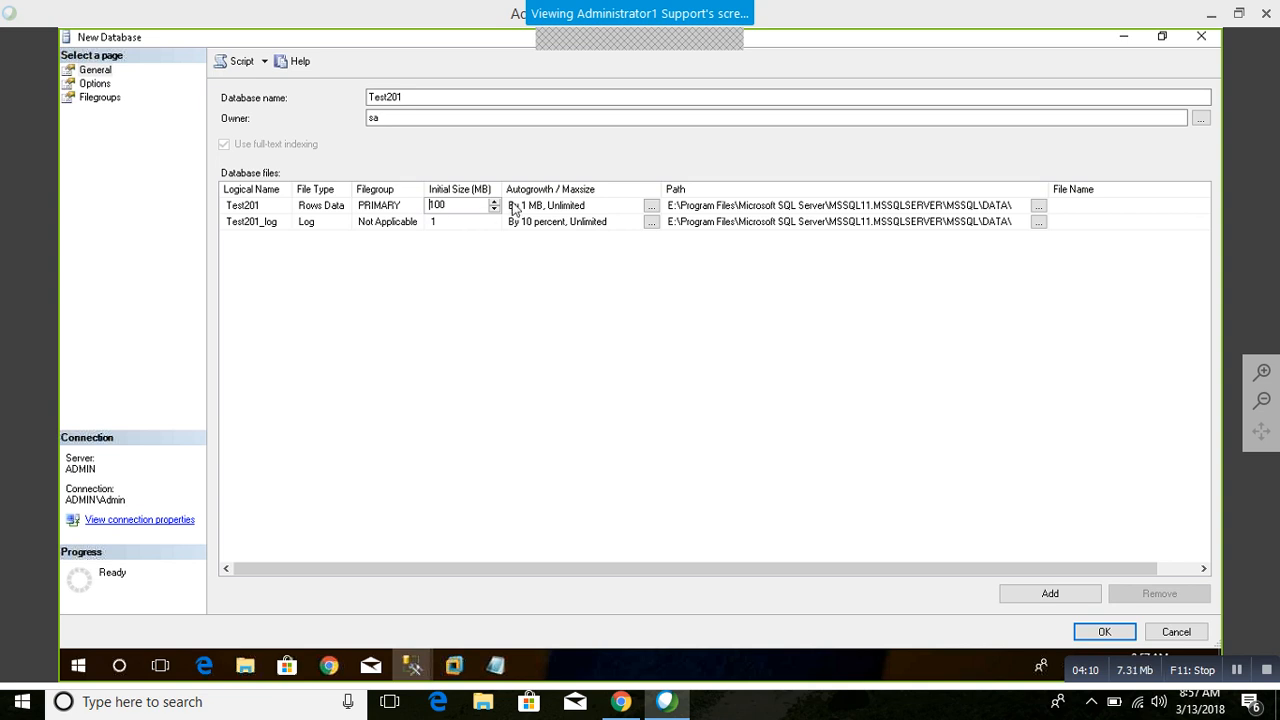
left_click(651, 206)
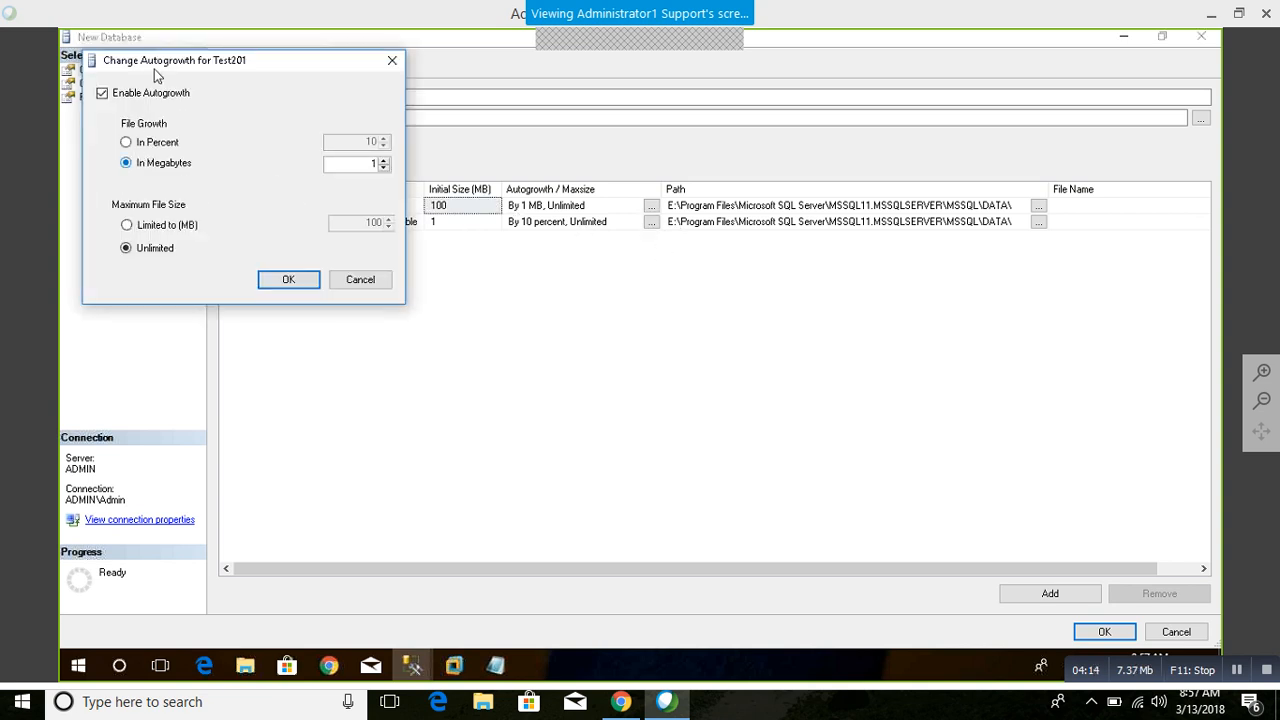
left_click(346, 284)
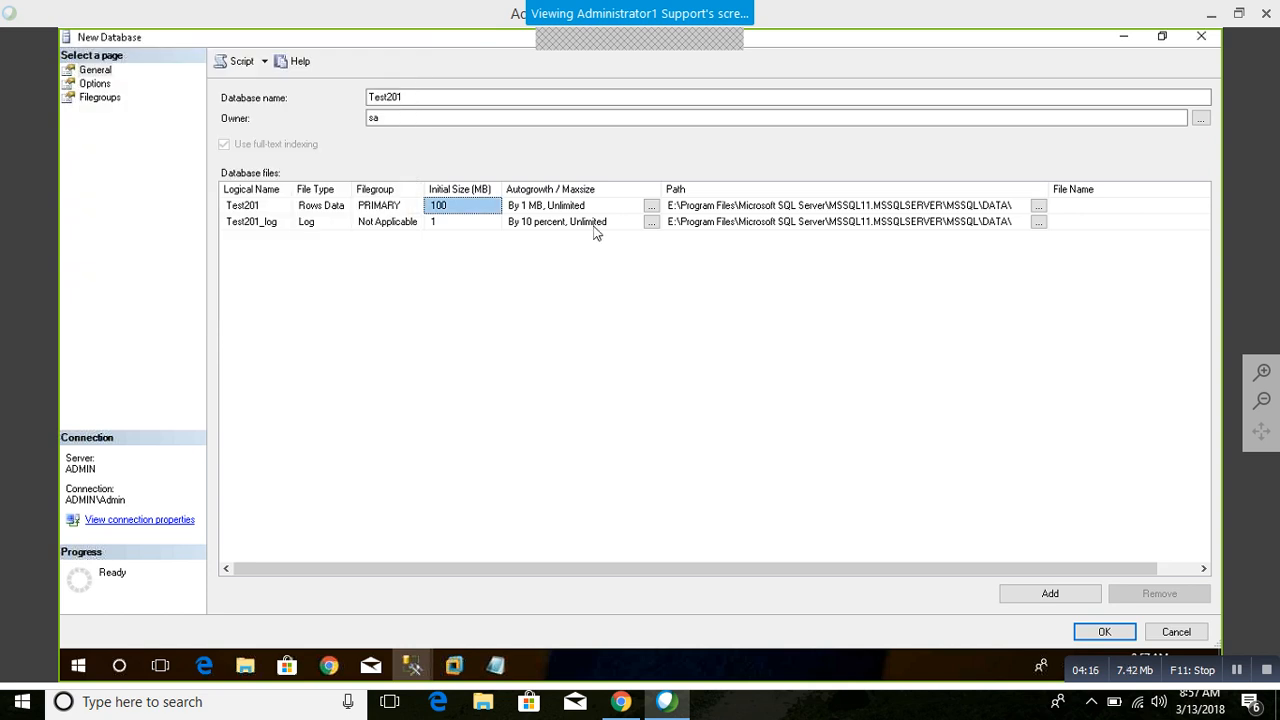
Step: Set the Test201 data file's autogrowth to 512 MB
left_click(651, 206)
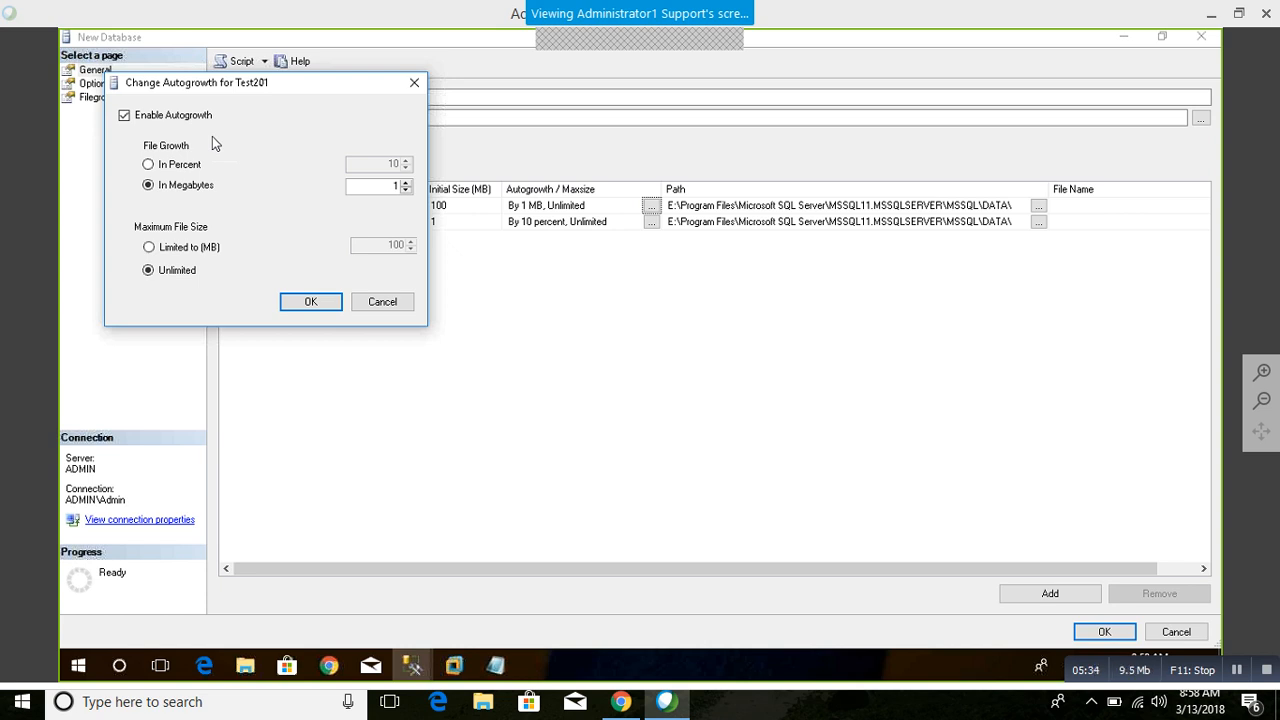
double_click(395, 186)
type("512")
left_click_drag(379, 191, 544, 187)
left_click(310, 303)
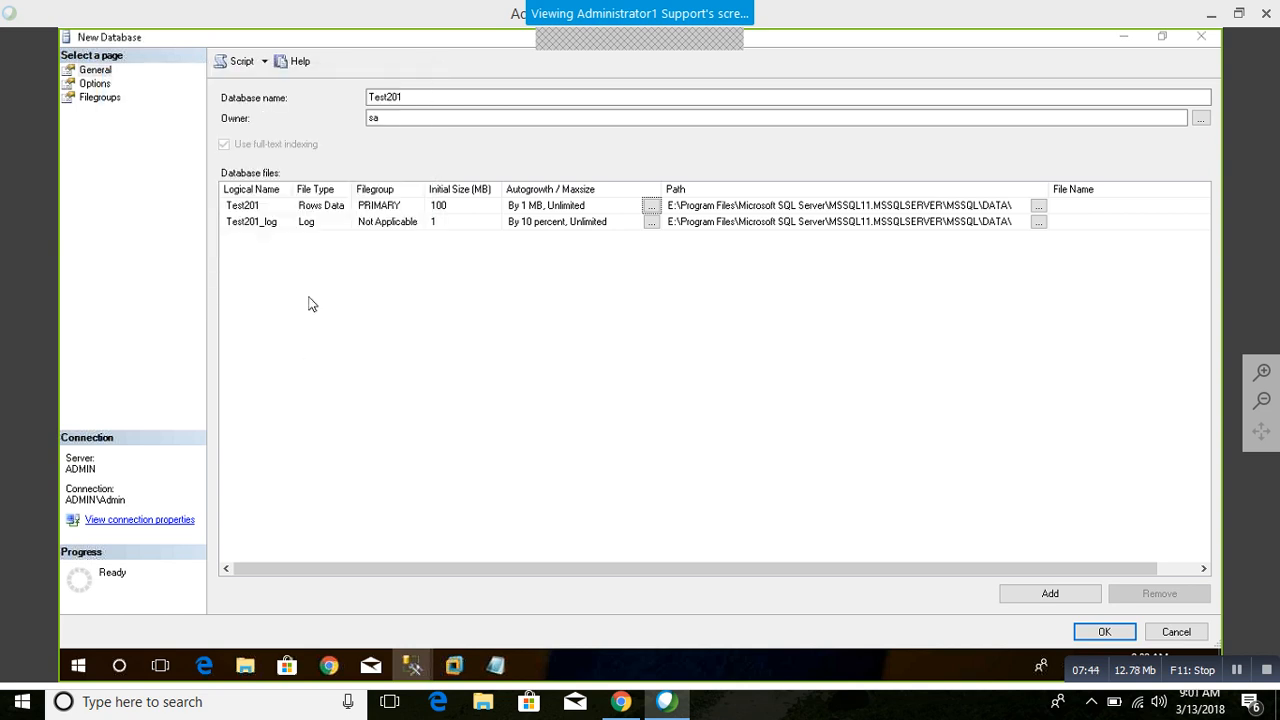
Step: Set the Test201_log file to grow by 512 MB with its maximum file size limited to 100 MB
left_click(651, 222)
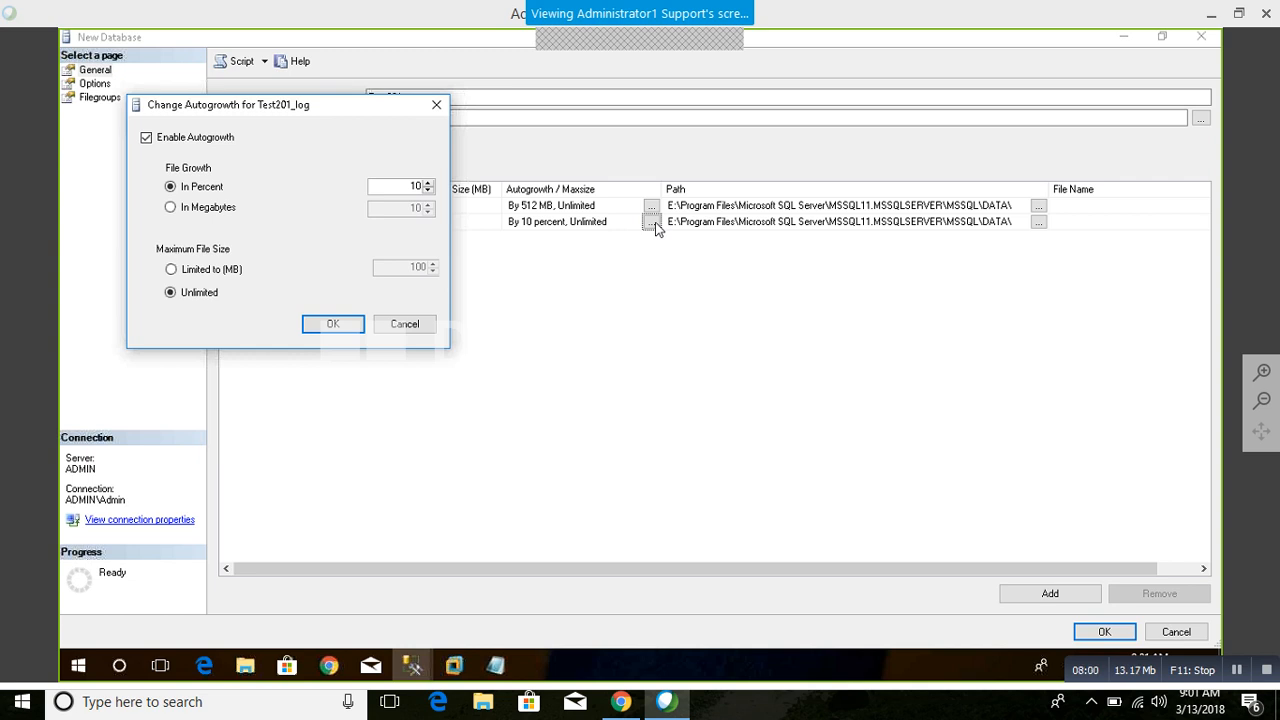
left_click(200, 208)
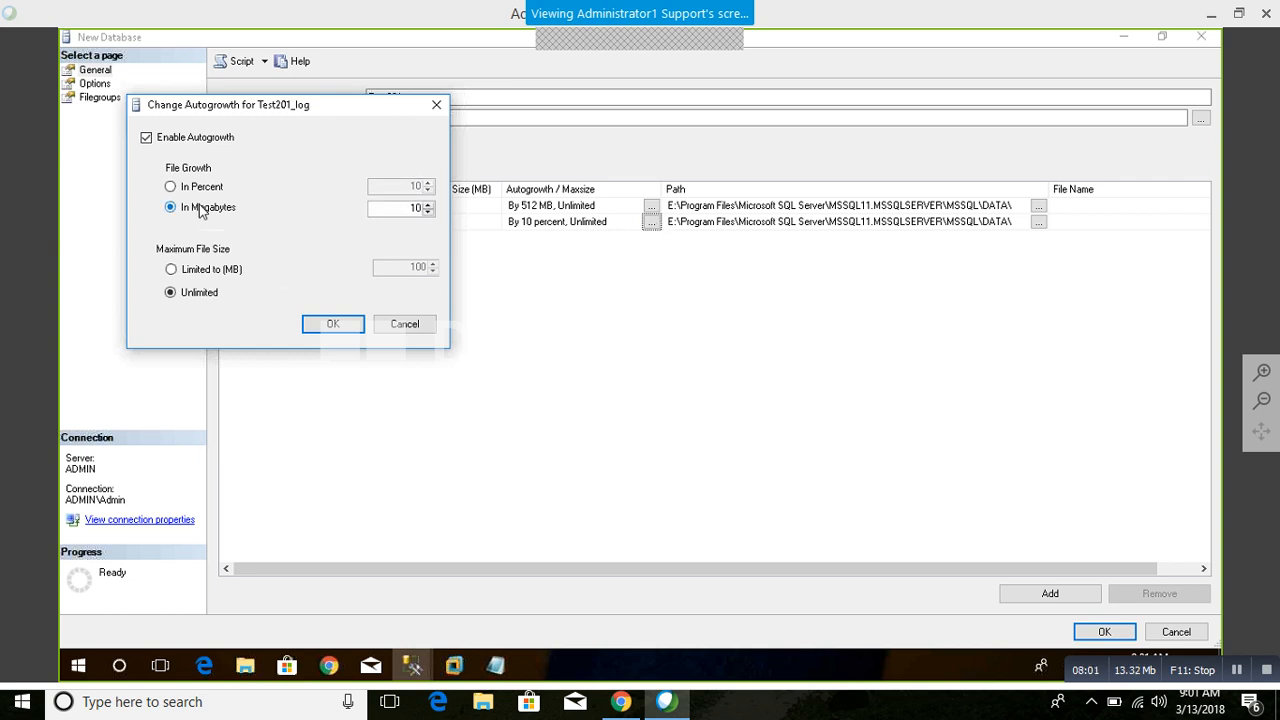
double_click(414, 207)
type("512")
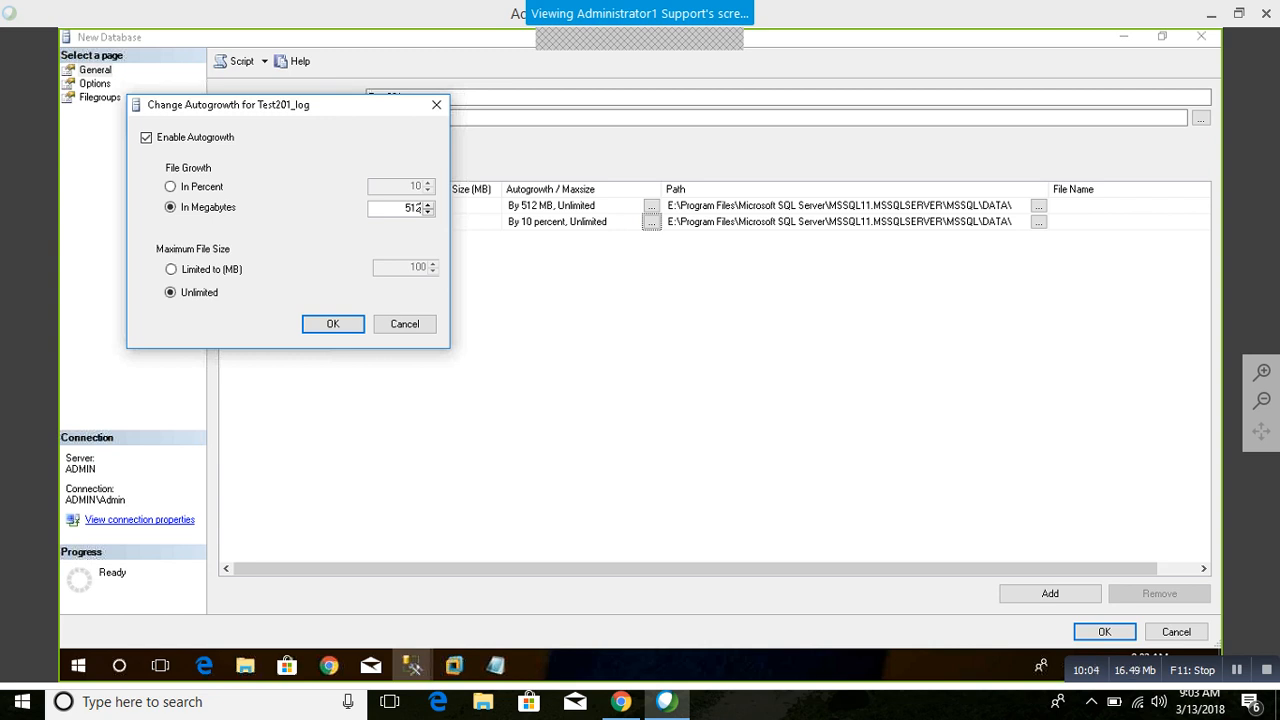
left_click(171, 270)
left_click(410, 267)
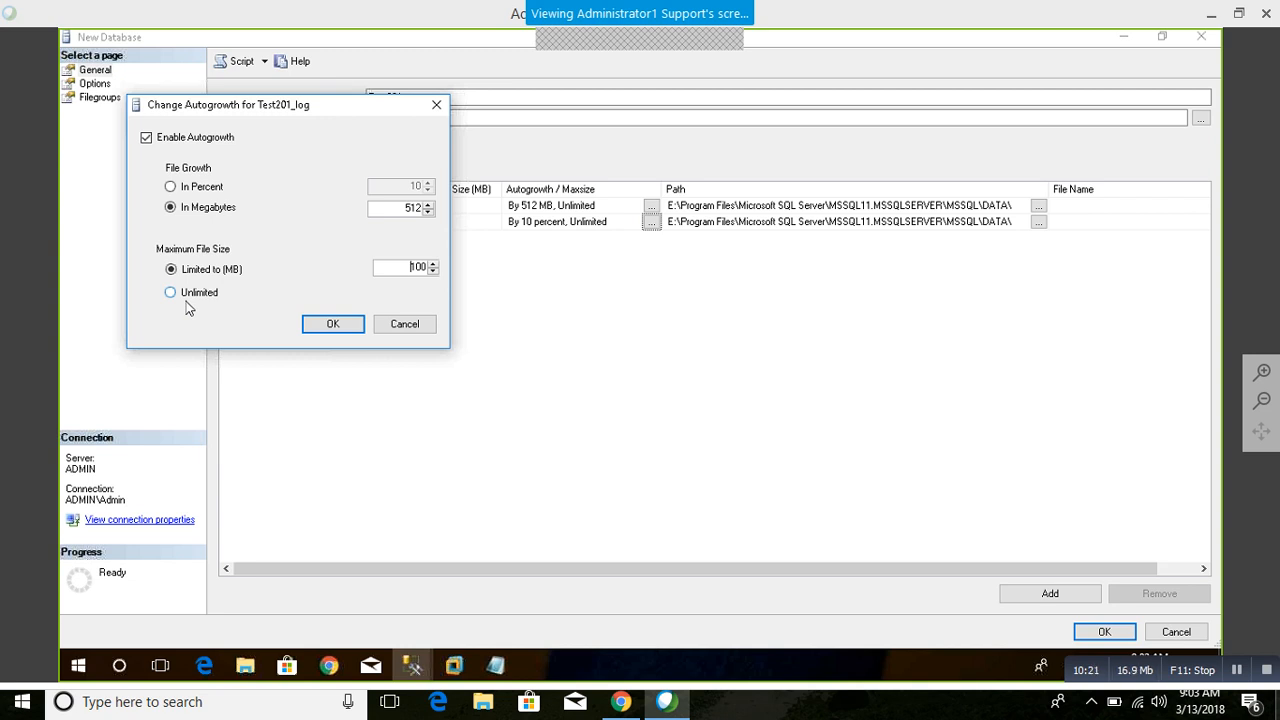
left_click(312, 328)
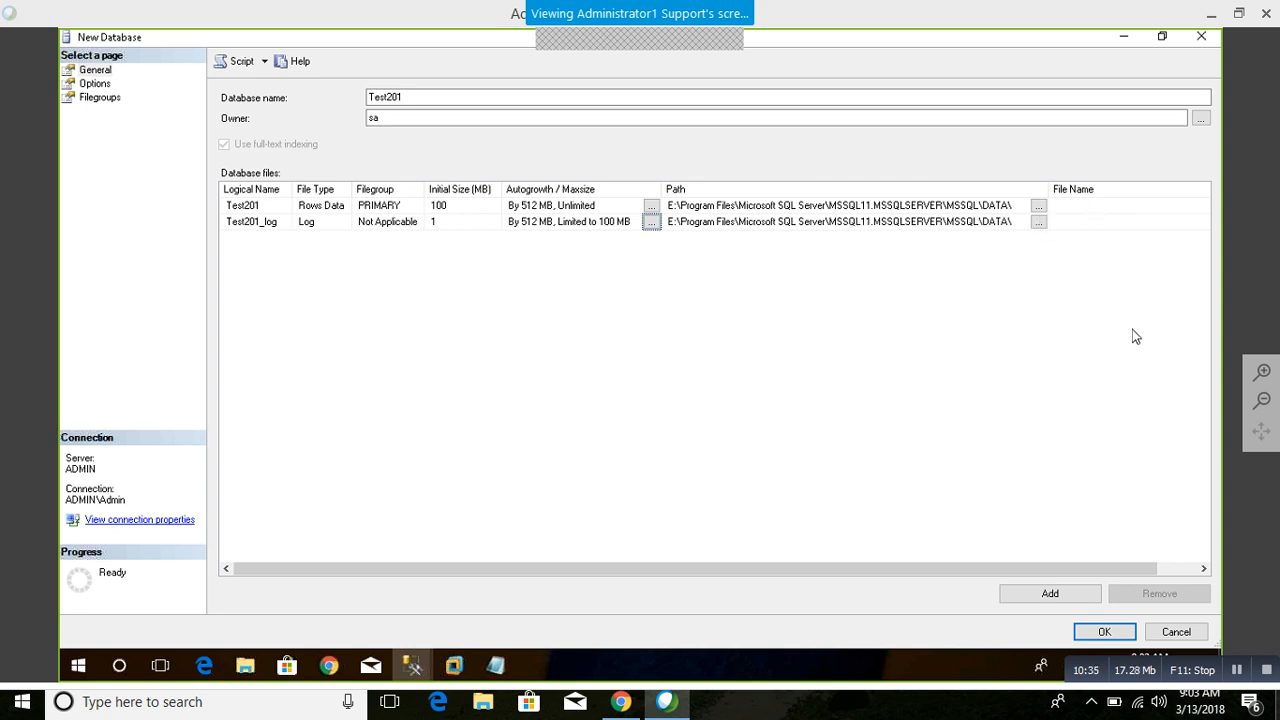
Step: Review the Options page, examining the available collation, recovery model and compatibility level choices and the other database options
left_click_drag(1082, 568, 750, 472)
left_click(96, 84)
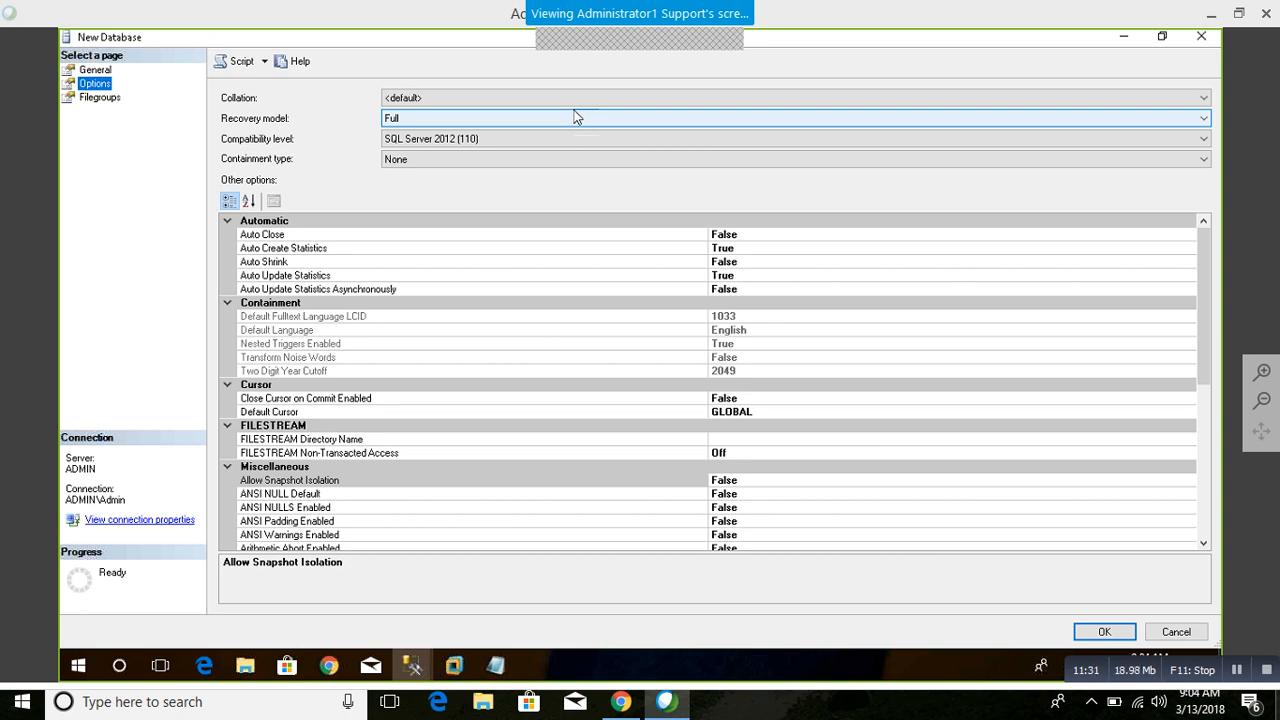
left_click(553, 97)
left_click(552, 93)
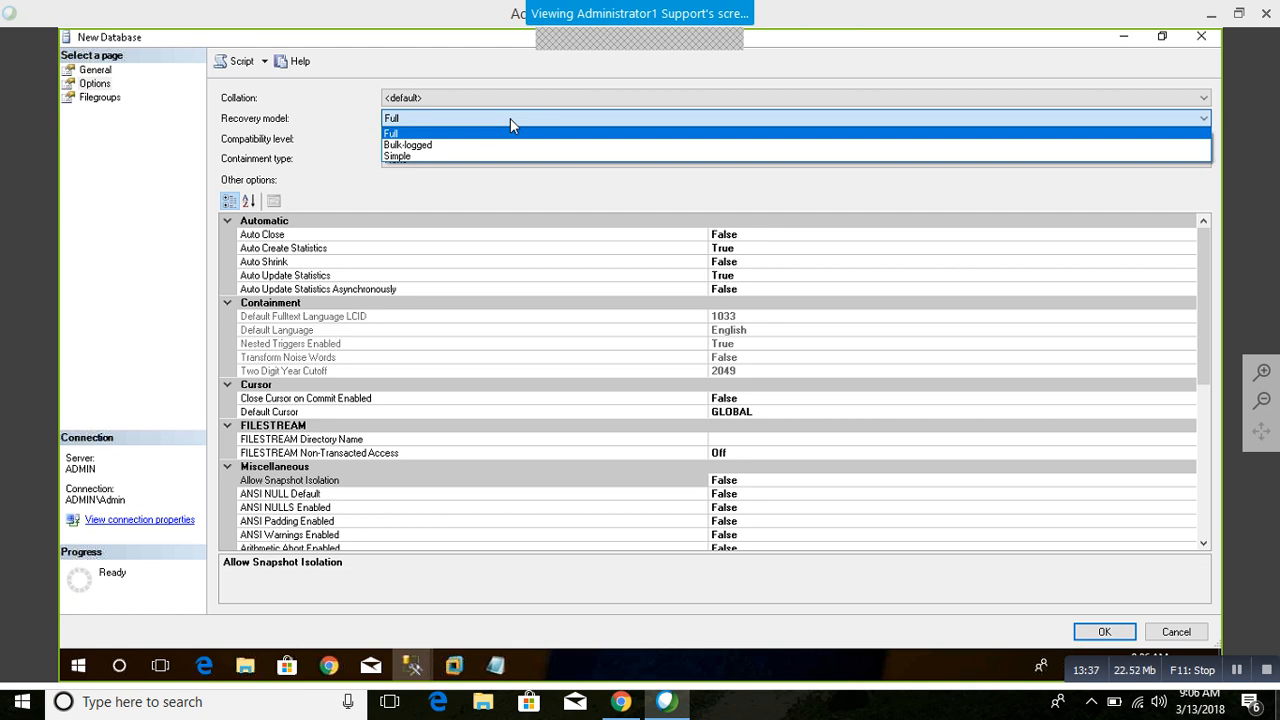
left_click(280, 161)
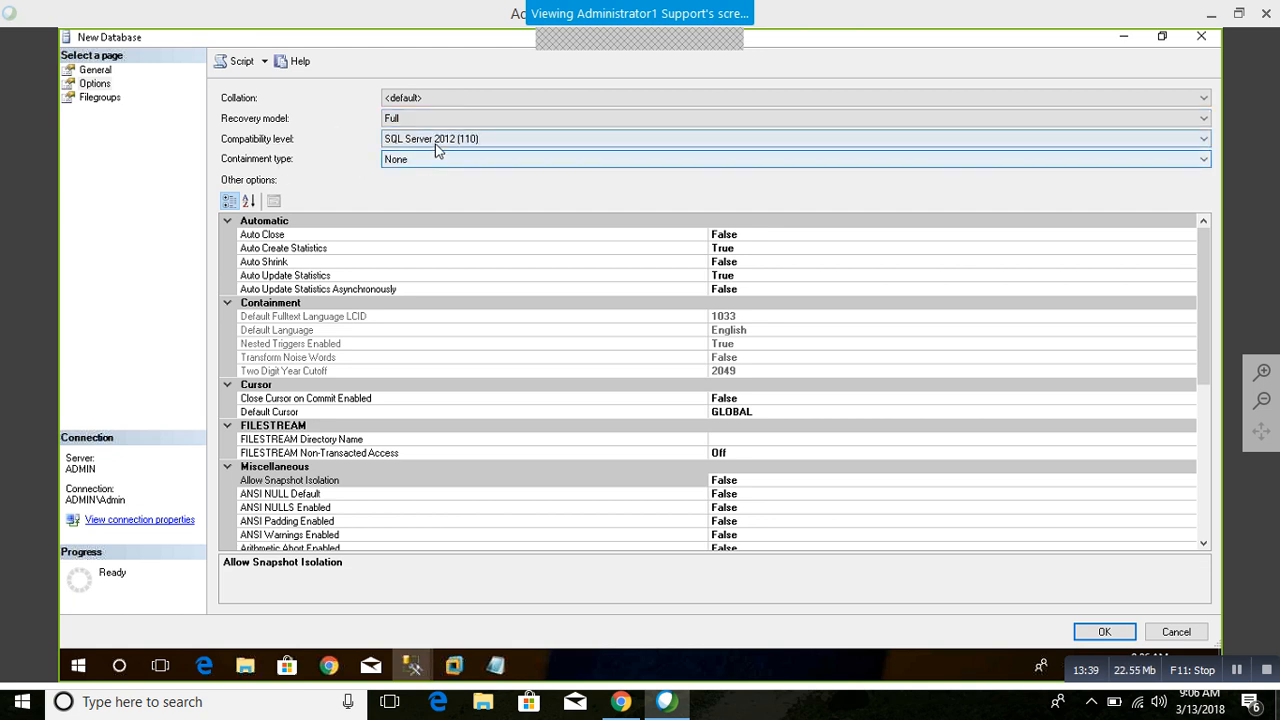
left_click(436, 140)
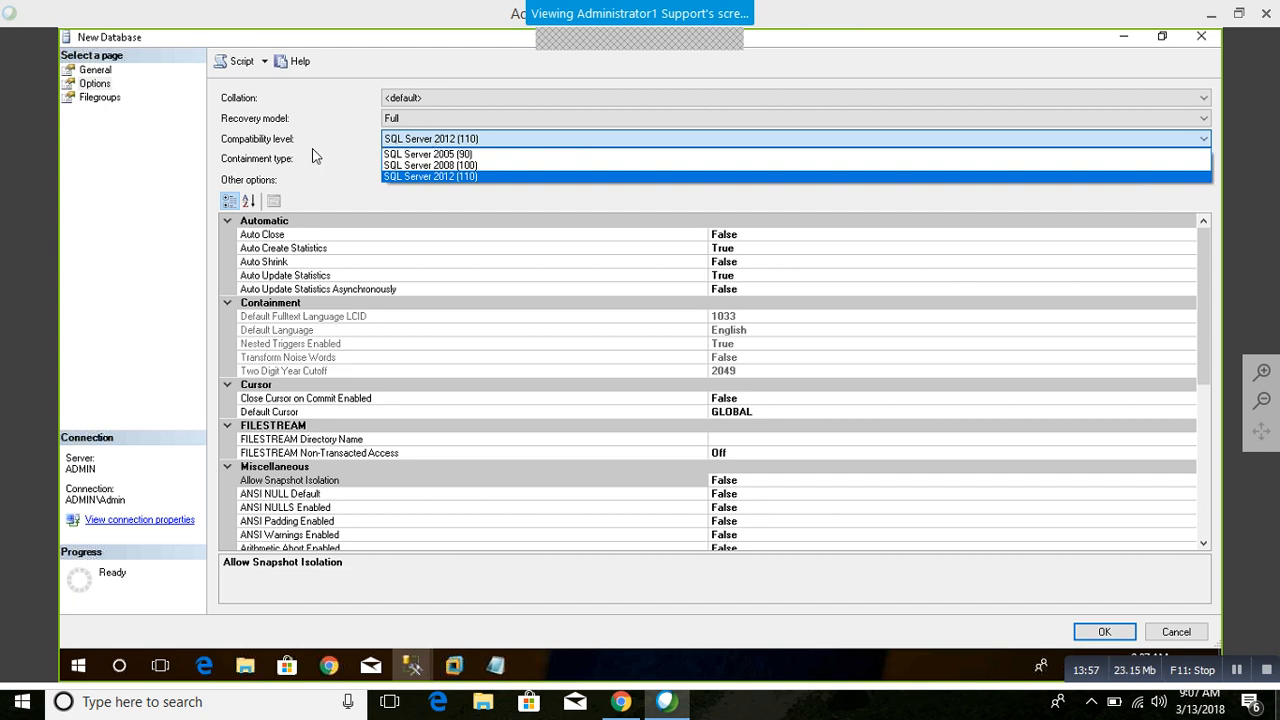
left_click(458, 186)
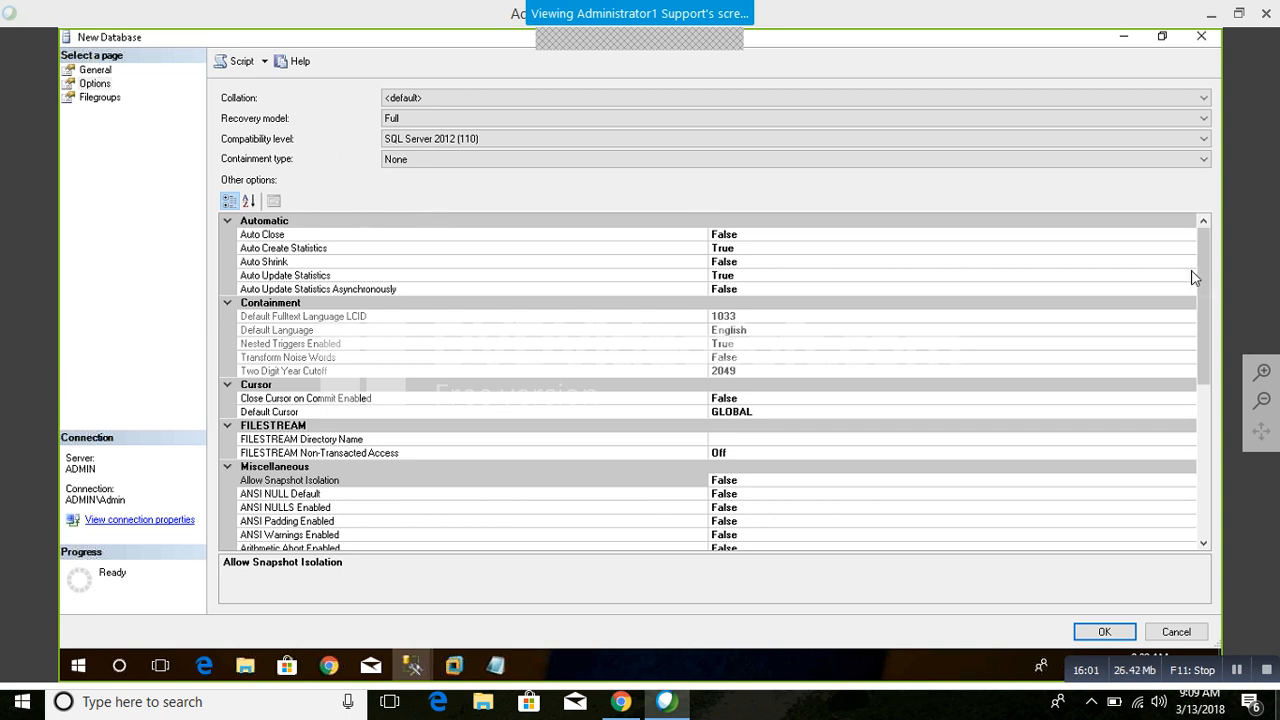
left_click_drag(1193, 278, 1222, 190)
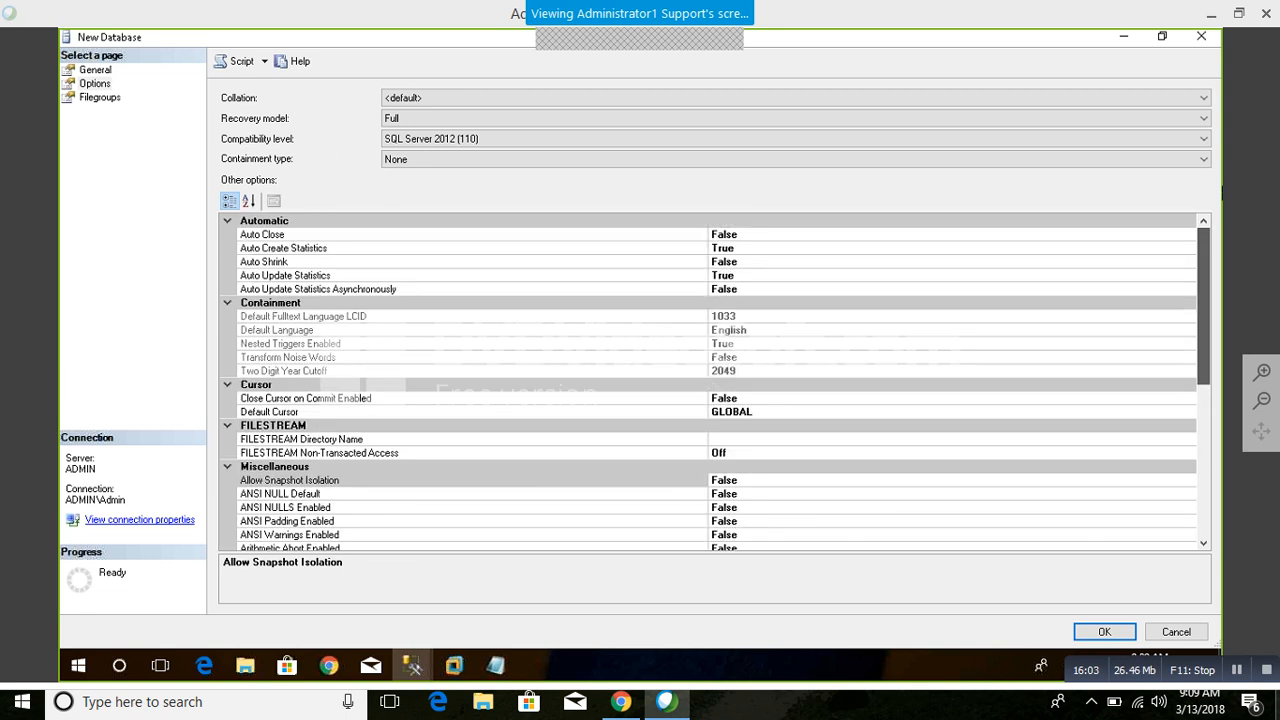
left_click_drag(1222, 275, 1189, 271)
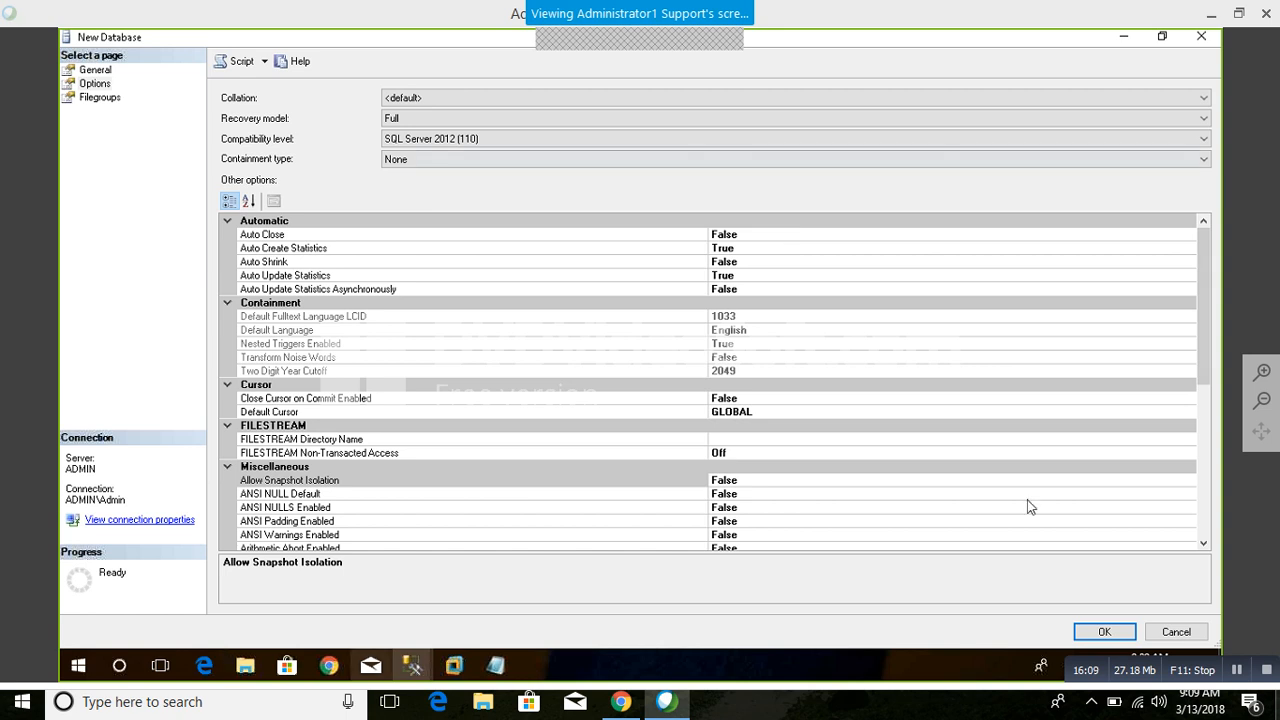
Step: Add a rows filegroup named Test and try to create the Test201 database
left_click(100, 97)
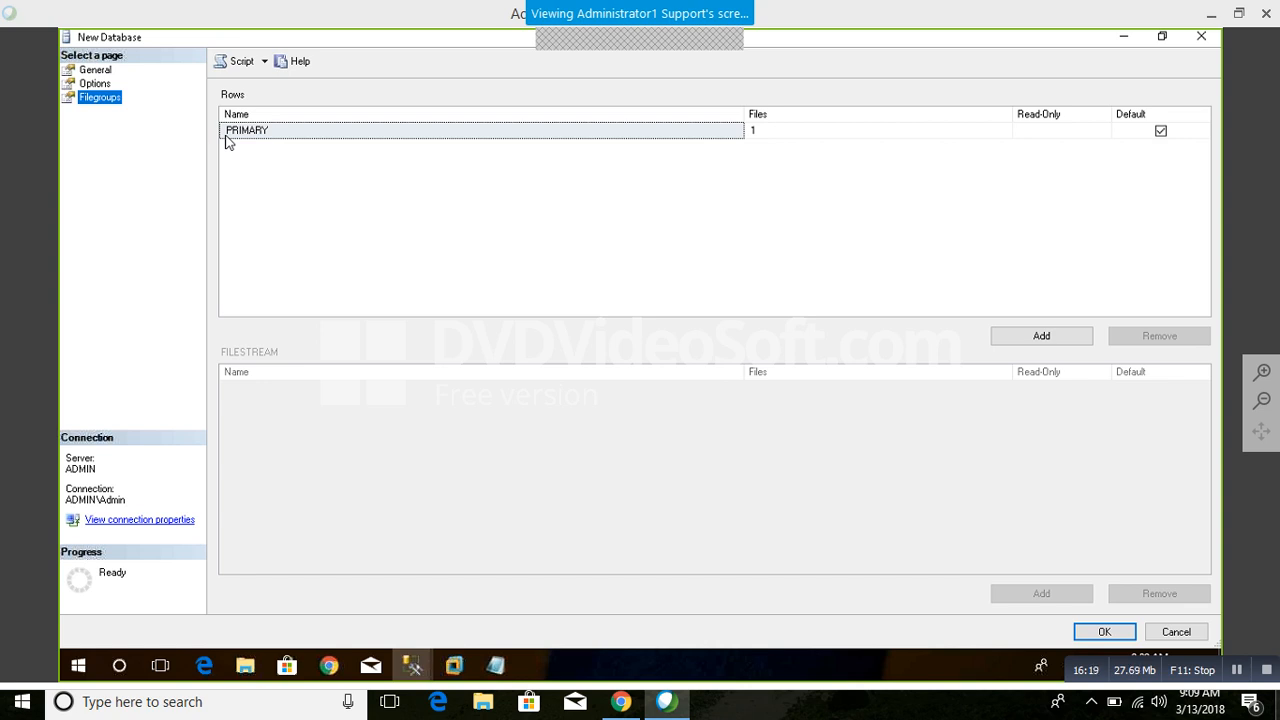
left_click(1063, 340)
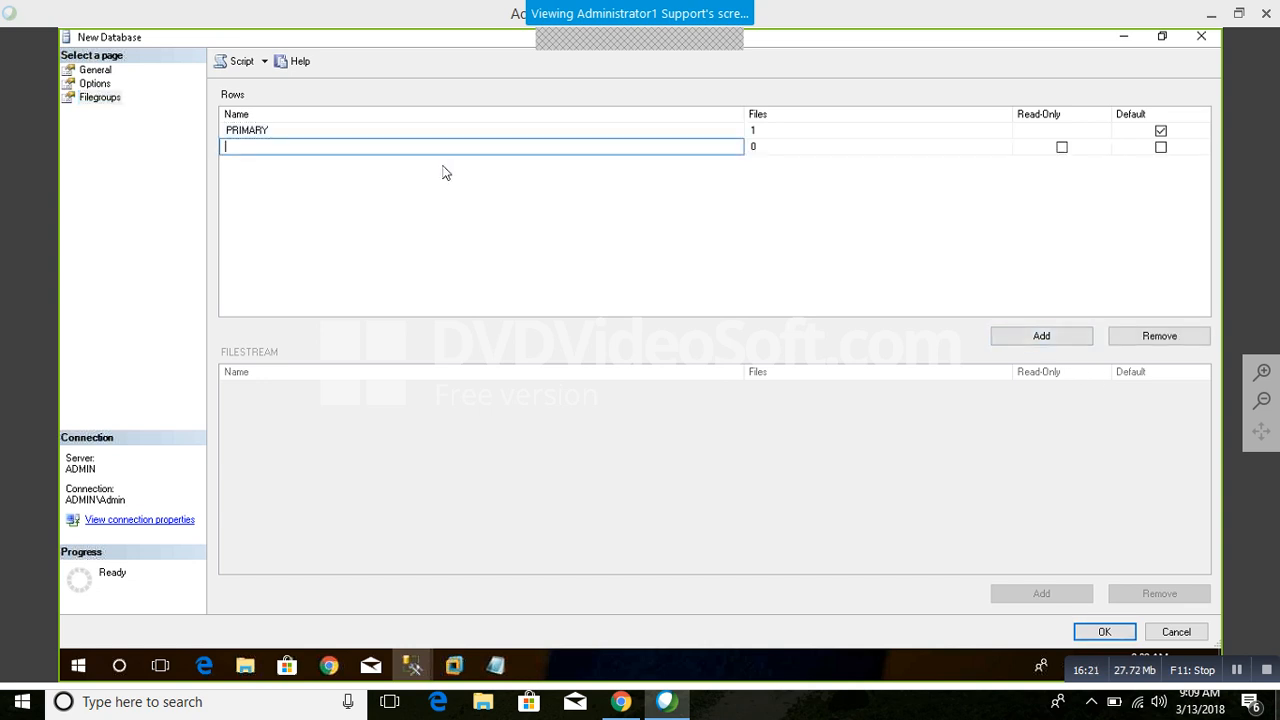
type("T6da")
key("BackSpace")
key("BackSpace")
key("BackSpace")
type("est")
left_click(1090, 637)
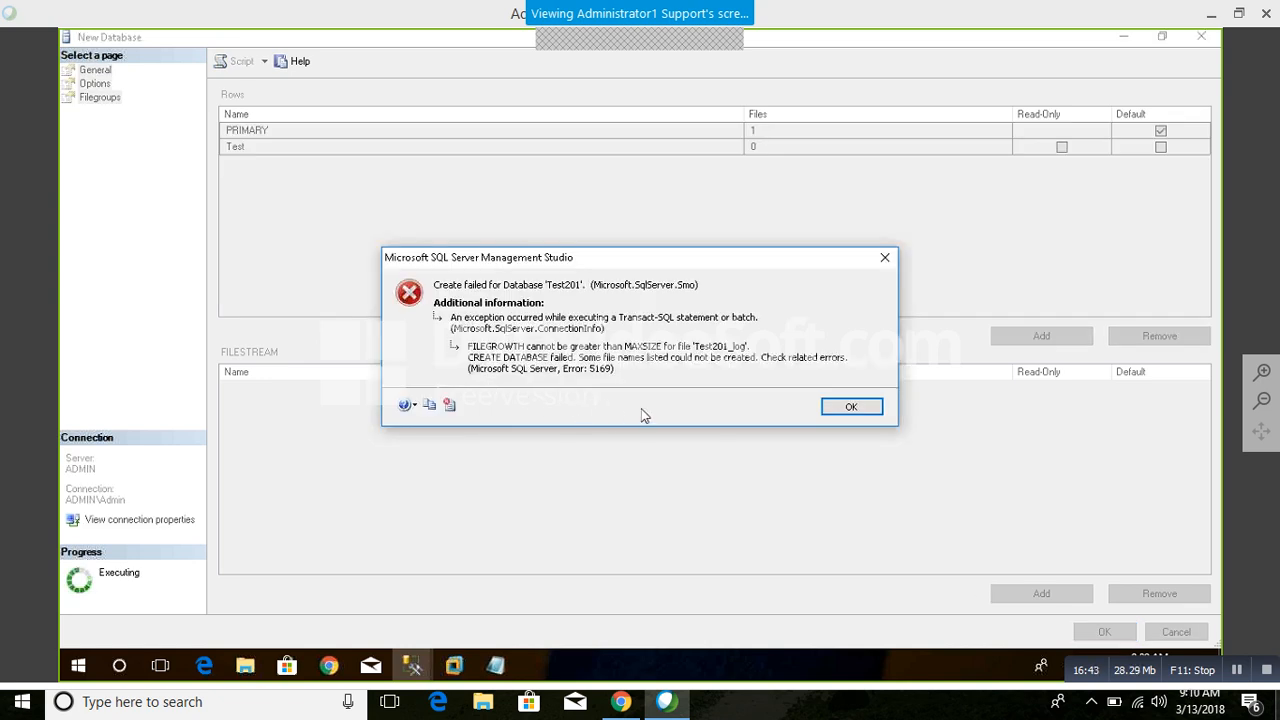
left_click(852, 407)
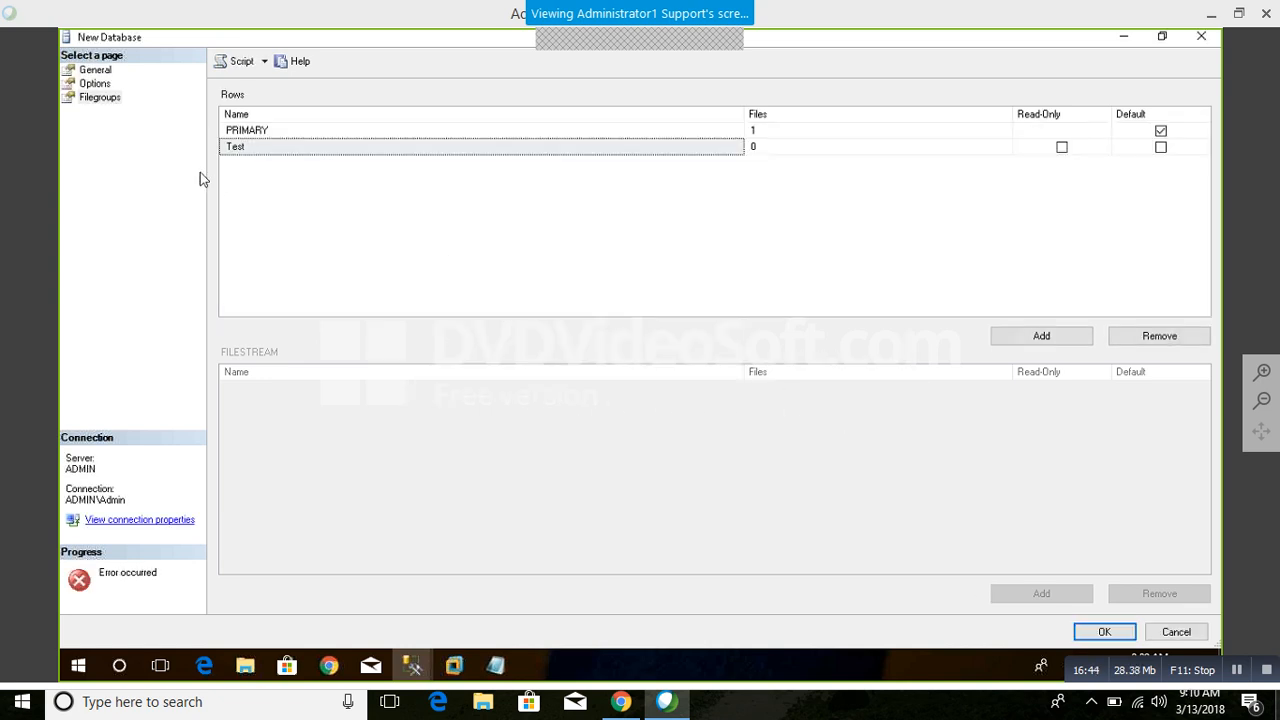
Step: Set the Test201_log file's maximum size limit to 2000 MB and create the Test201 database
left_click(95, 84)
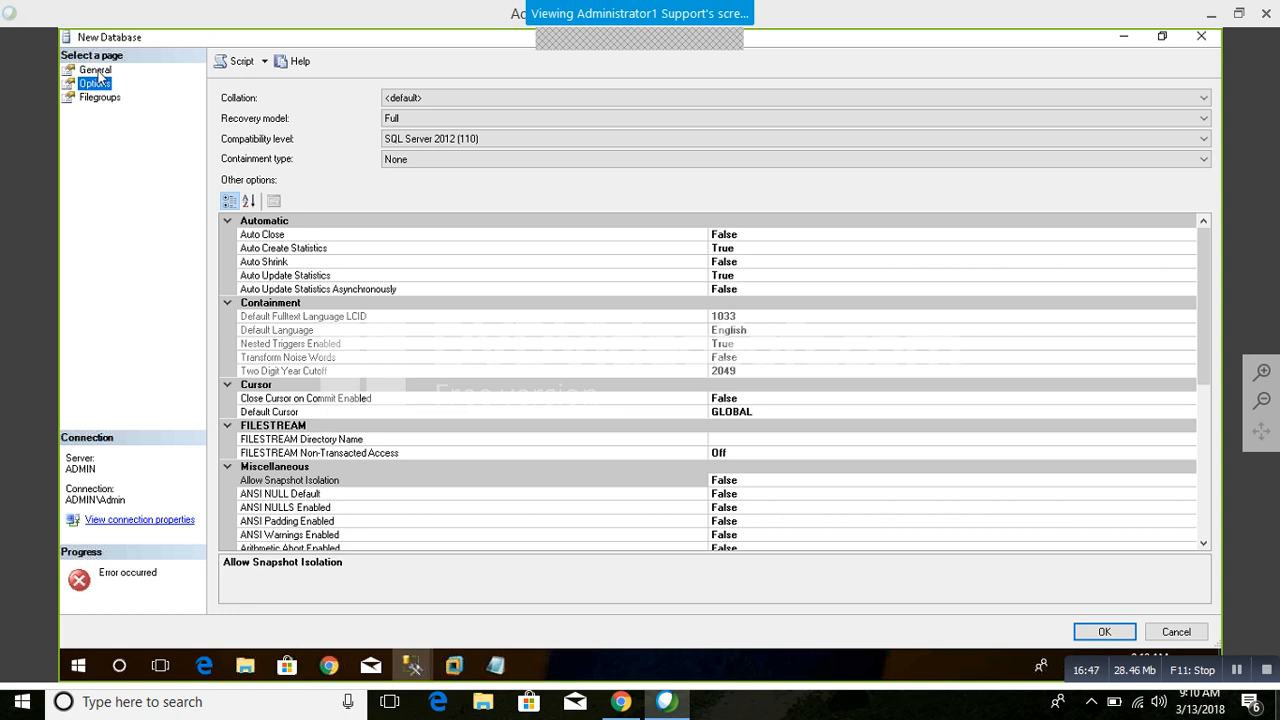
left_click(95, 70)
left_click(651, 222)
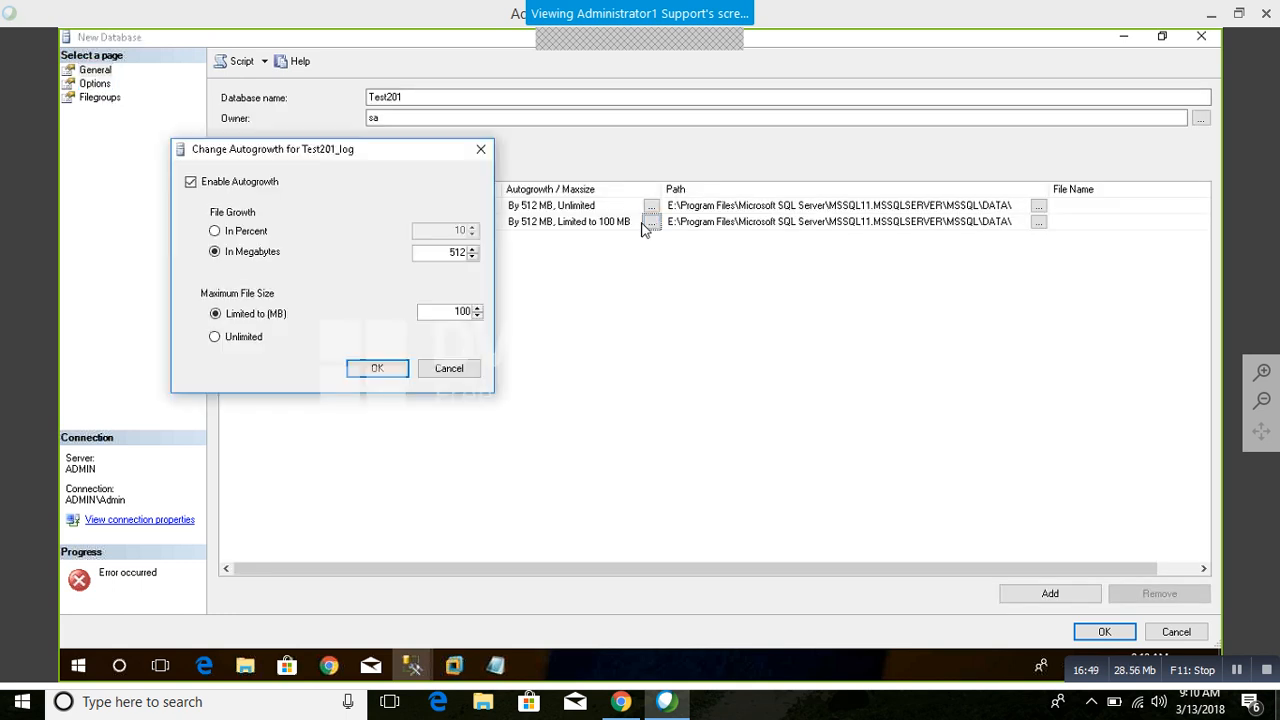
left_click_drag(454, 312, 531, 308)
left_click_drag(450, 310, 574, 316)
type("2000")
left_click(403, 374)
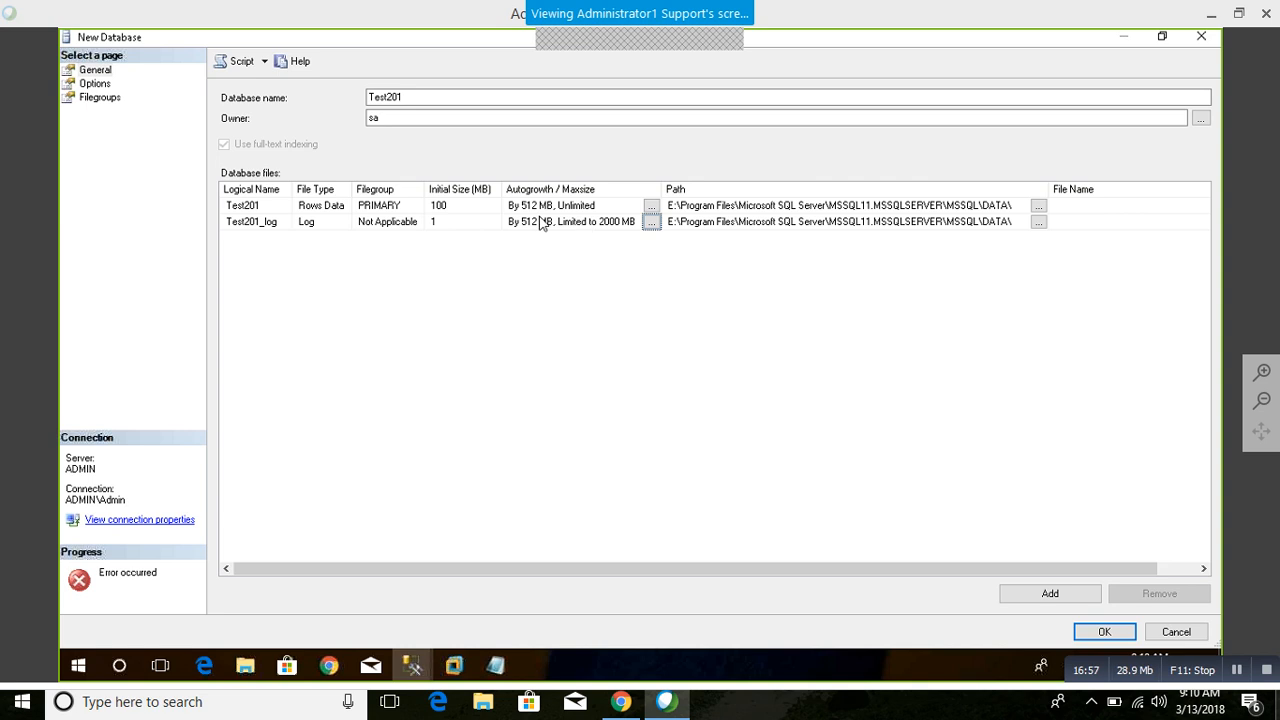
left_click(1105, 632)
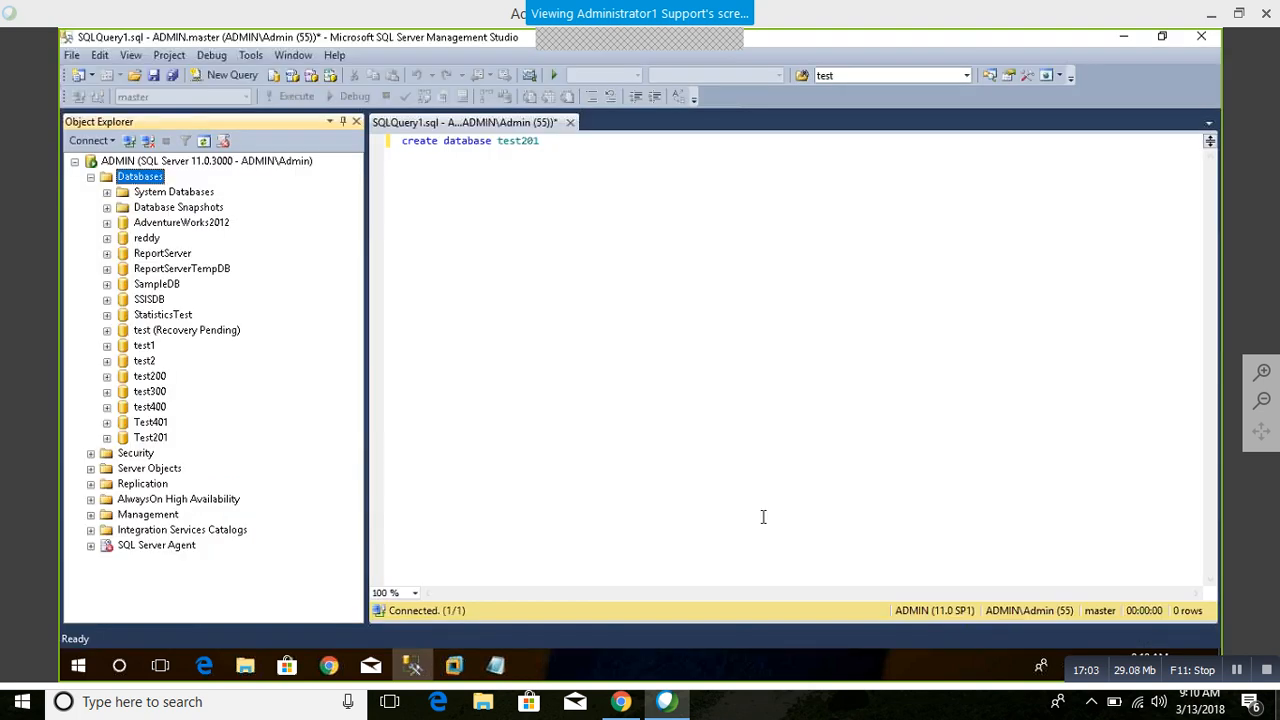
Step: Generate the creation script for a new database named Test202, then close the New Database dialog without creating it
right_click(130, 178)
left_click(178, 191)
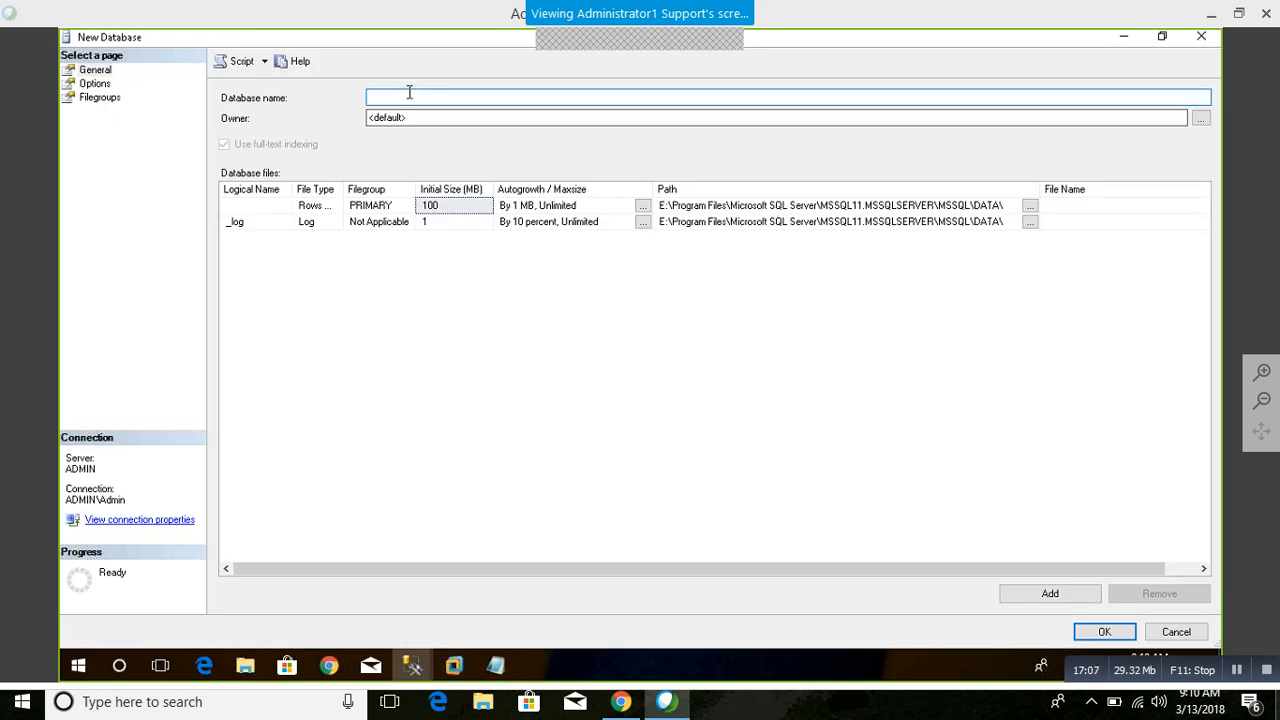
type("test")
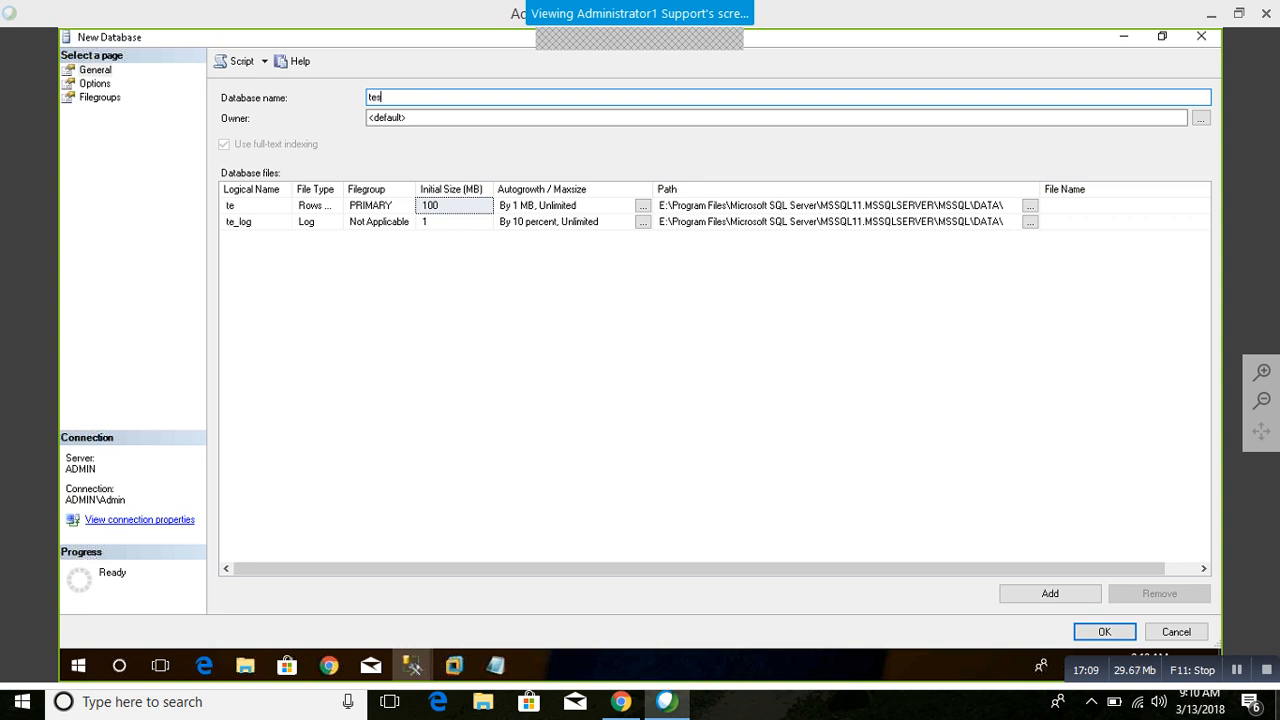
key("BackSpace")
key("BackSpace")
key("BackSpace")
key("BackSpace")
type("Test2")
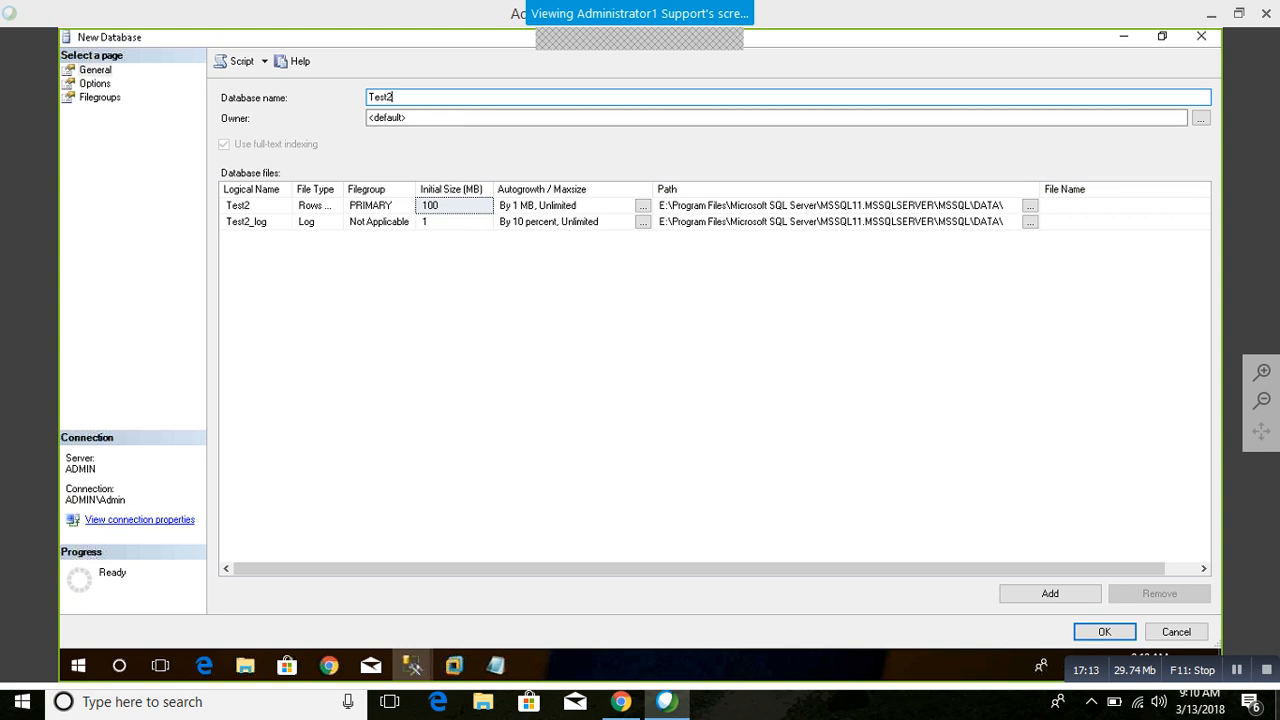
type("02")
left_click(237, 62)
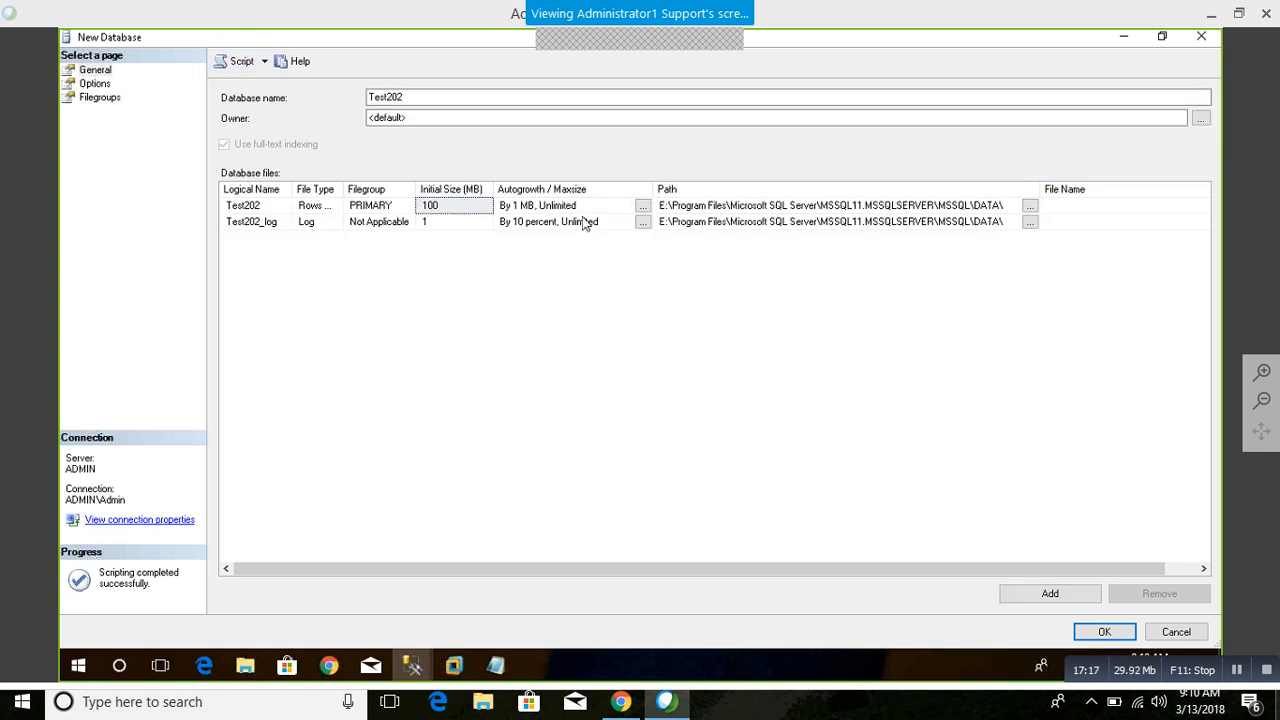
left_click(1201, 36)
Step: Delete everything after the CREATE DATABASE statement in the Test202 script, from the first GO to the end
scroll(861, 270, "down", 17)
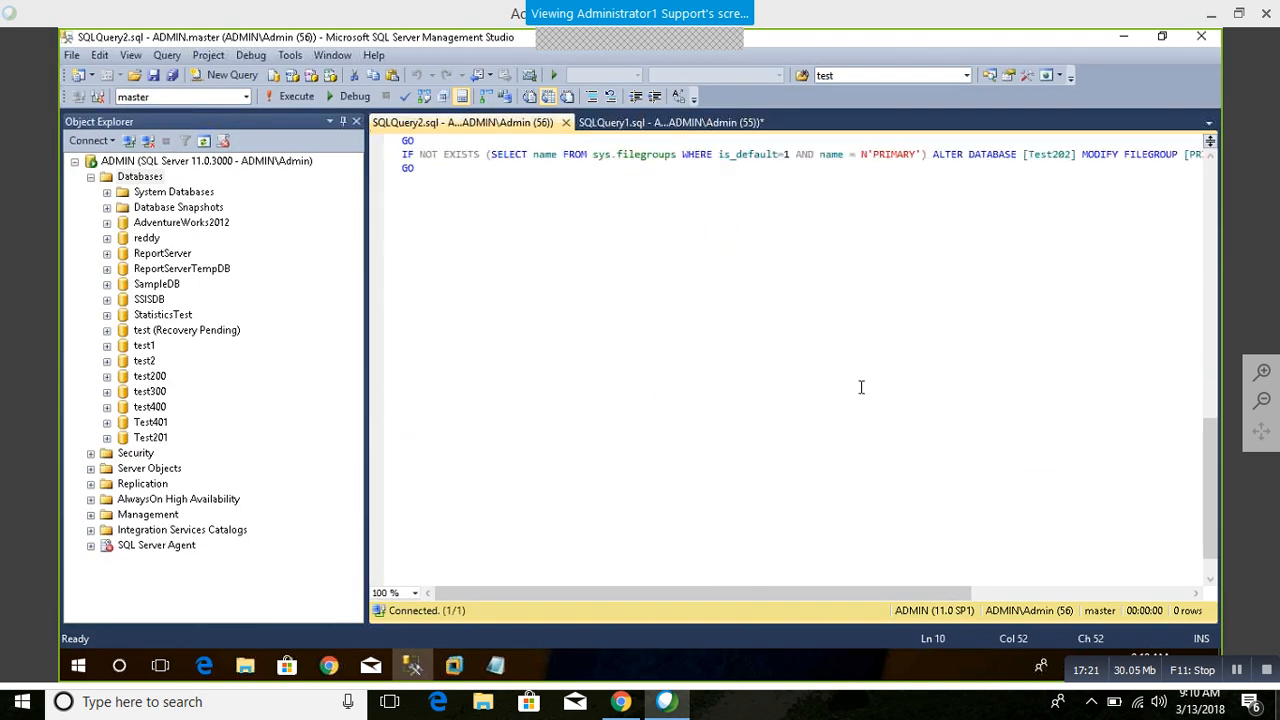
scroll(860, 375, "up", 9)
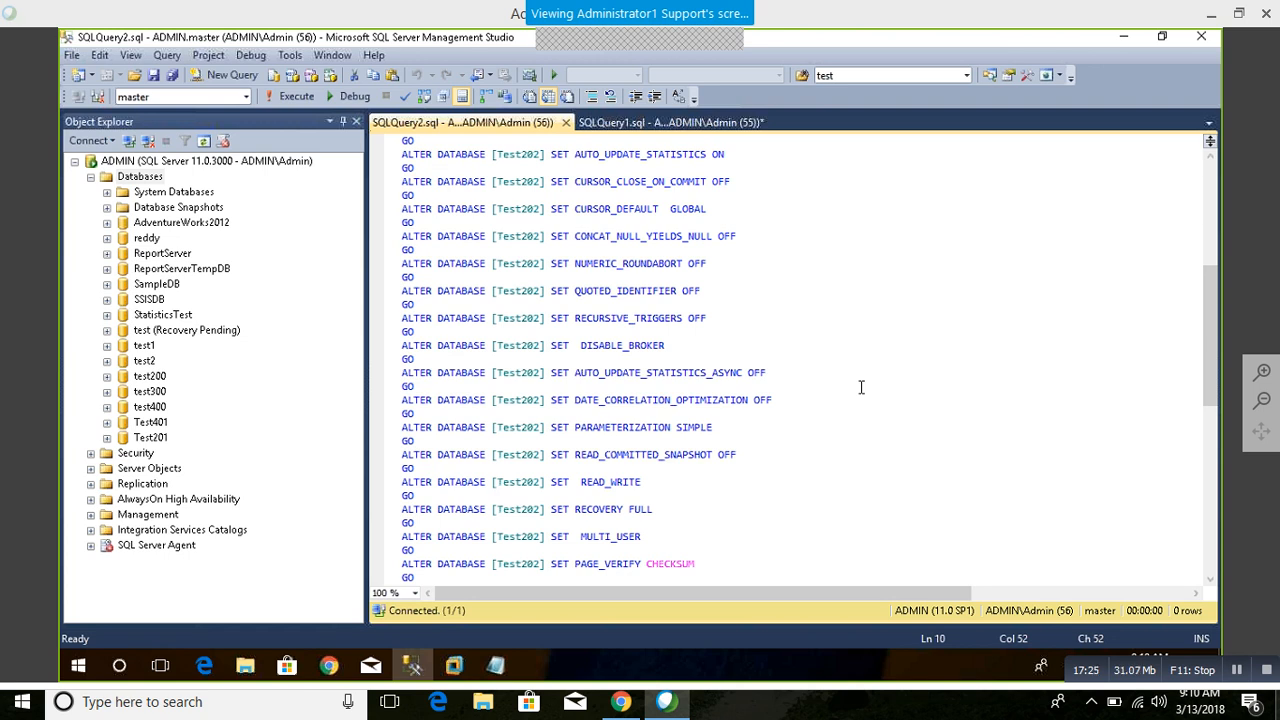
scroll(861, 387, "up", 9)
scroll(546, 354, "down", 16)
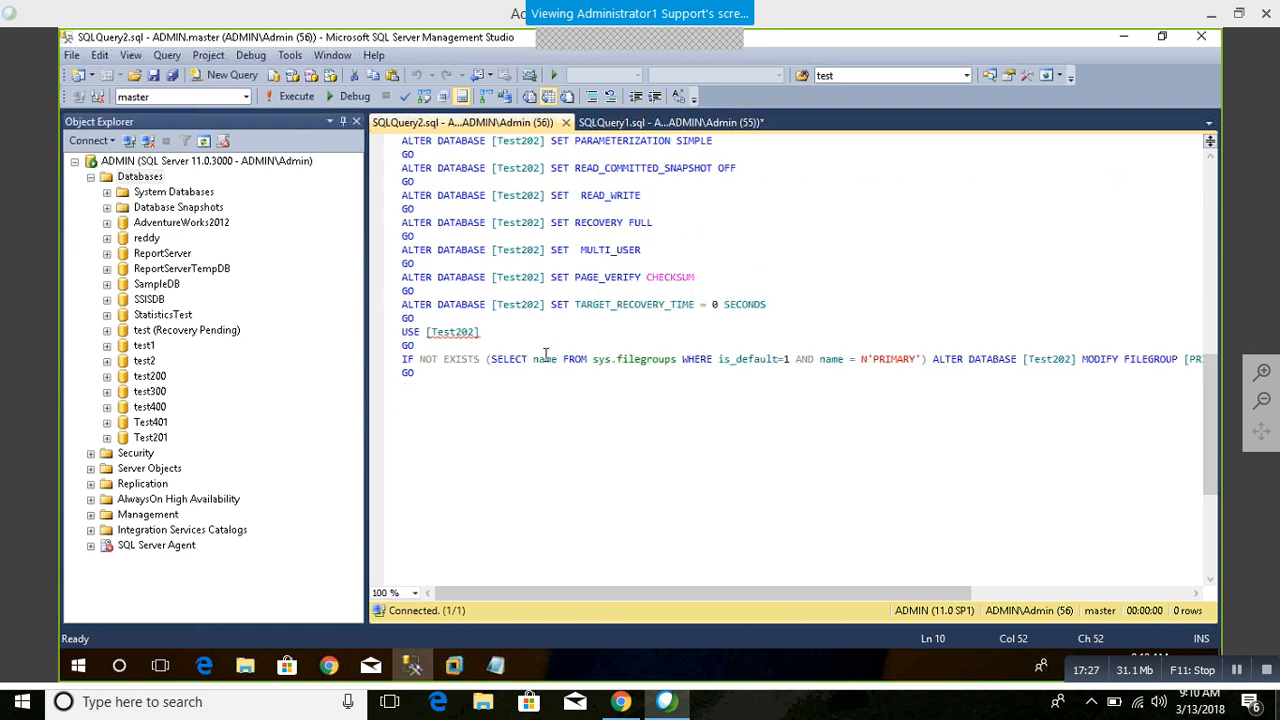
scroll(546, 354, "up", 15)
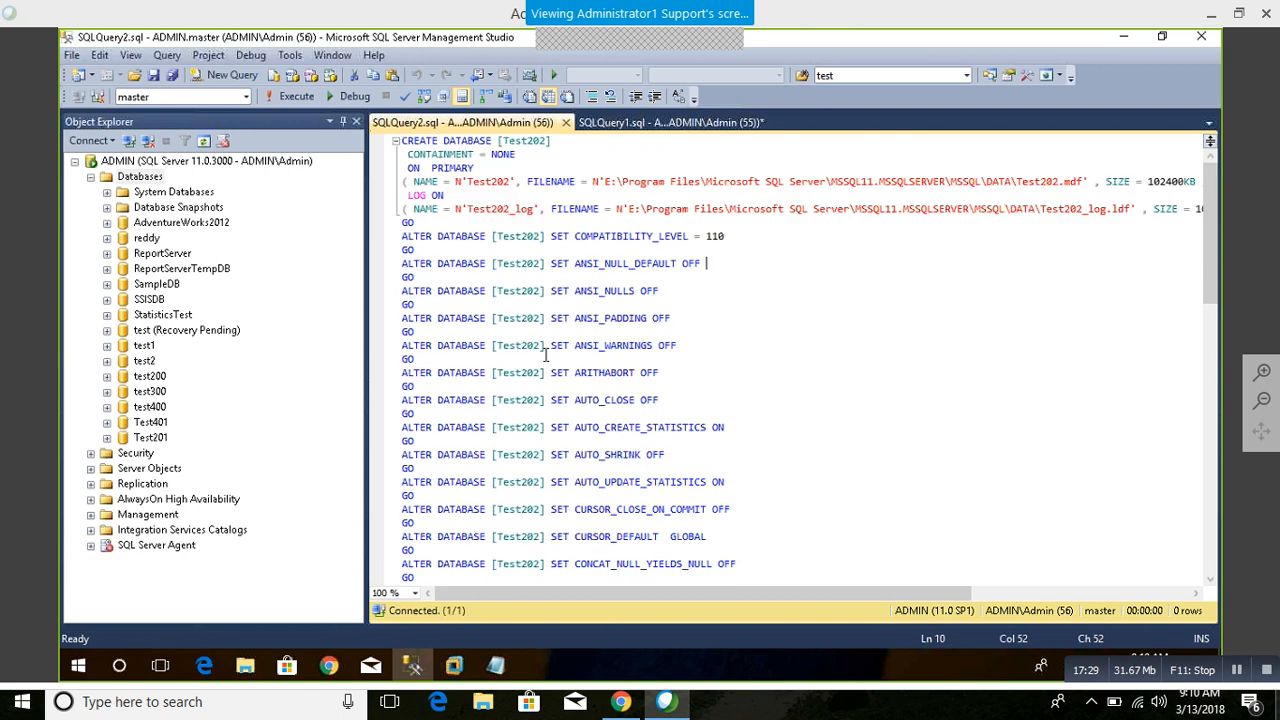
left_click_drag(405, 222, 798, 550)
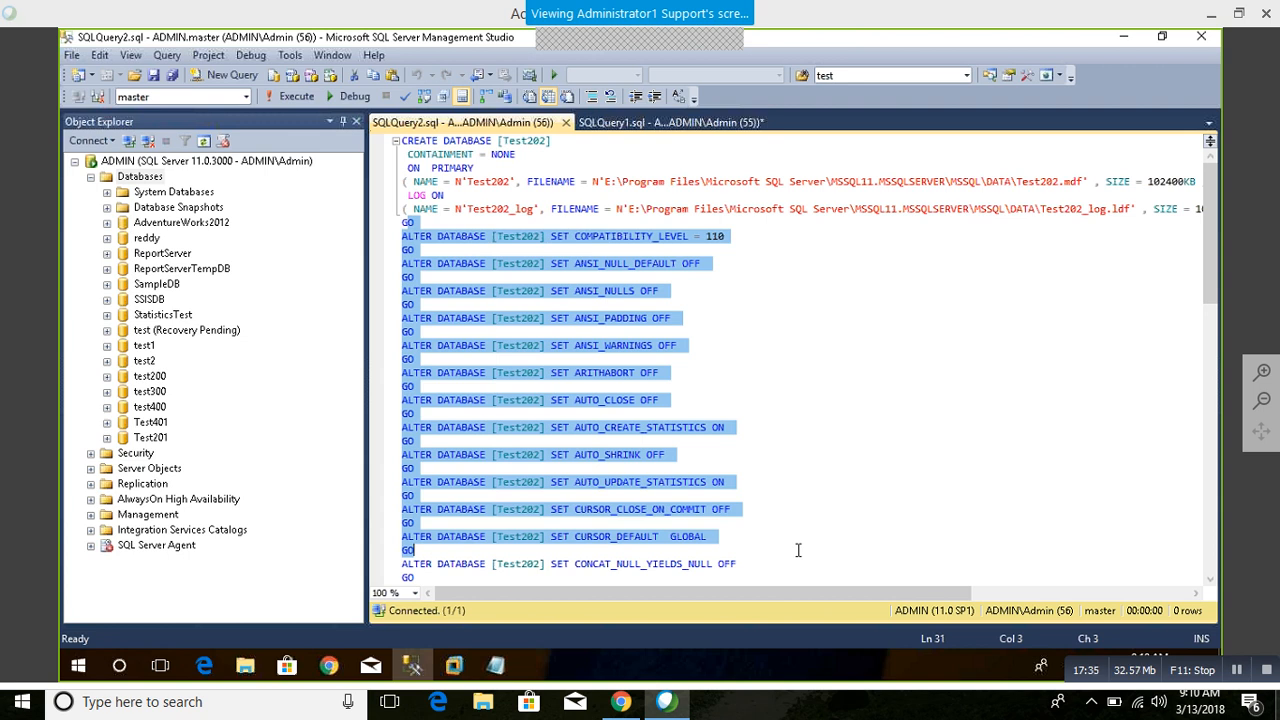
left_click(884, 358)
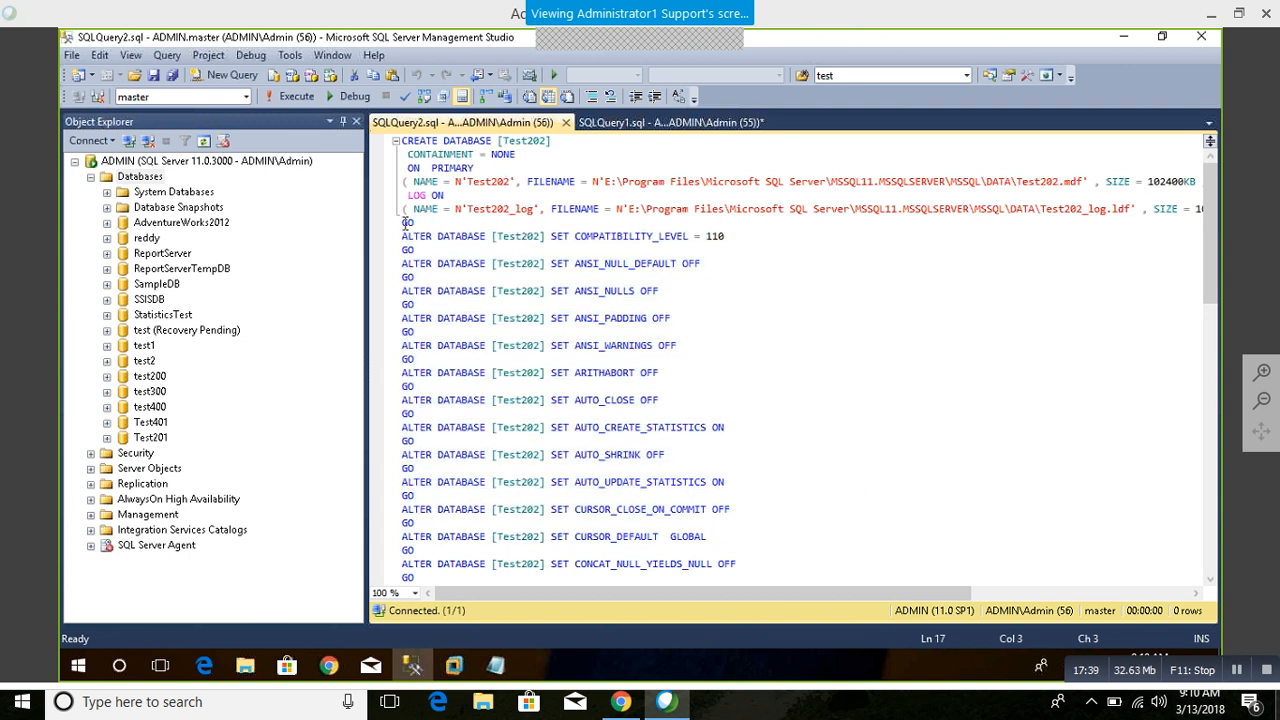
left_click_drag(406, 224, 880, 324)
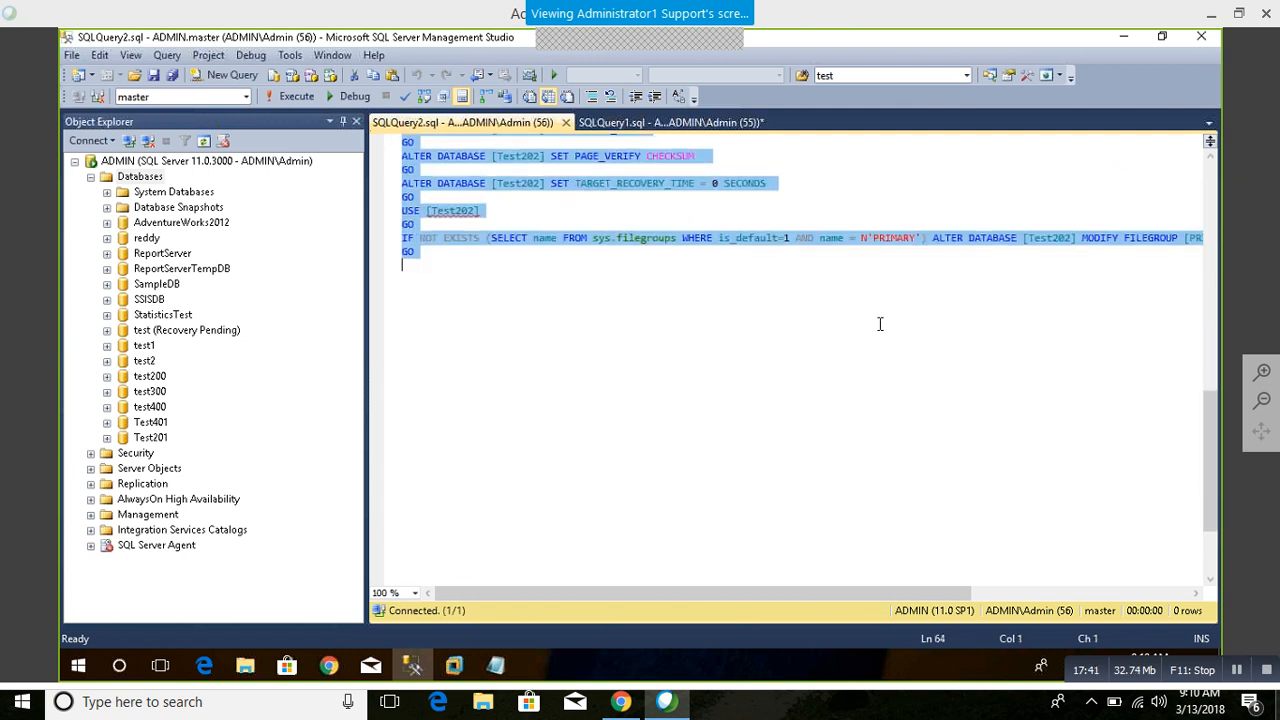
key("Delete")
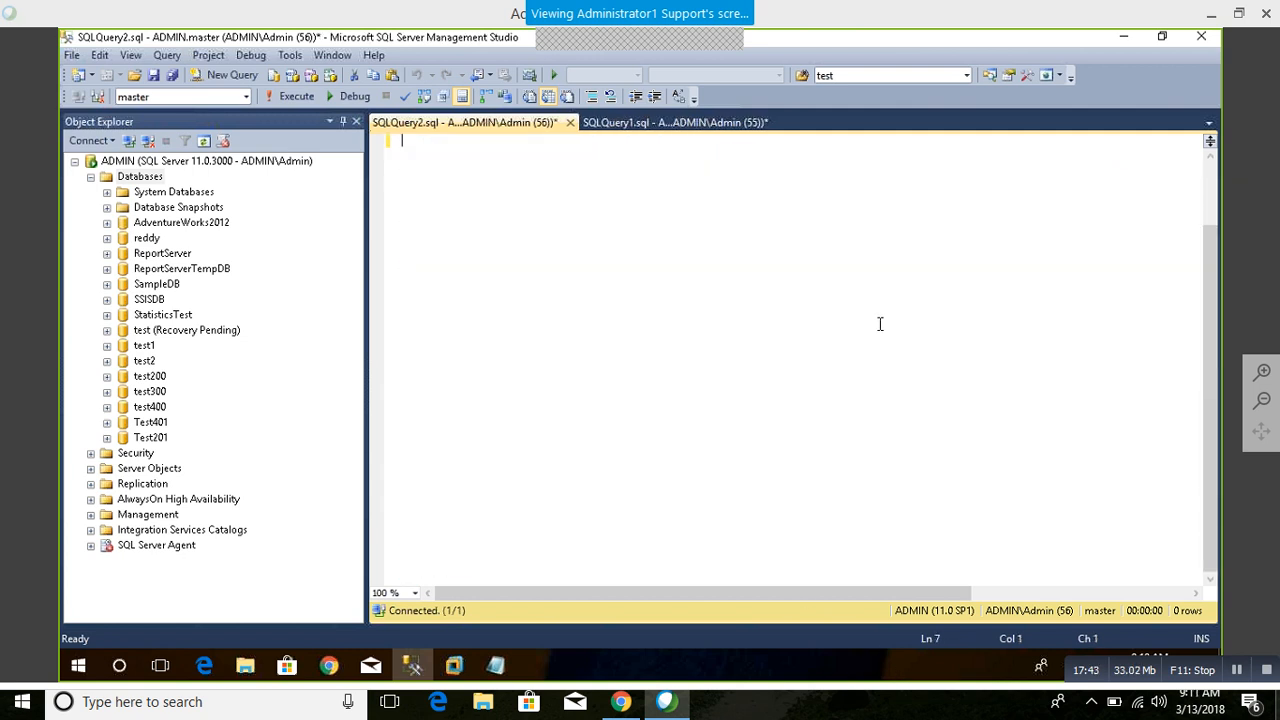
scroll(790, 301, "up", 2)
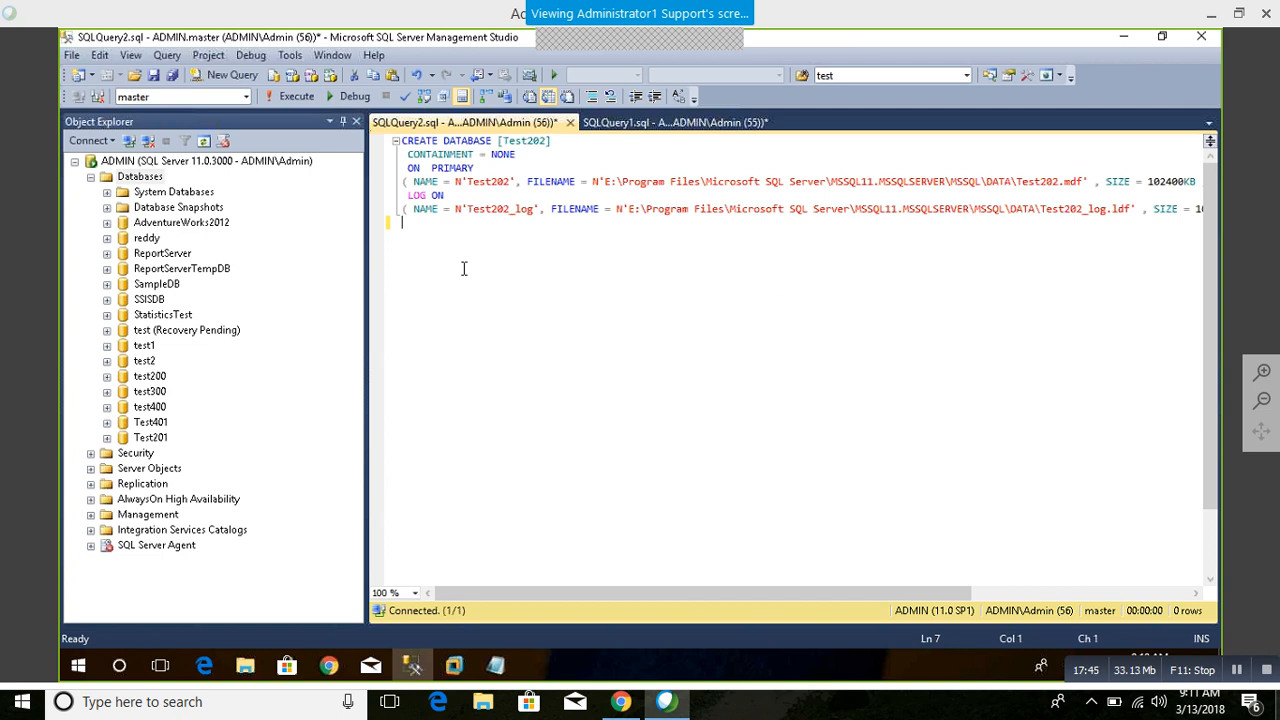
Step: Narrow the Object Explorer pane so the query editor shows the full file definition lines
left_click(369, 184)
left_click(372, 186)
key("ctrl+a")
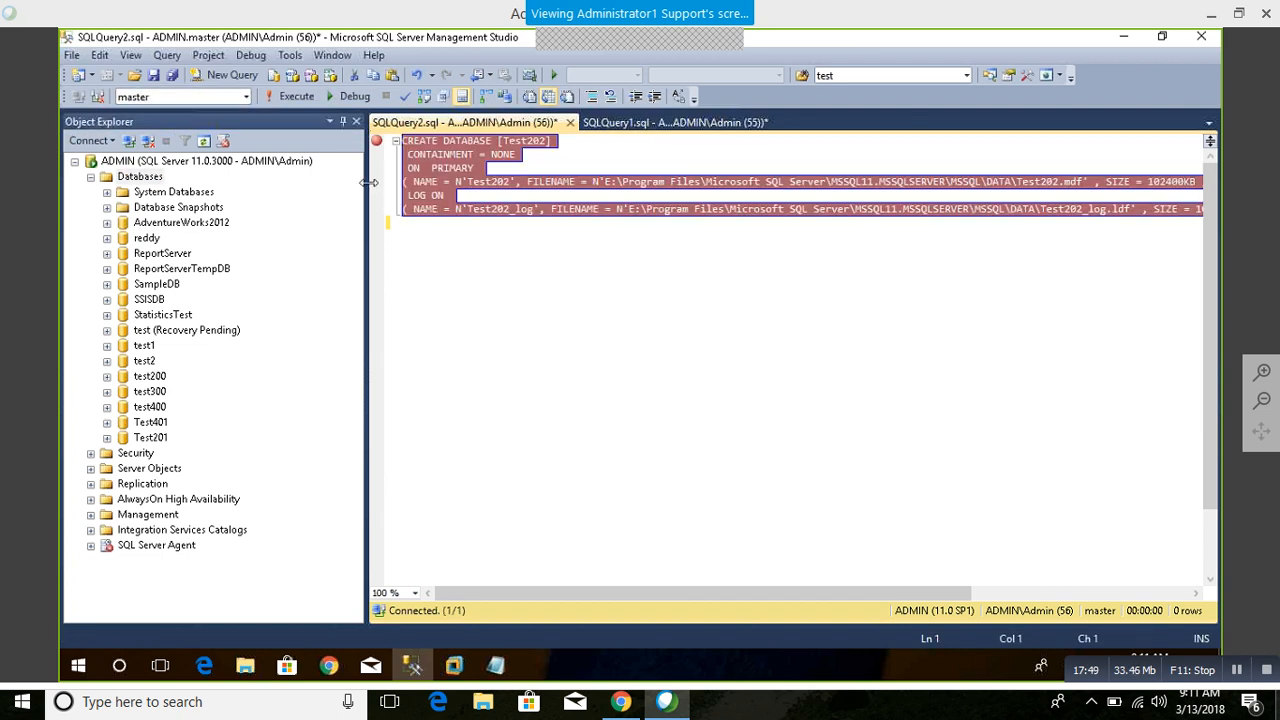
left_click(378, 144)
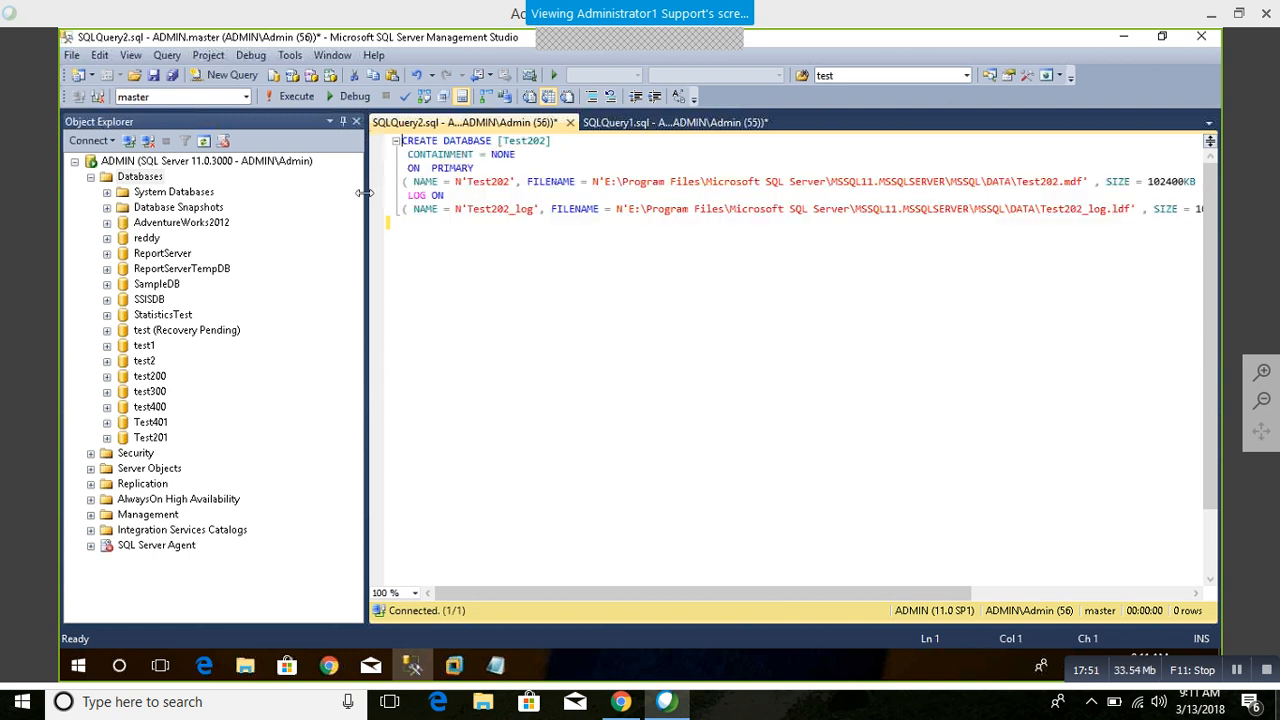
left_click_drag(368, 190, 234, 190)
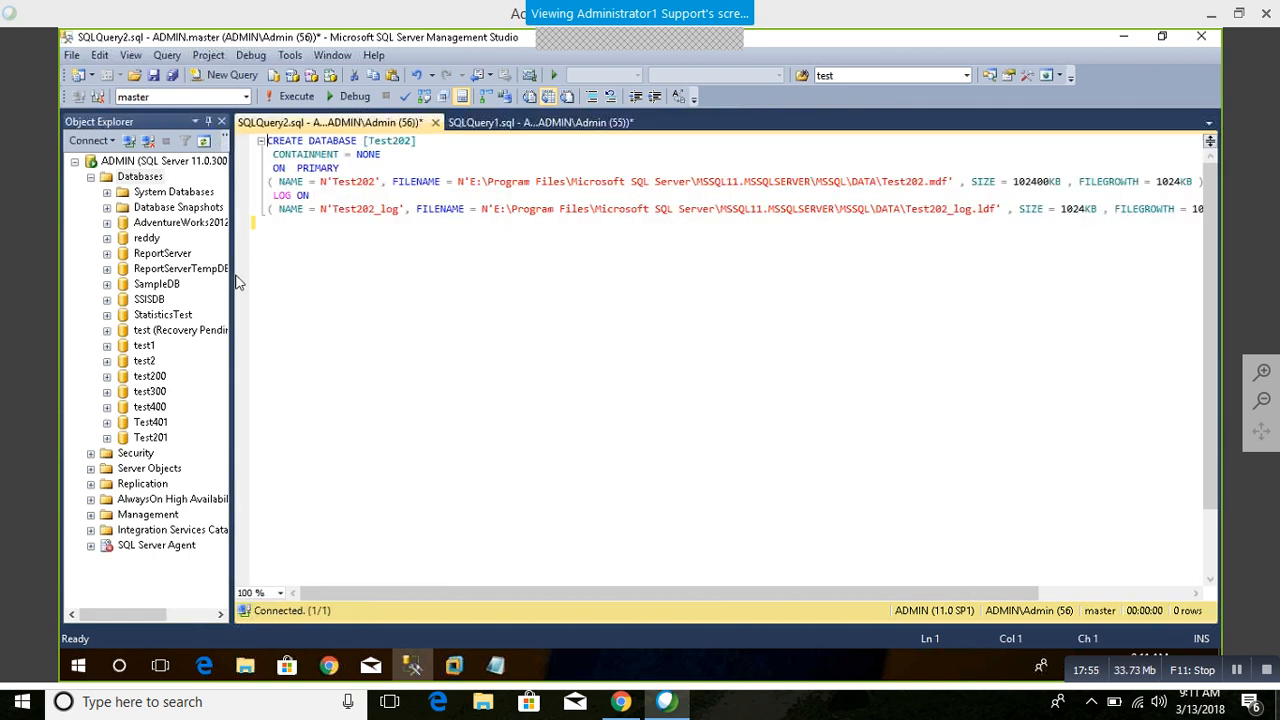
left_click_drag(234, 283, 148, 283)
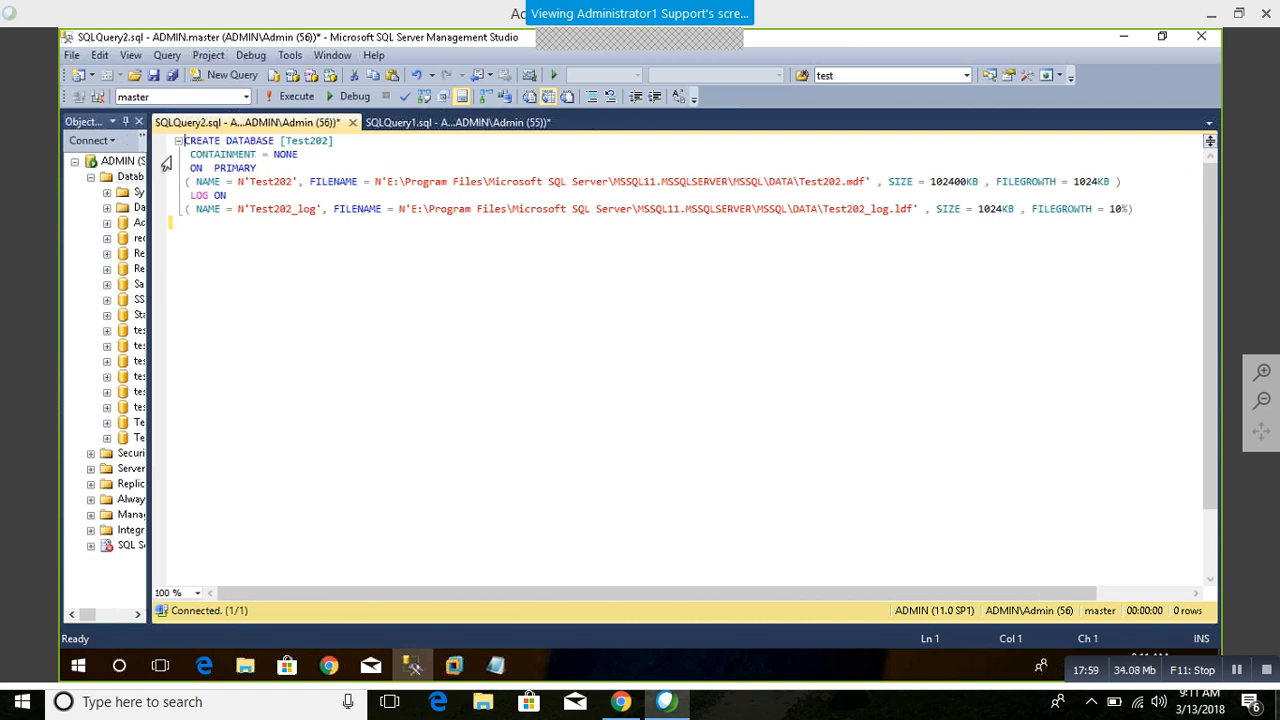
Step: Examine the script's containment, primary filegroup, data file name, path, size and file growth clauses
left_click_drag(298, 155, 203, 155)
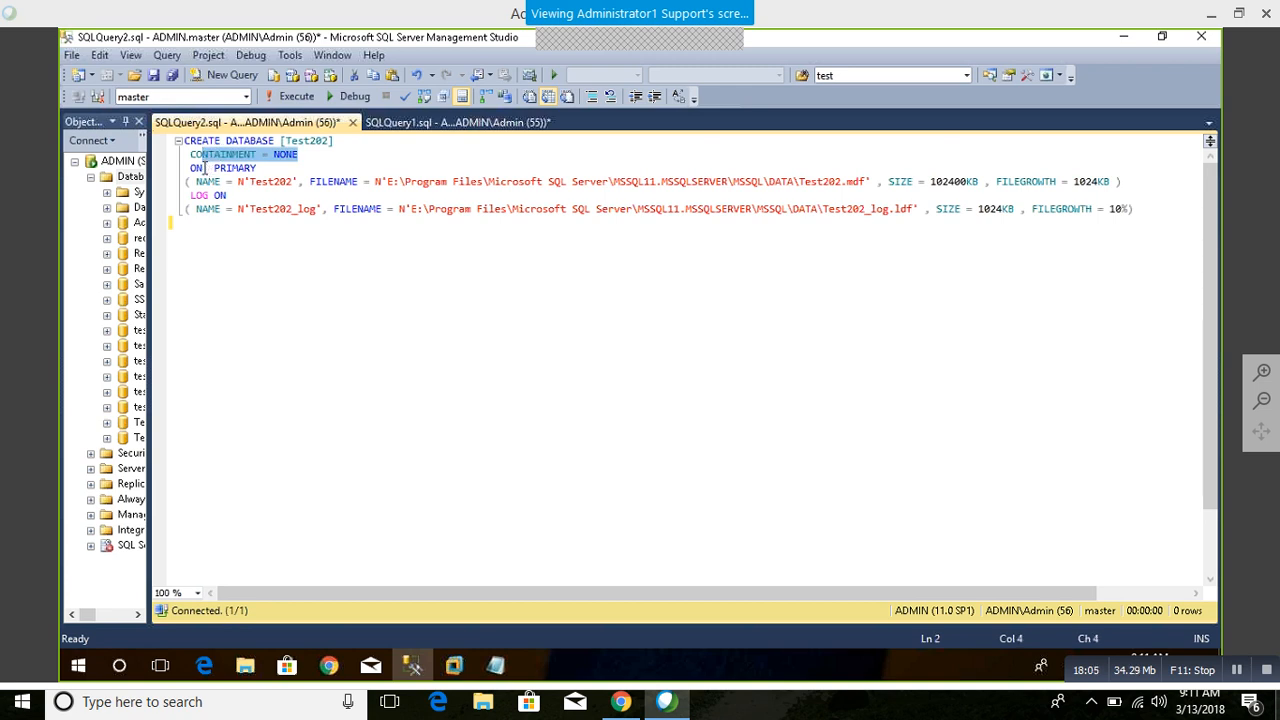
left_click(207, 189)
left_click_drag(262, 168, 156, 168)
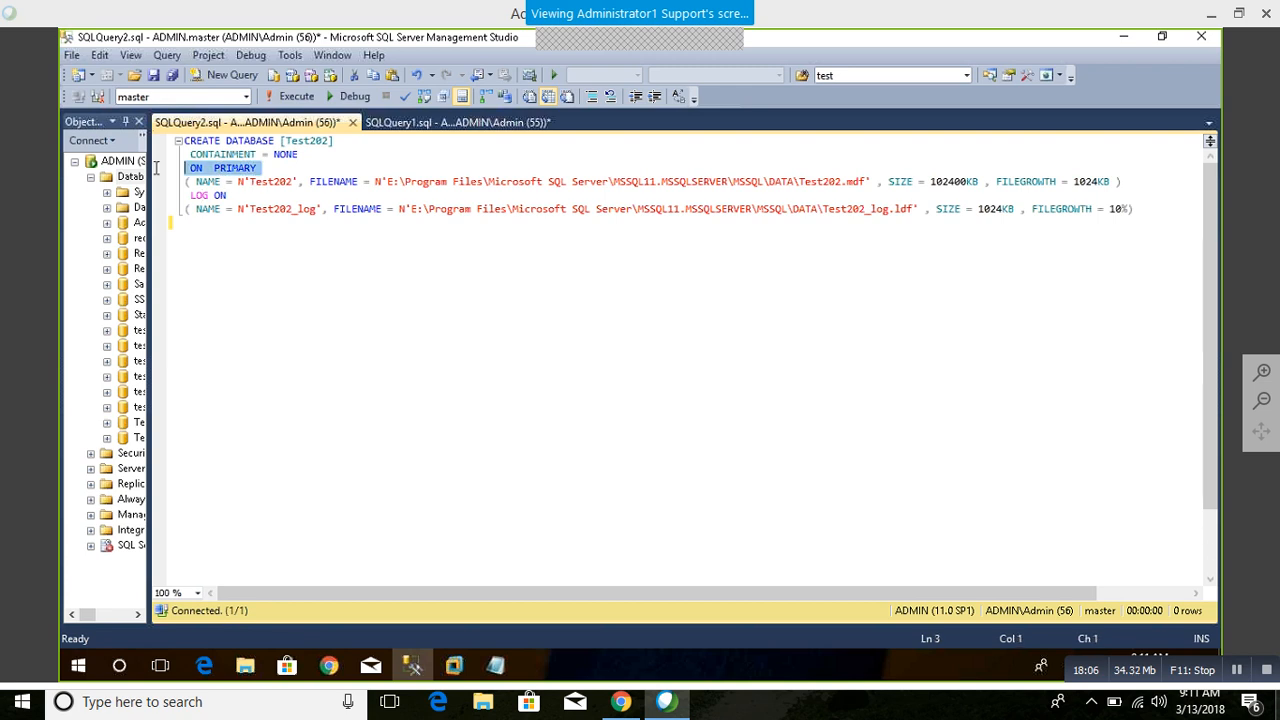
left_click(257, 224)
double_click(268, 182)
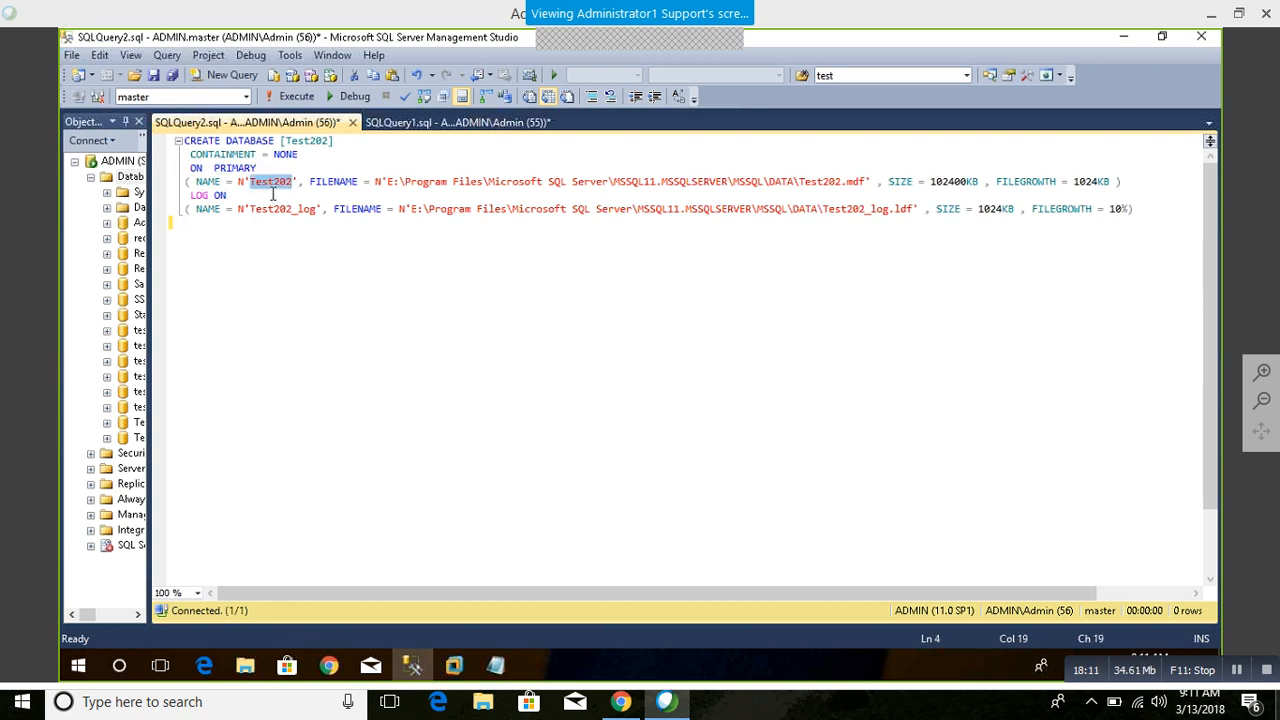
left_click_drag(388, 182, 855, 180)
left_click_drag(984, 183, 880, 180)
left_click(883, 198)
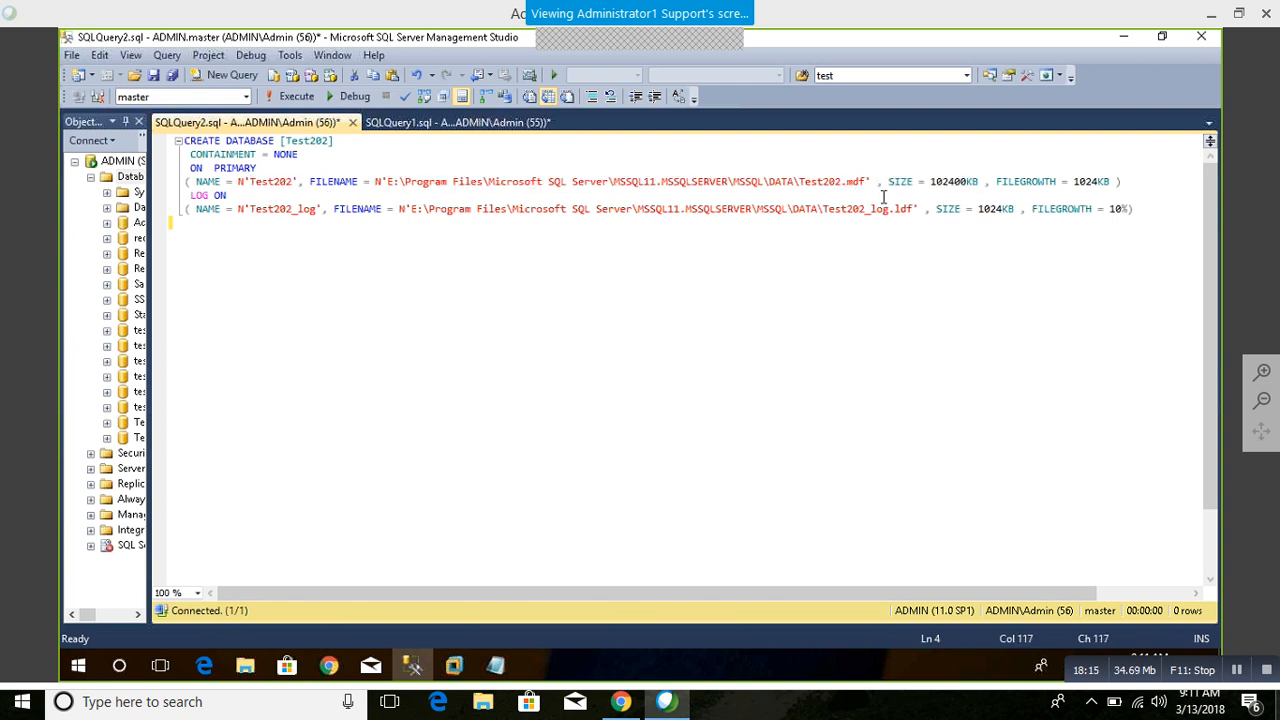
left_click_drag(1110, 182, 934, 182)
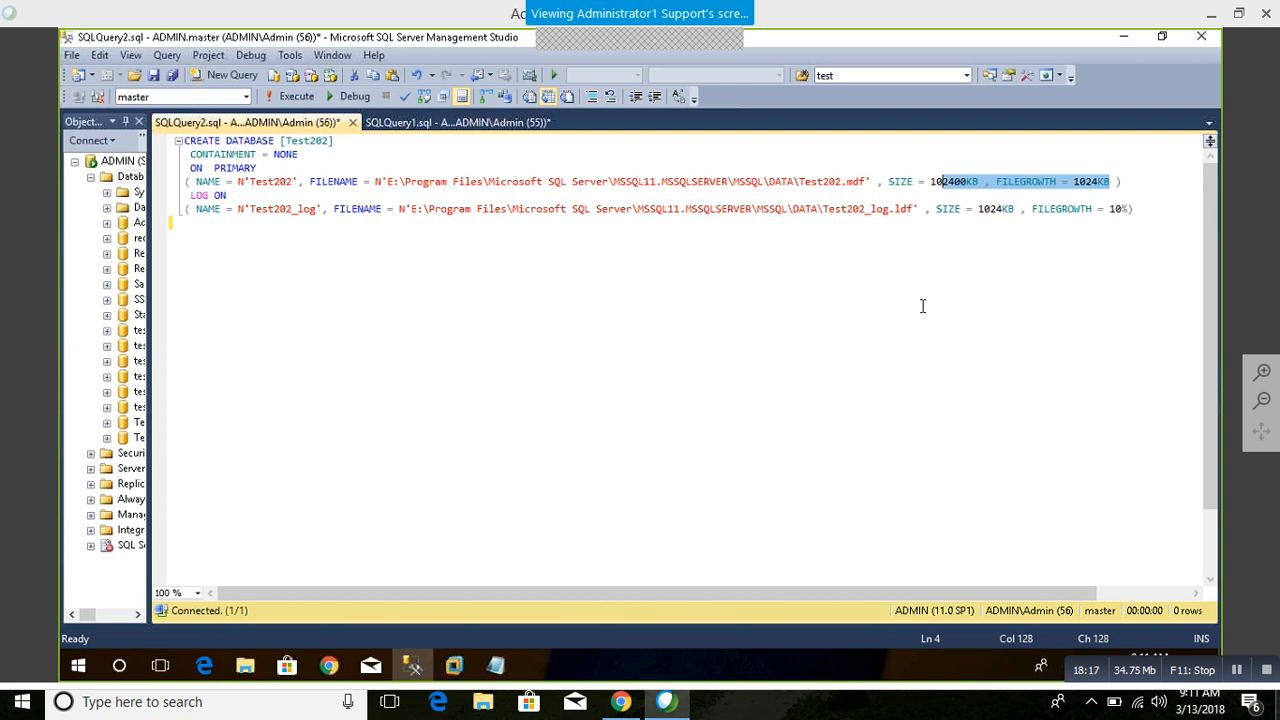
left_click(920, 306)
Step: Change the FILEGROWTH of the Test202 data file in the script to 512MB
left_click_drag(1098, 182, 1073, 182)
type("512")
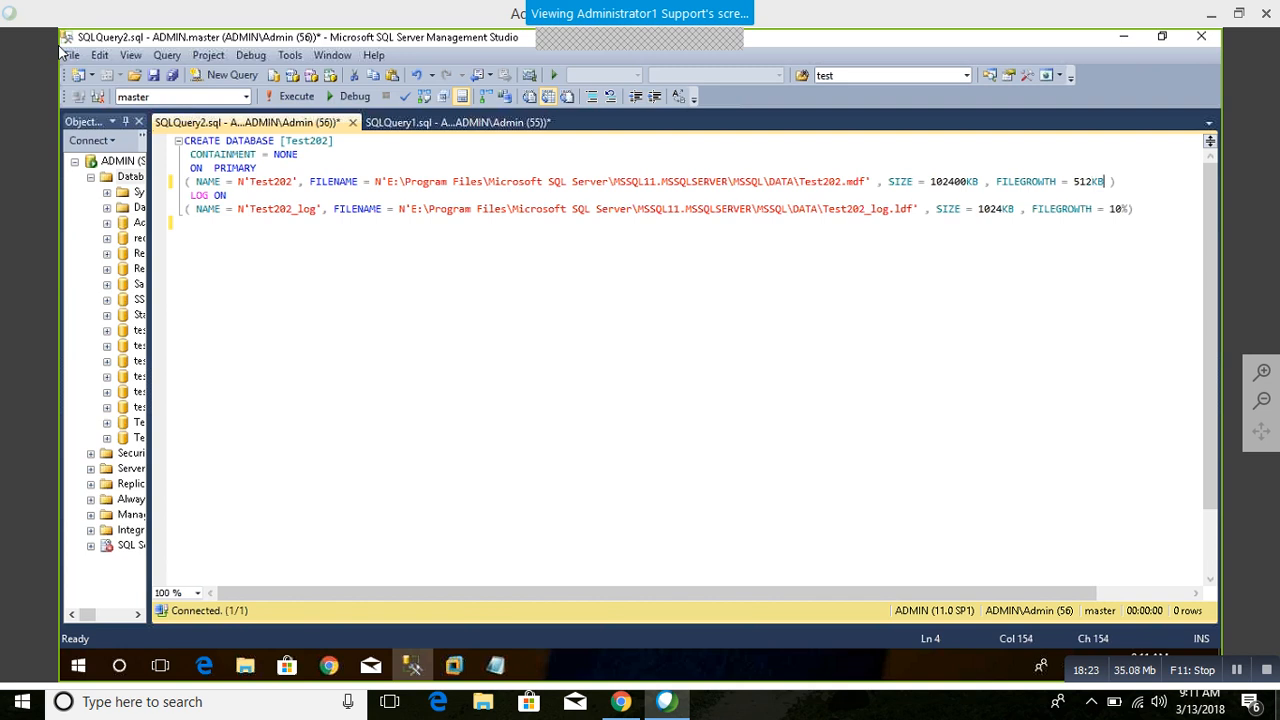
key("BackSpace")
key("BackSpace")
key("BackSpace")
type("2MB")
Step: Change the FILEGROWTH of the Test202_log file in the script to 512MB
key("Down")
key("Down")
key("BackSpace")
key("BackSpace")
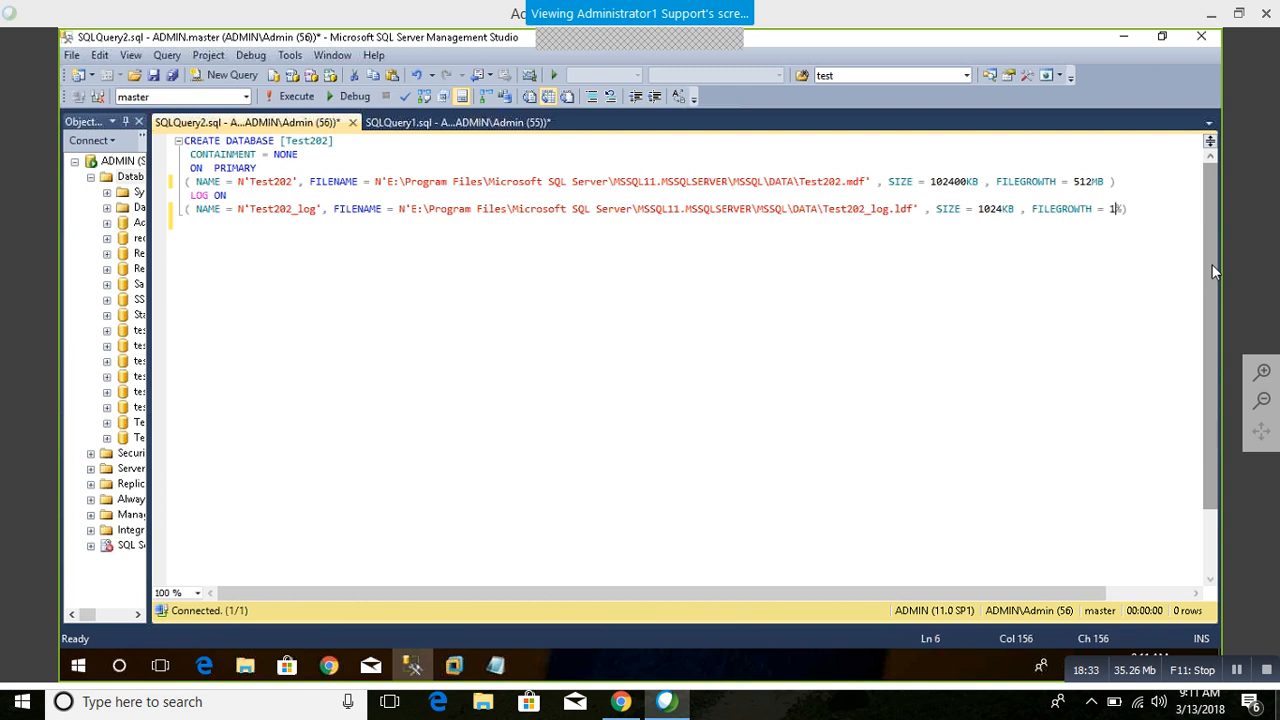
type("512")
key("Right")
type("MB")
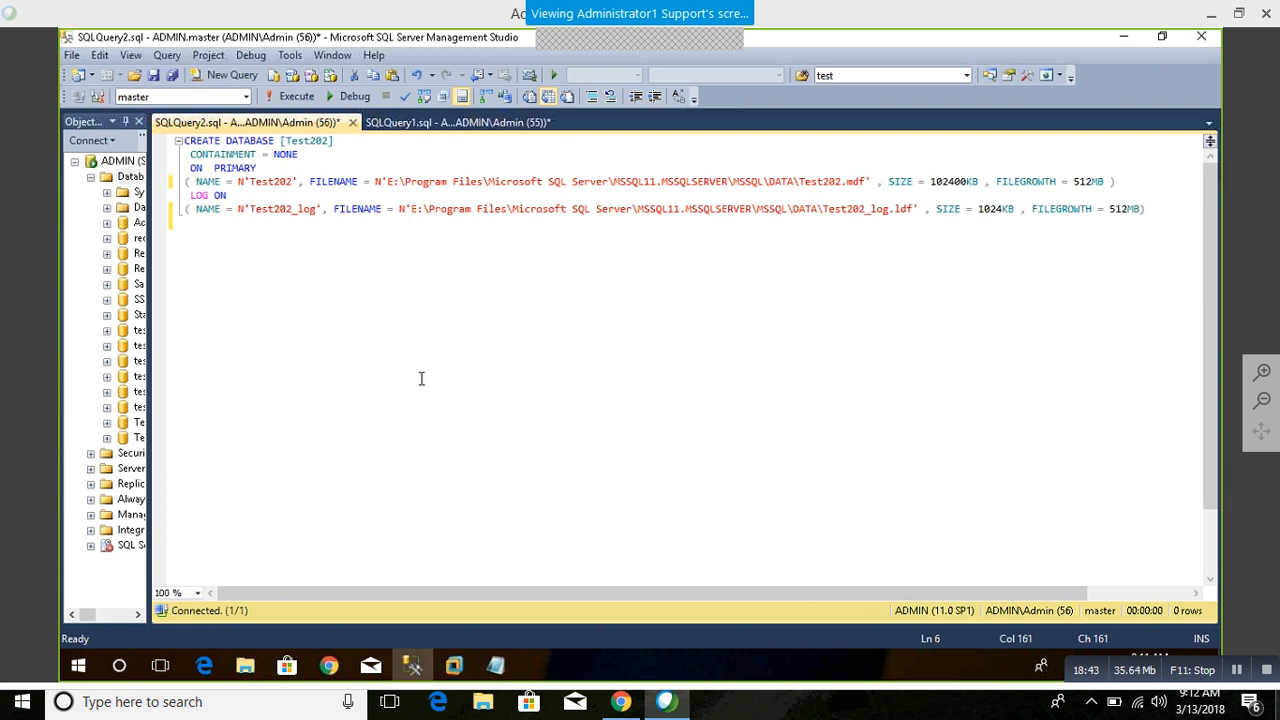
Step: Review the database name, primary filegroup and log clauses, and select the entire CREATE DATABASE statement
right_click(133, 178)
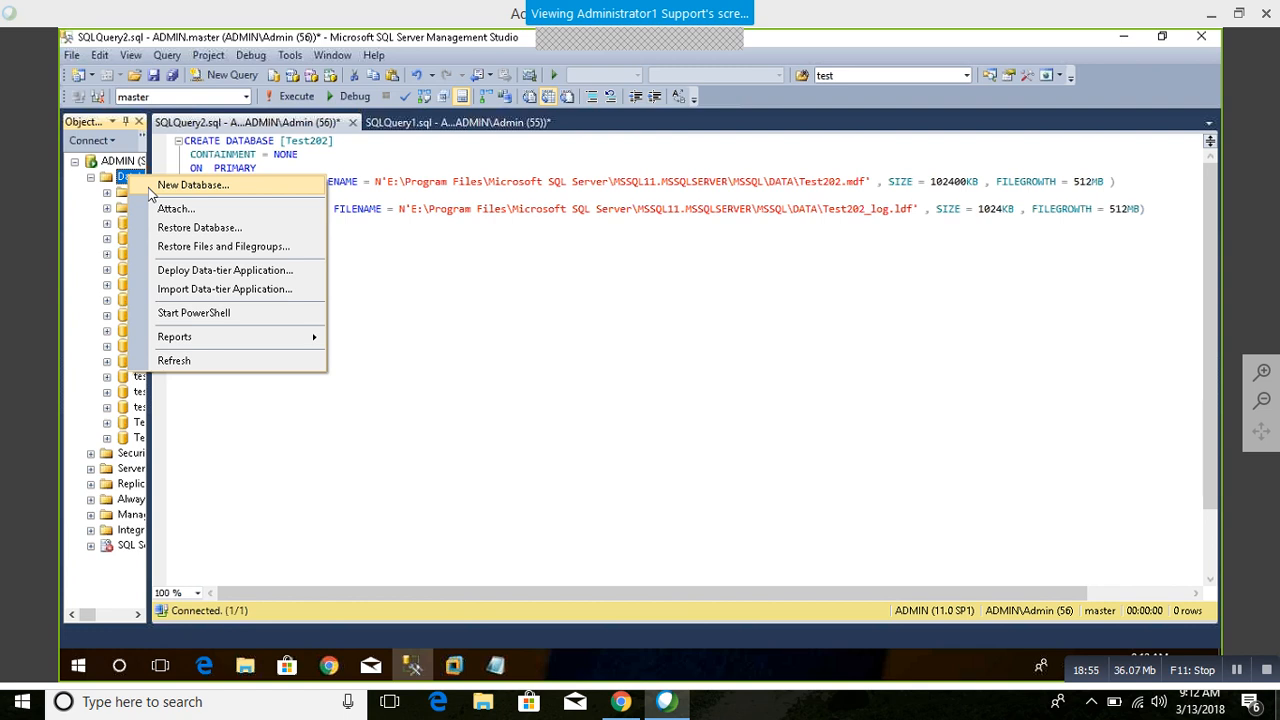
left_click(870, 350)
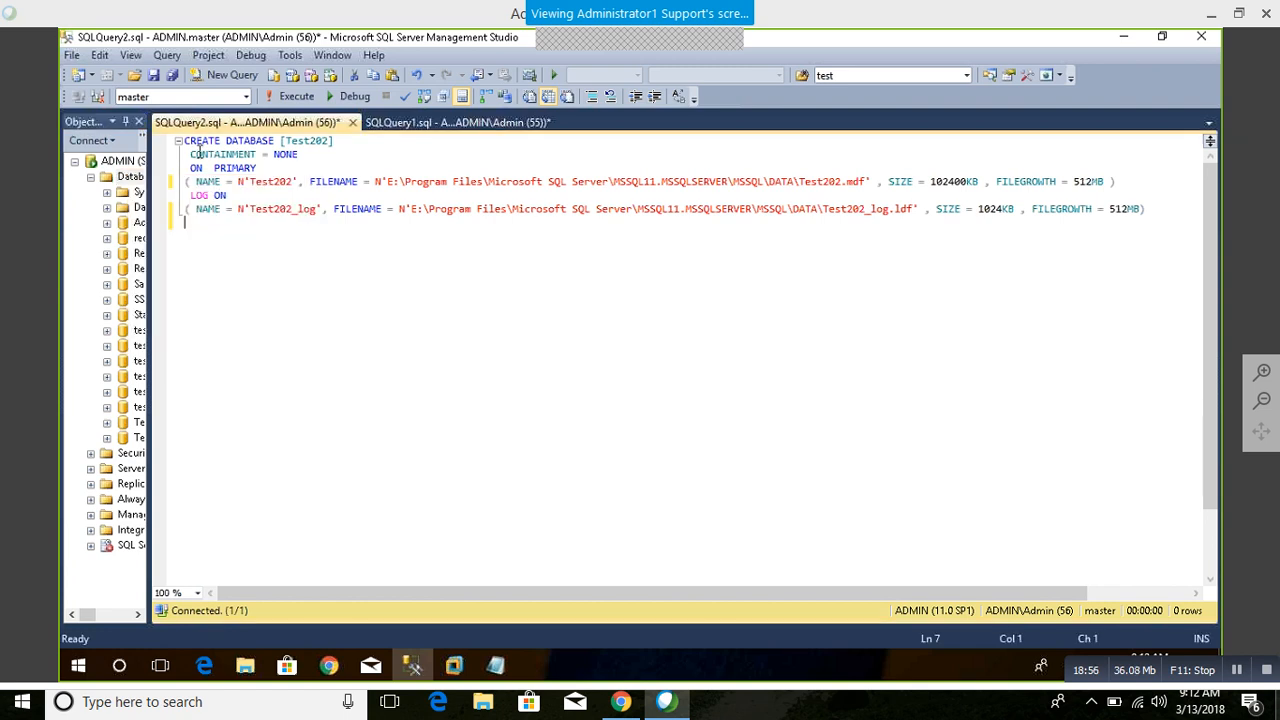
double_click(307, 143)
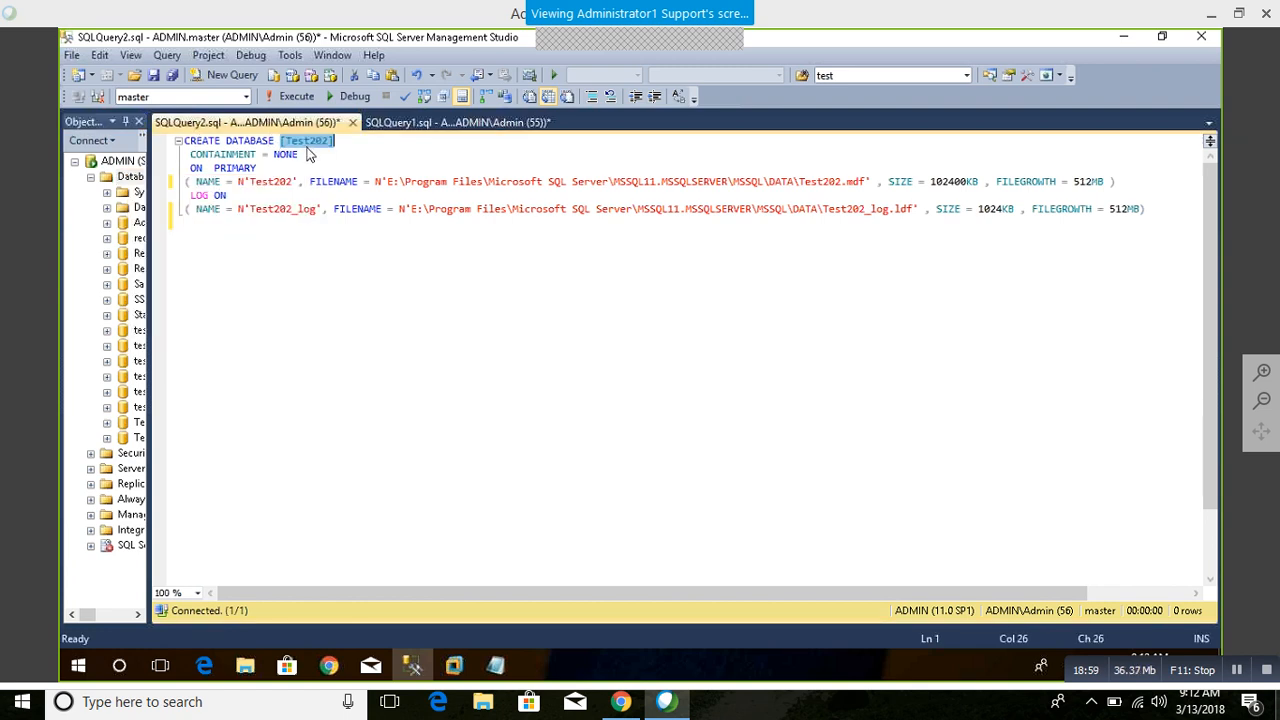
double_click(245, 169)
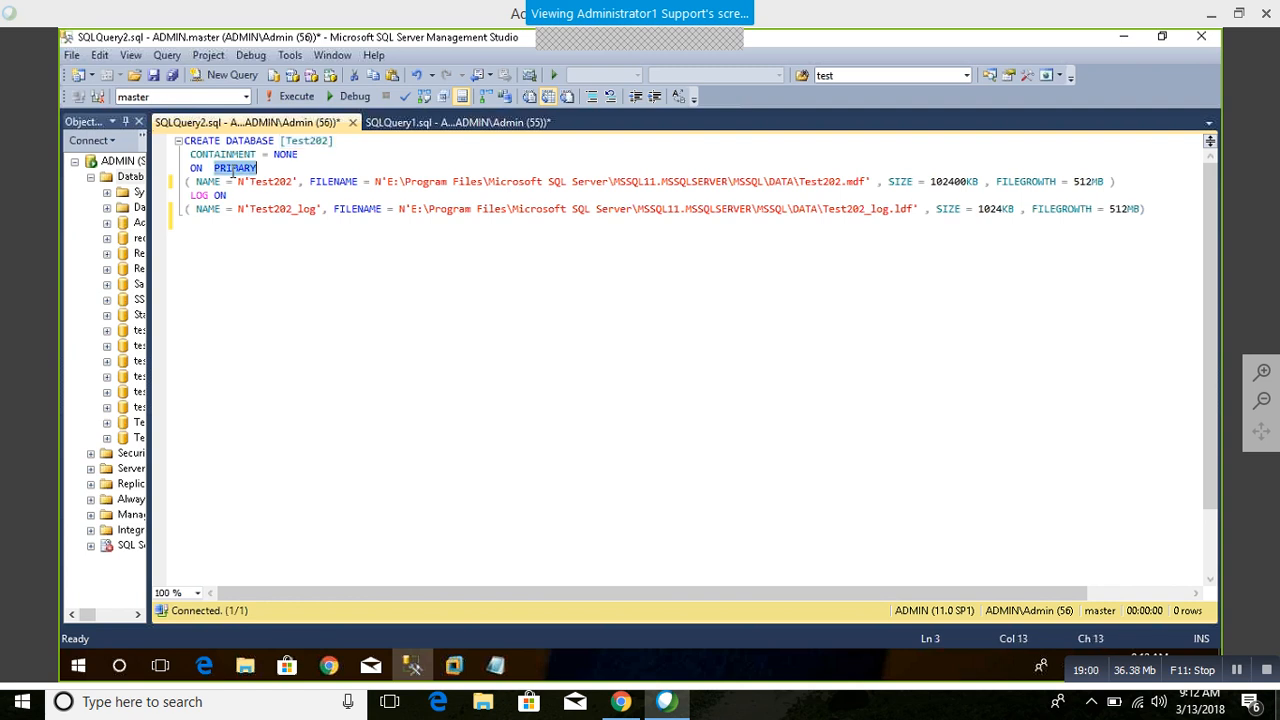
left_click(208, 209)
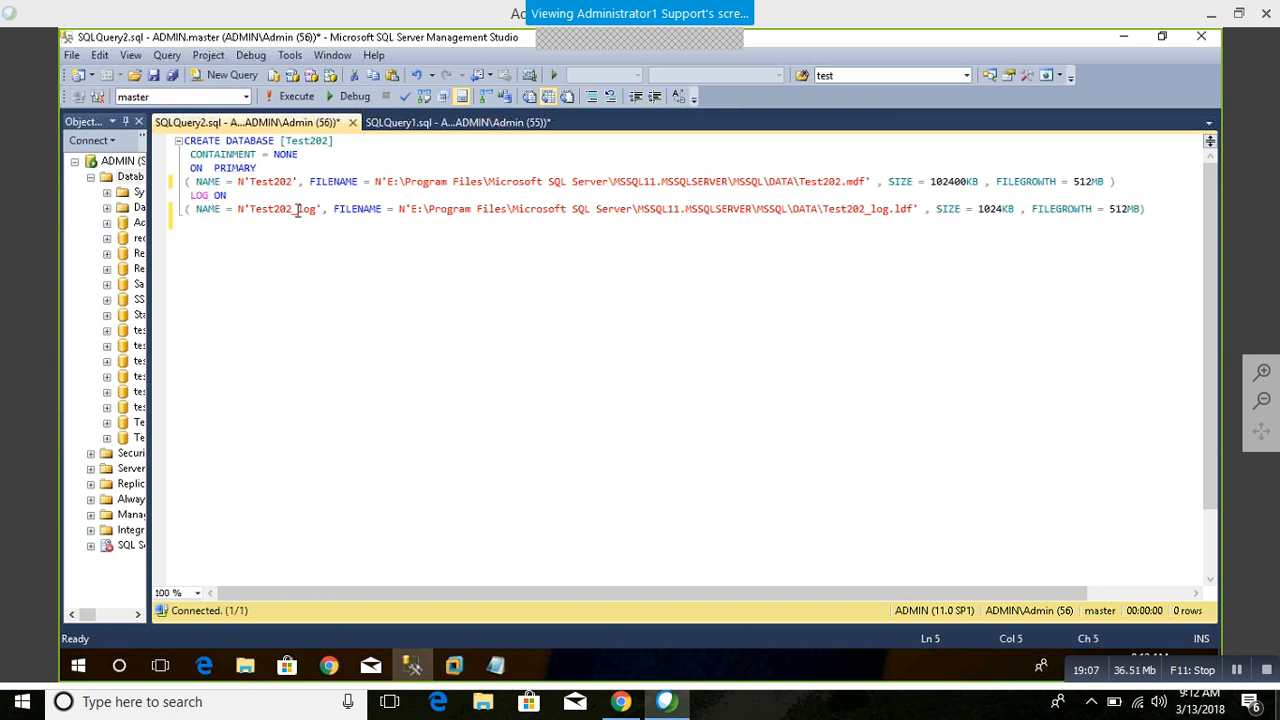
left_click_drag(300, 243, 158, 130)
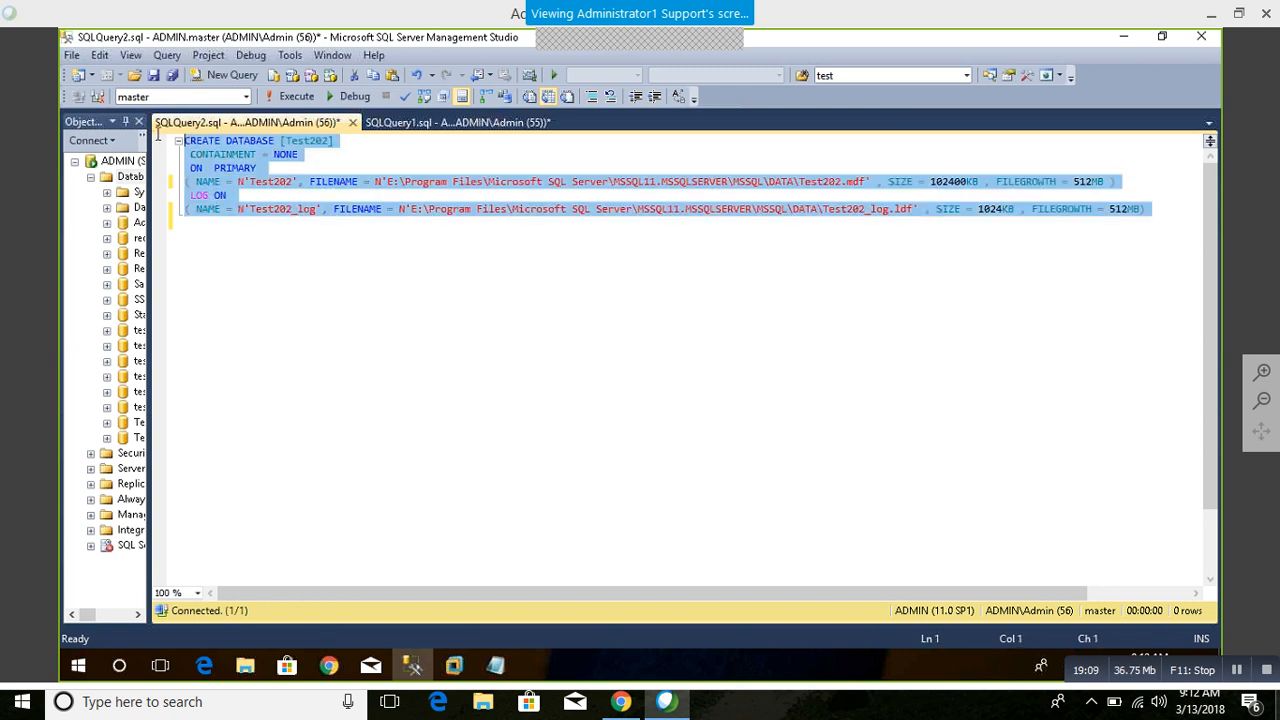
Step: Run the selected CREATE DATABASE statement, refresh the widened database list and select the Test202 database
left_click(291, 96)
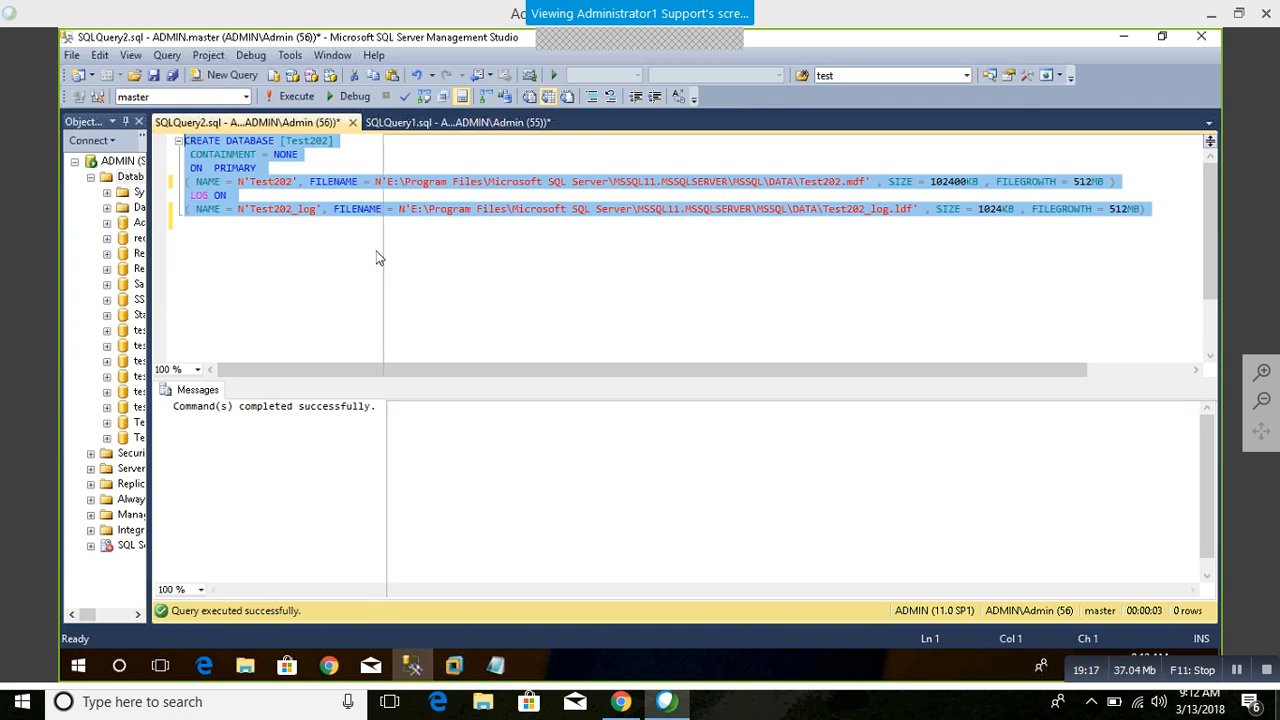
left_click_drag(376, 258, 380, 258)
left_click(203, 140)
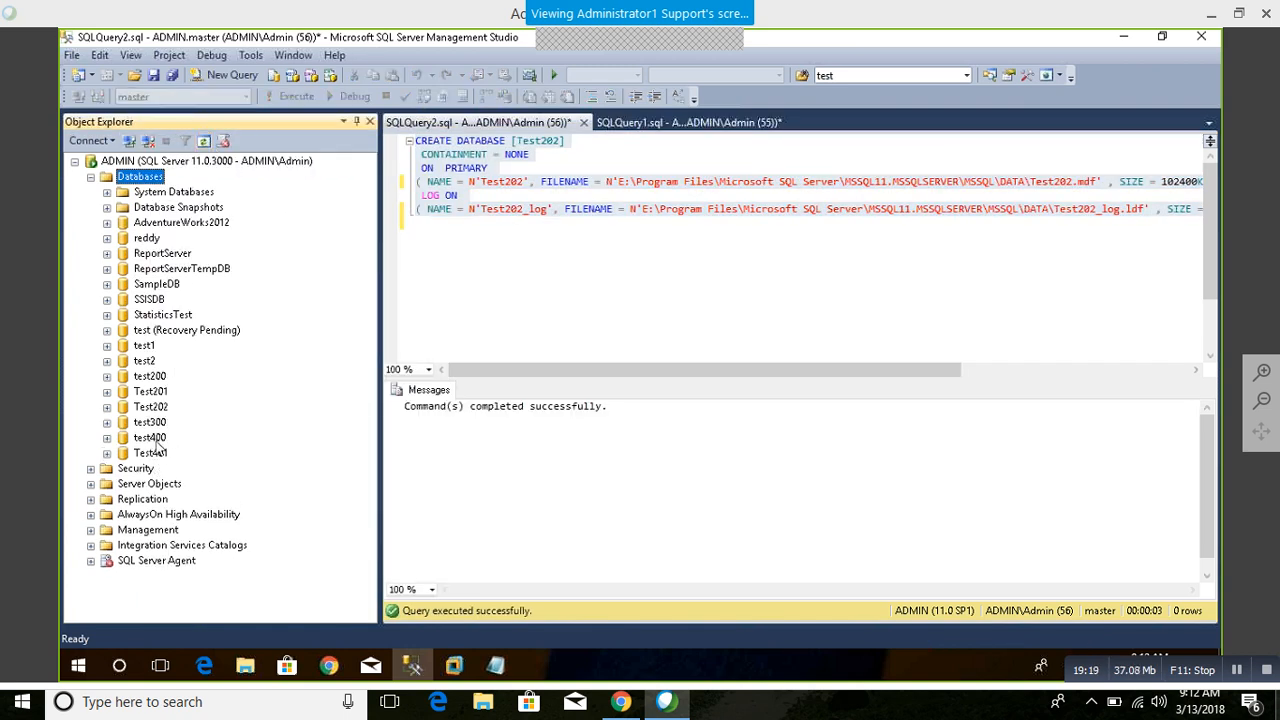
left_click(158, 408)
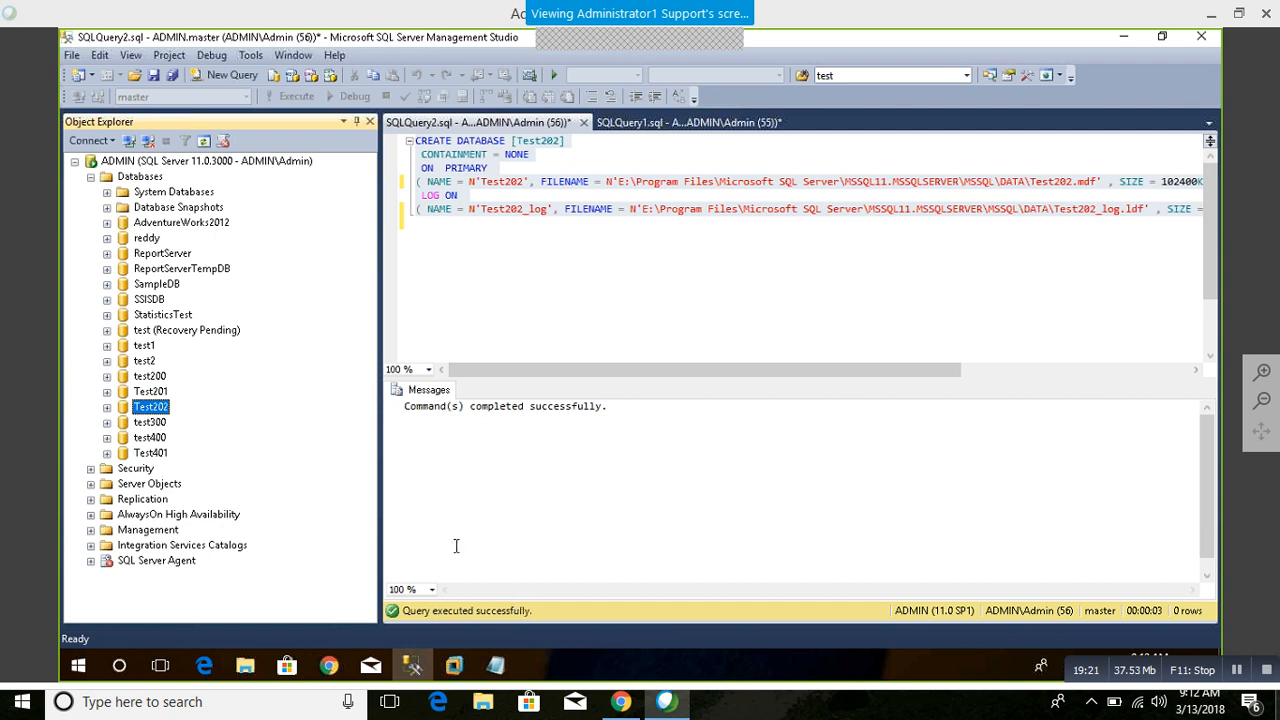
Step: Expand the system databases, examine the master database's file properties, and close them without changes
left_click(165, 192)
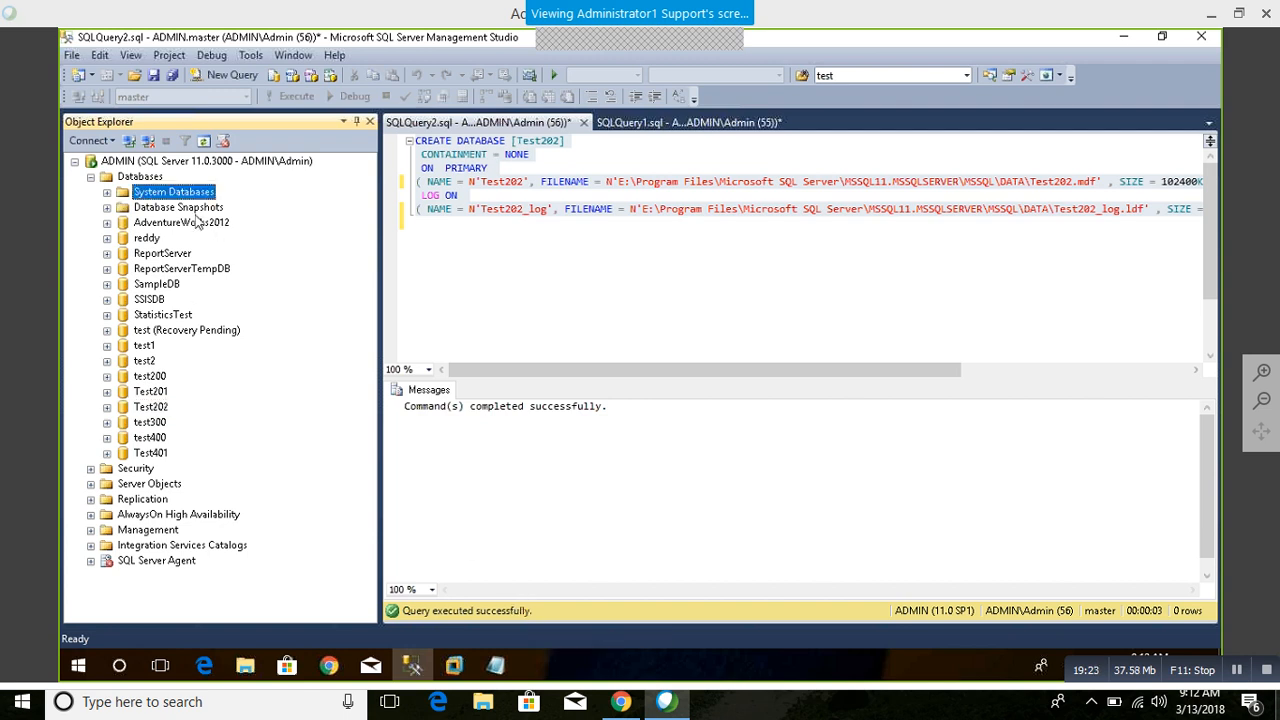
left_click(107, 192)
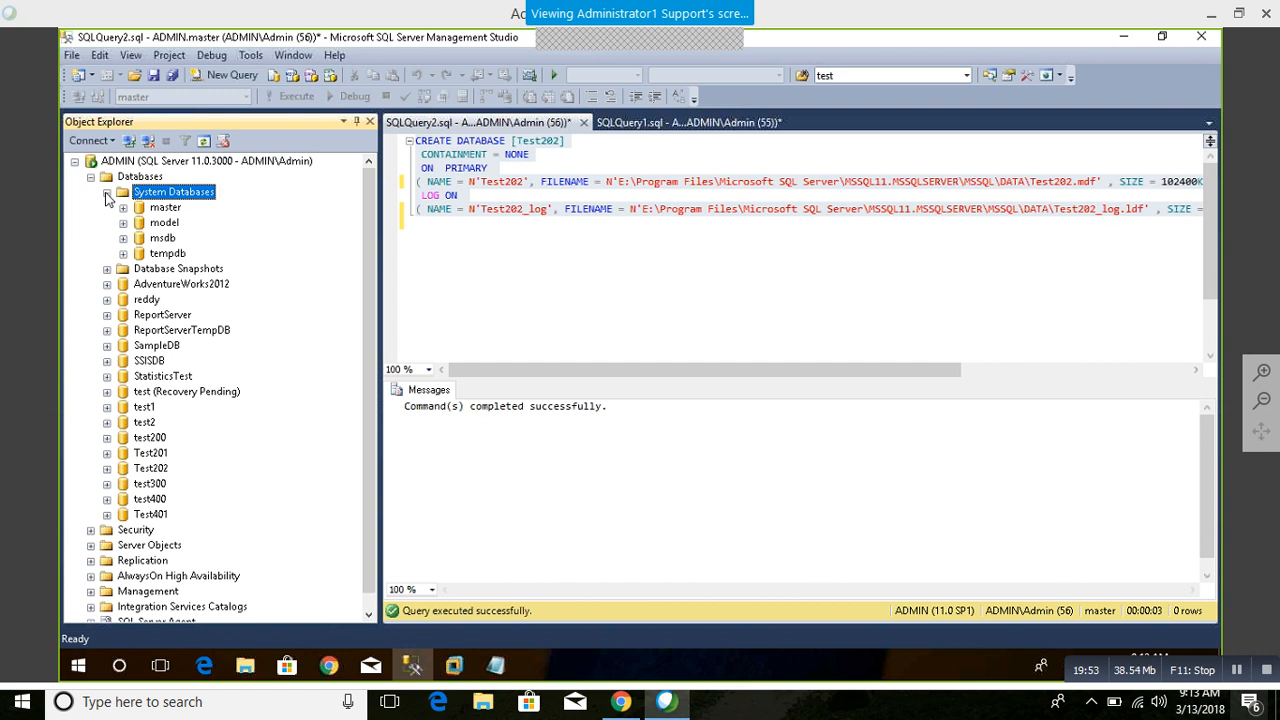
right_click(166, 210)
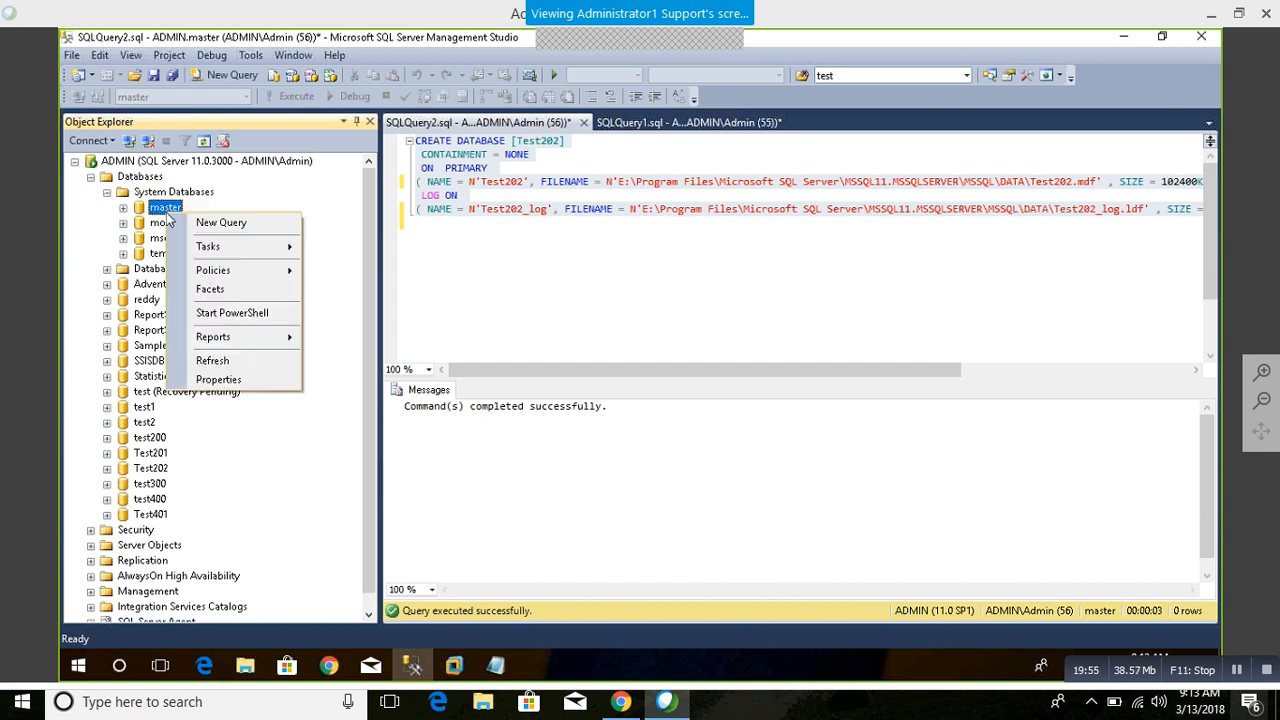
left_click(252, 384)
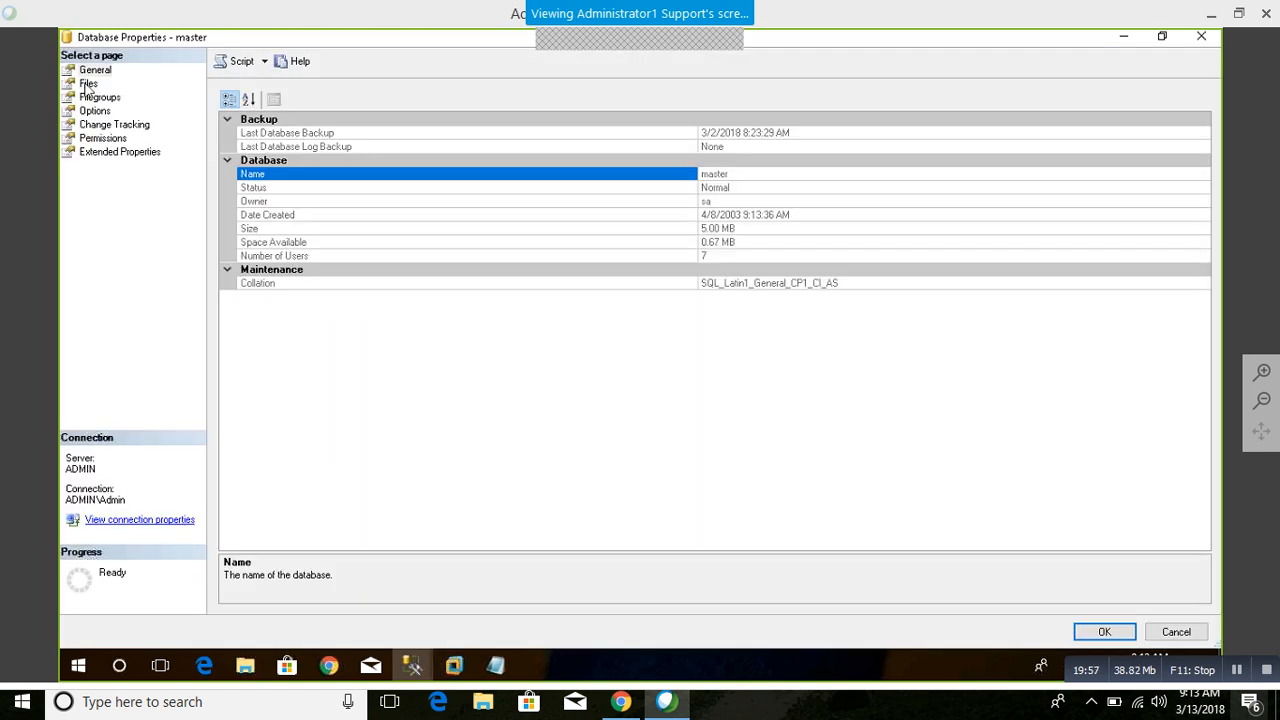
left_click(86, 109)
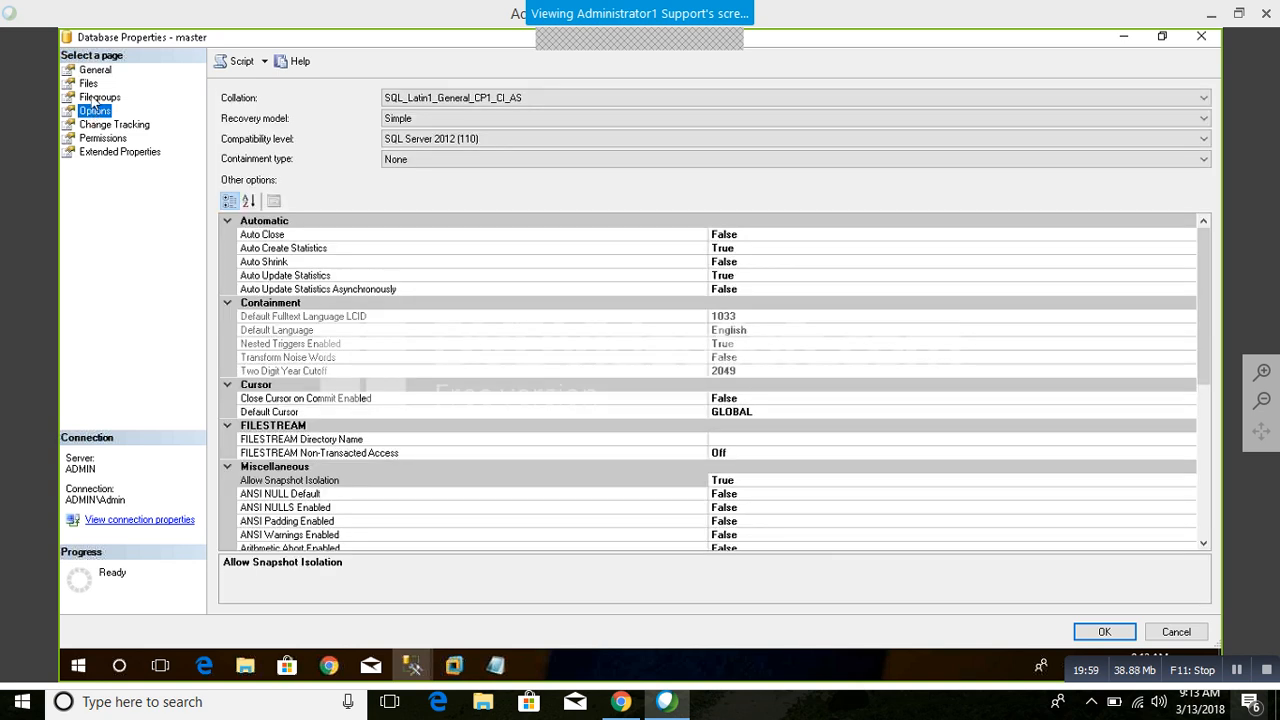
left_click(92, 97)
left_click(90, 84)
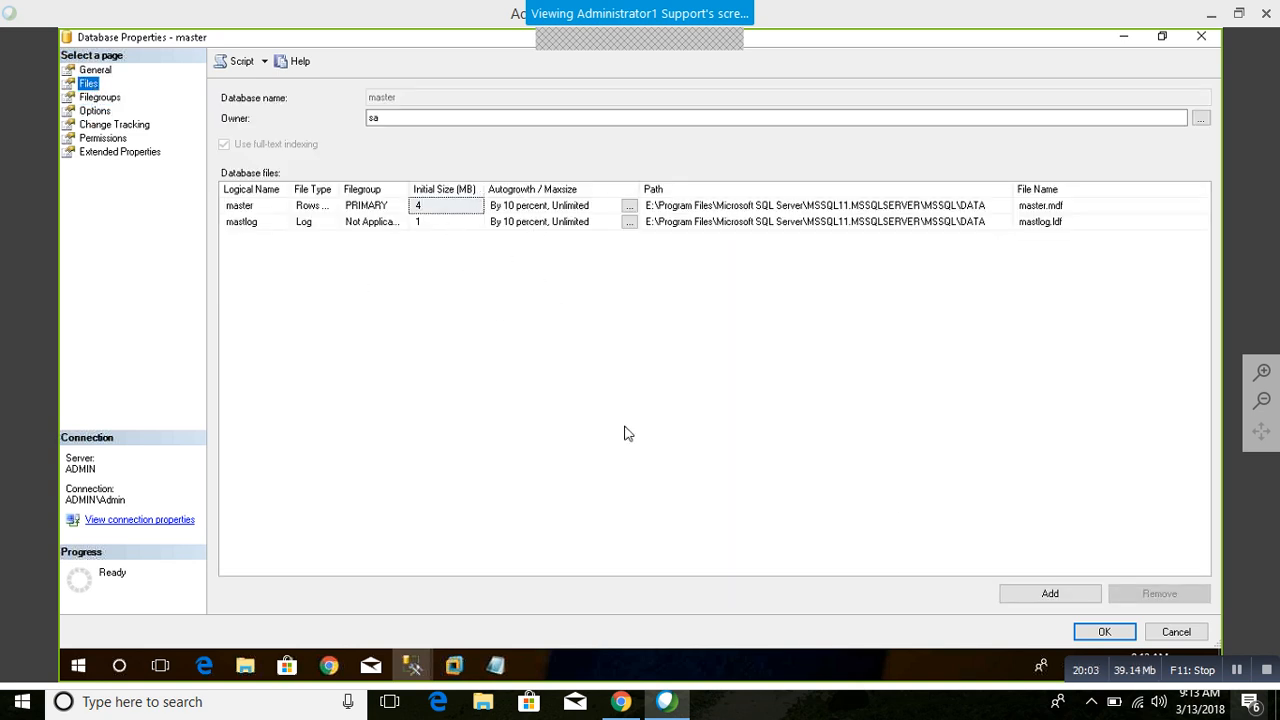
left_click(1177, 631)
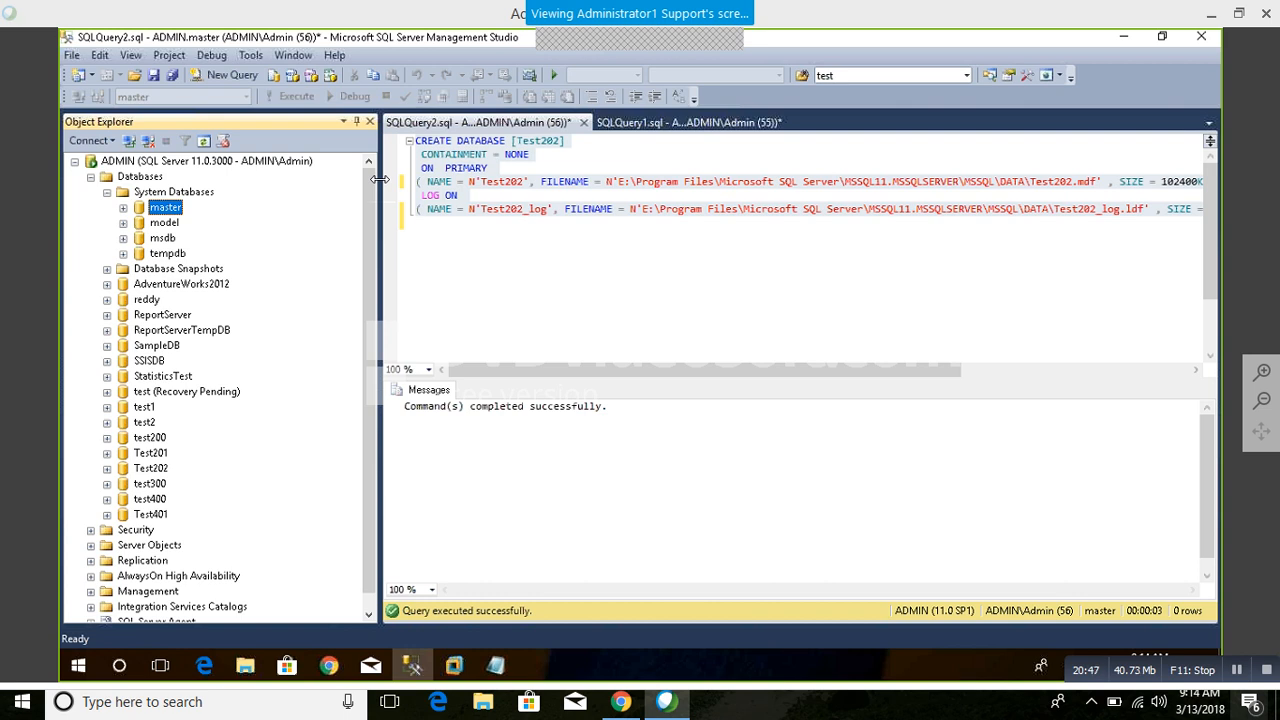
Step: Narrow the Object Explorer and close both open query files without saving their changes
left_click_drag(380, 178, 322, 182)
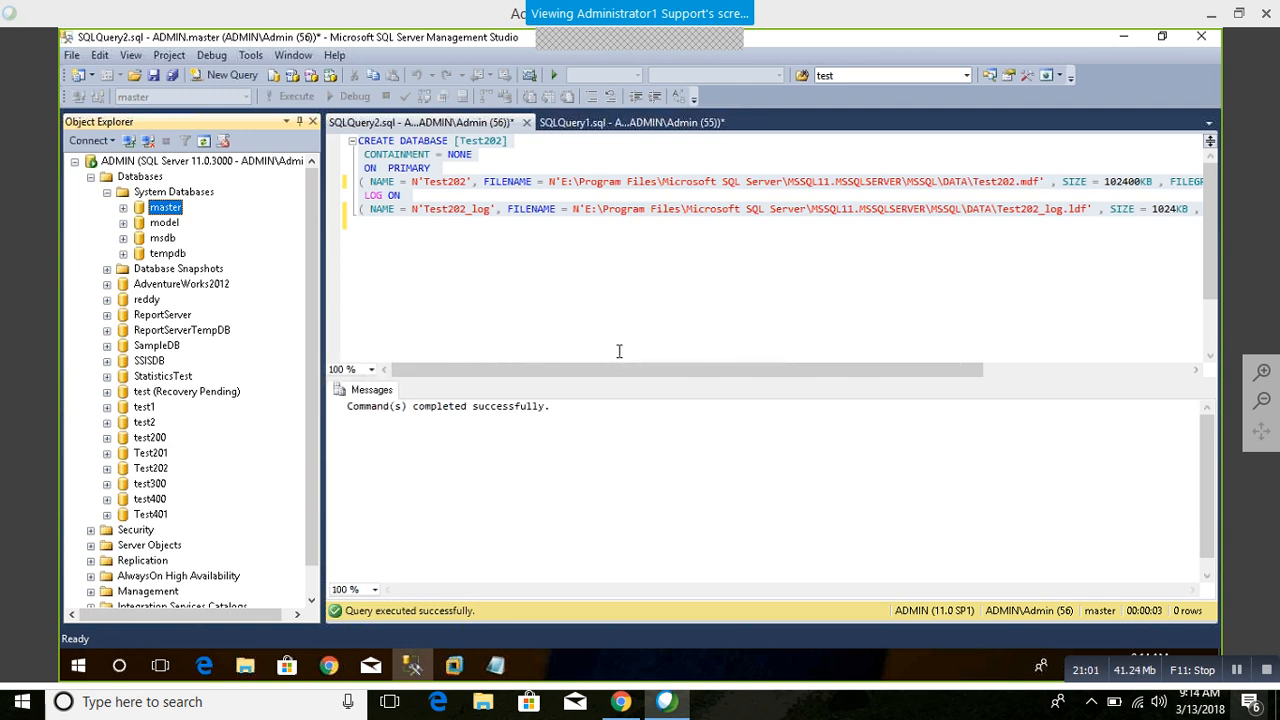
left_click(527, 122)
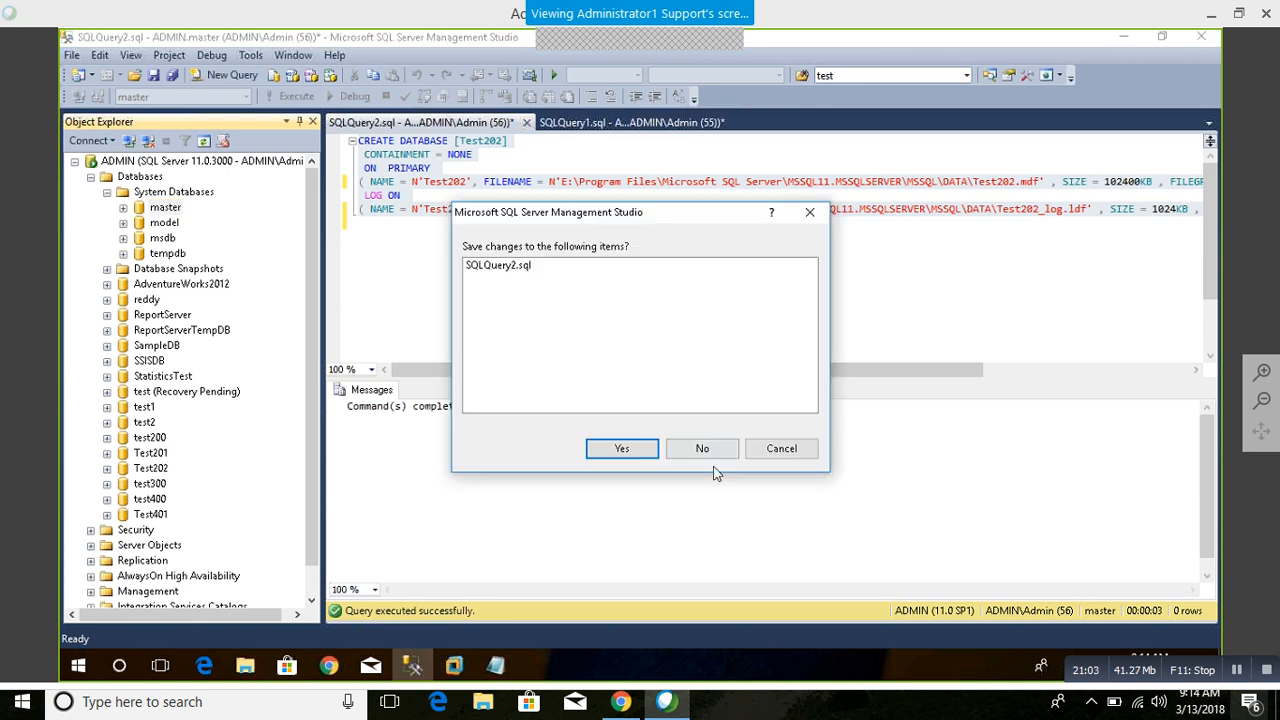
left_click(697, 449)
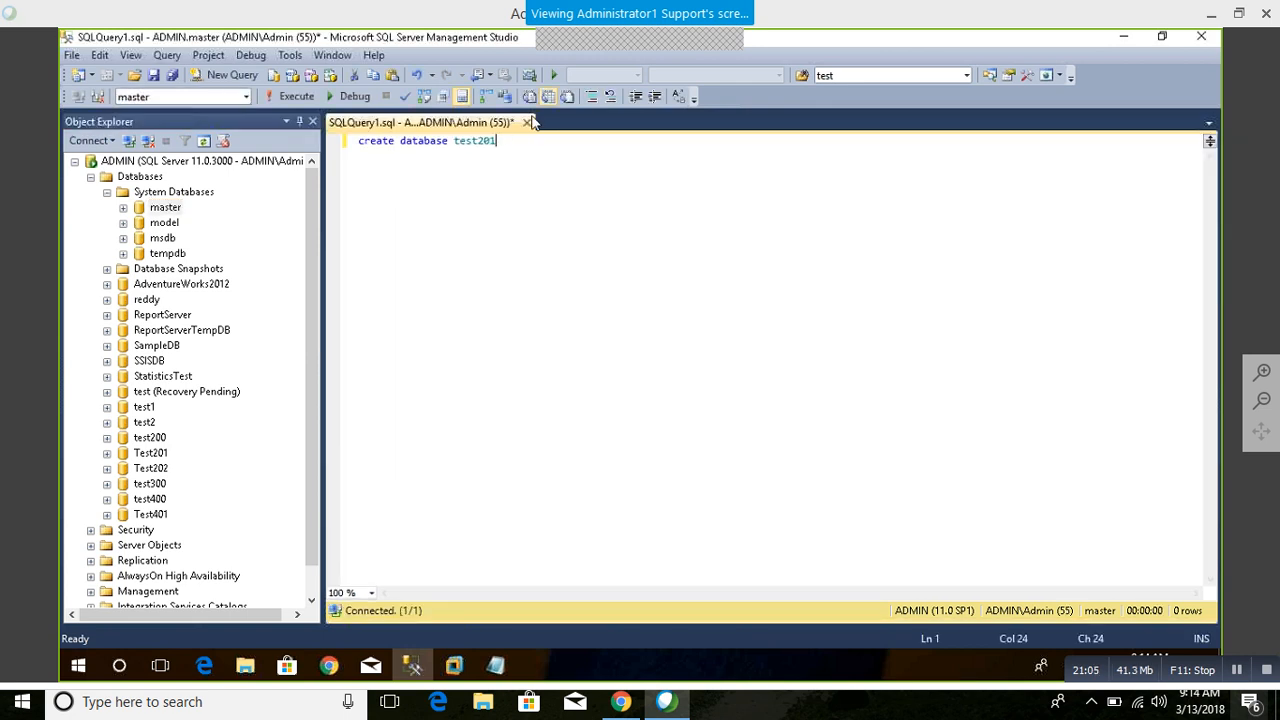
left_click(527, 122)
left_click(704, 450)
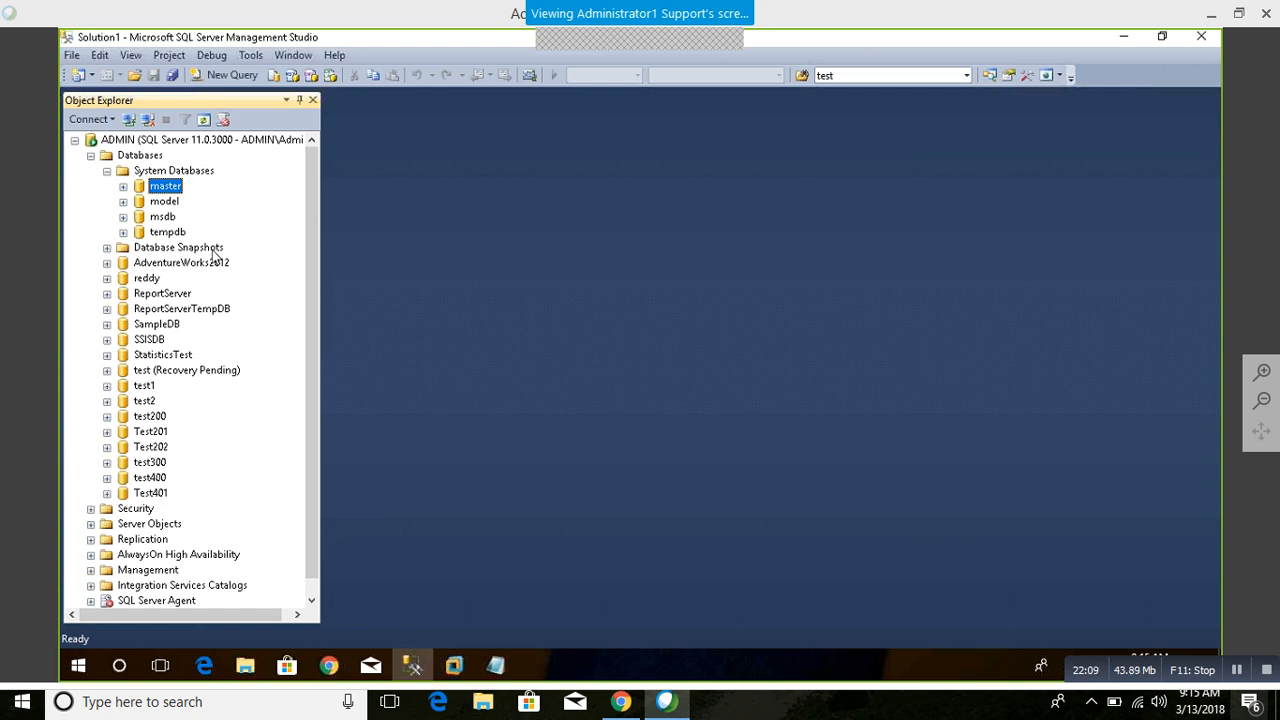
Step: Create a new query containing "select *from syslogins" and run it against the master database
left_click(236, 76)
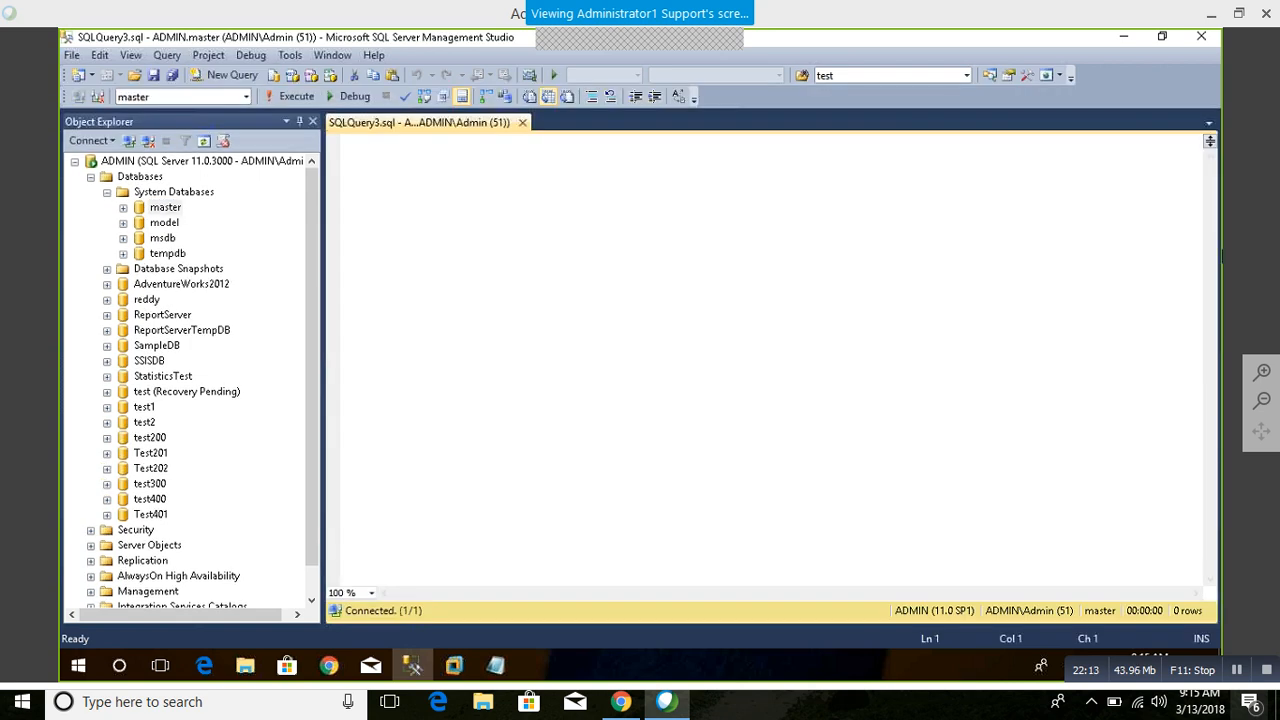
type("select ")
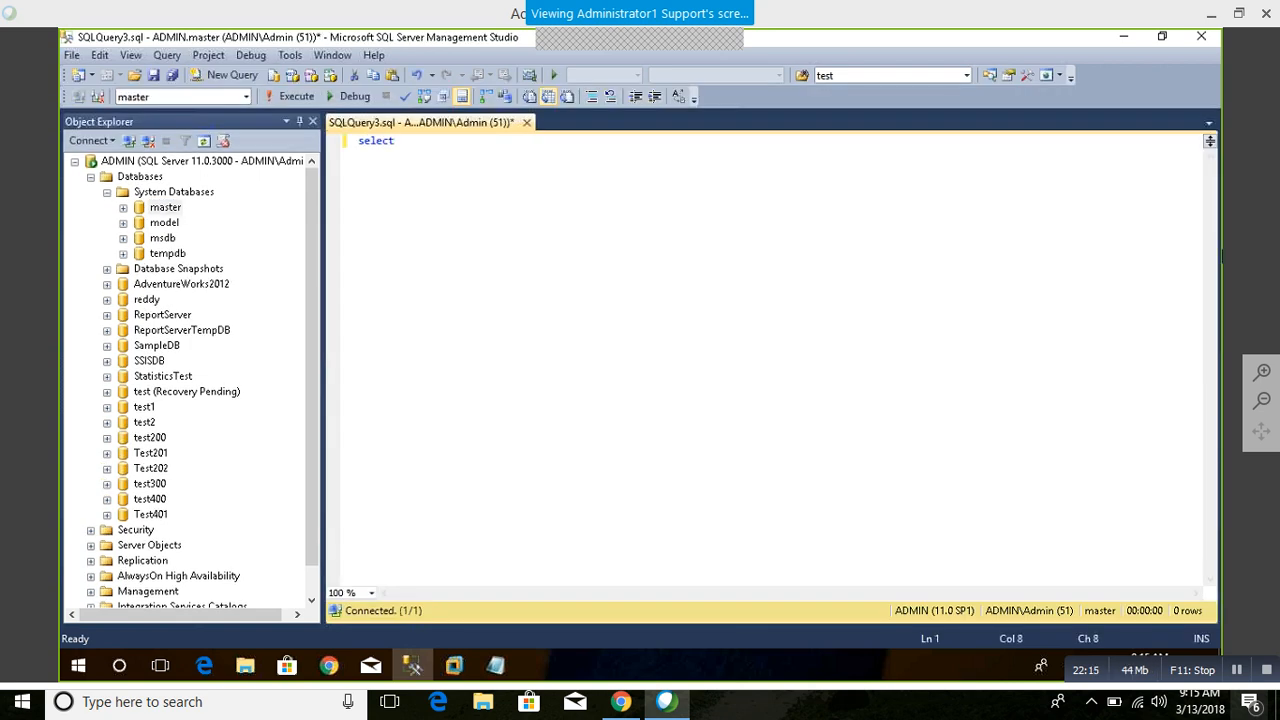
type("*from sys.")
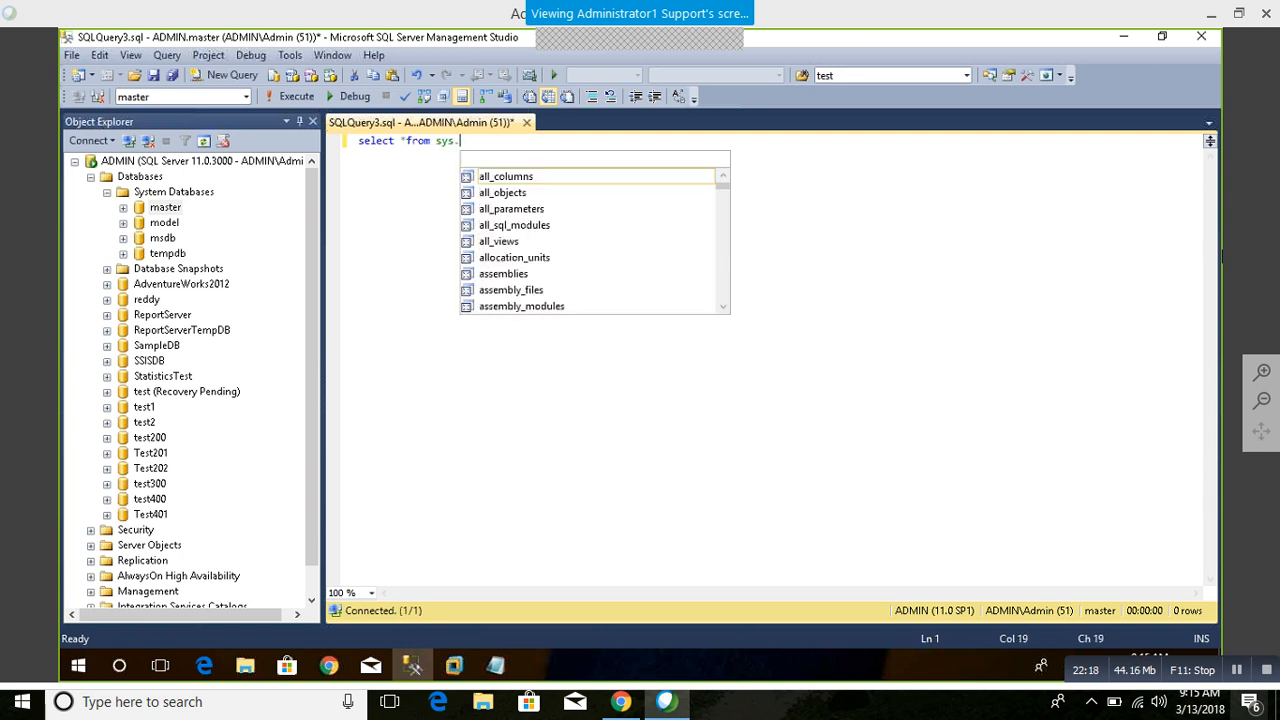
key("BackSpace")
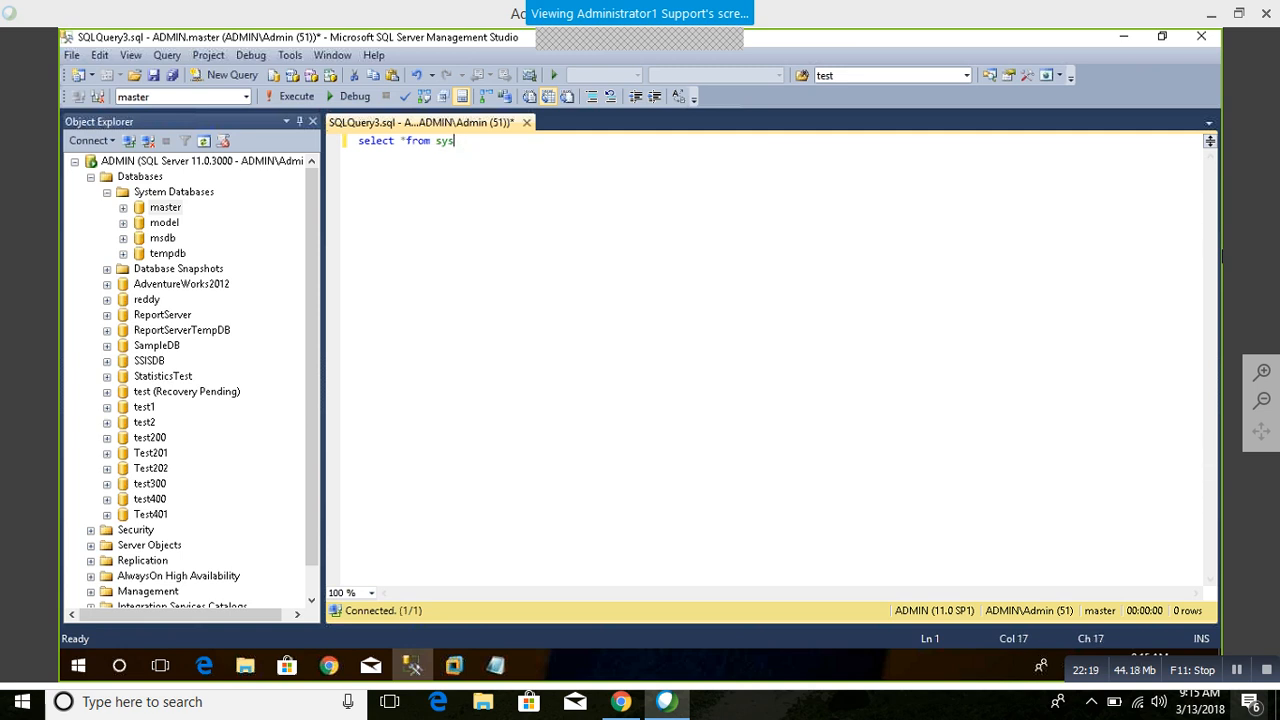
type("logins")
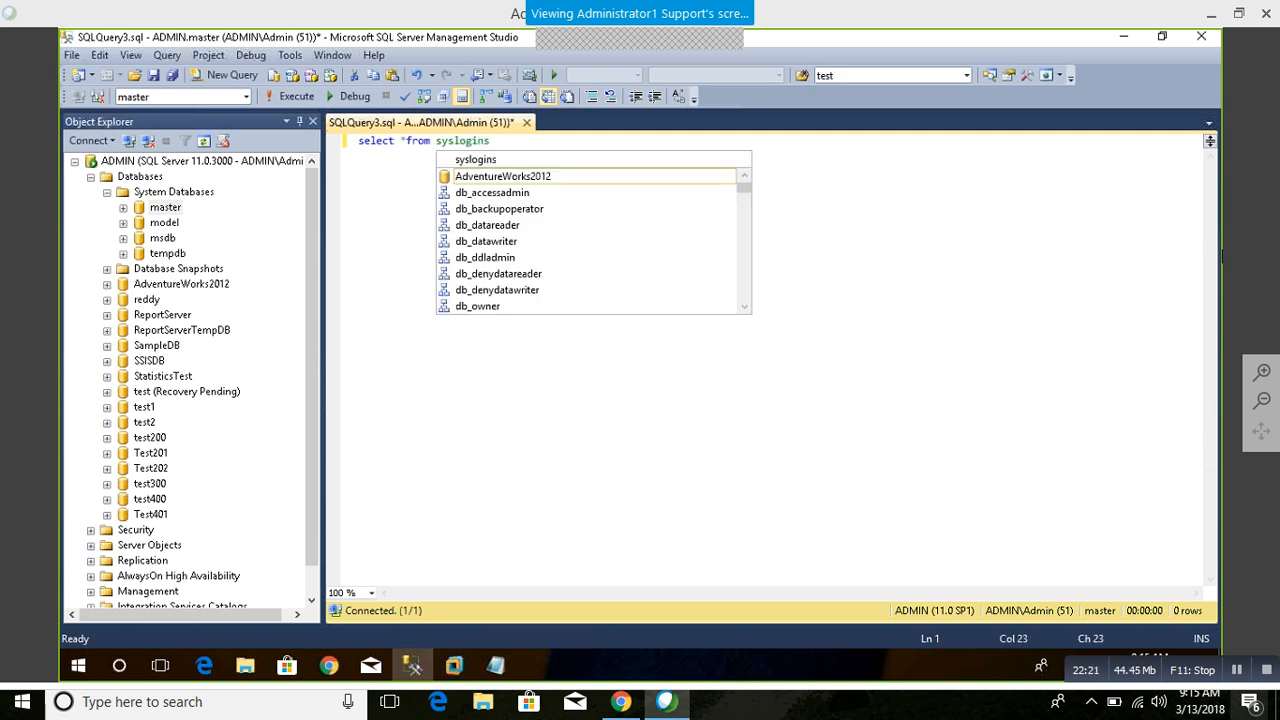
key("F5")
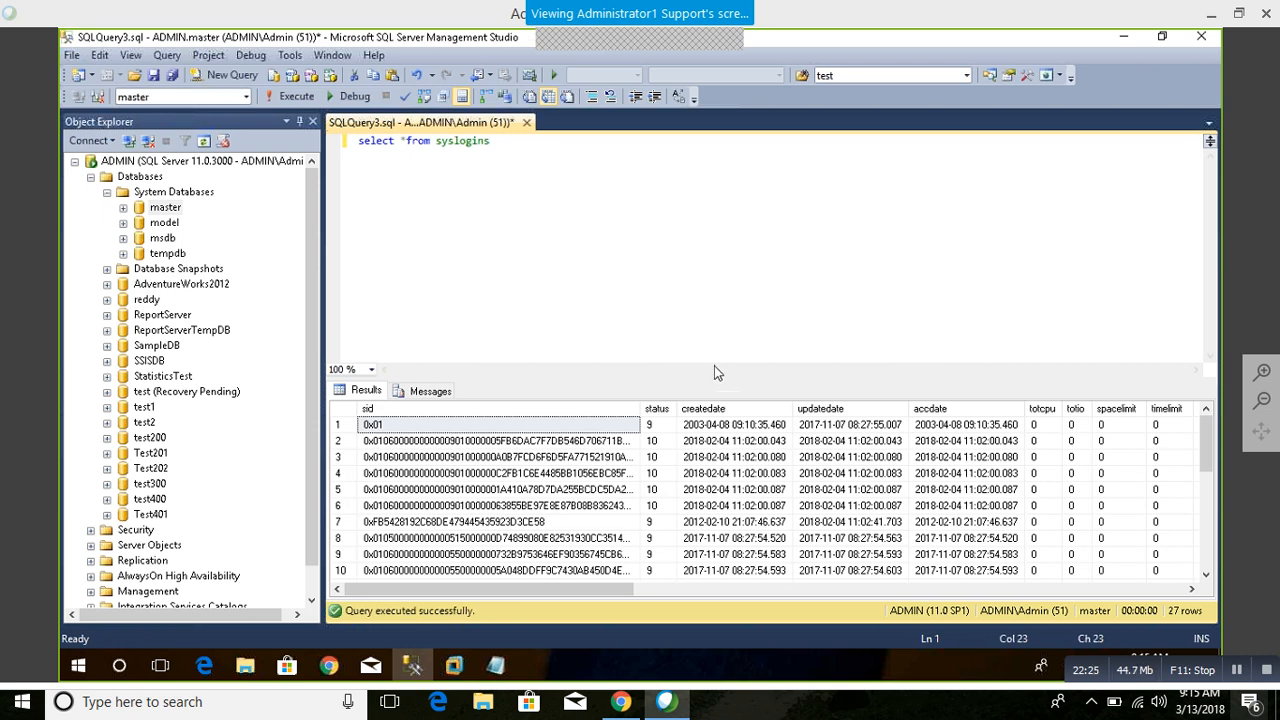
Step: Collapse the Databases folder and list the server's logins under Security
left_click(90, 176)
left_click(90, 191)
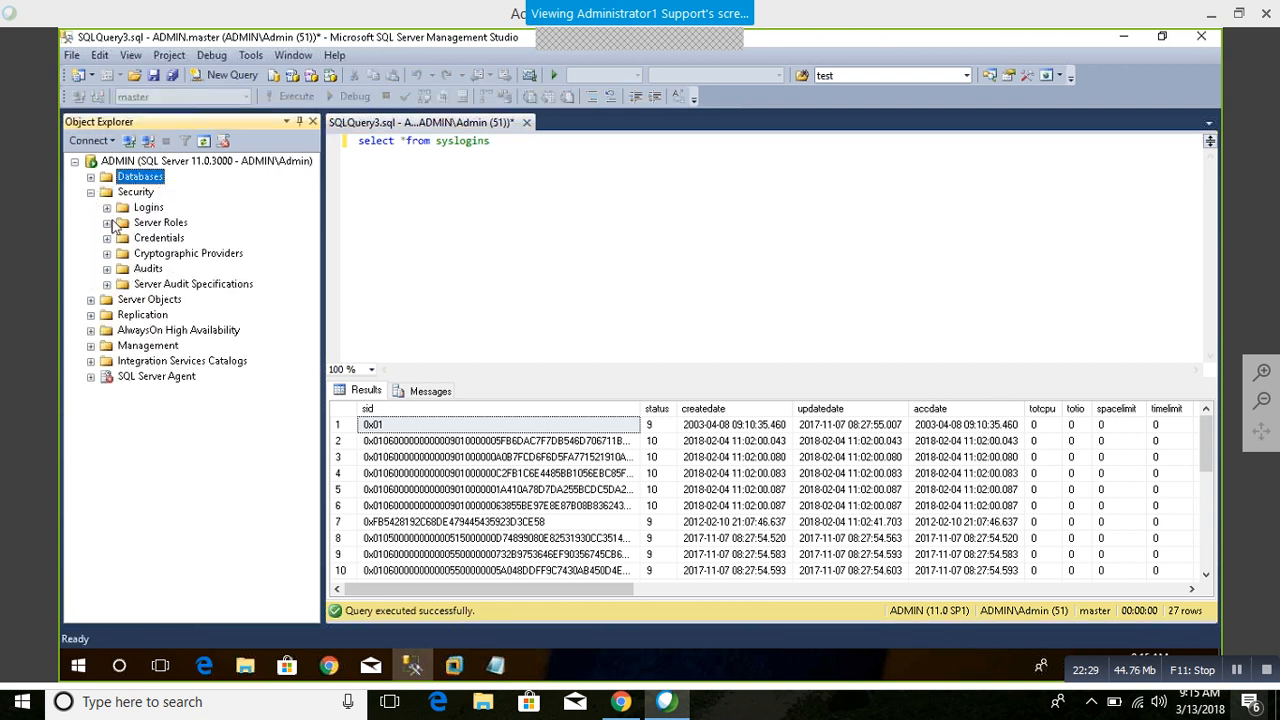
left_click(107, 207)
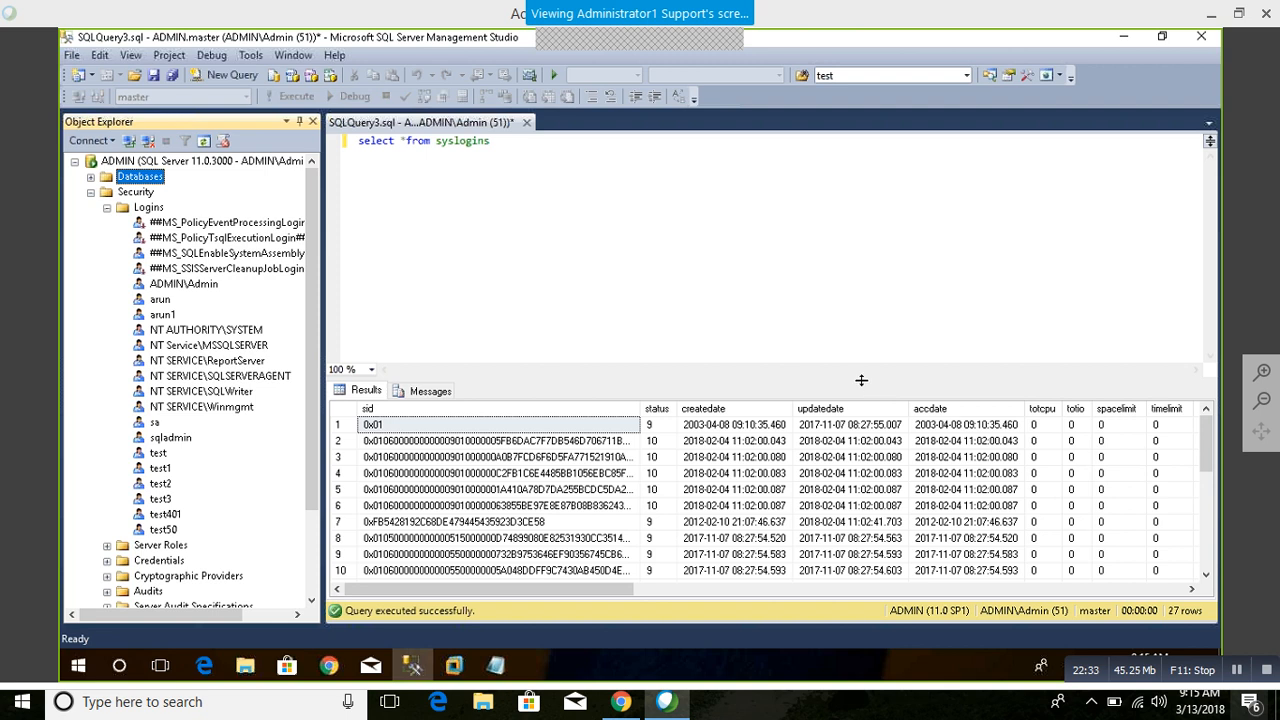
Step: Enlarge the results area and examine the name column of the syslogins output against the server's login list
left_click_drag(861, 380, 840, 175)
scroll(760, 380, "down", 2)
left_click(735, 317)
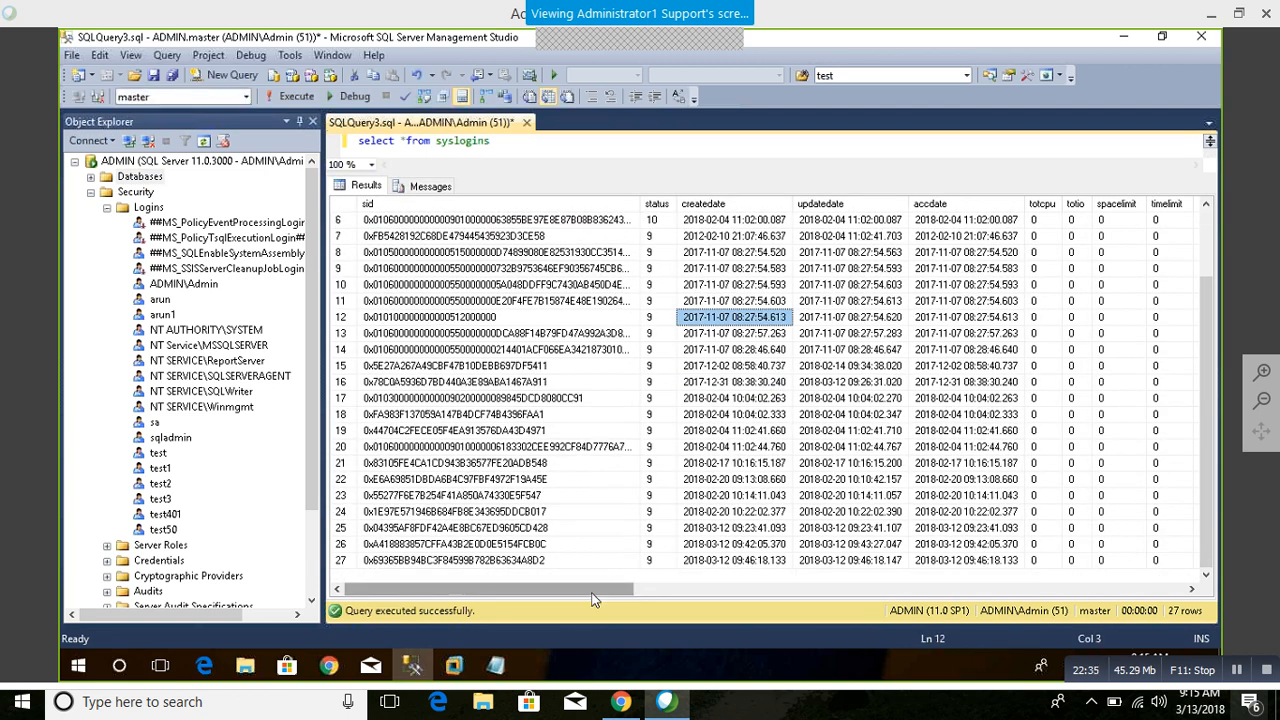
left_click_drag(592, 590, 890, 590)
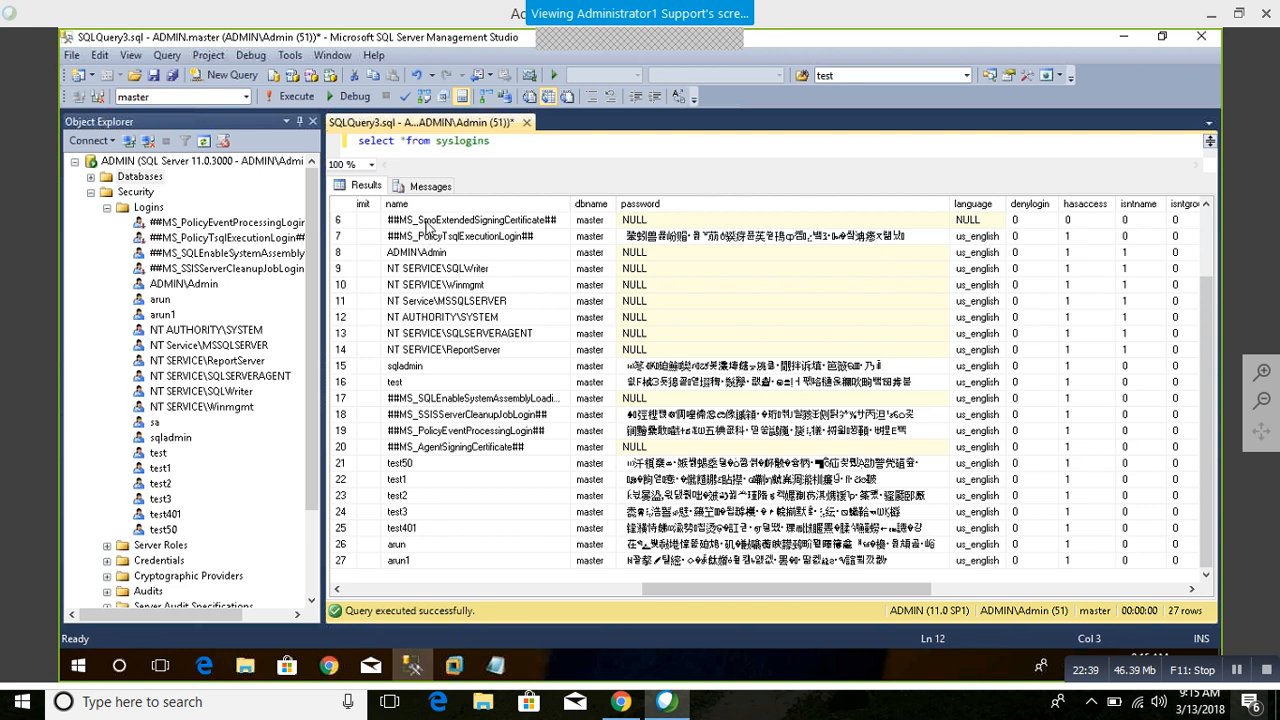
left_click_drag(428, 224, 420, 583)
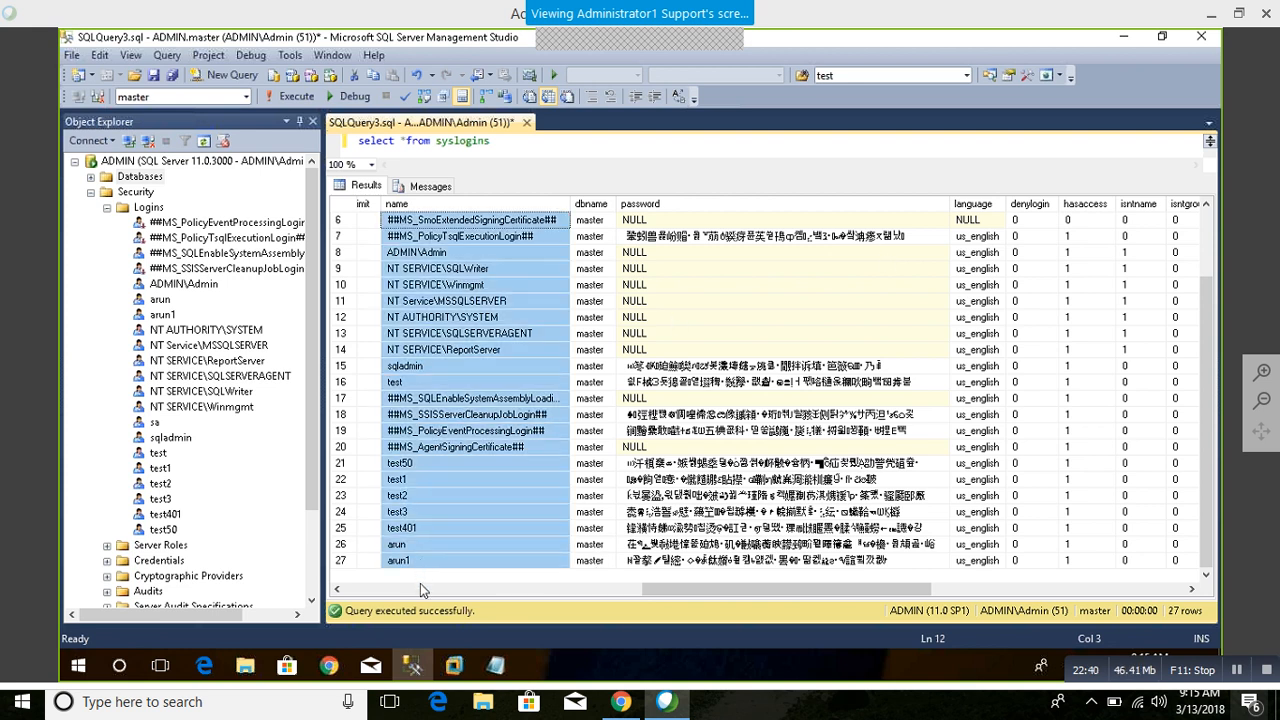
left_click(427, 527)
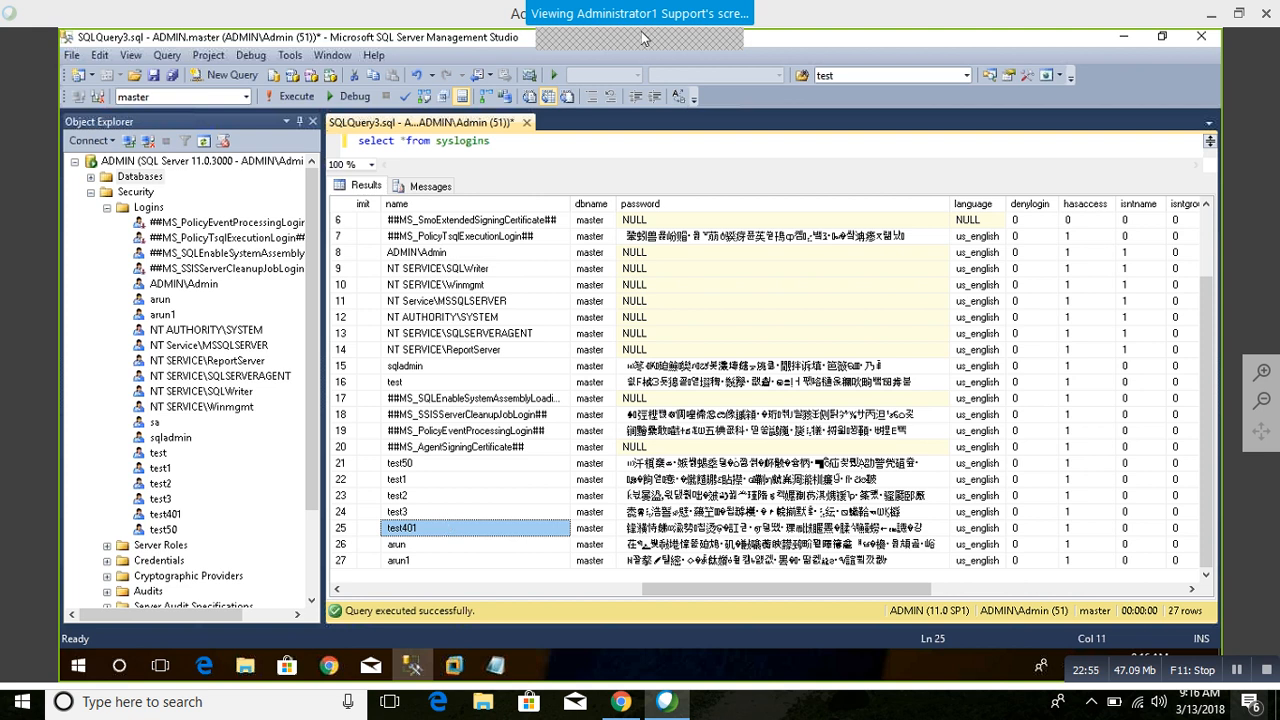
Step: Add the statement "select *From sys.databases" below the syslogins query and run only that statement
left_click(492, 142)
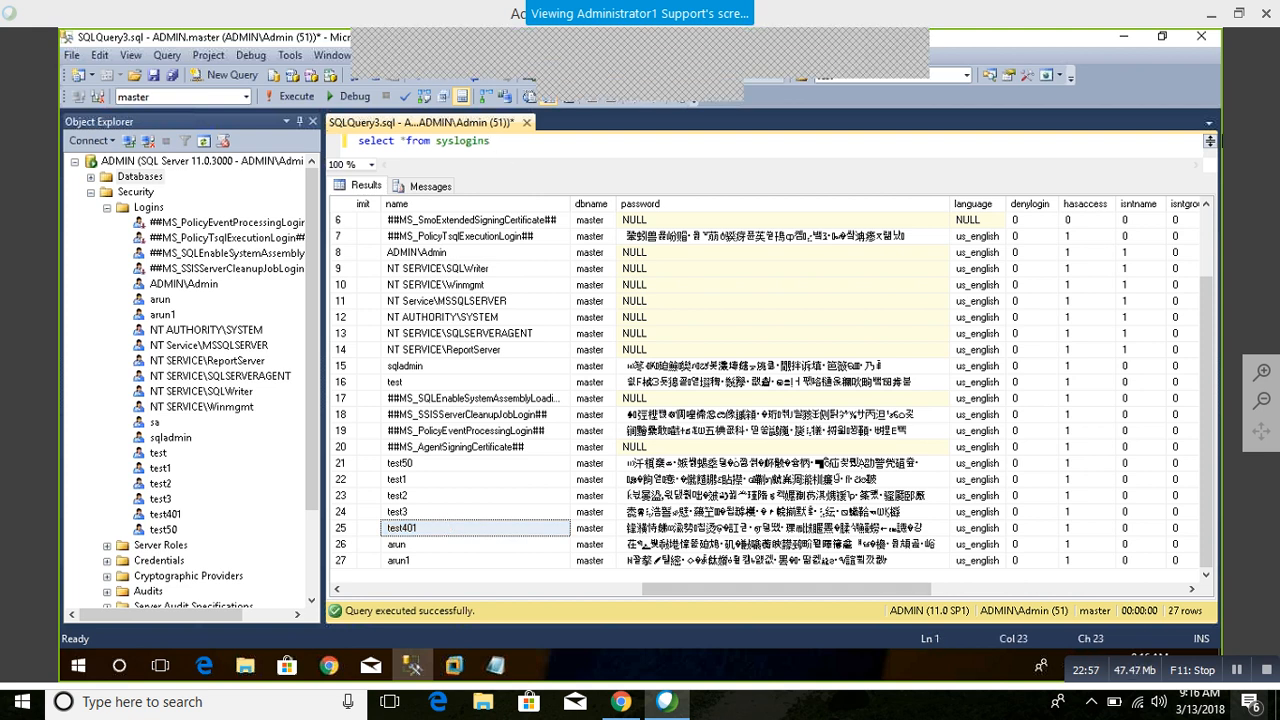
key("ctrl+a")
key("BackSpace")
type("s")
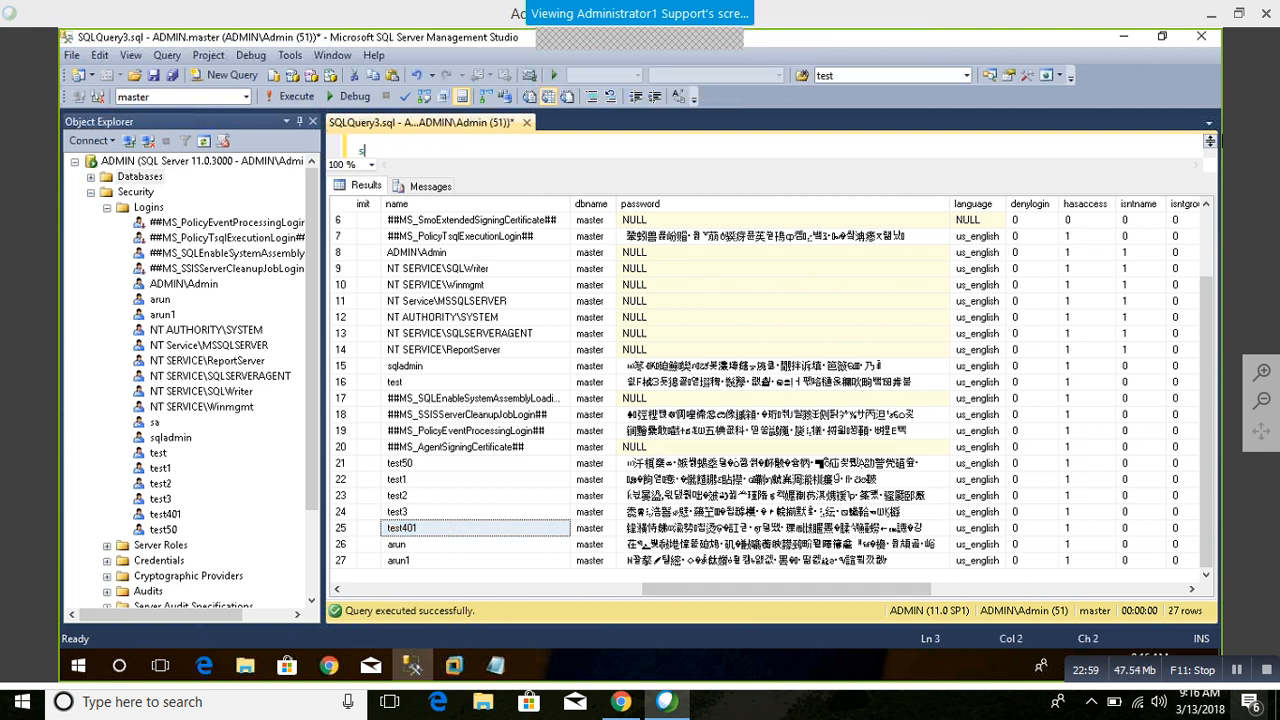
type("elect *From s")
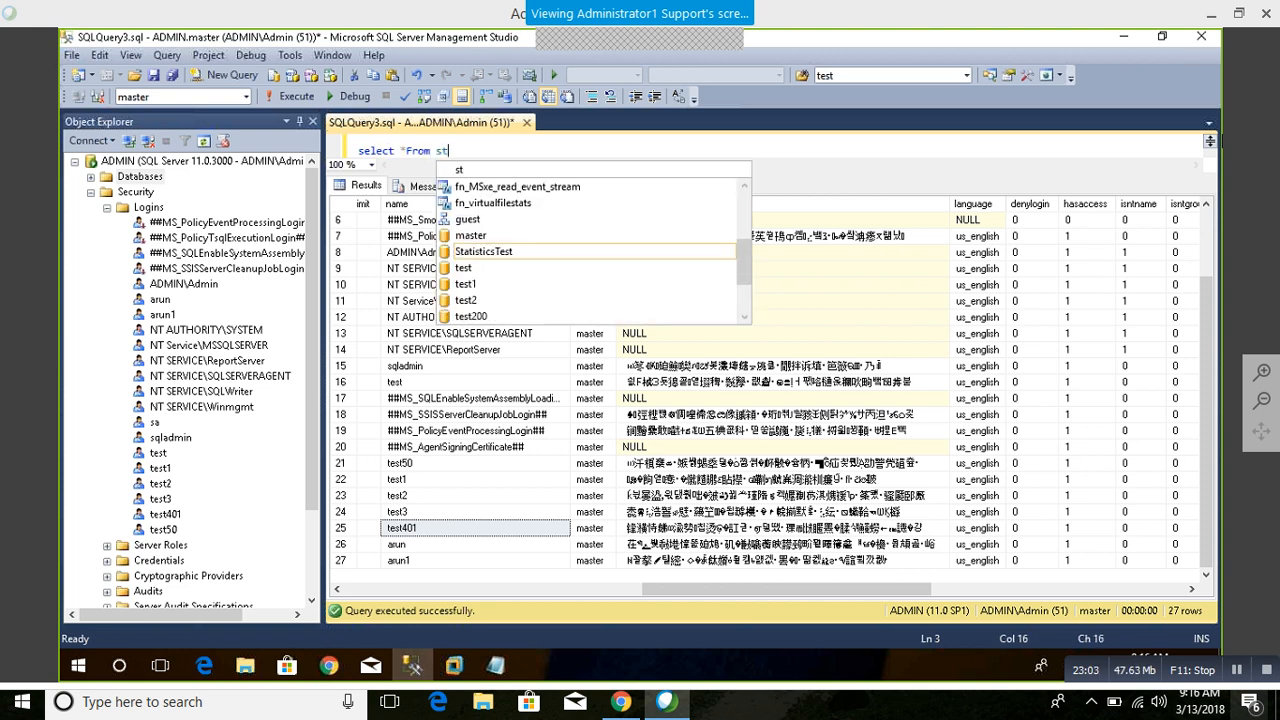
type("ys.databa")
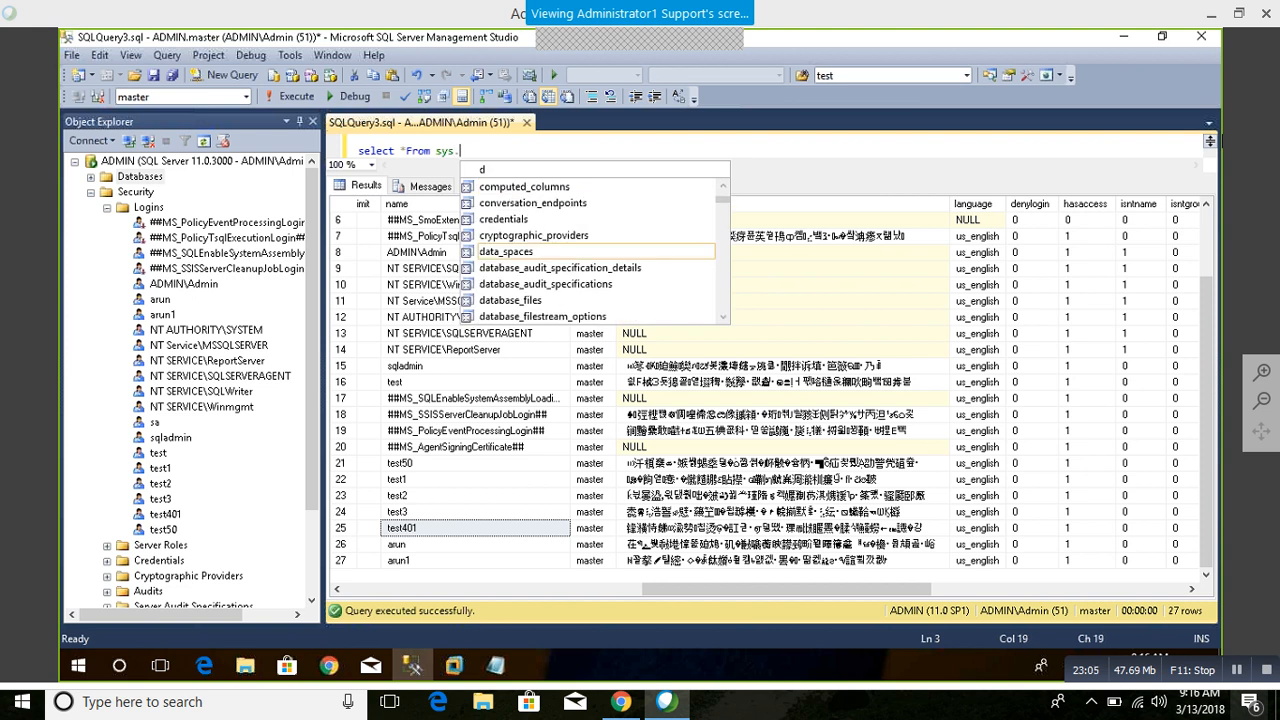
type("ses")
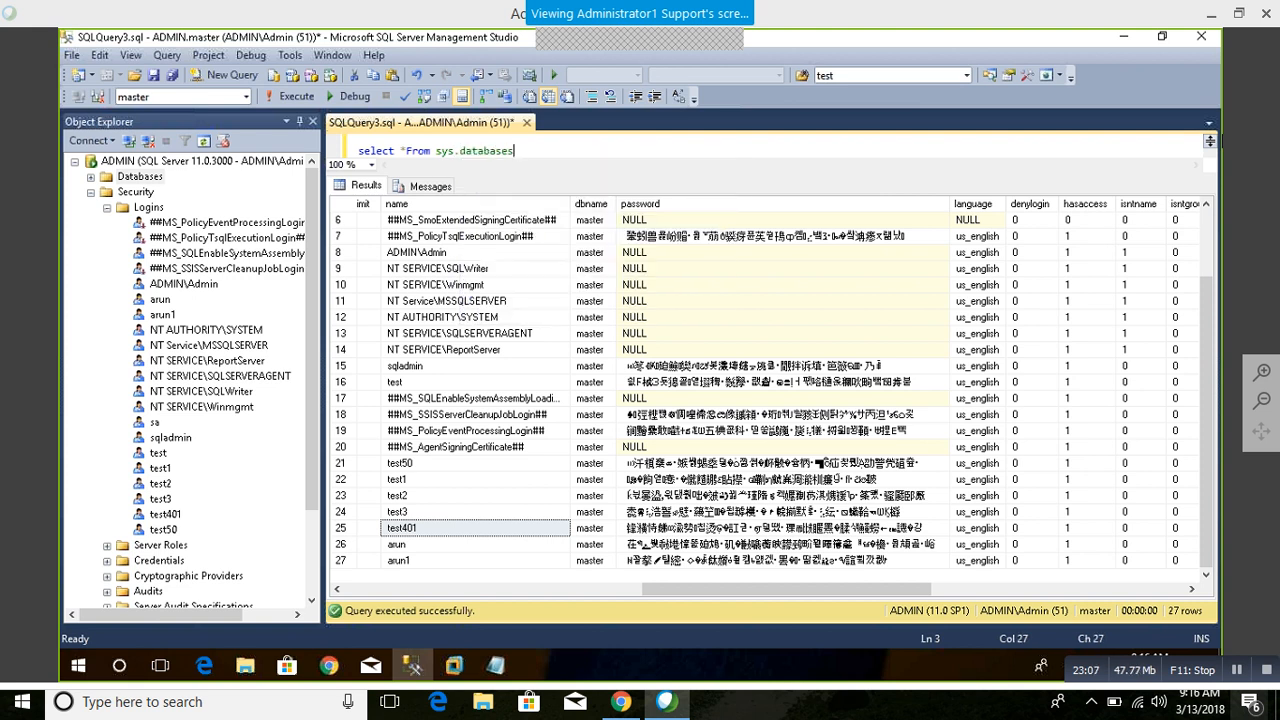
key("shift+Home")
key("F5")
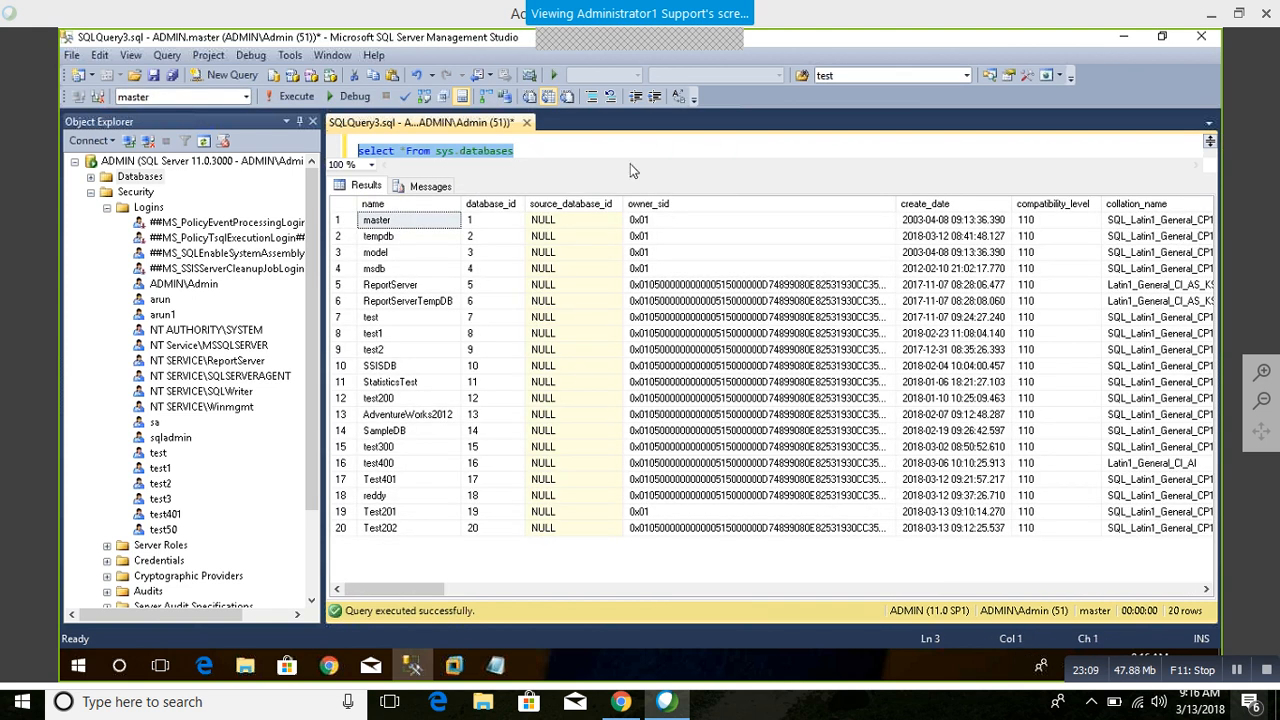
Step: Enlarge the query editor area and examine the database rows returned from sys.databases
key("F6")
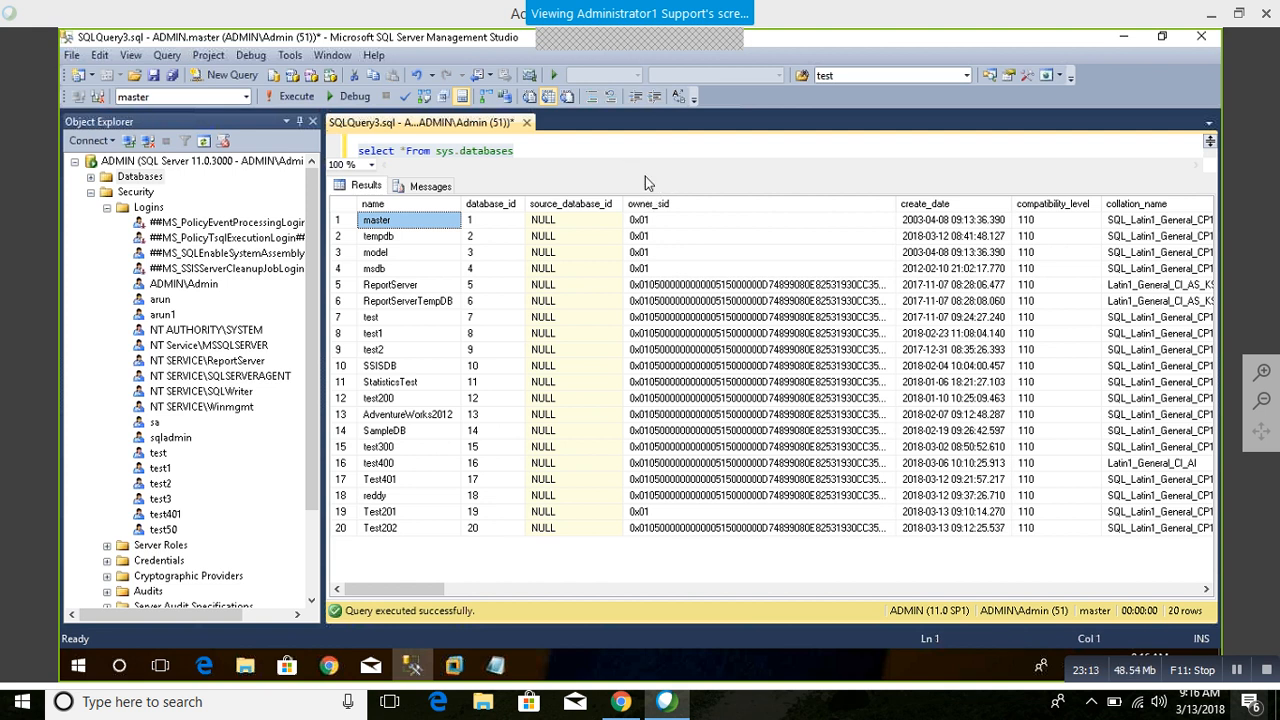
left_click_drag(646, 174, 644, 266)
left_click(563, 187)
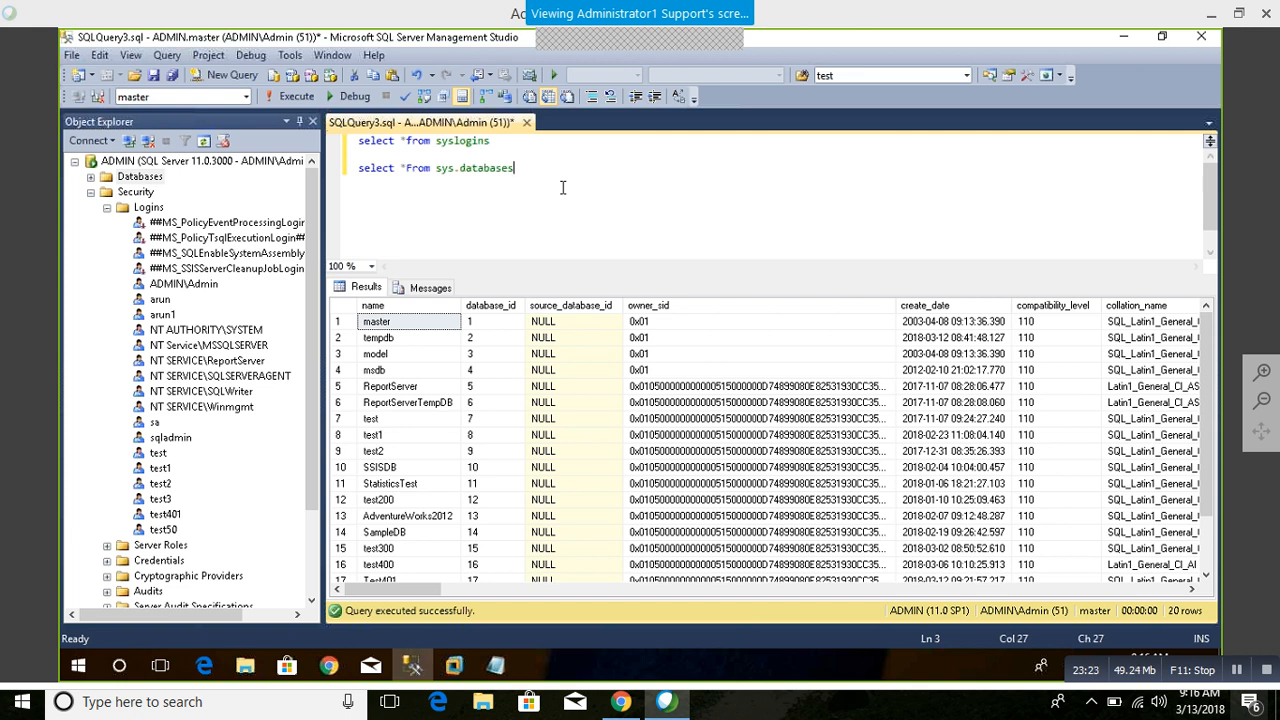
left_click_drag(390, 388, 330, 594)
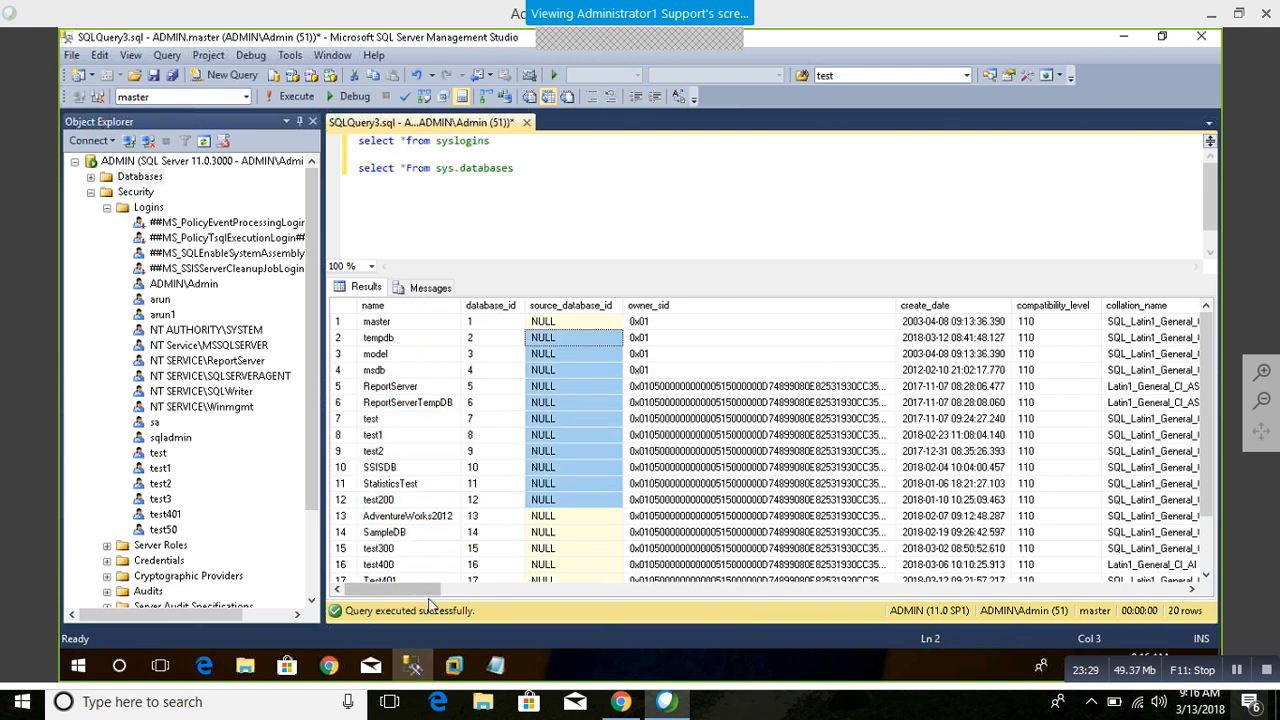
Step: Examine the user_access, is_read_only, is_auto_close_on, is_auto_shrink_on and state columns of the sys.databases output
left_click_drag(401, 588, 494, 503)
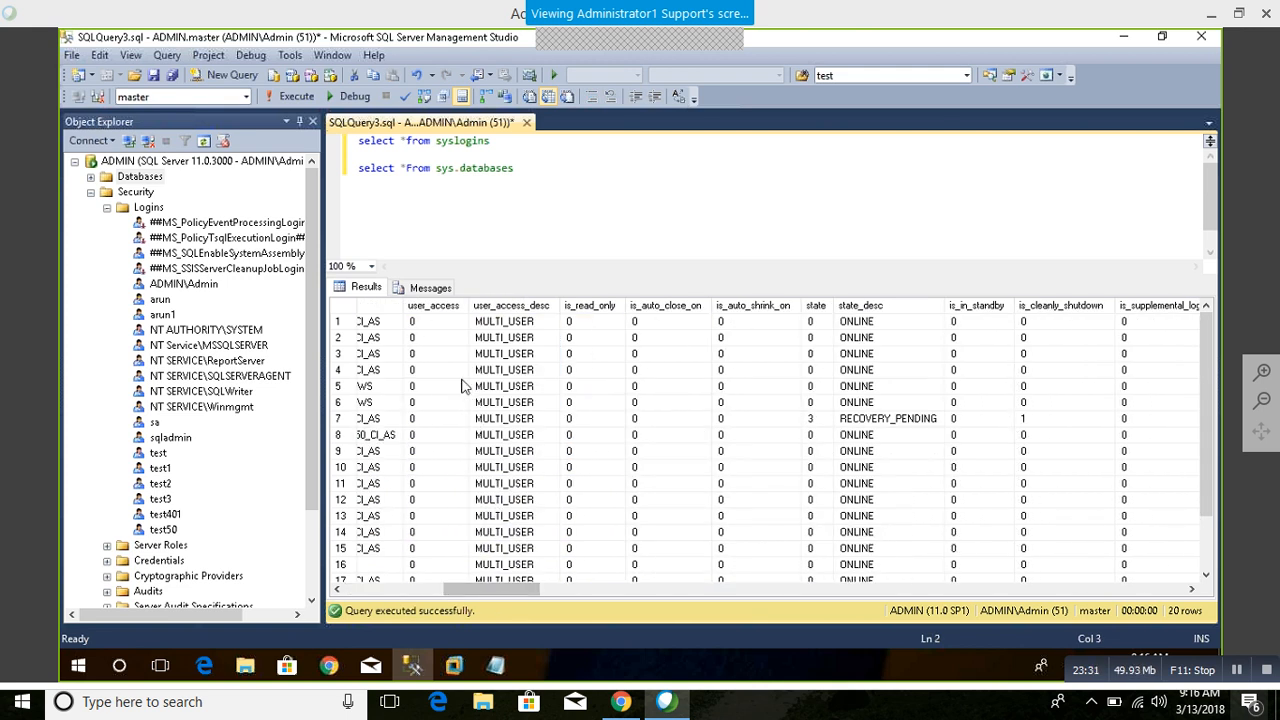
left_click_drag(486, 339, 458, 537)
left_click(455, 413)
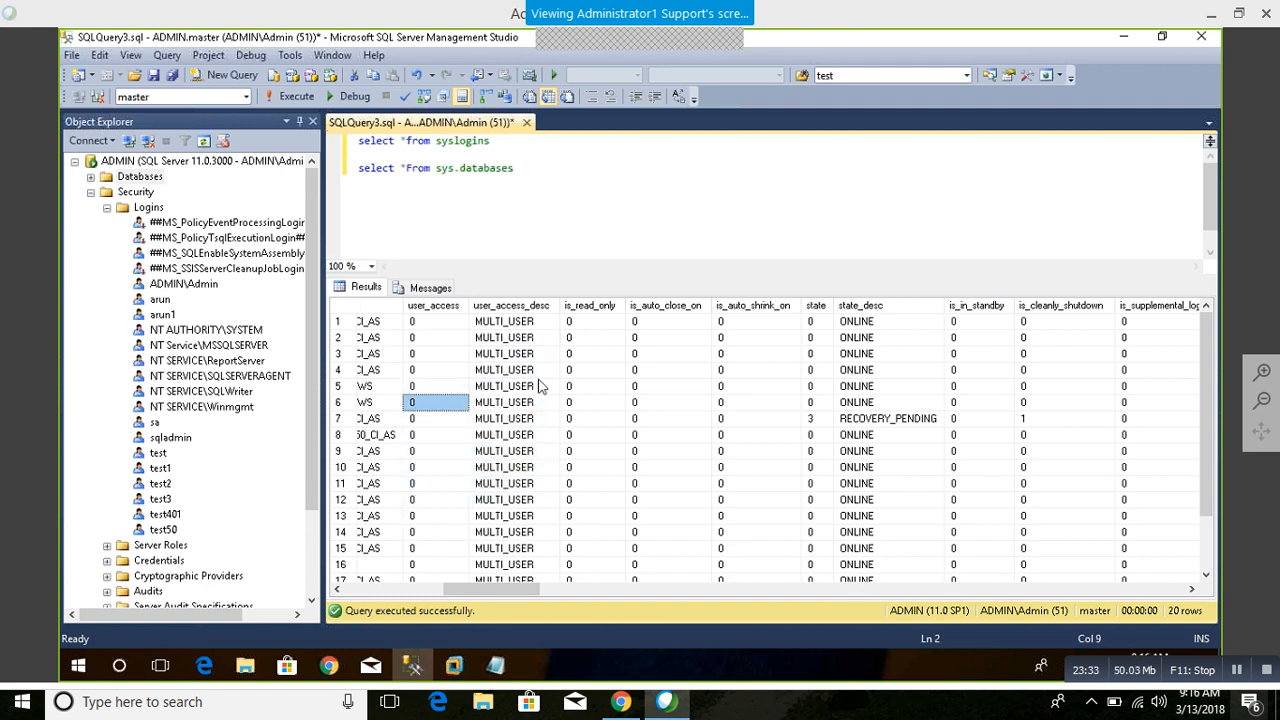
left_click_drag(592, 338, 592, 478)
left_click_drag(672, 344, 672, 575)
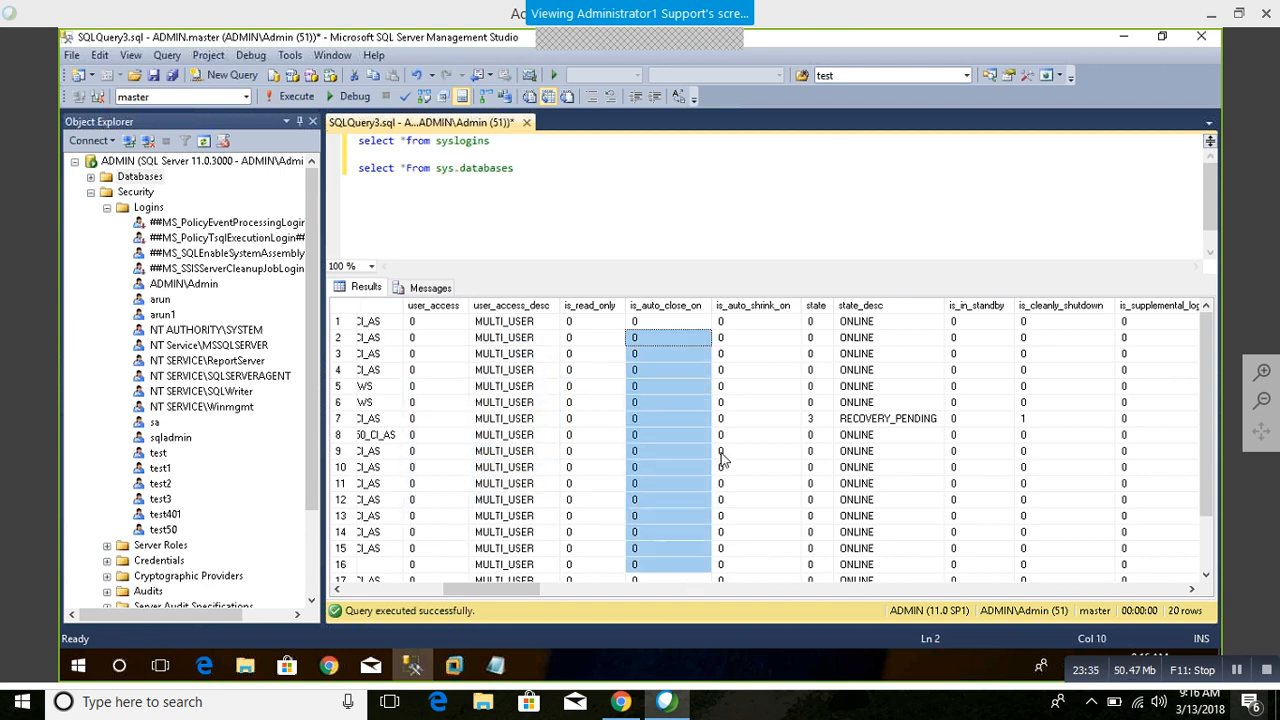
left_click_drag(758, 418, 805, 578)
left_click_drag(480, 594, 390, 290)
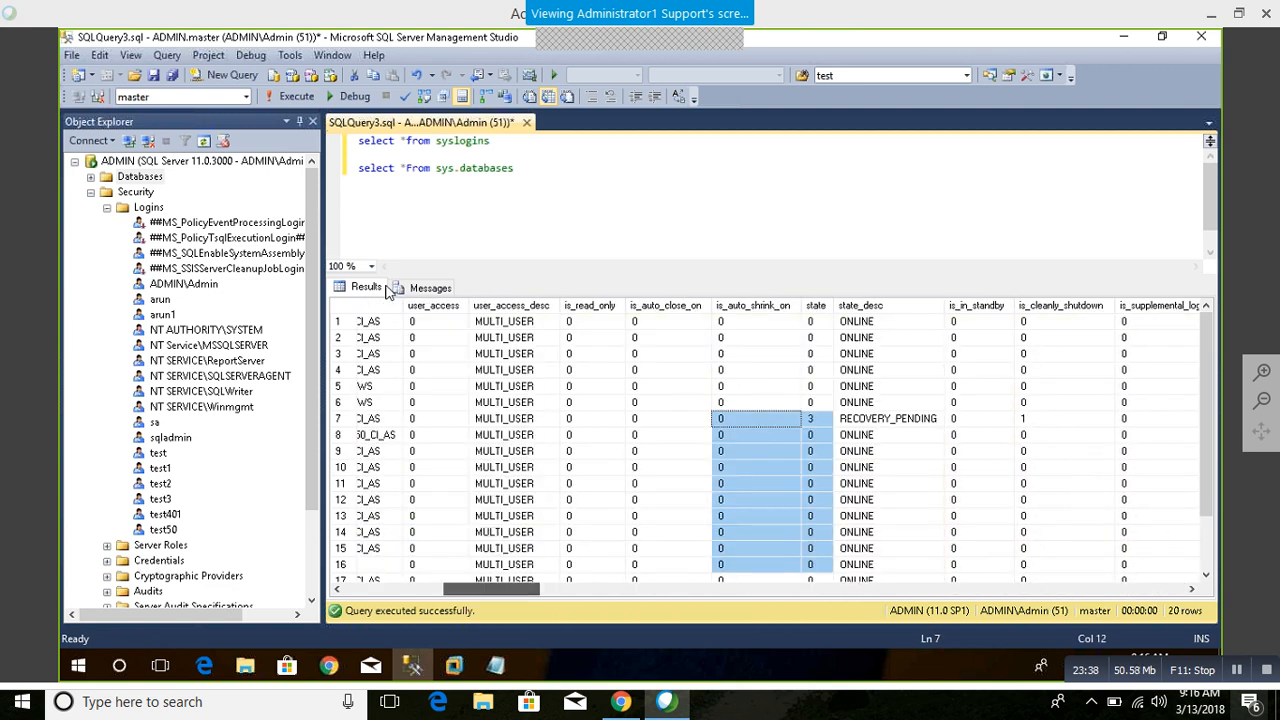
Step: Change the sys.databases query to "select collation_name,* From sys.databases" and run only that statement
left_click(404, 168)
key("BackSpace")
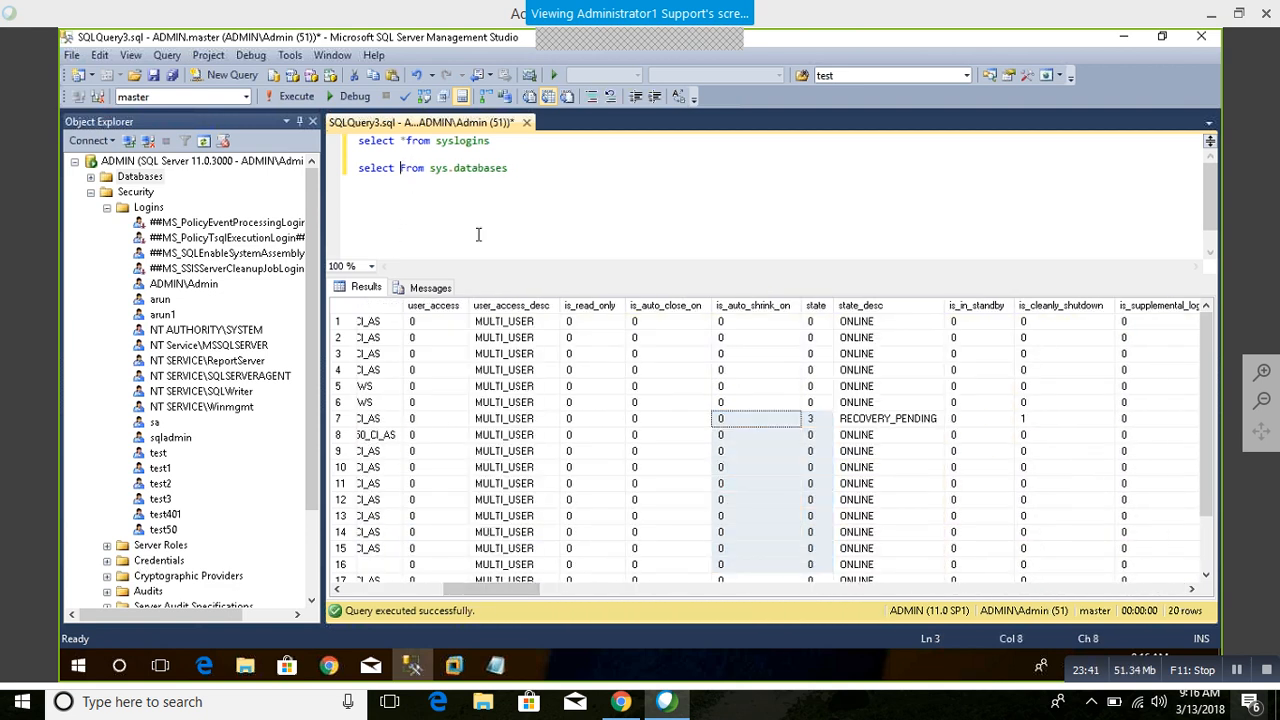
type("coll")
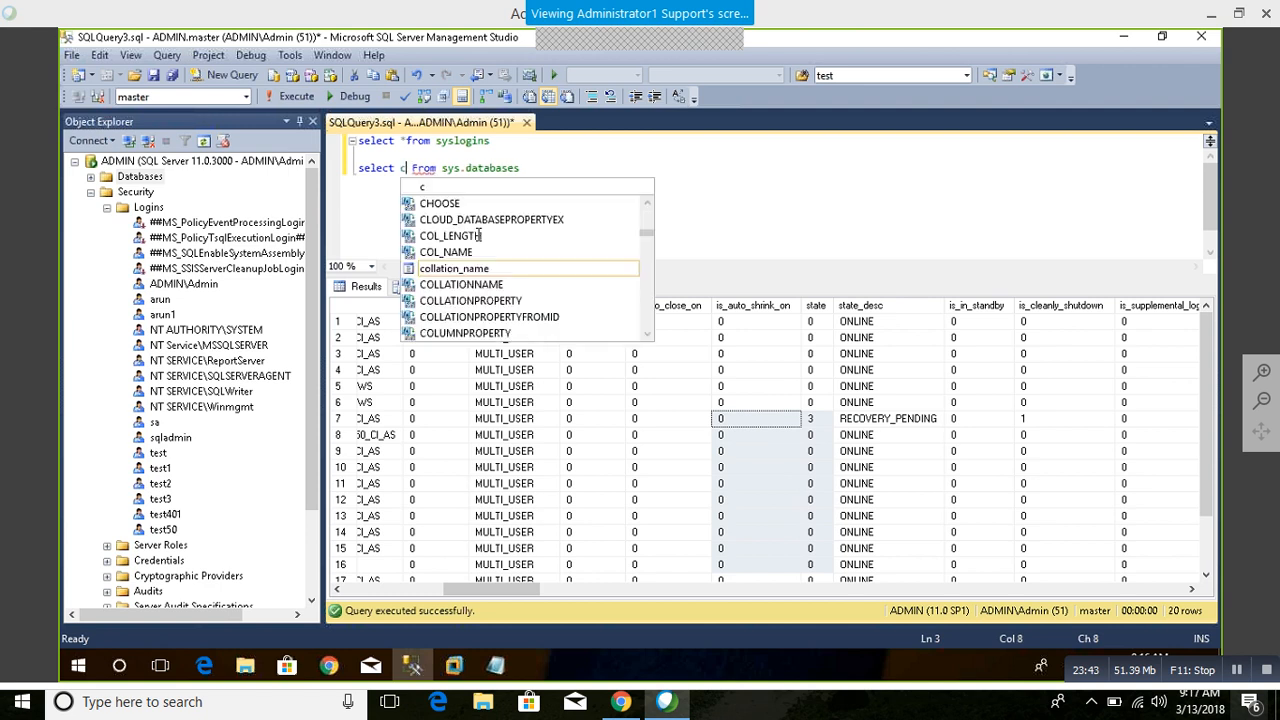
key("Tab")
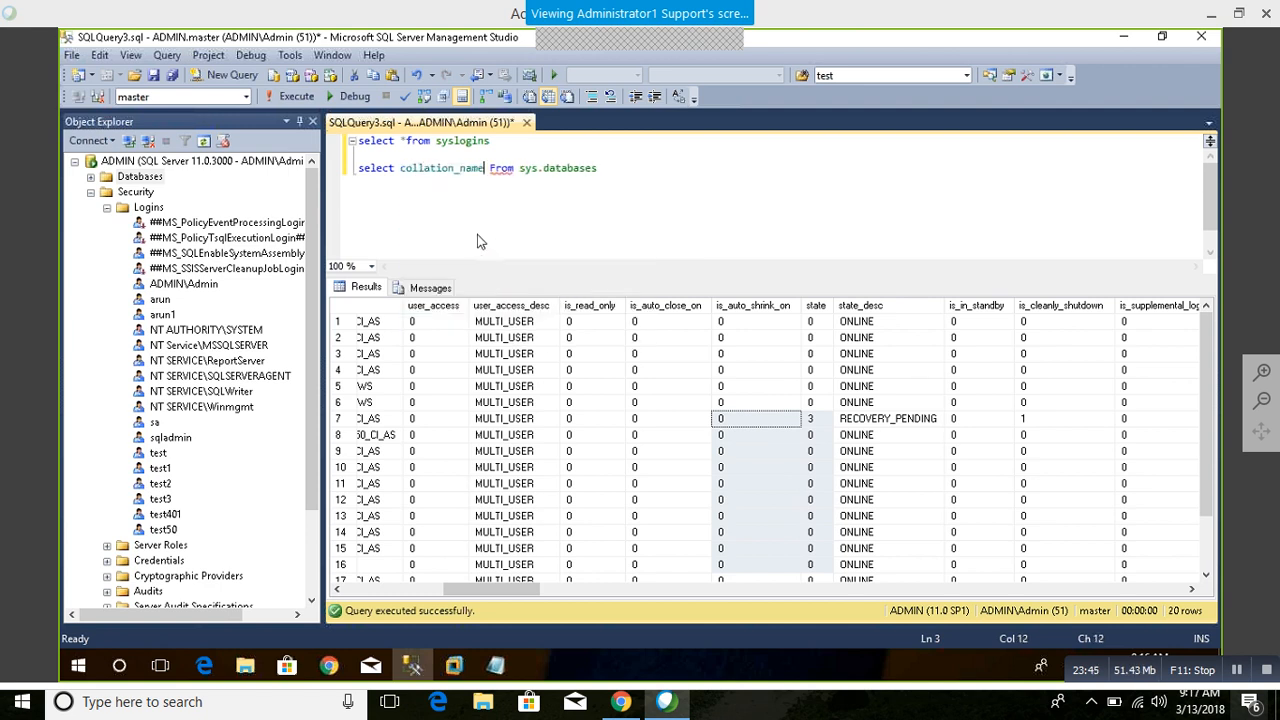
type(",'")
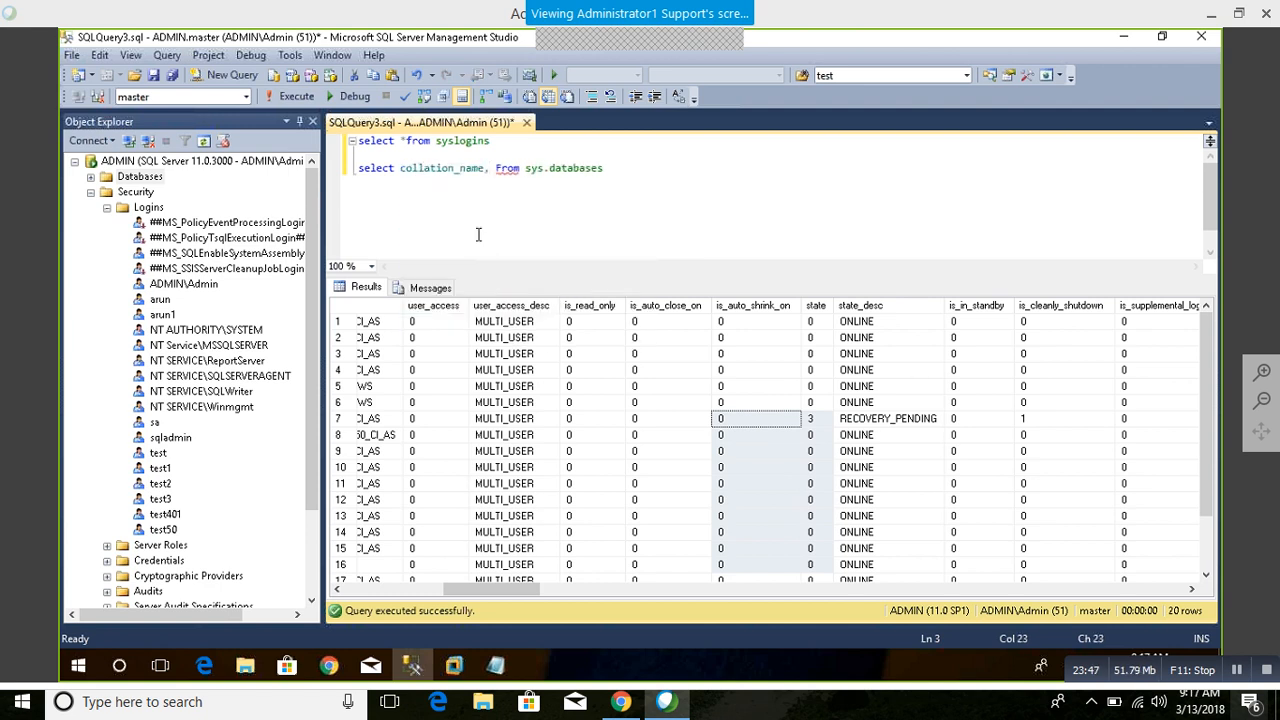
key("F5")
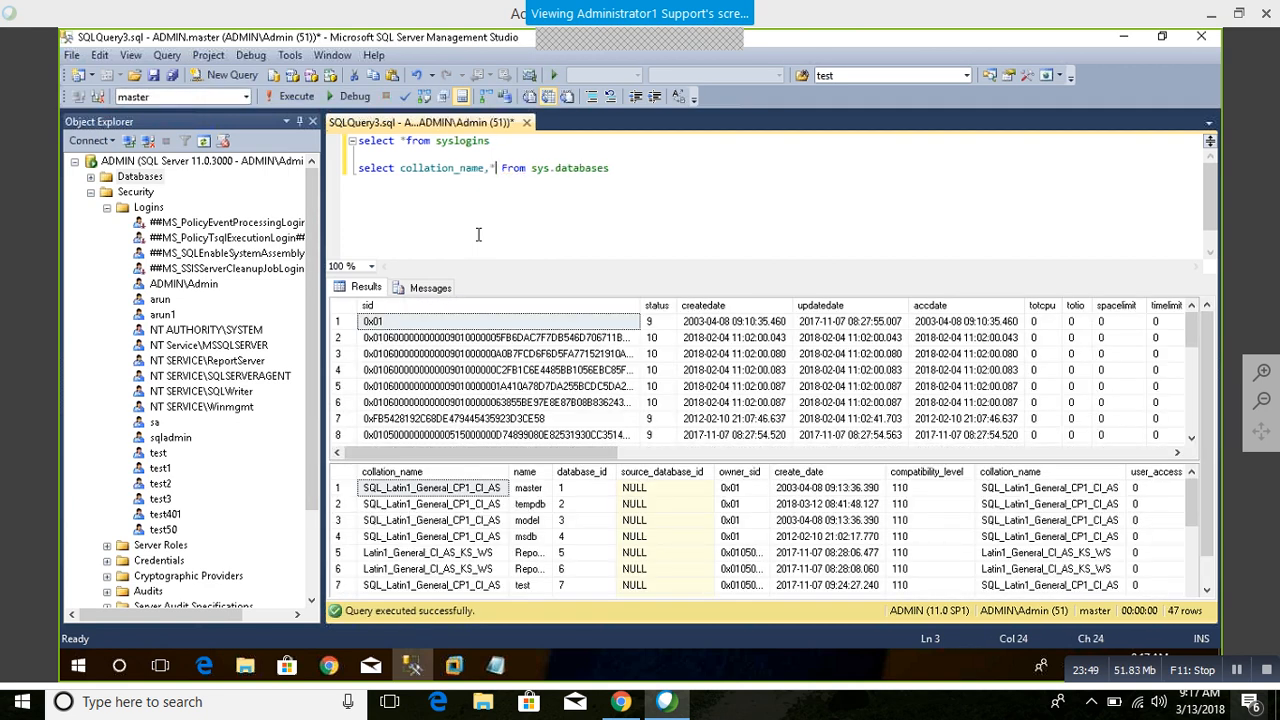
left_click_drag(615, 168, 303, 176)
key("F5")
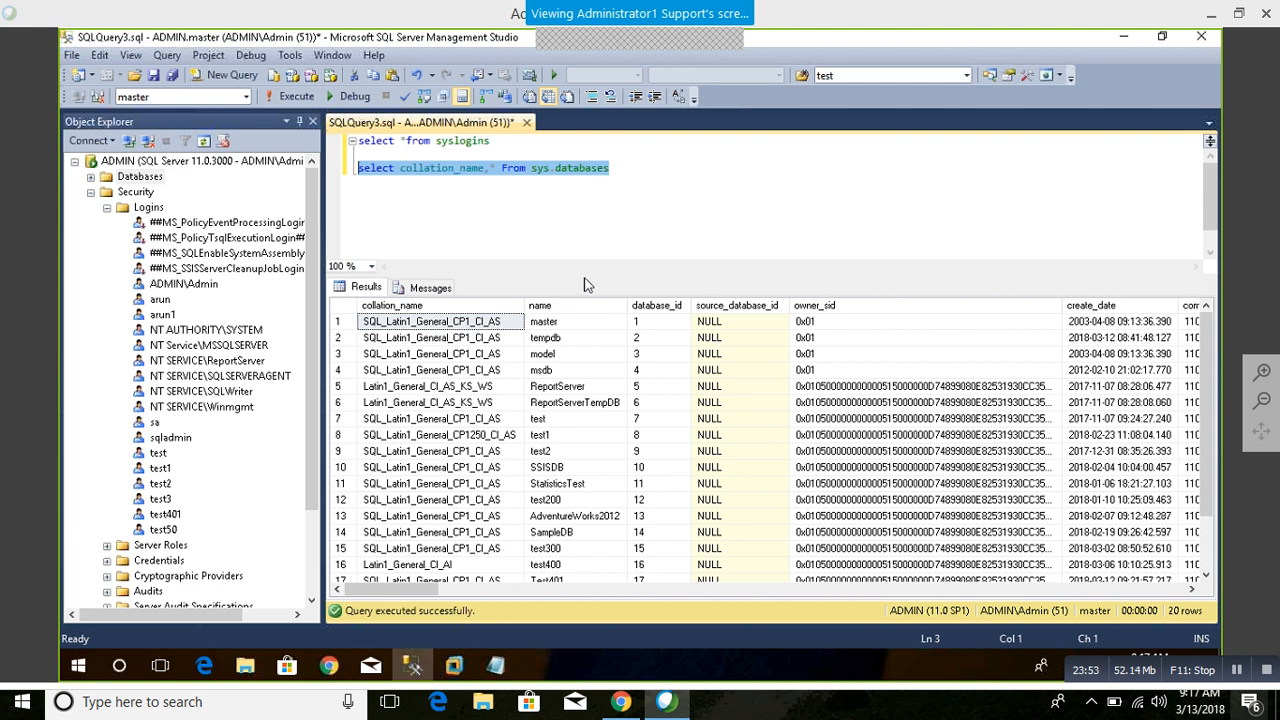
Step: Enlarge the results area and compare the collation of the system, ReportServer and user databases row by row
left_click_drag(584, 275, 584, 208)
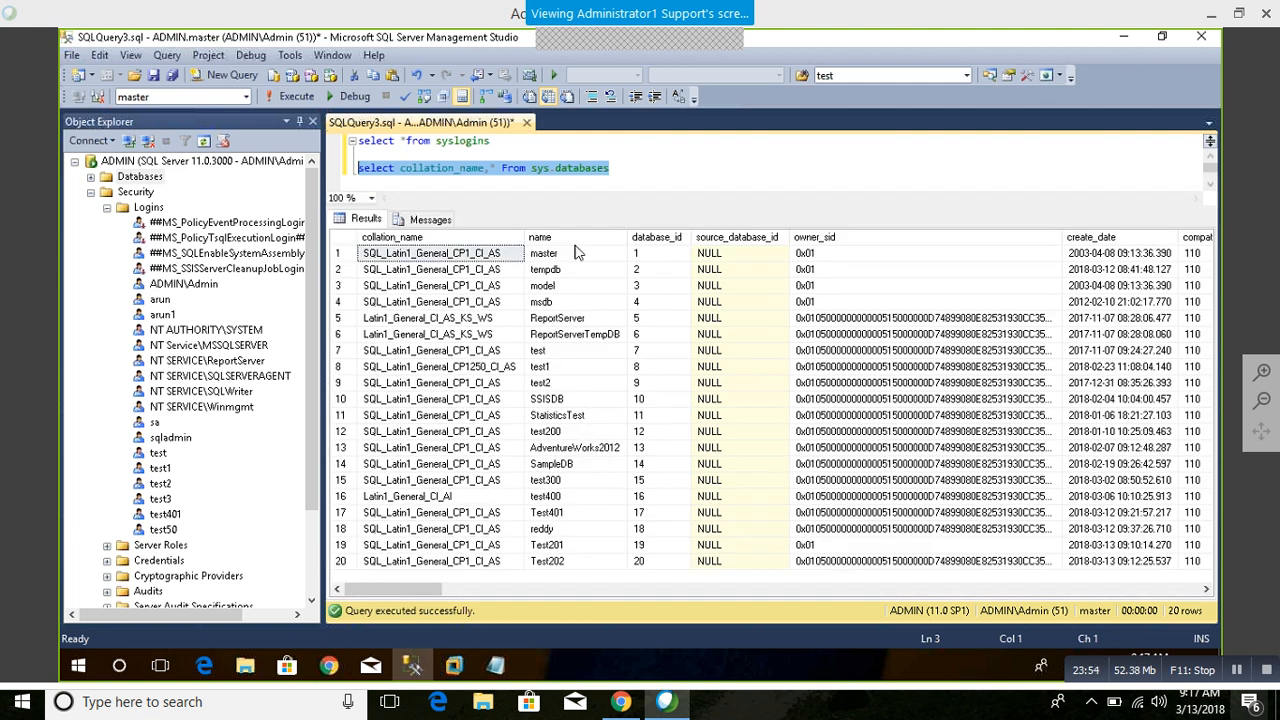
left_click(506, 259)
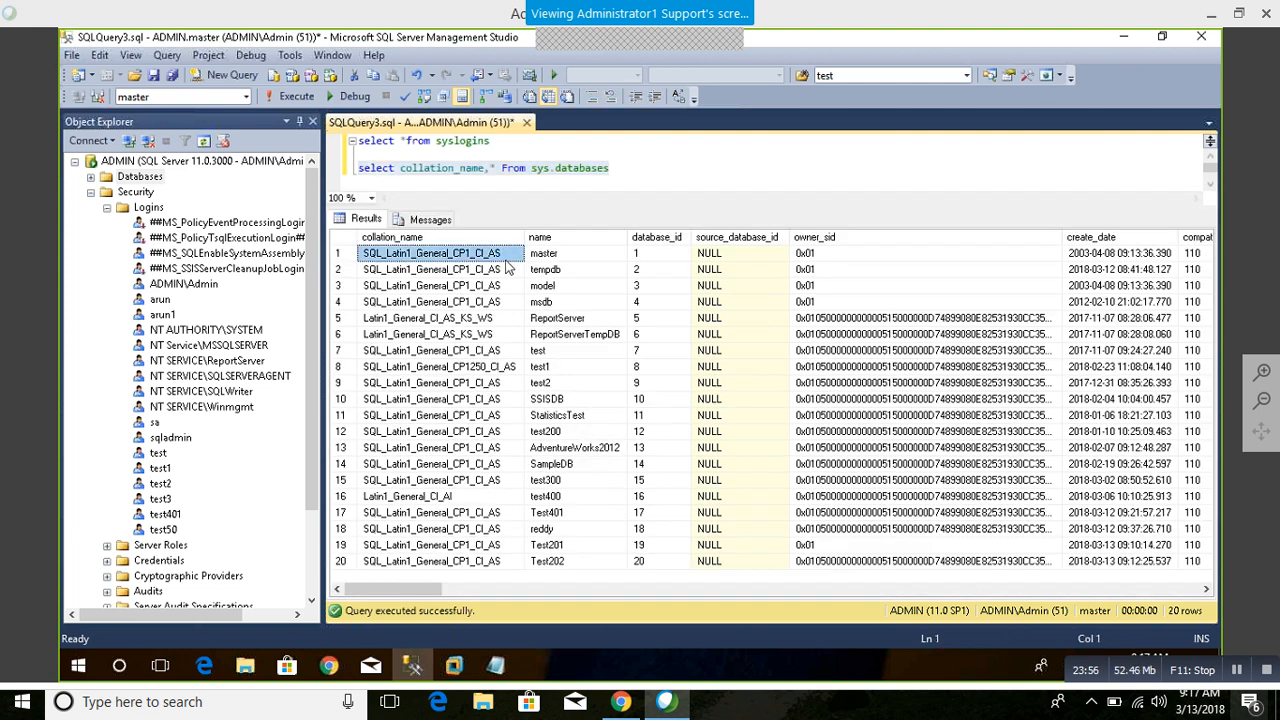
left_click(491, 280)
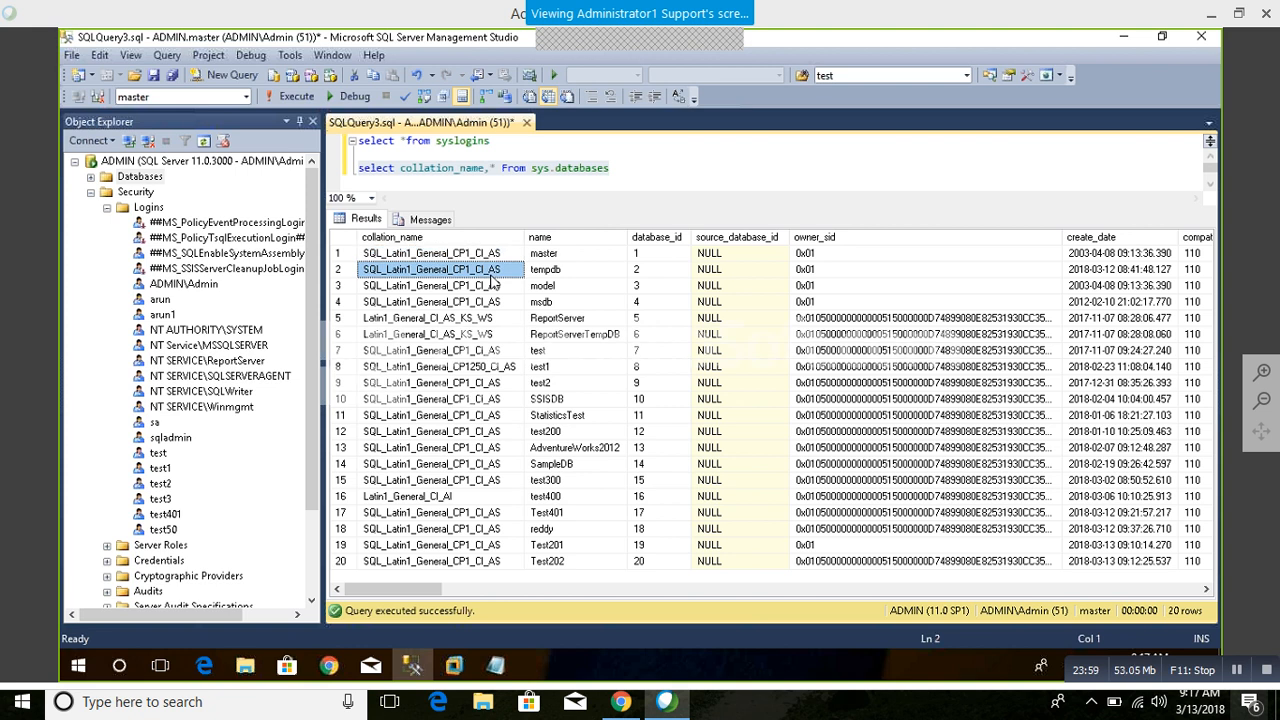
left_click(495, 256)
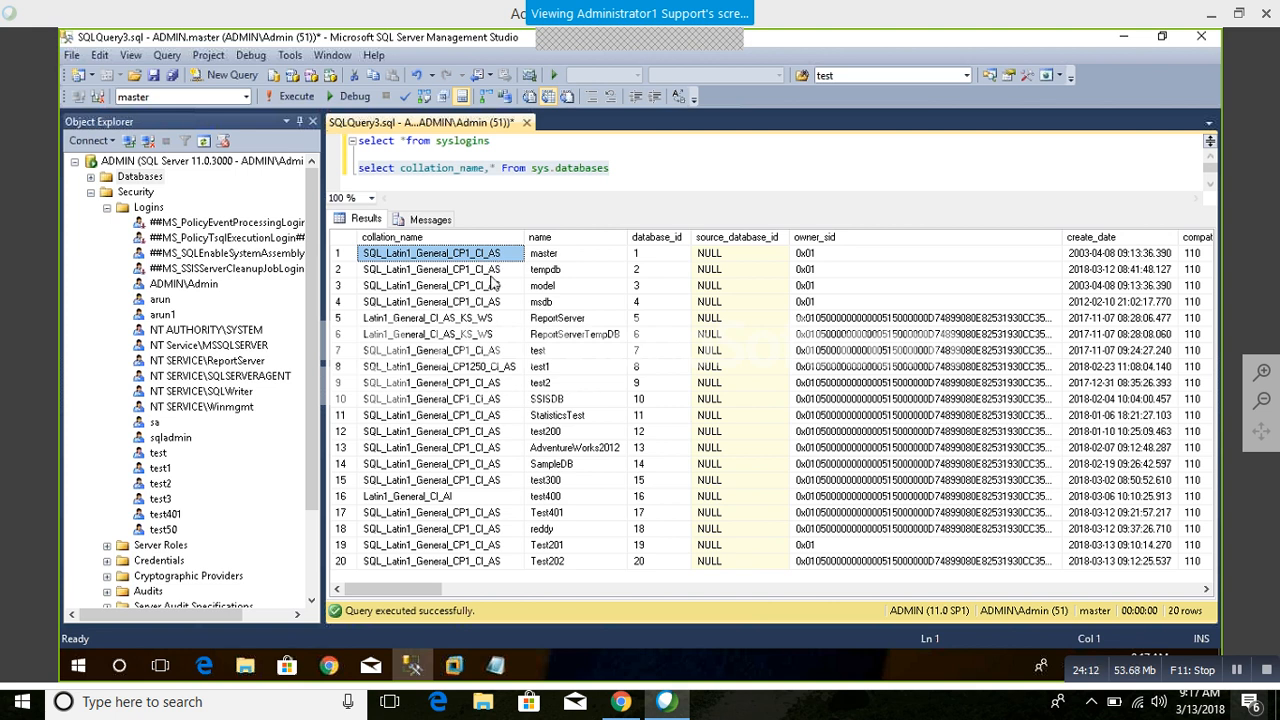
left_click_drag(493, 285, 498, 257)
left_click_drag(488, 322, 600, 337)
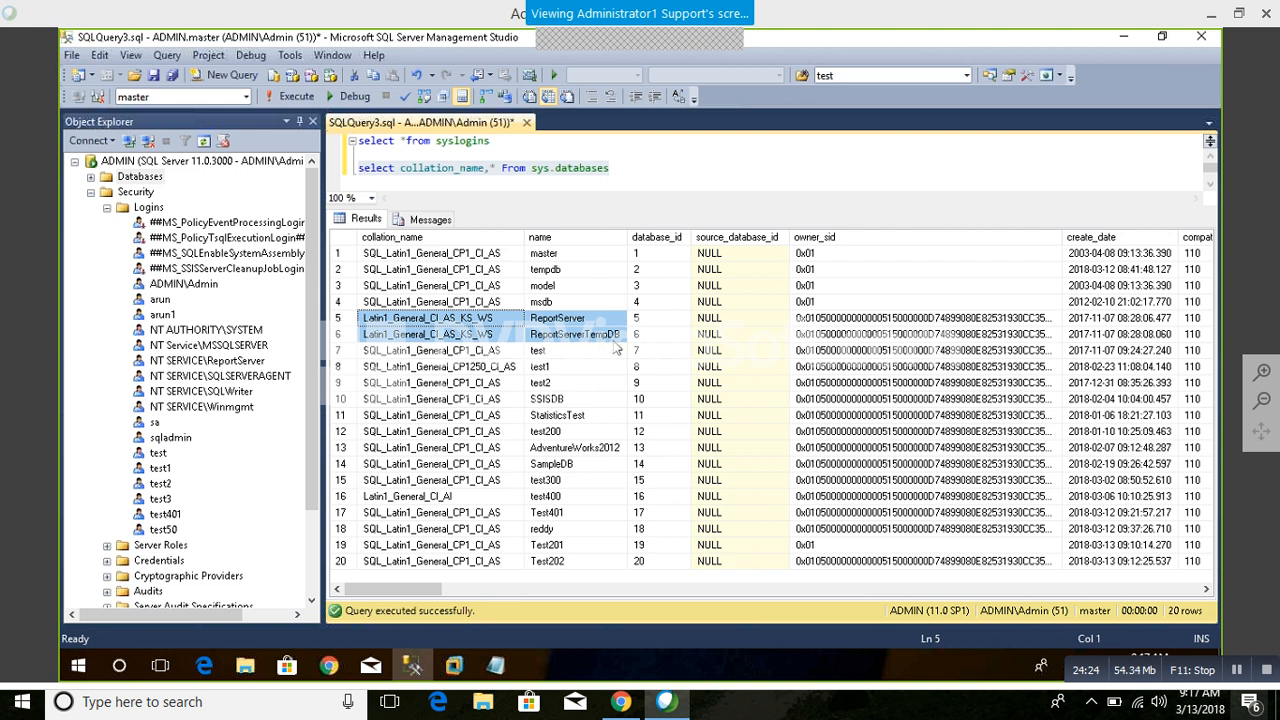
left_click(490, 321)
mouse_move(492, 325)
left_mouse_down()
mouse_move(497, 355)
mouse_move(499, 340)
left_mouse_up()
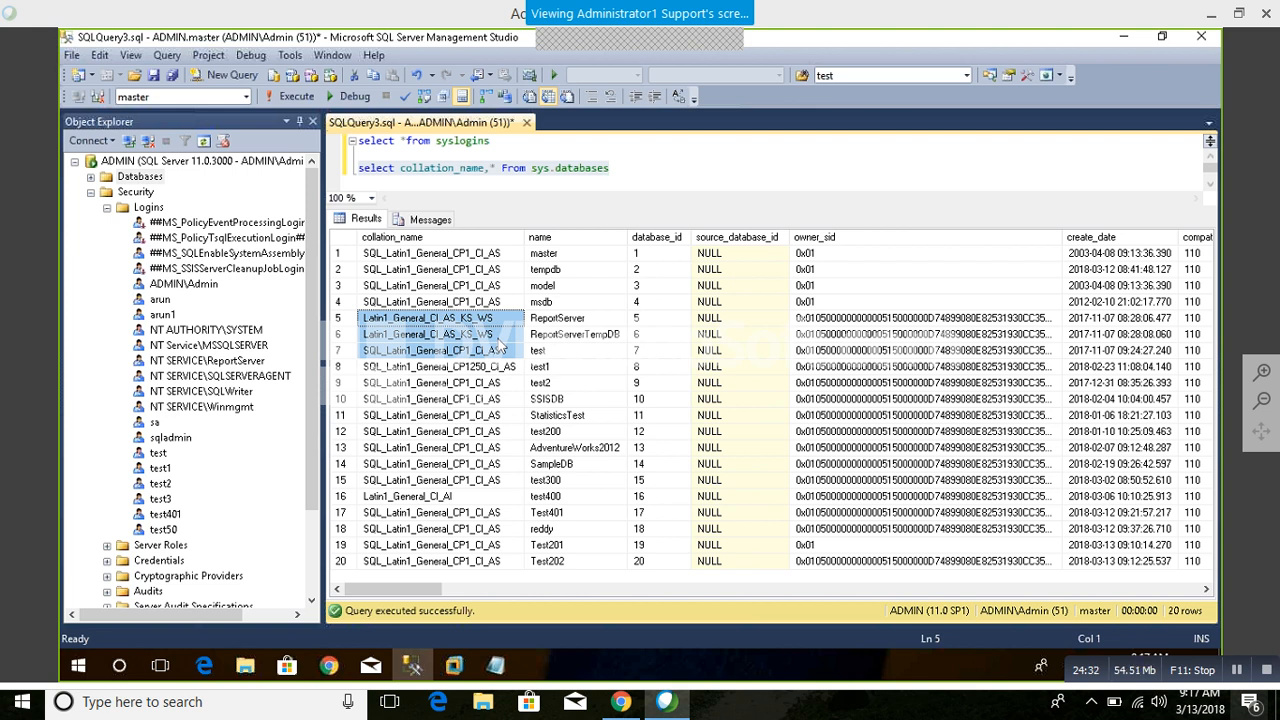
left_click_drag(503, 368, 503, 450)
left_click(452, 496)
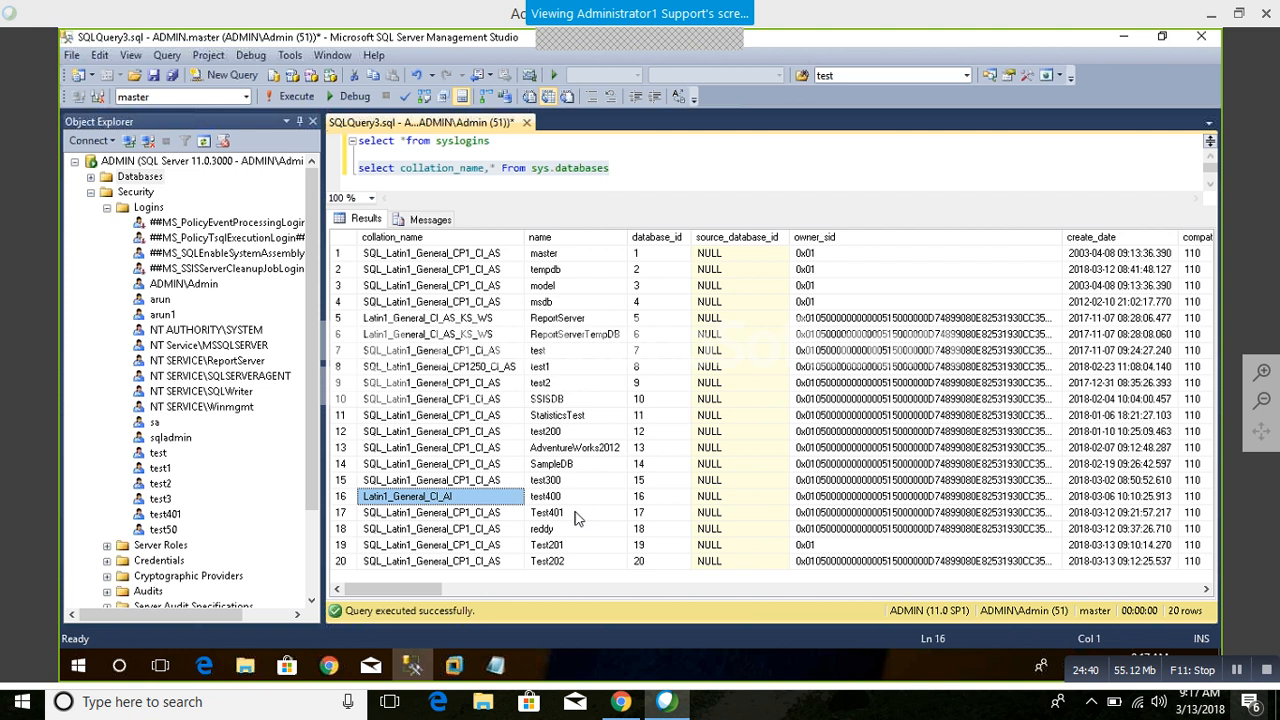
left_click_drag(464, 519, 477, 577)
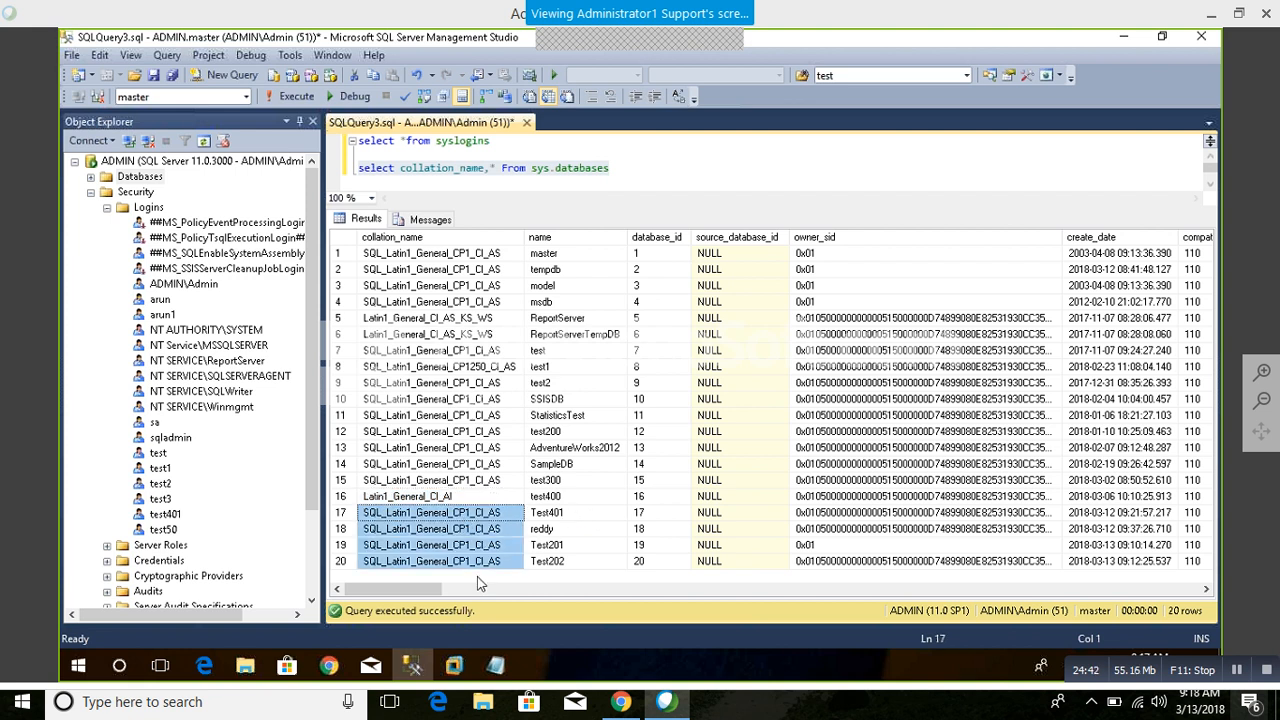
Step: Review the full collation_name and name columns together with the sys.databases statement that produced them
left_click_drag(498, 268, 505, 607)
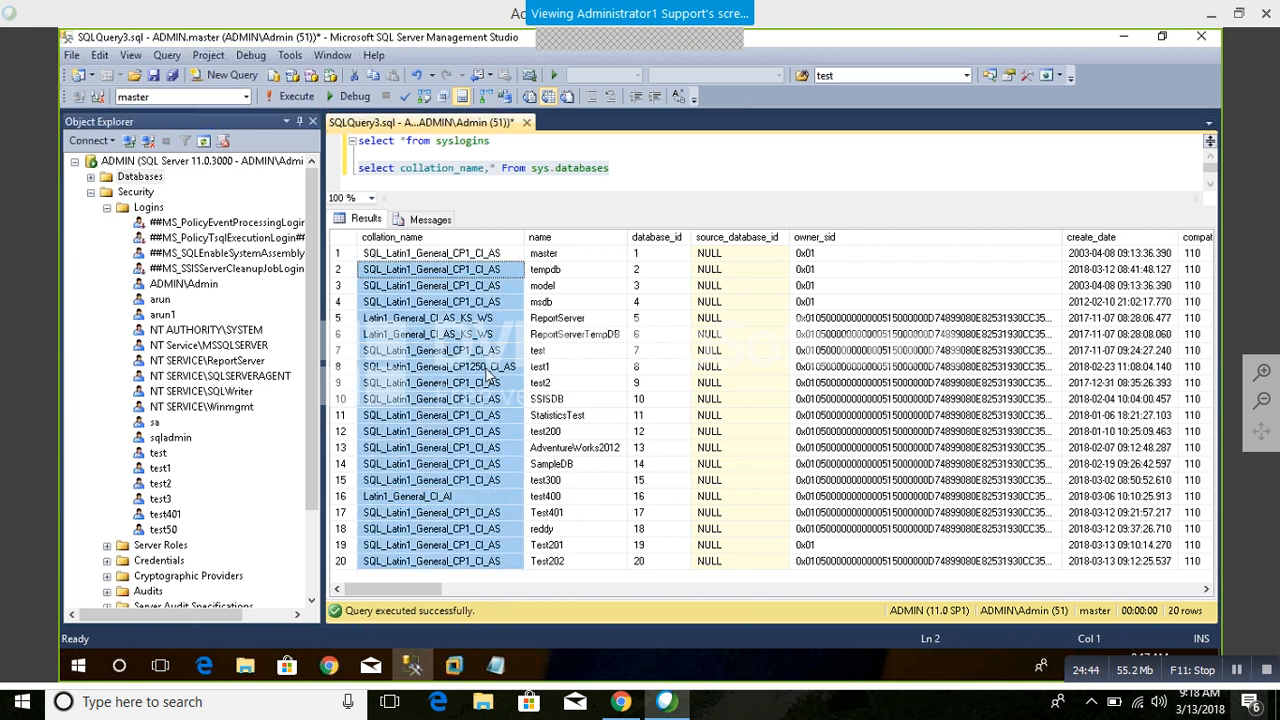
left_click_drag(494, 318, 520, 566)
left_click(520, 566)
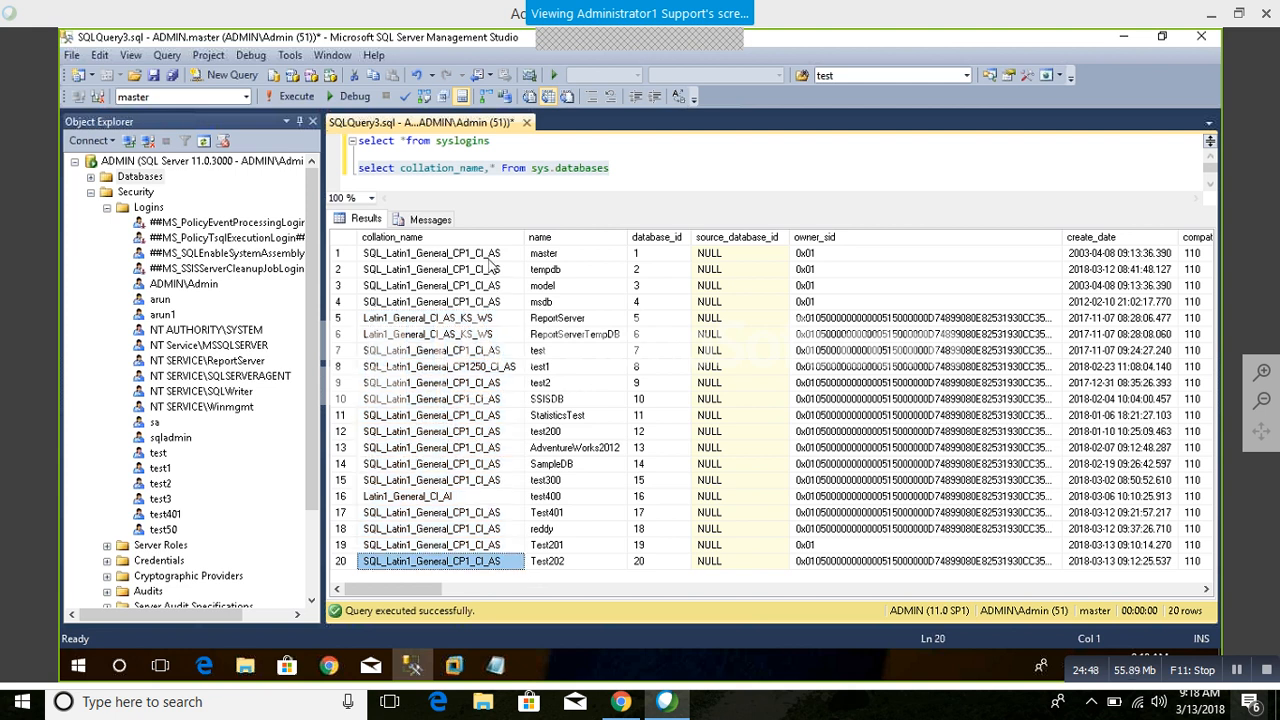
left_click_drag(494, 260, 503, 563)
left_click_drag(560, 260, 564, 563)
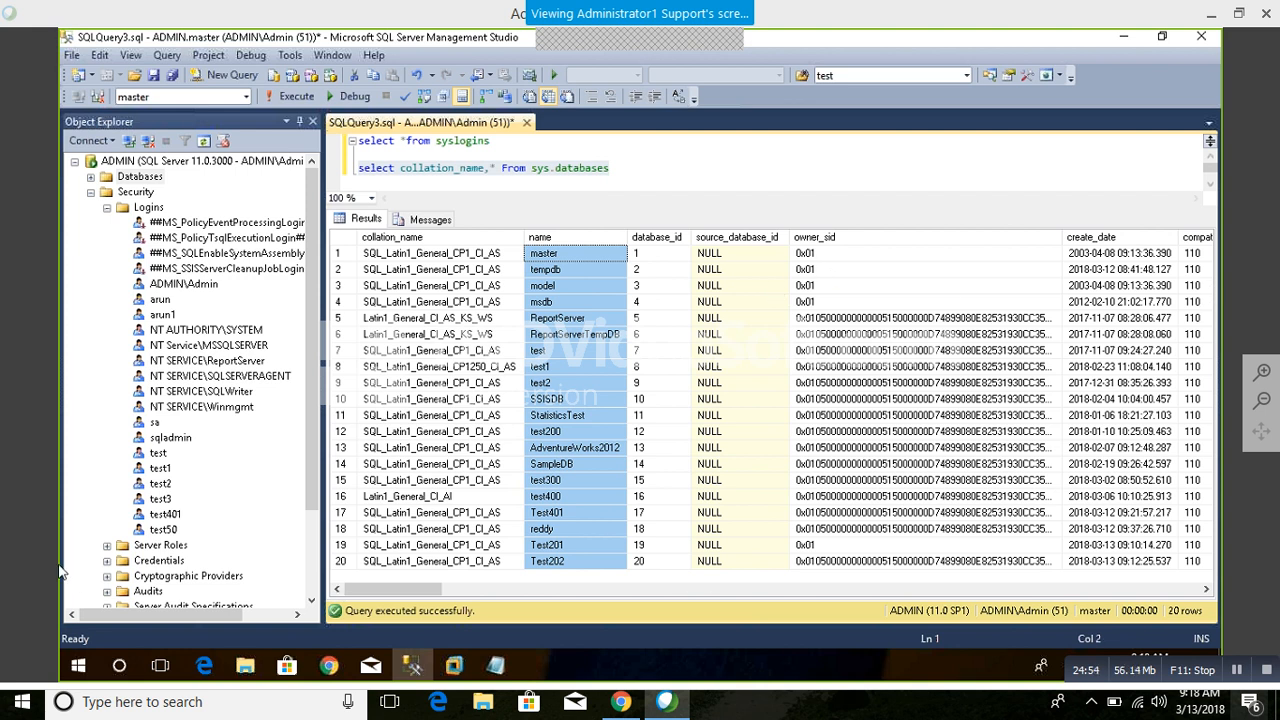
left_click(586, 189)
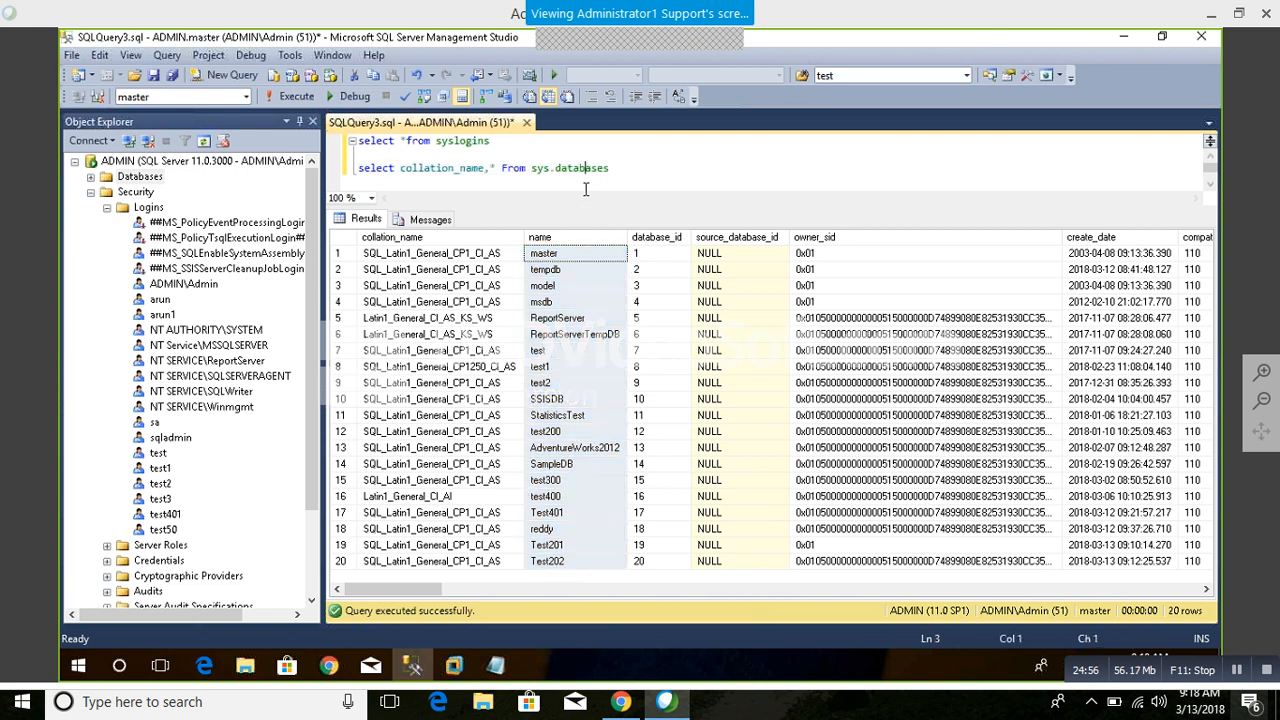
left_click_drag(610, 170, 357, 153)
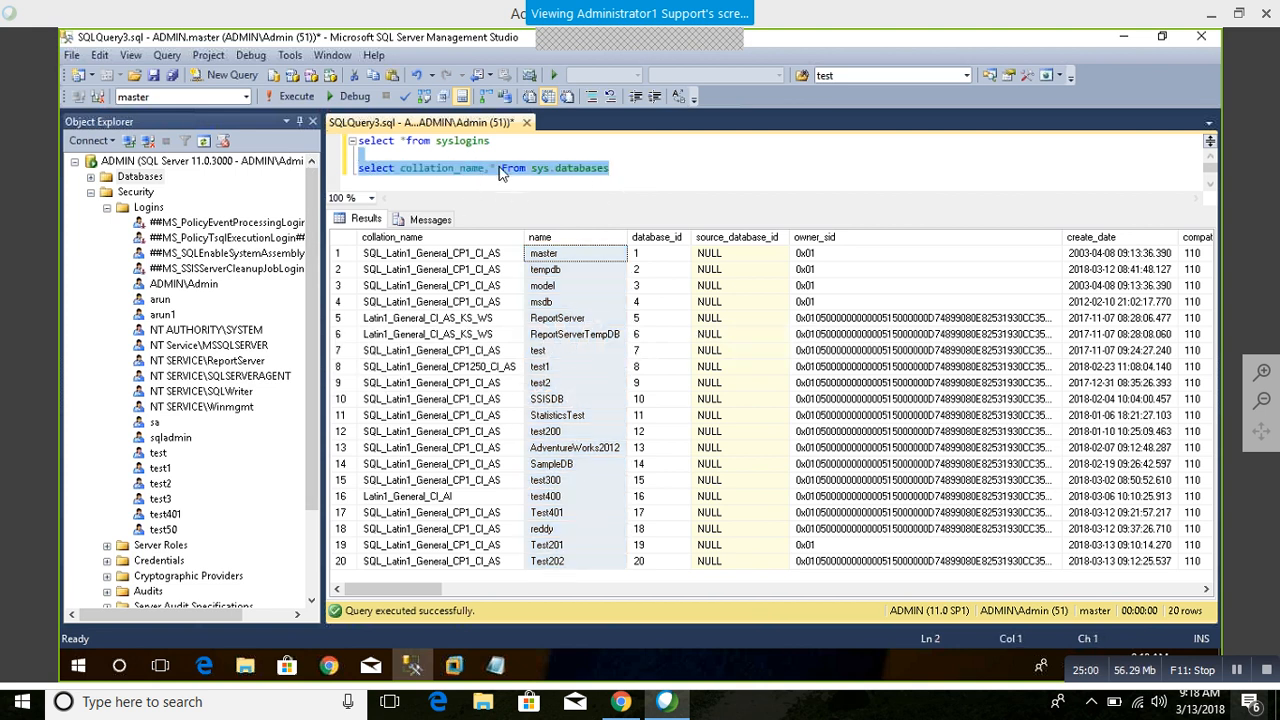
left_click(496, 169)
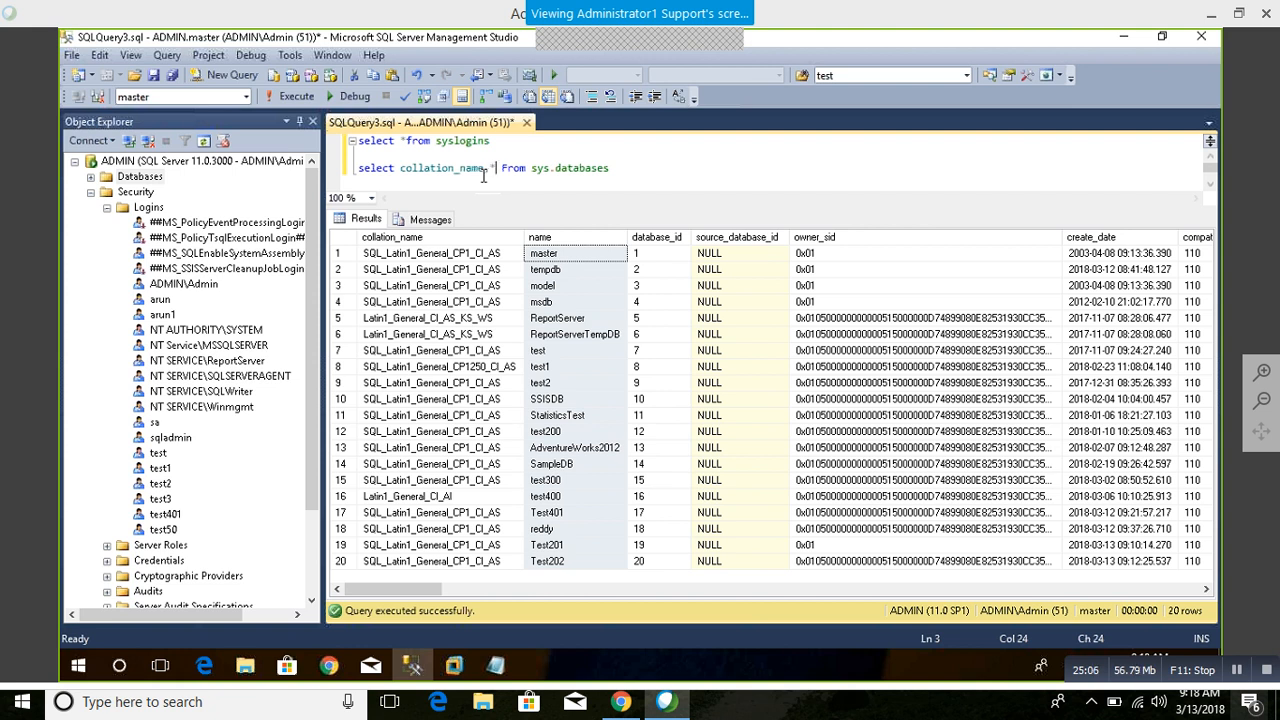
Step: Add the statement "sp_configure" below the sys.databases query and run only that statement
left_click(643, 177)
key("Return")
key("Return")
key("Return")
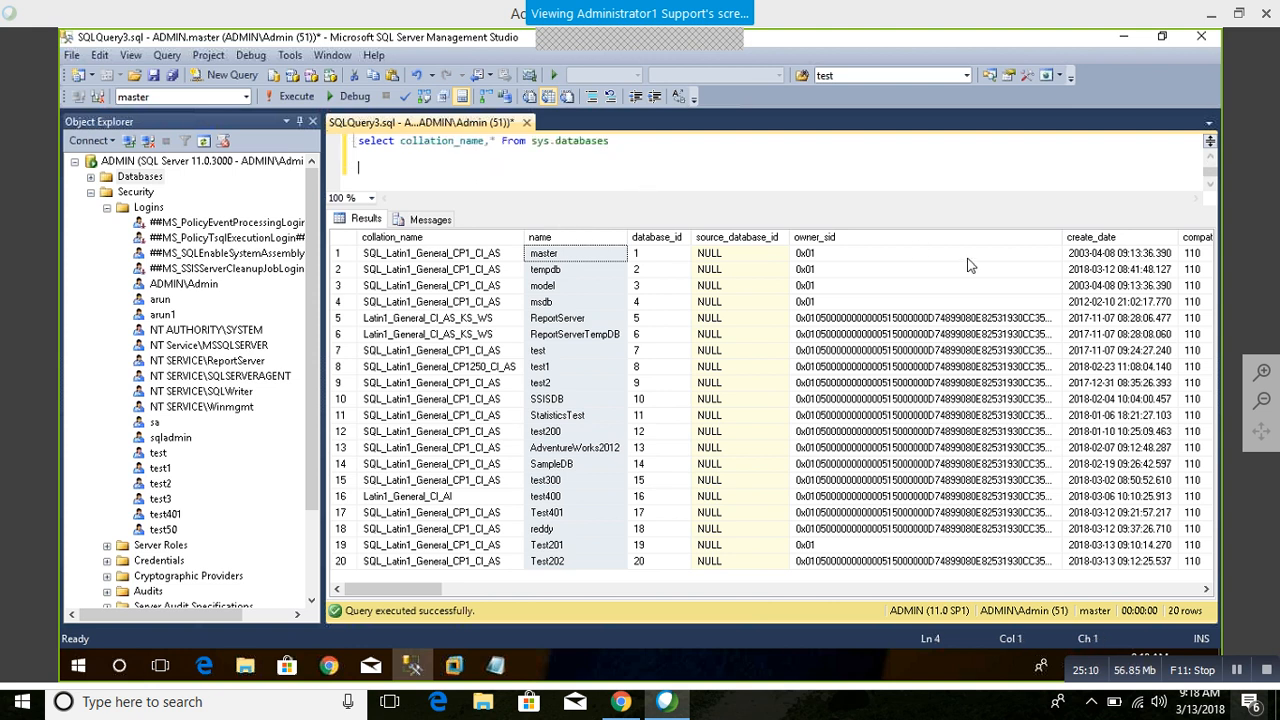
type("sp_configure")
key("shift+Home")
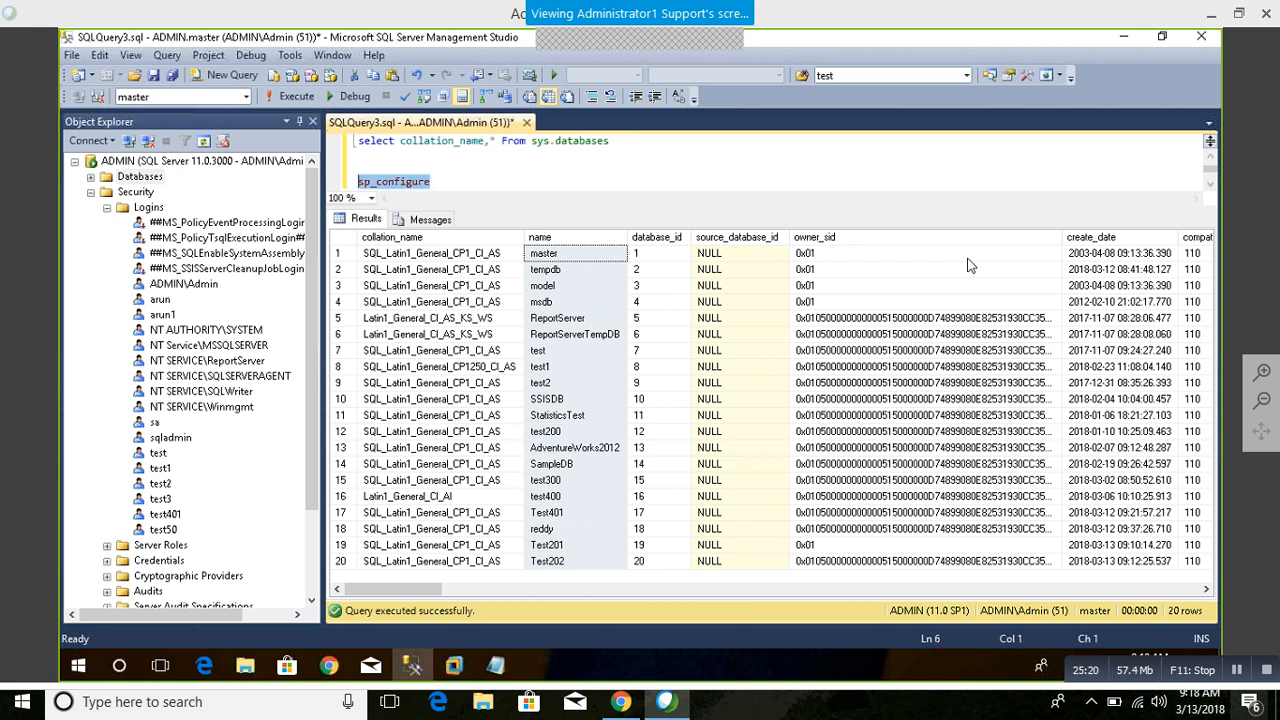
key("F5")
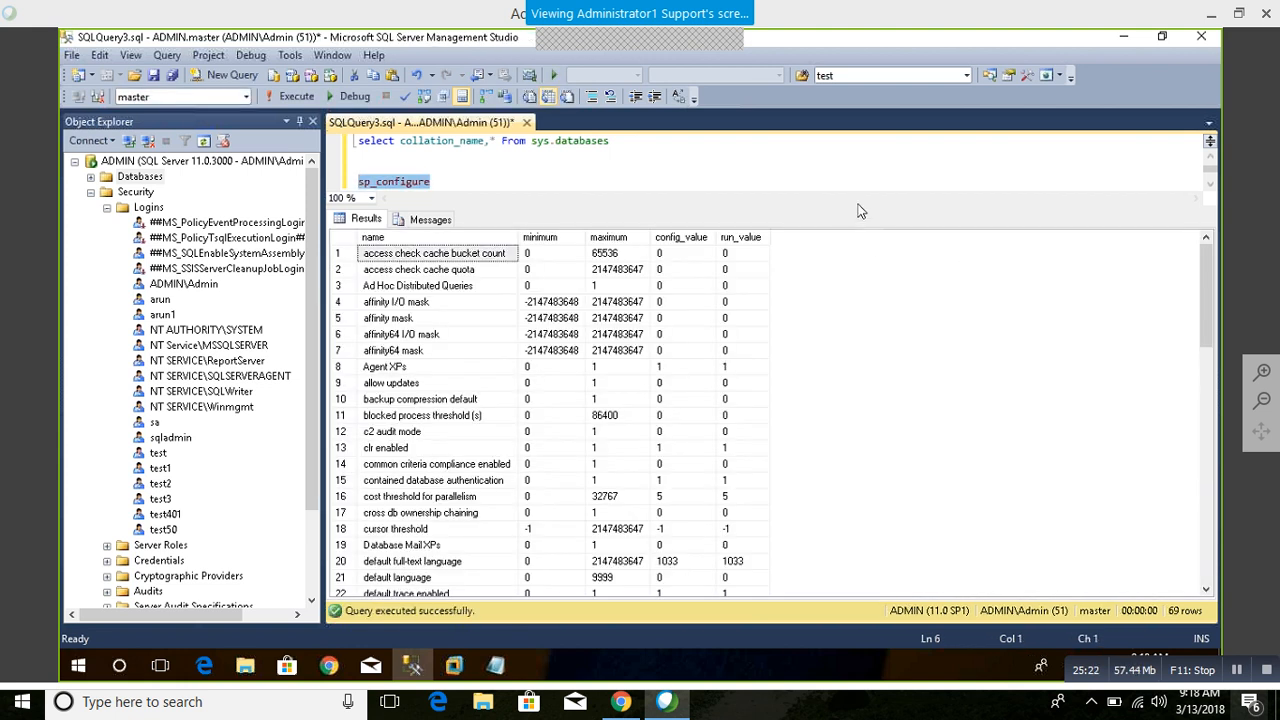
Step: Enlarge the query editor, extend the statement to "sp_configure 'show advanced options',1" followed by "go", and run just those two lines
left_click_drag(858, 218, 866, 322)
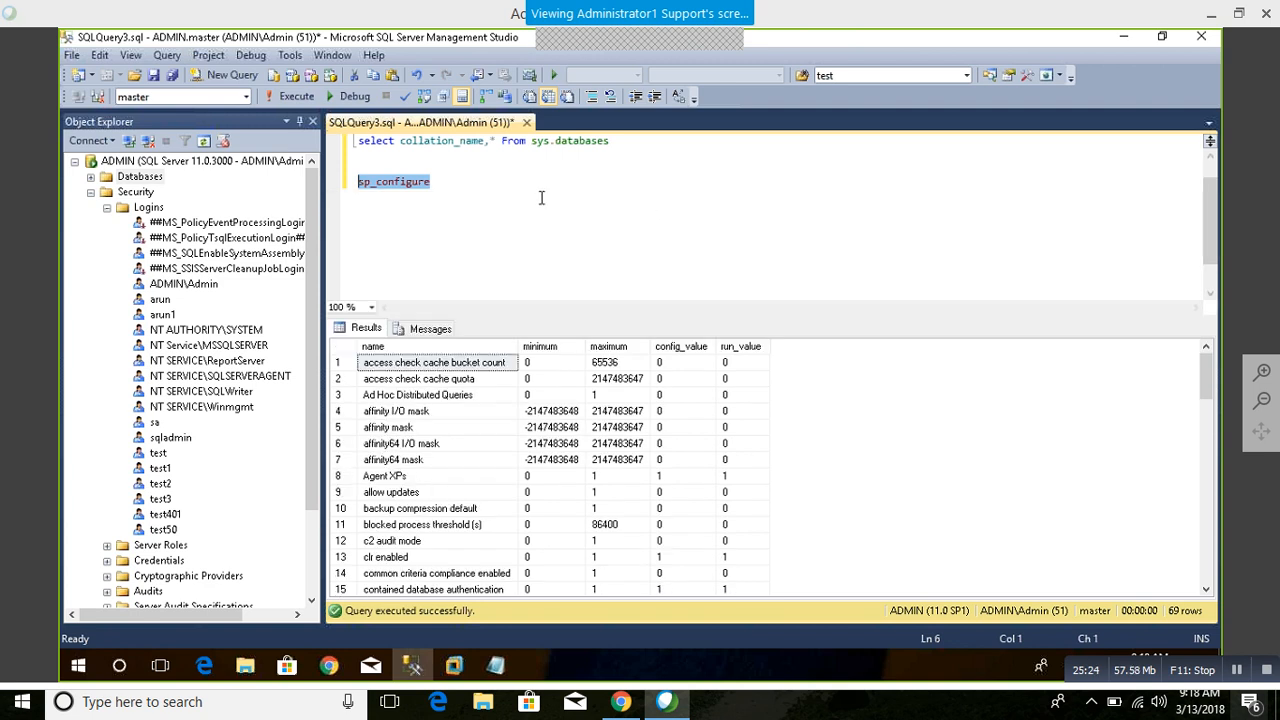
left_click(541, 195)
type("'show ")
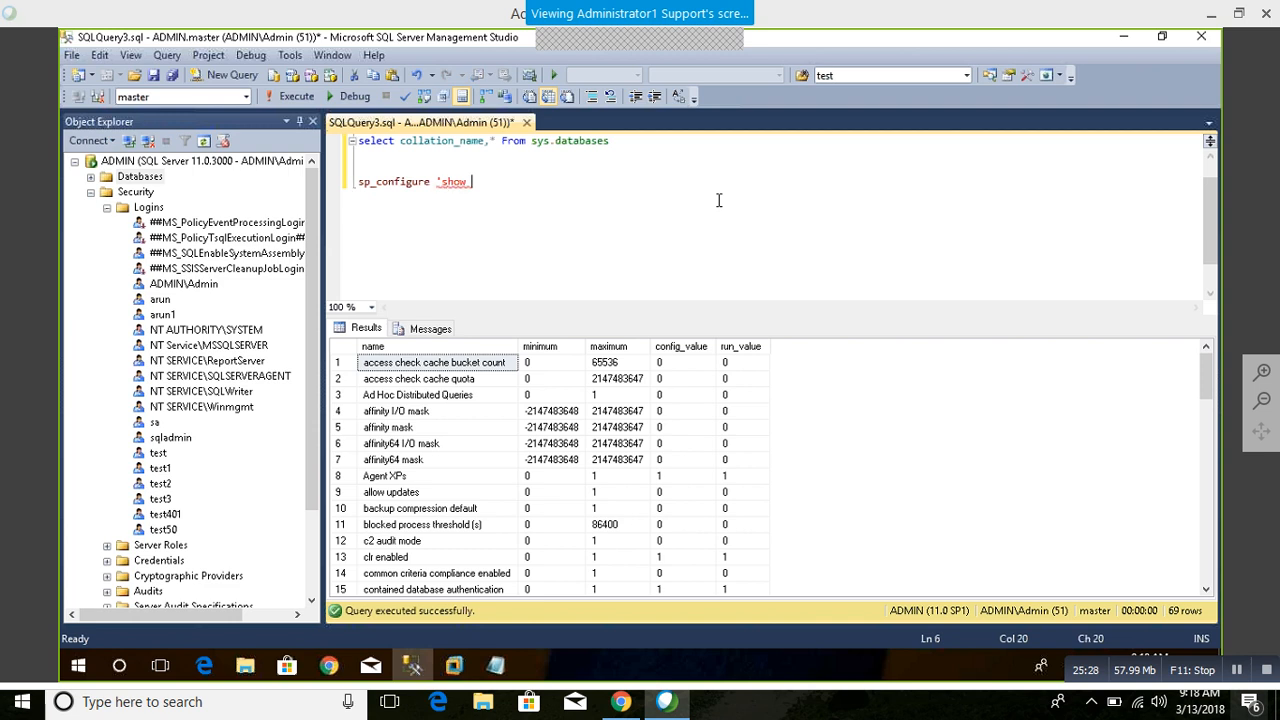
type("advanced")
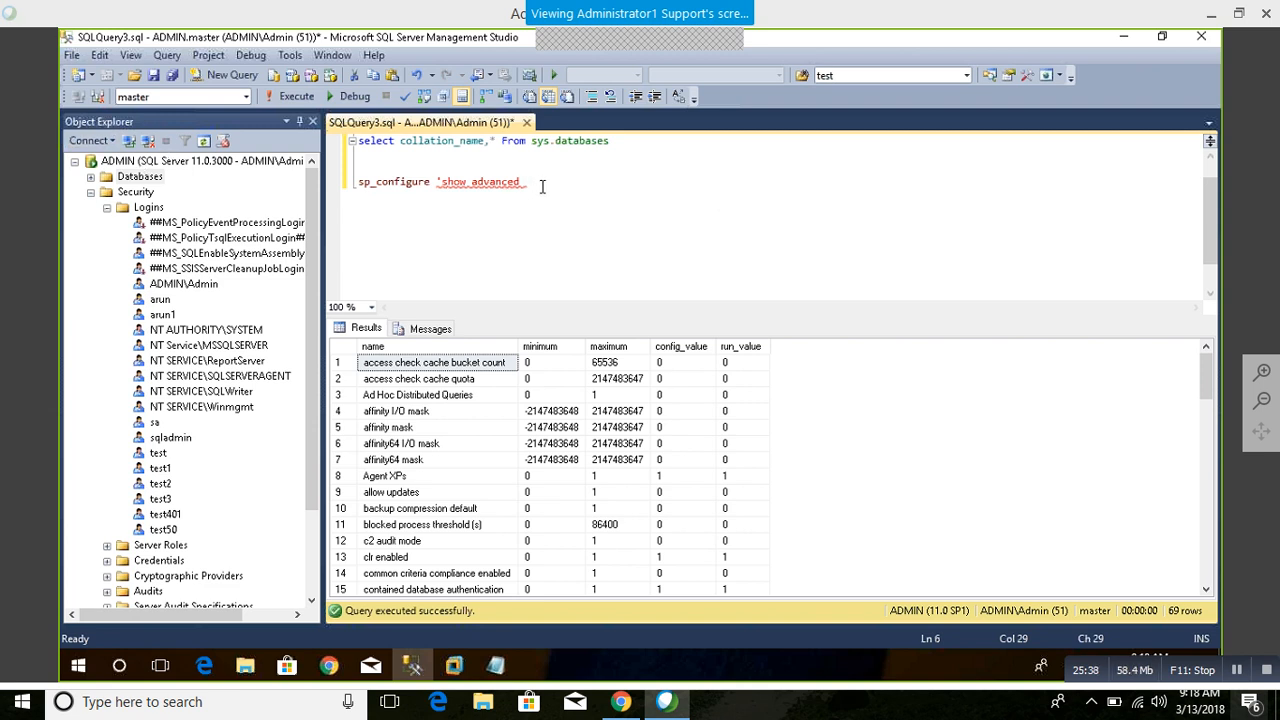
type("options',1")
key("Return")
type("go")
left_click_drag(436, 214, 358, 182)
key("F5")
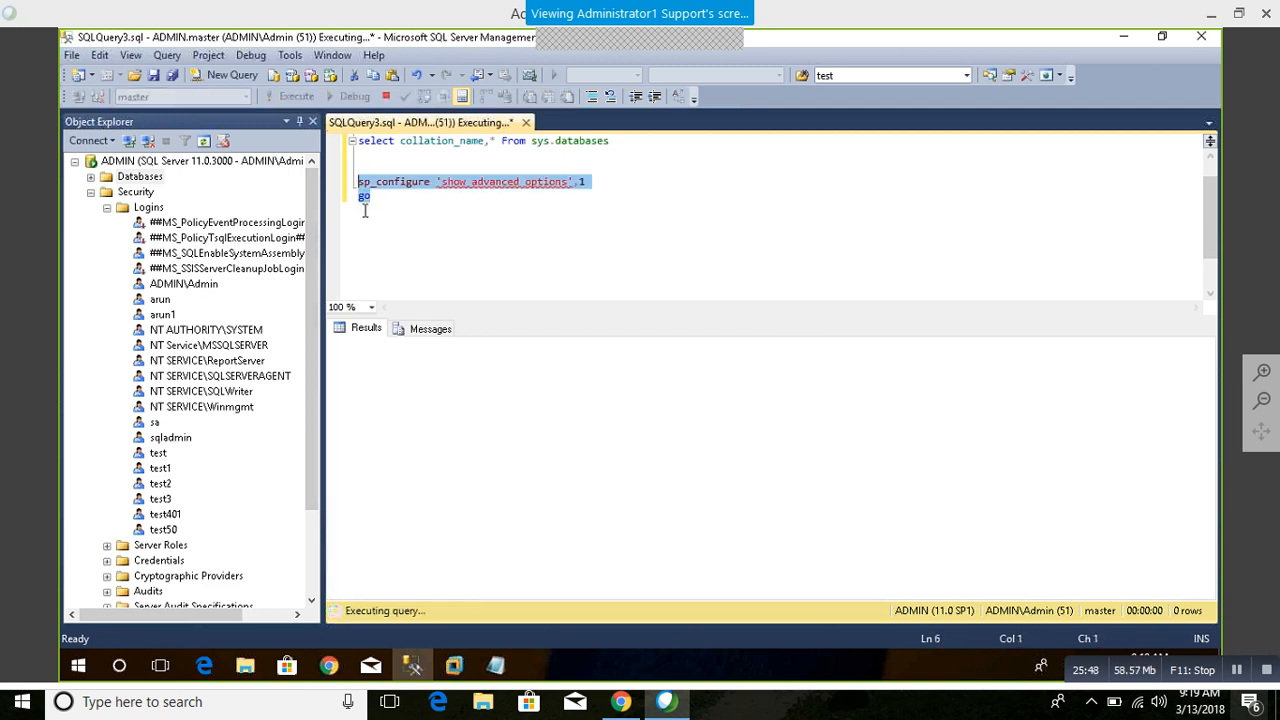
Step: Change the 'show advanced options' value to 0 and run the sp_configure and go lines again
left_click(538, 264)
left_click(593, 182)
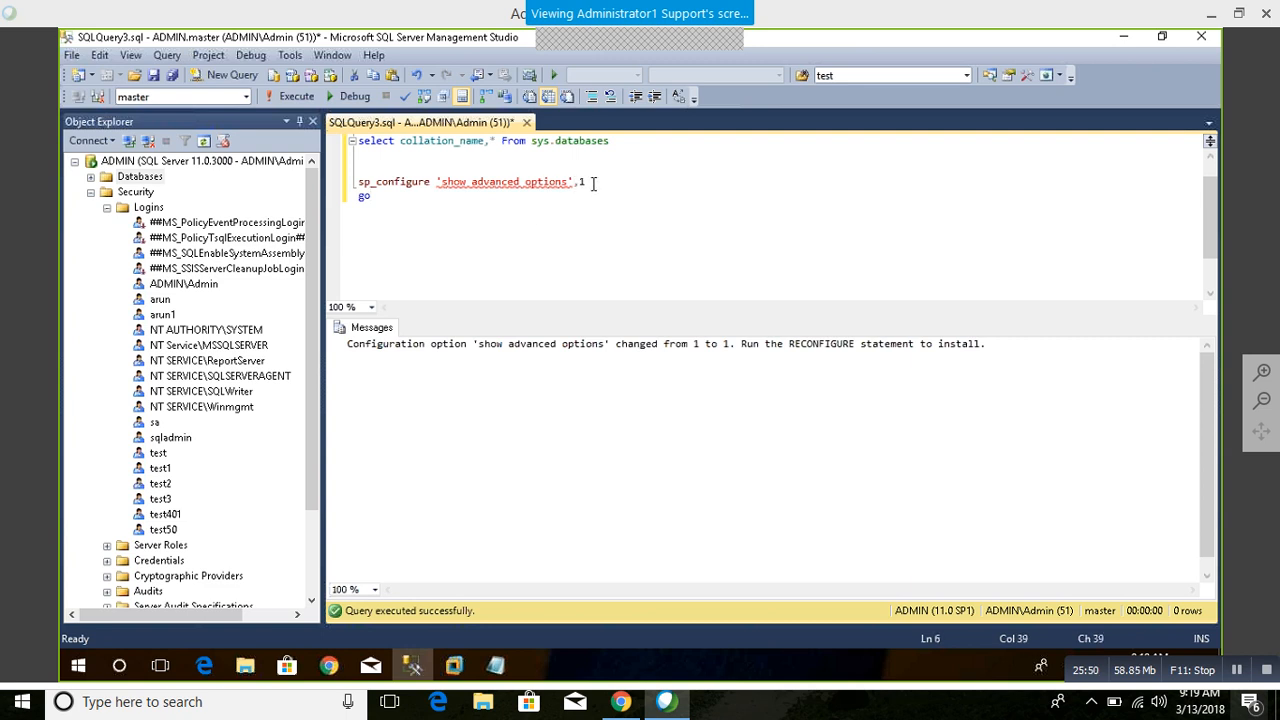
key("BackSpace")
type("0")
left_click_drag(374, 198, 335, 182)
key("F5")
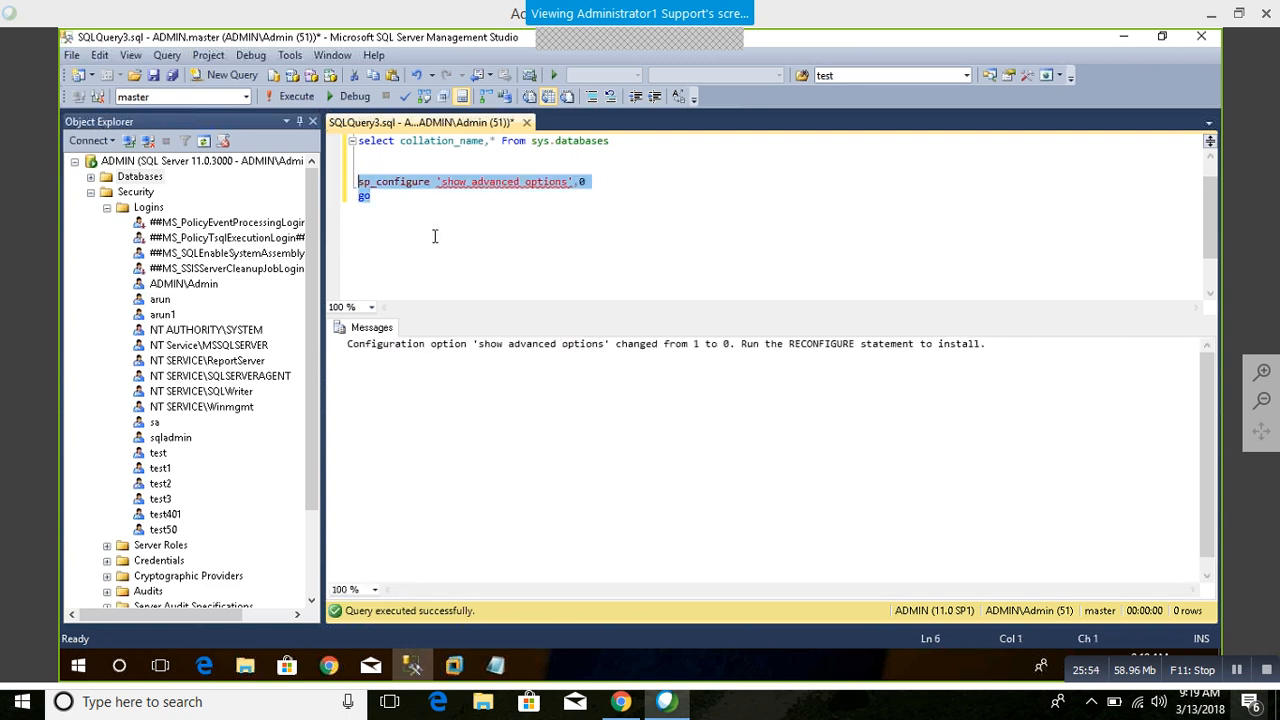
Step: Run only the sp_configure part of the statement to list the server configuration options
left_click(436, 236)
left_click_drag(433, 182, 358, 154)
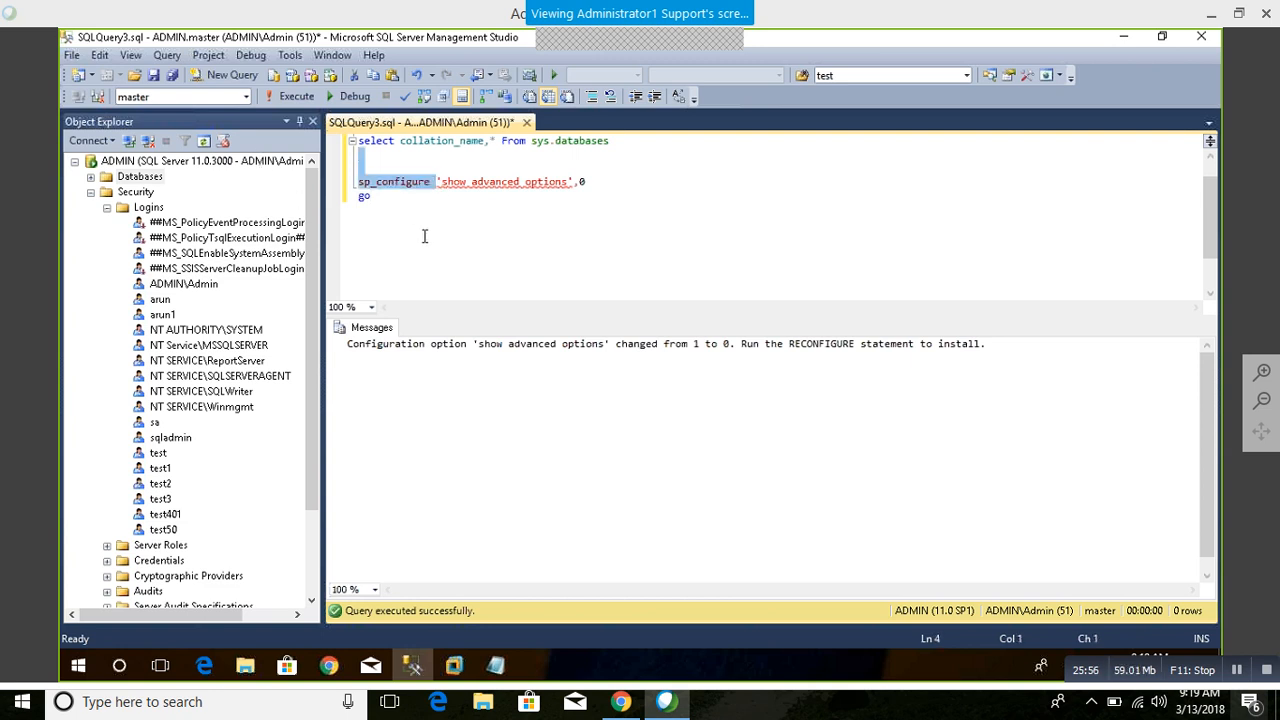
key("F5")
left_click(440, 427)
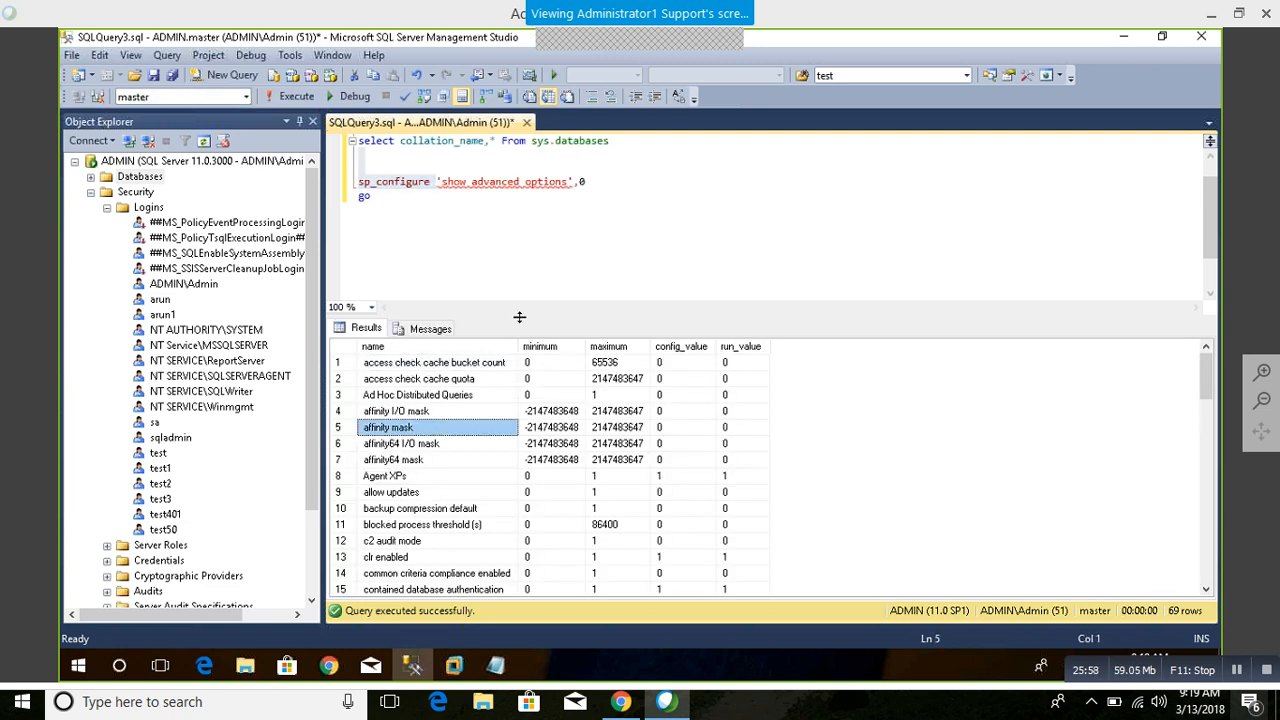
Step: Enlarge the results grid and look through the configuration options down to the last row
left_click_drag(519, 317, 519, 211)
left_click(425, 419)
scroll(425, 422, "down", 16)
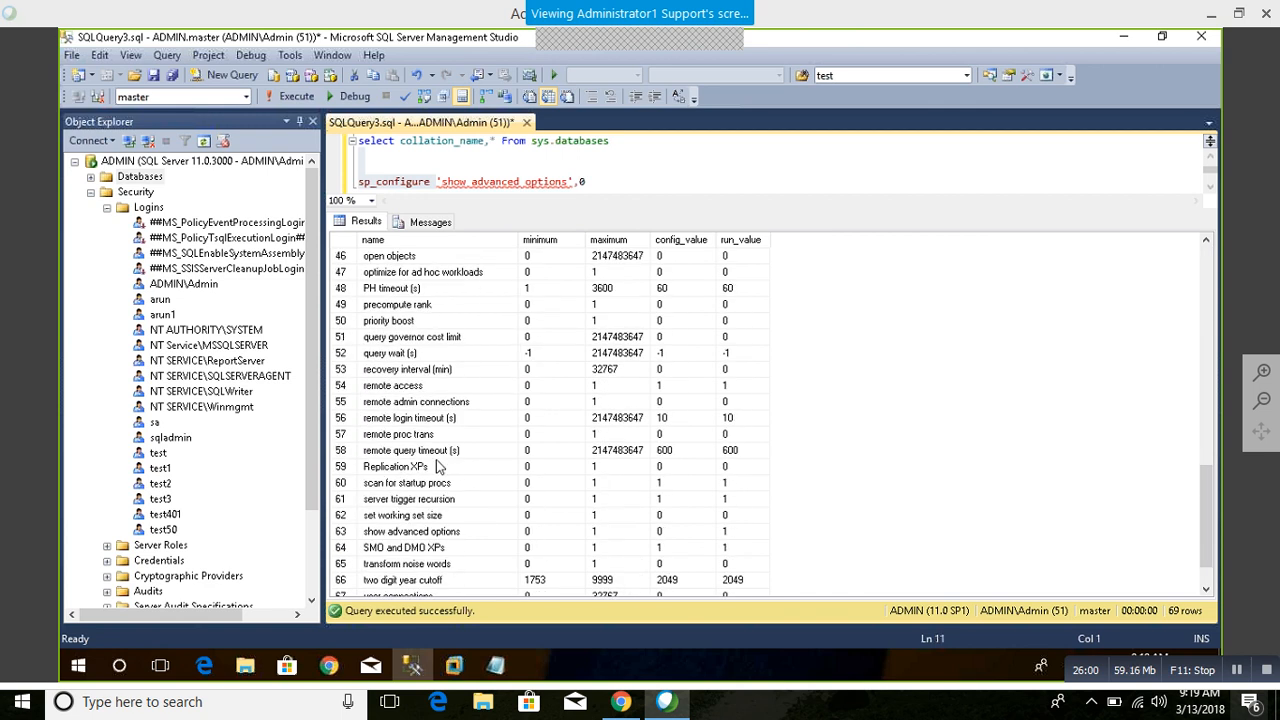
left_click(614, 178)
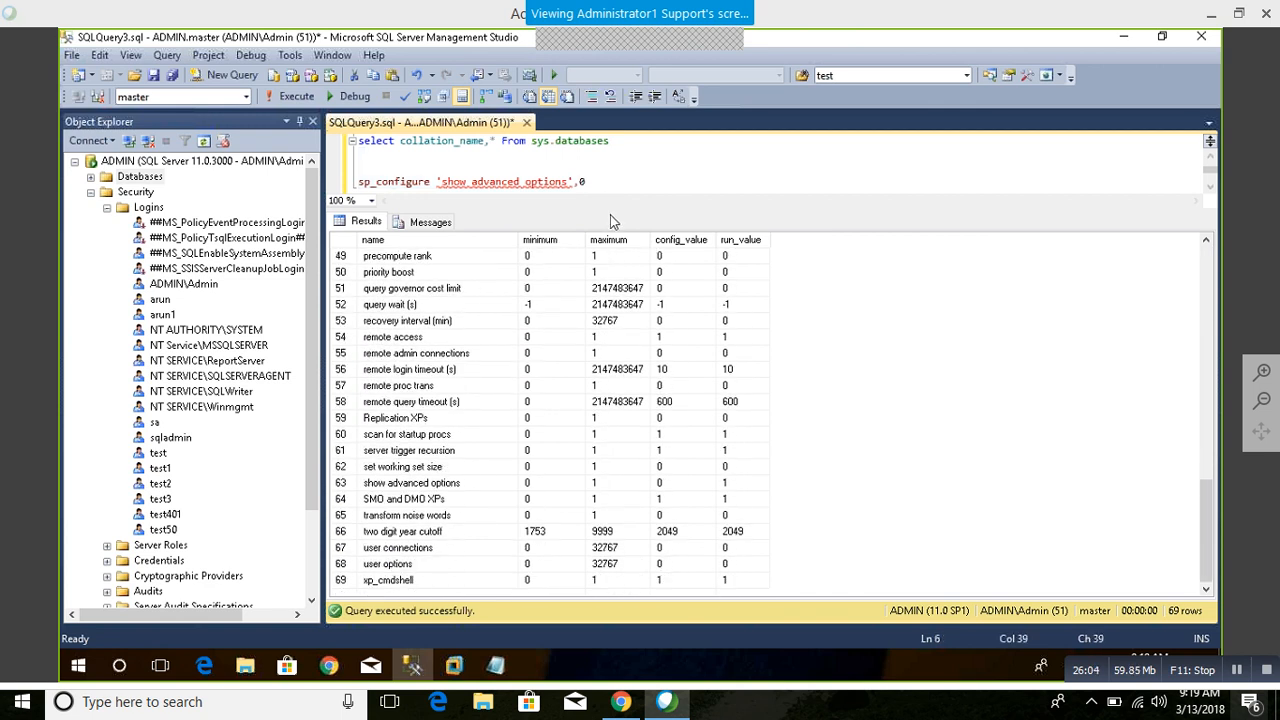
Step: Enlarge the query editor, add a "reconfigure" statement below "go", and run only that statement
left_click_drag(609, 210, 606, 358)
left_click(460, 215)
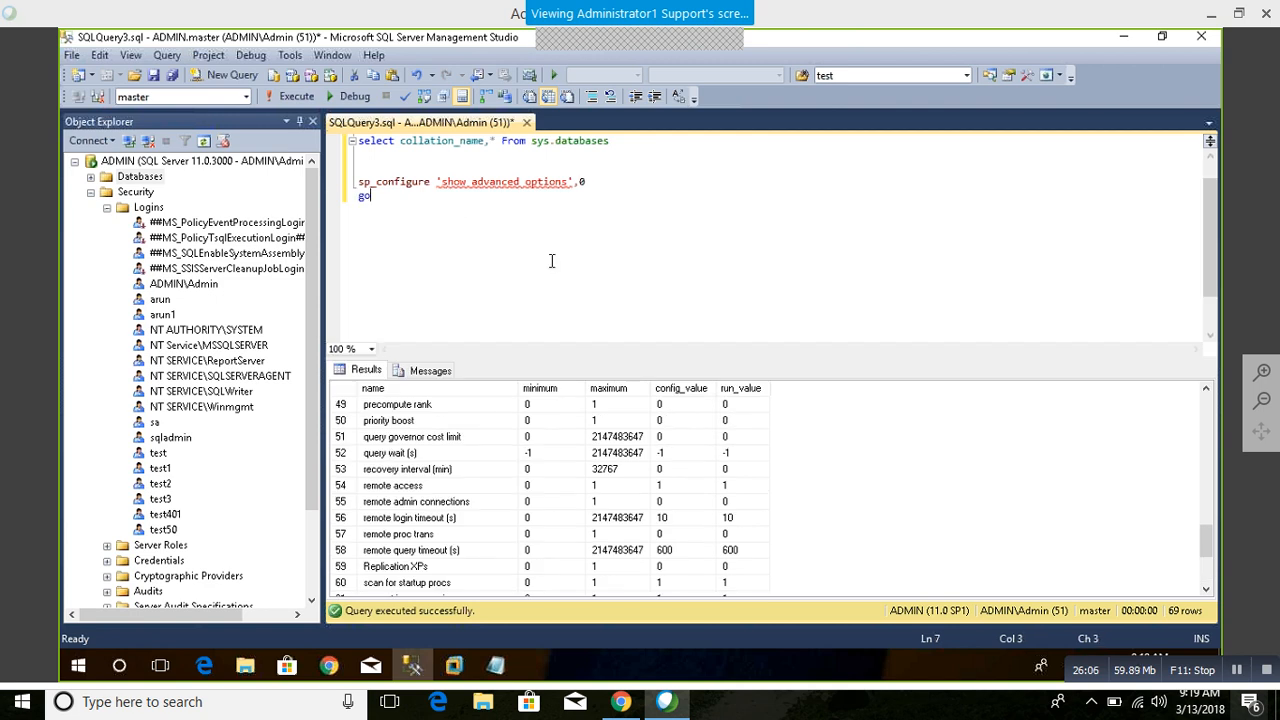
key("Return")
key("Return")
type("reconfigure")
key("shift+Home")
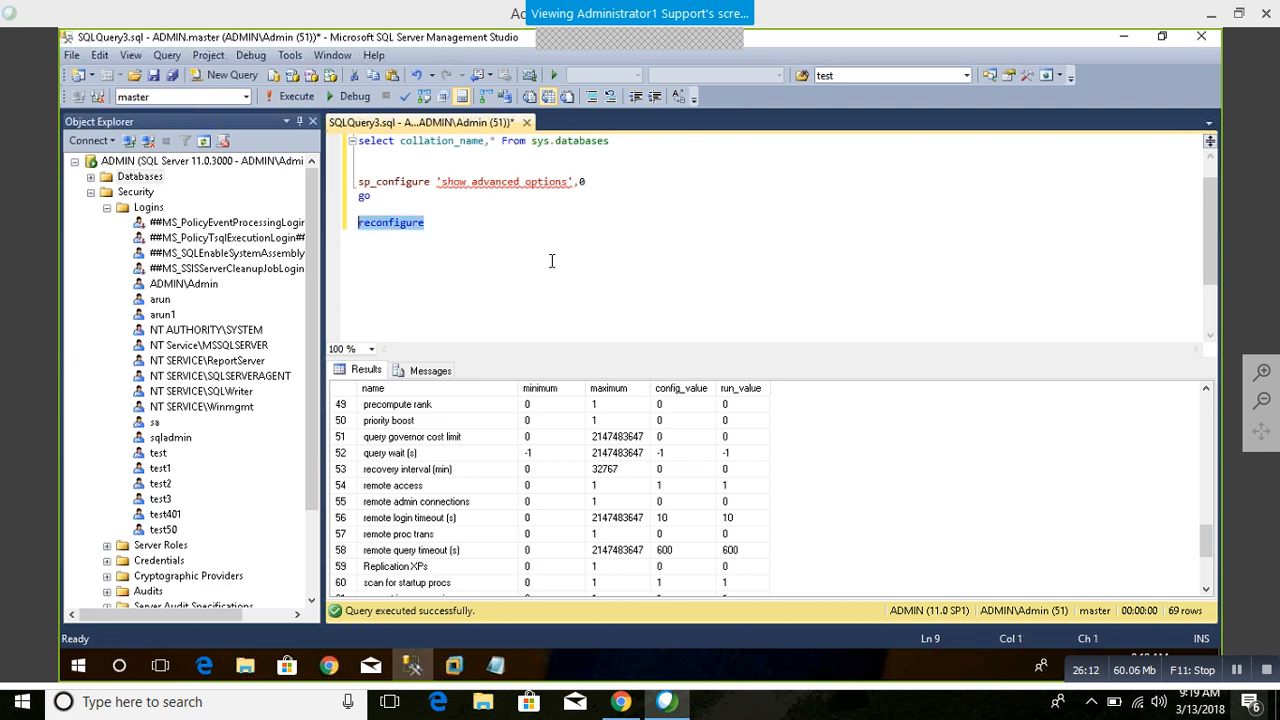
key("F5")
left_click(486, 220)
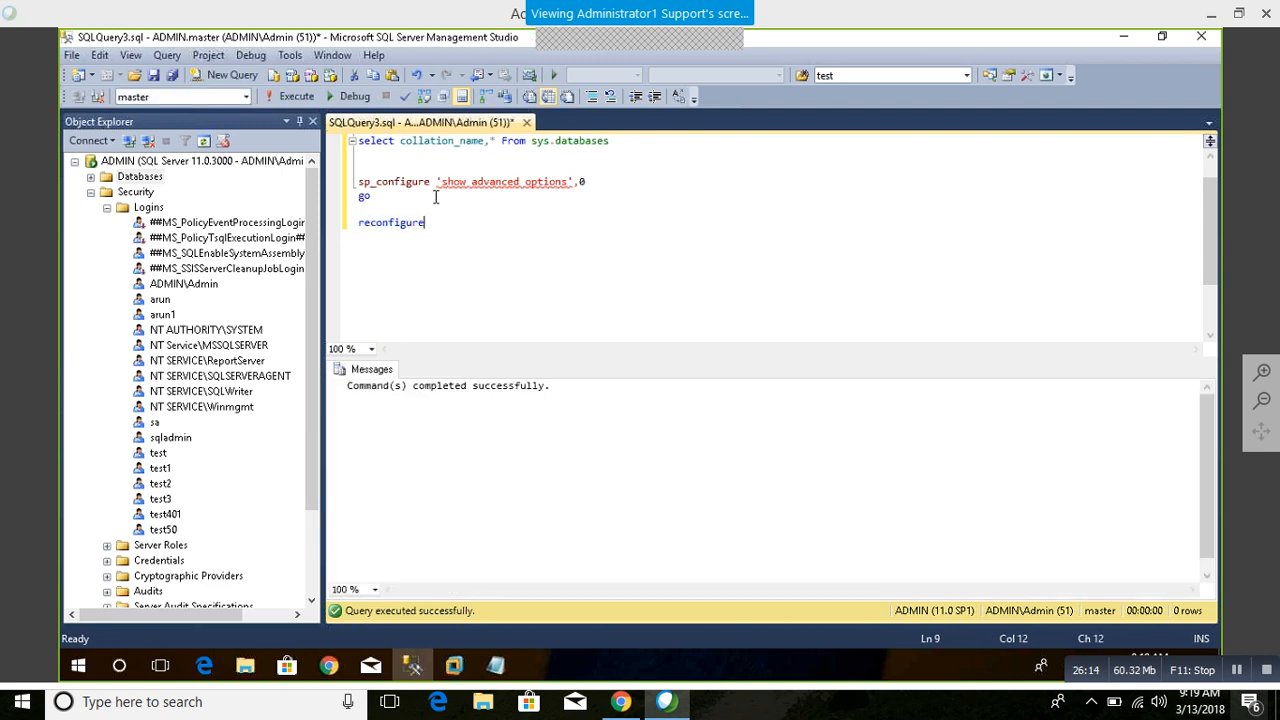
Step: Run only the sp_configure part of the statement and enlarge the results grid to review the listed options
left_click_drag(429, 181, 356, 191)
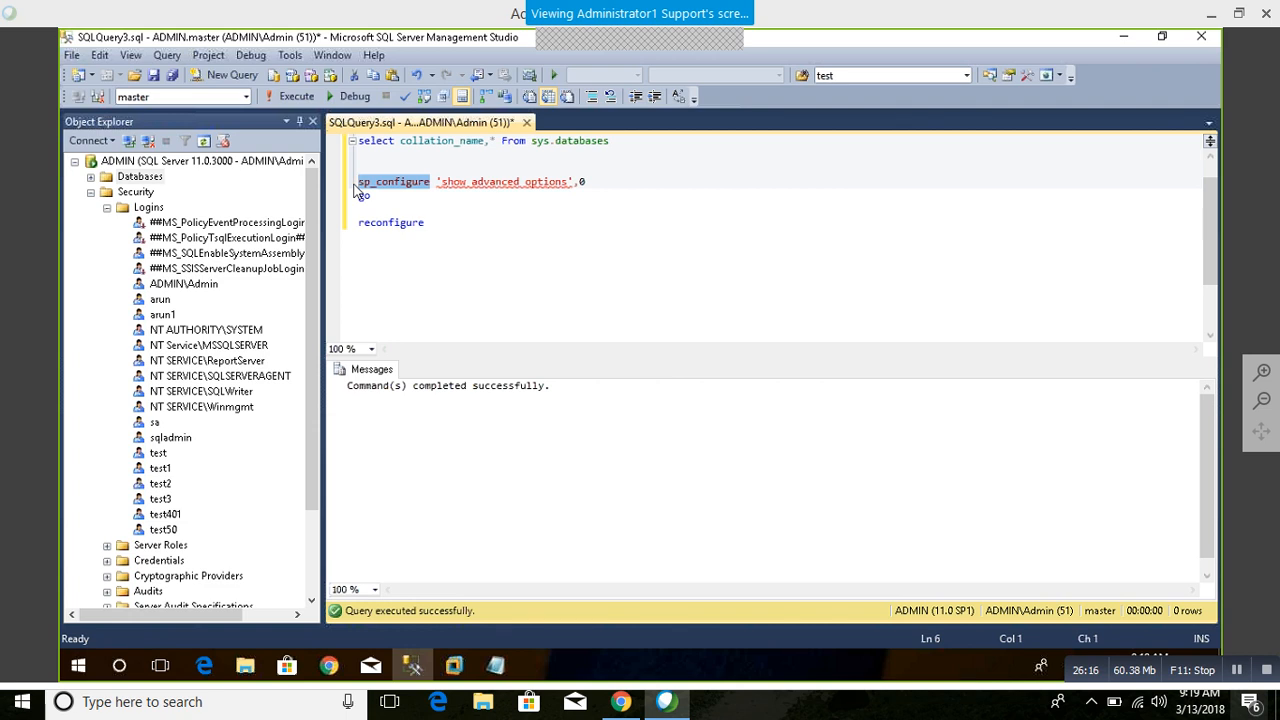
key("F5")
left_click(520, 370)
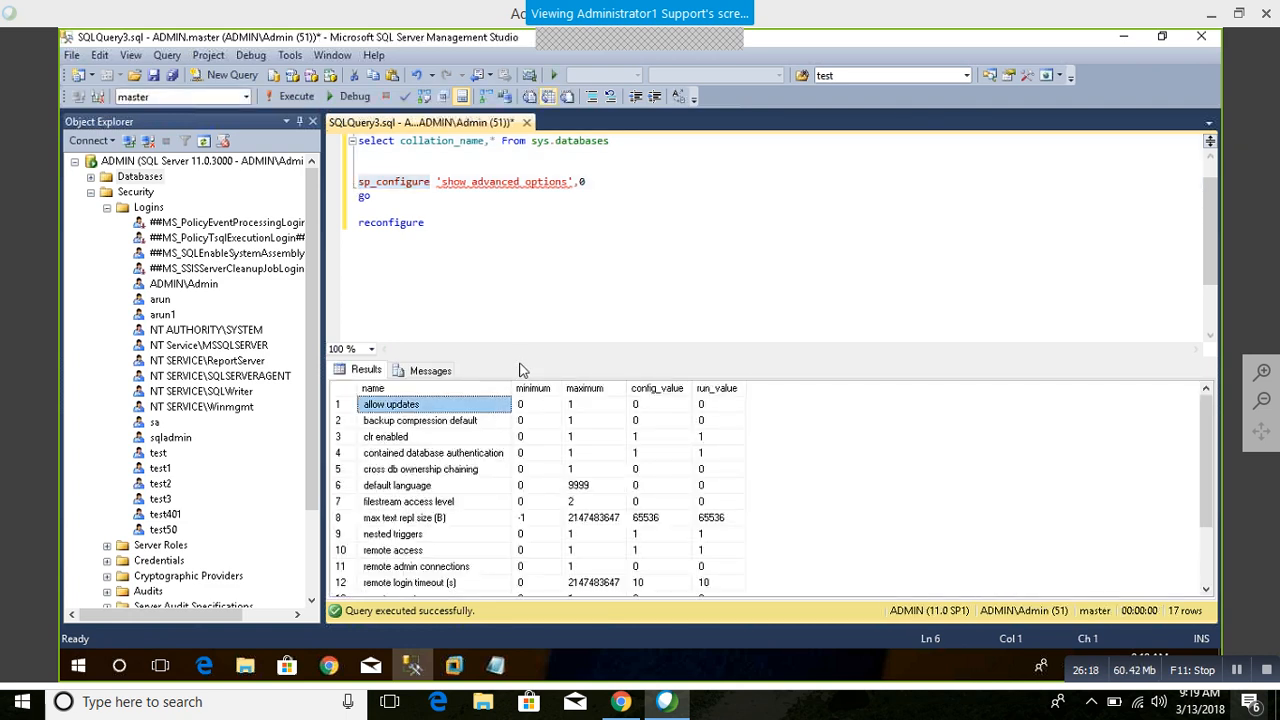
left_click_drag(520, 362, 540, 250)
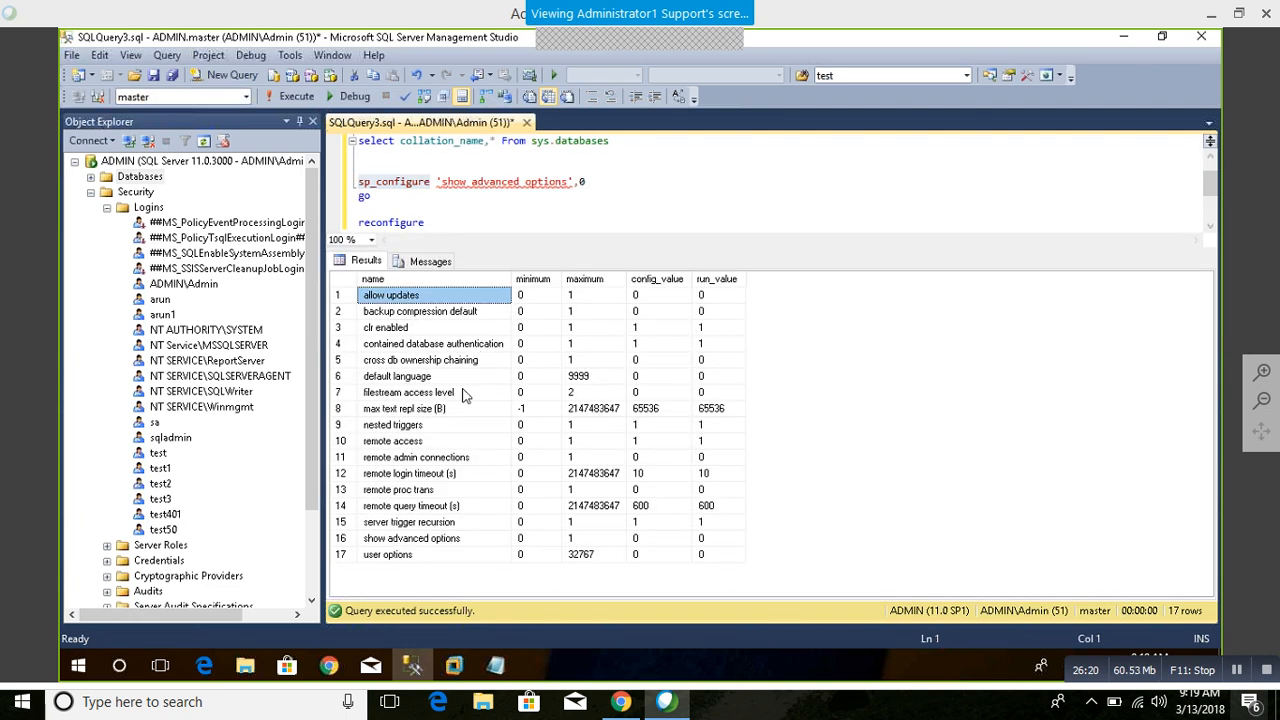
left_click(463, 394)
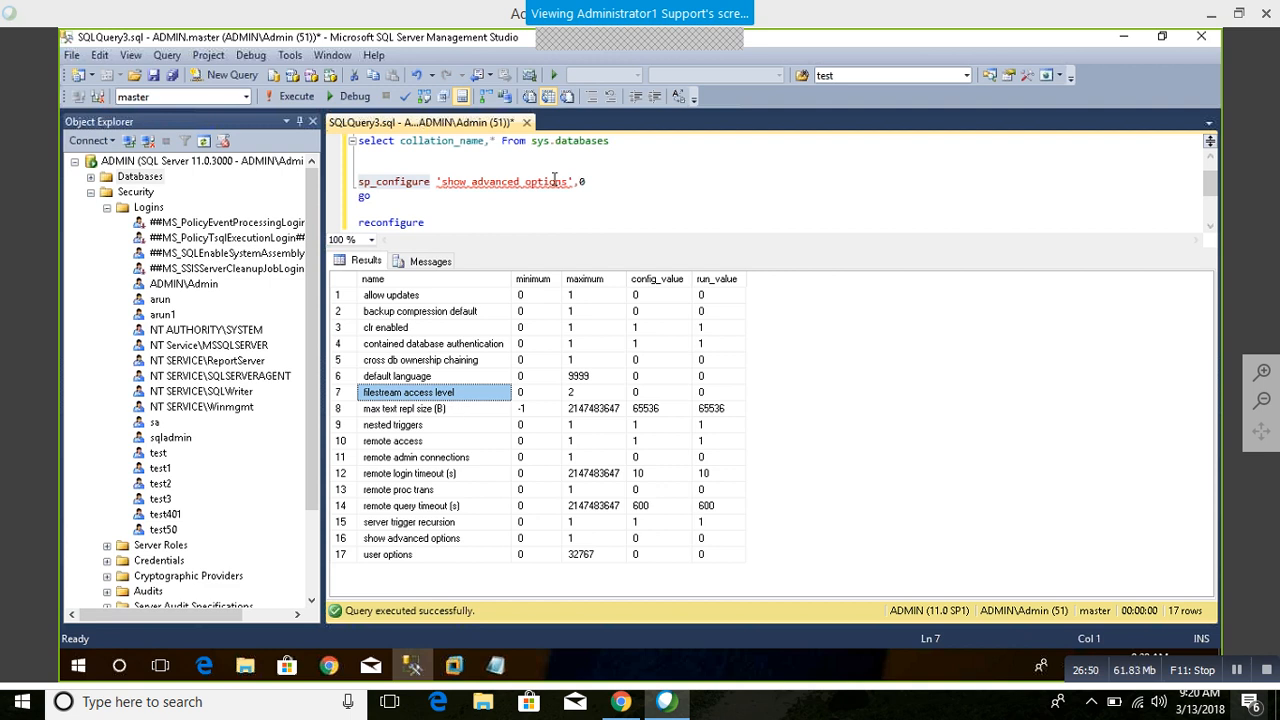
Step: Set the 'show advanced options' value to 1 and run the block from sp_configure through reconfigure
left_click(622, 180)
key("BackSpace")
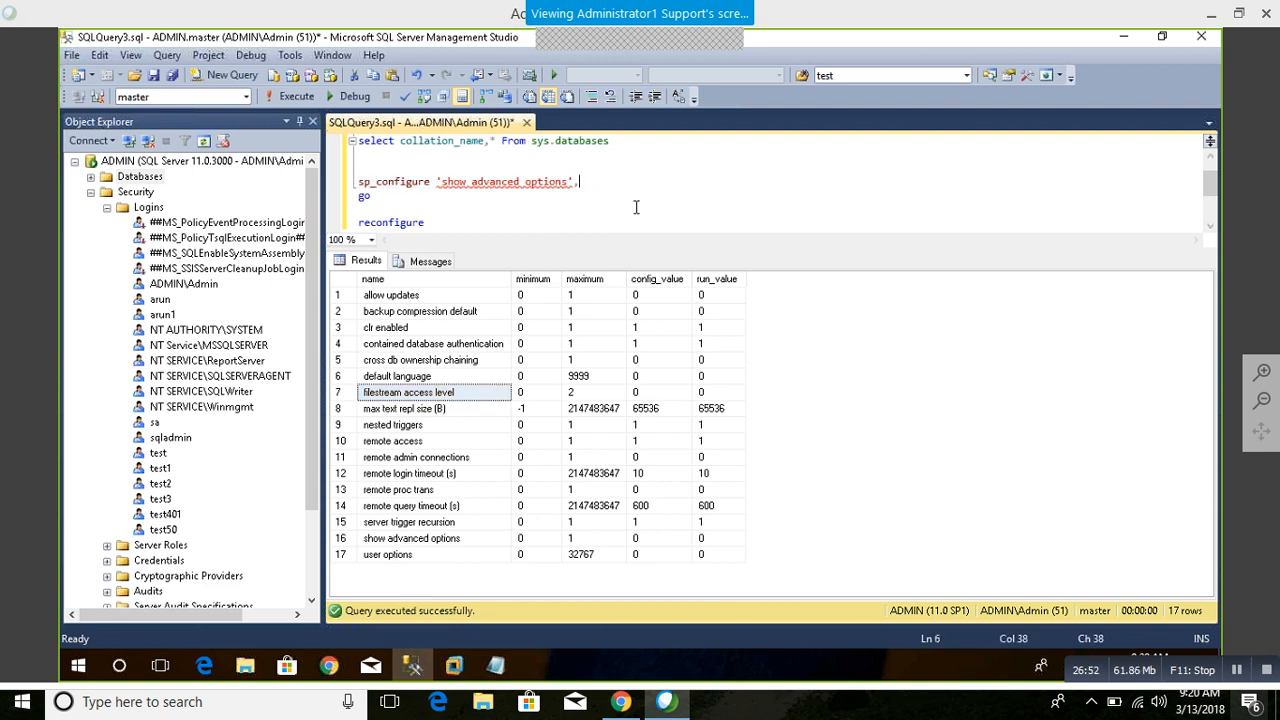
type("1")
left_click_drag(382, 202, 358, 182)
left_click(435, 223)
left_click(358, 182, "shift")
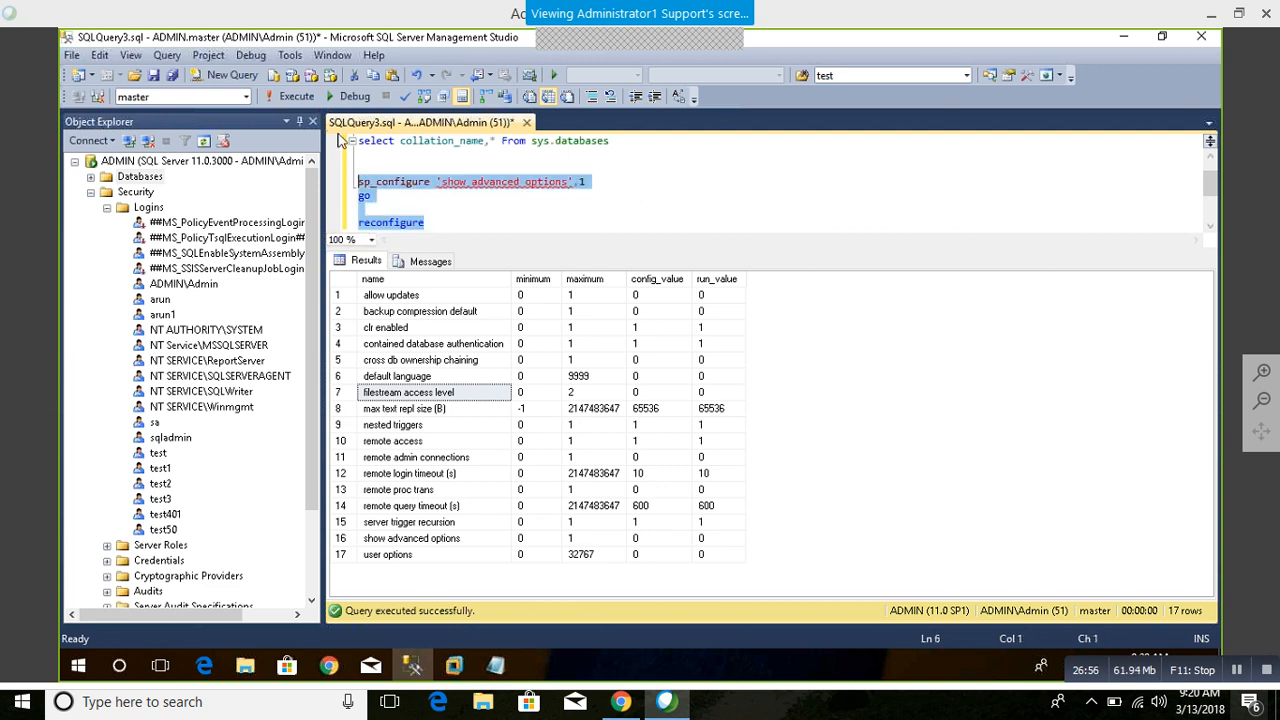
left_click(295, 97)
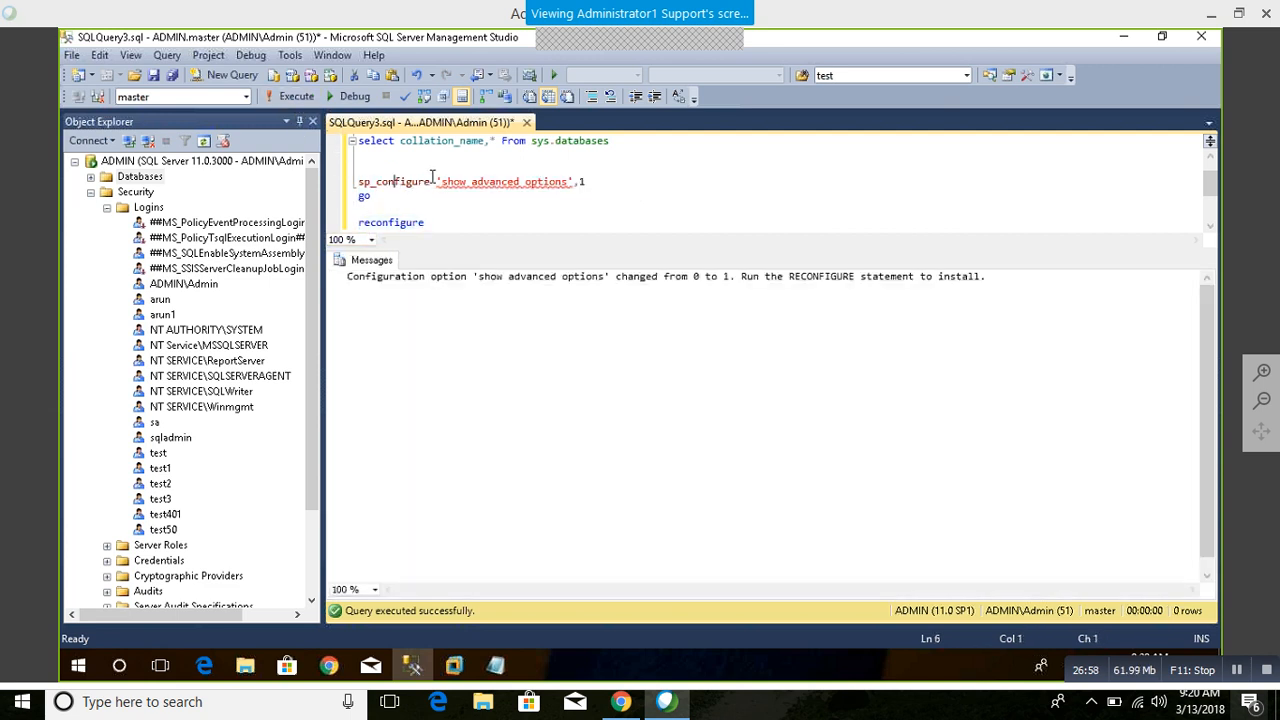
Step: Run sp_configure on its own again and check the option list down to xp_cmdshell
left_click_drag(430, 182, 307, 181)
left_click(296, 97)
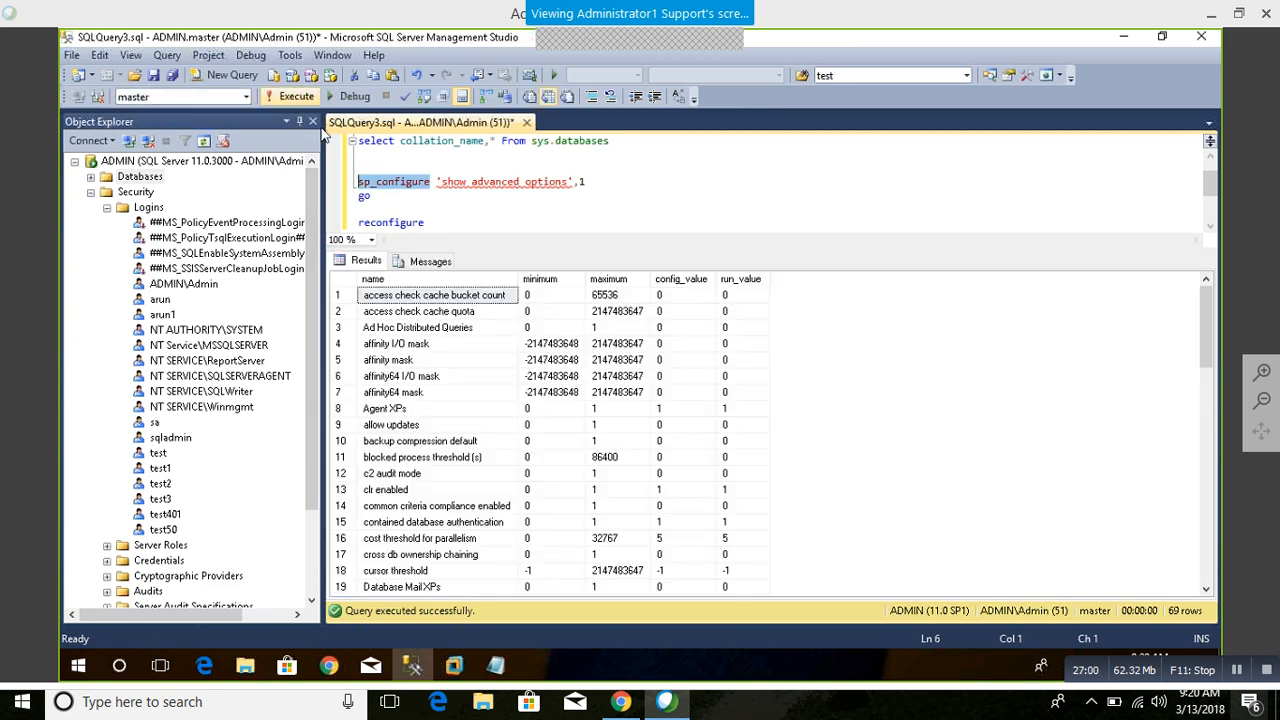
left_click(459, 458)
scroll(459, 475, "down", 12)
scroll(459, 484, "down", 5)
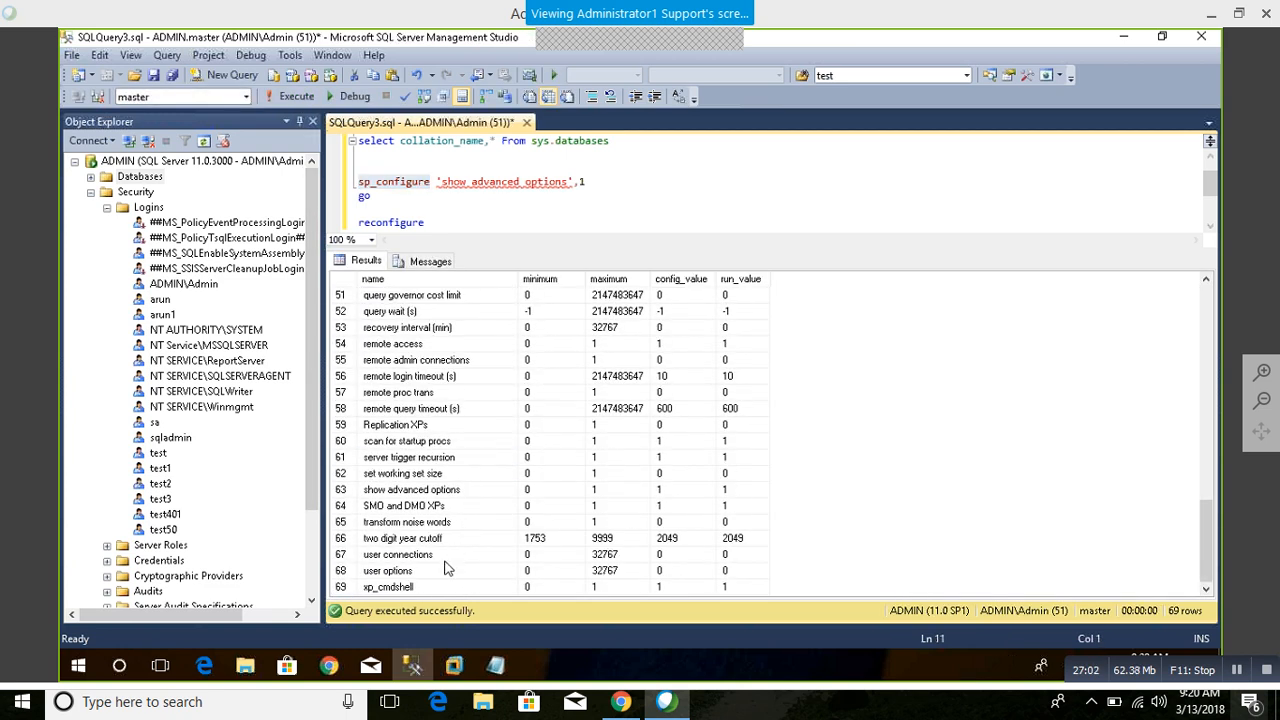
left_click(432, 588)
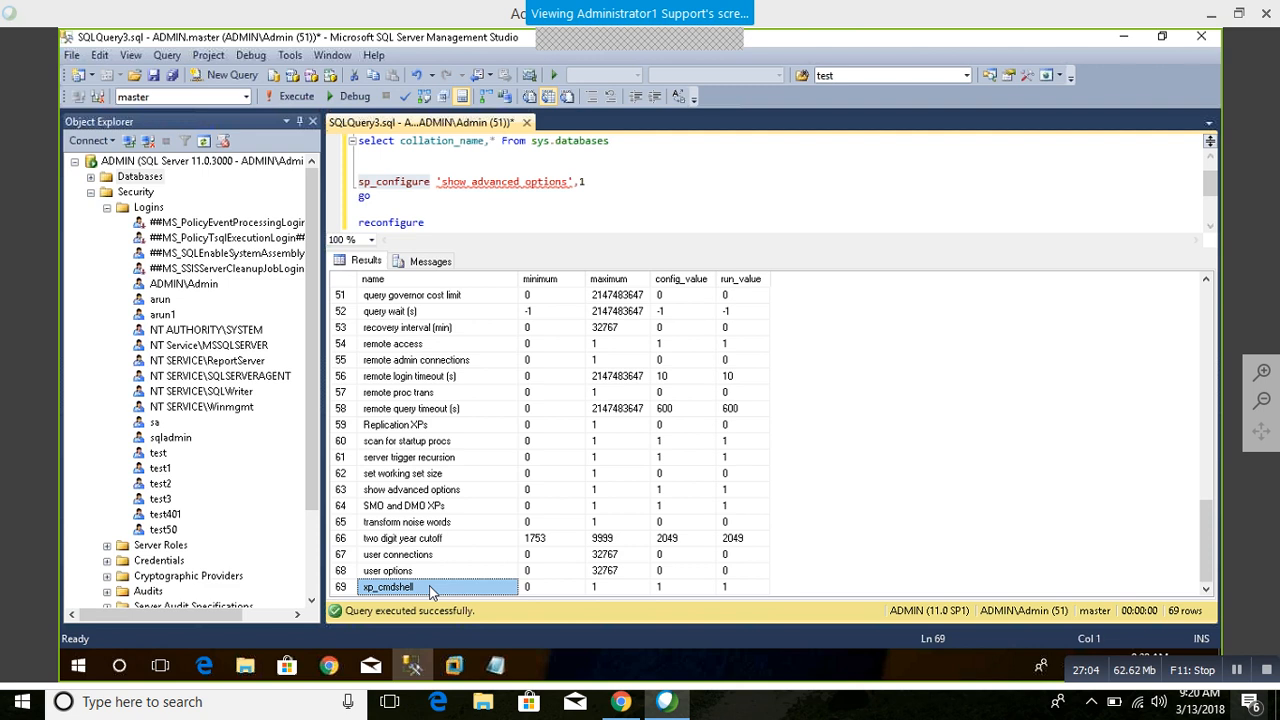
scroll(520, 435, "up", 5)
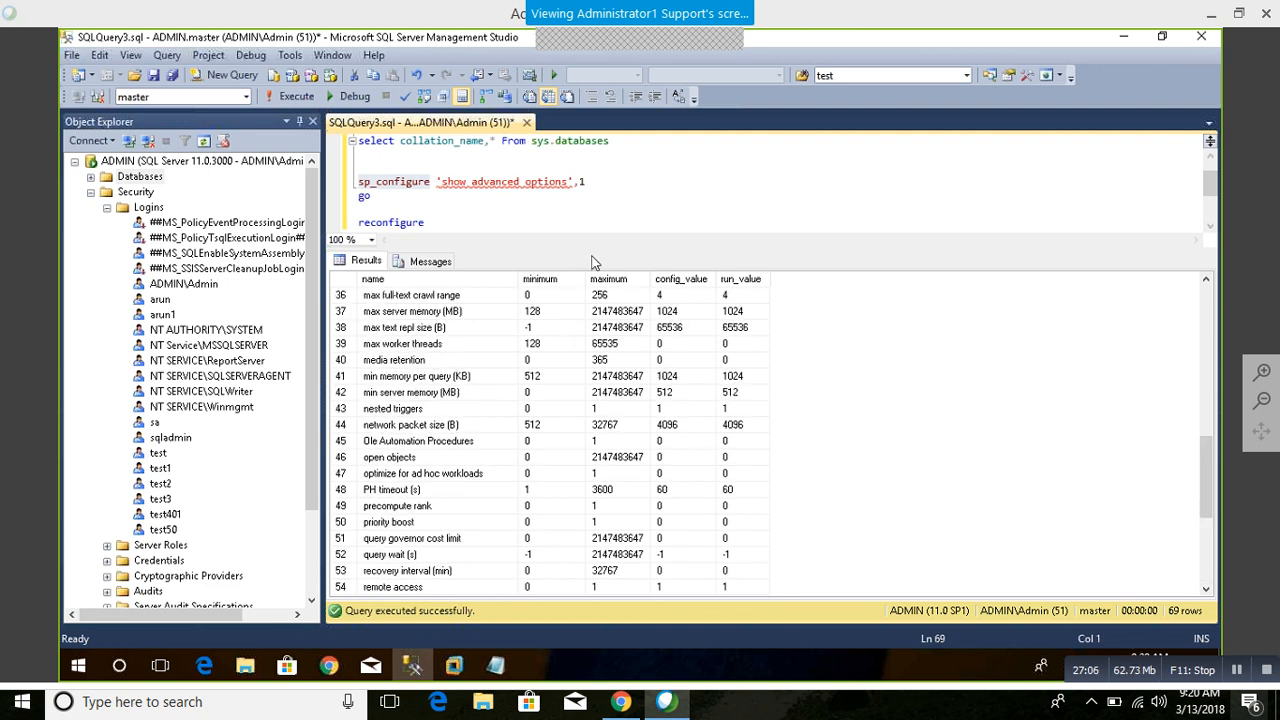
Step: Find the cost threshold for parallelism option in the results and inspect its config_value
left_click_drag(595, 250, 595, 274)
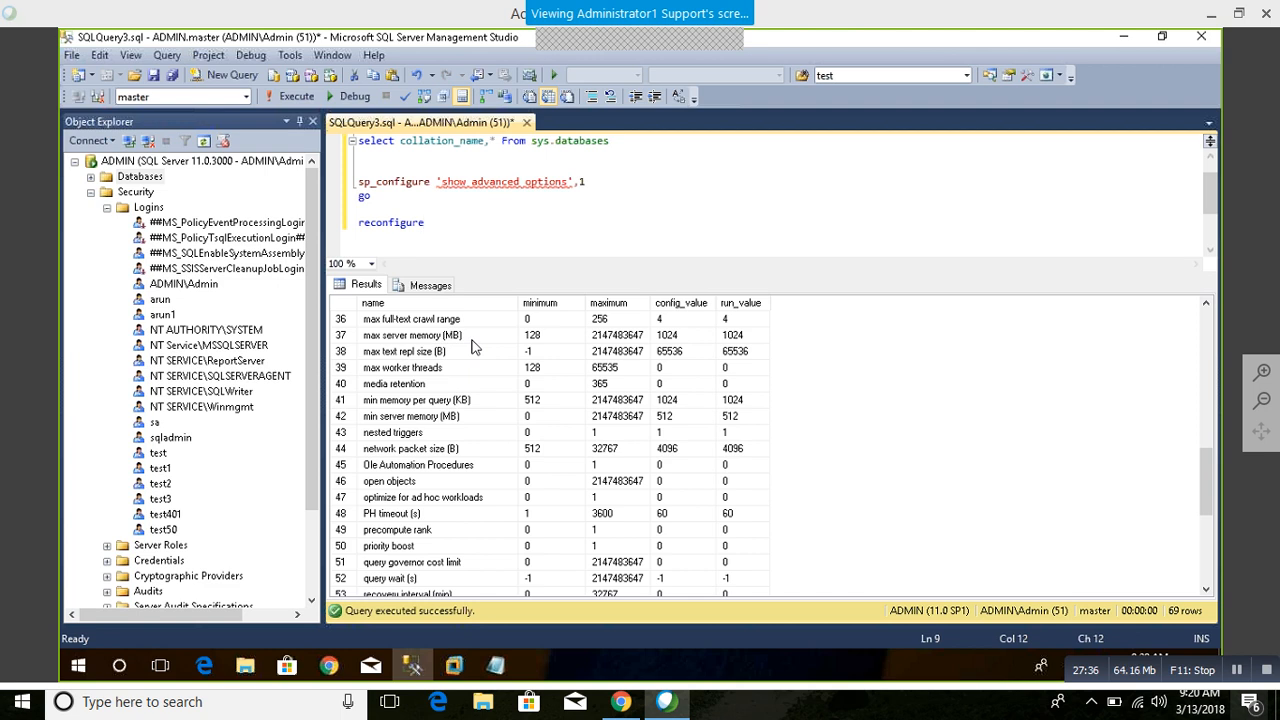
scroll(441, 491, "up", 7)
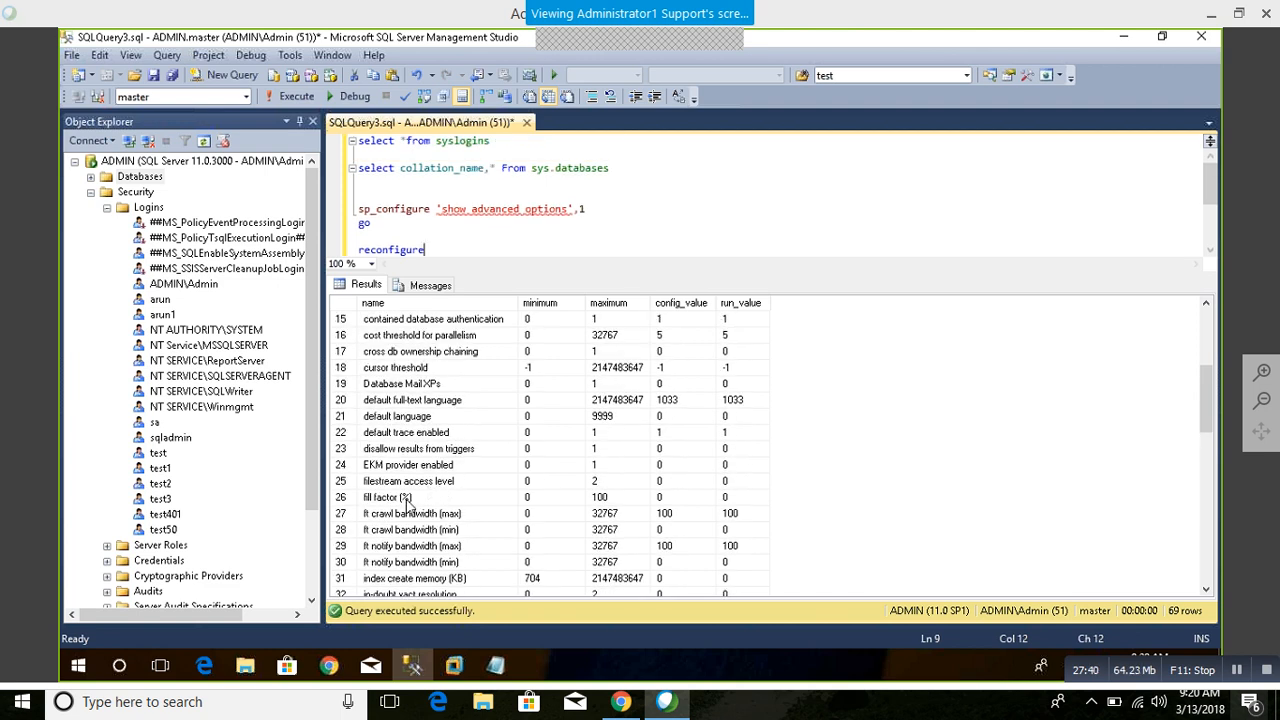
scroll(407, 503, "up", 2)
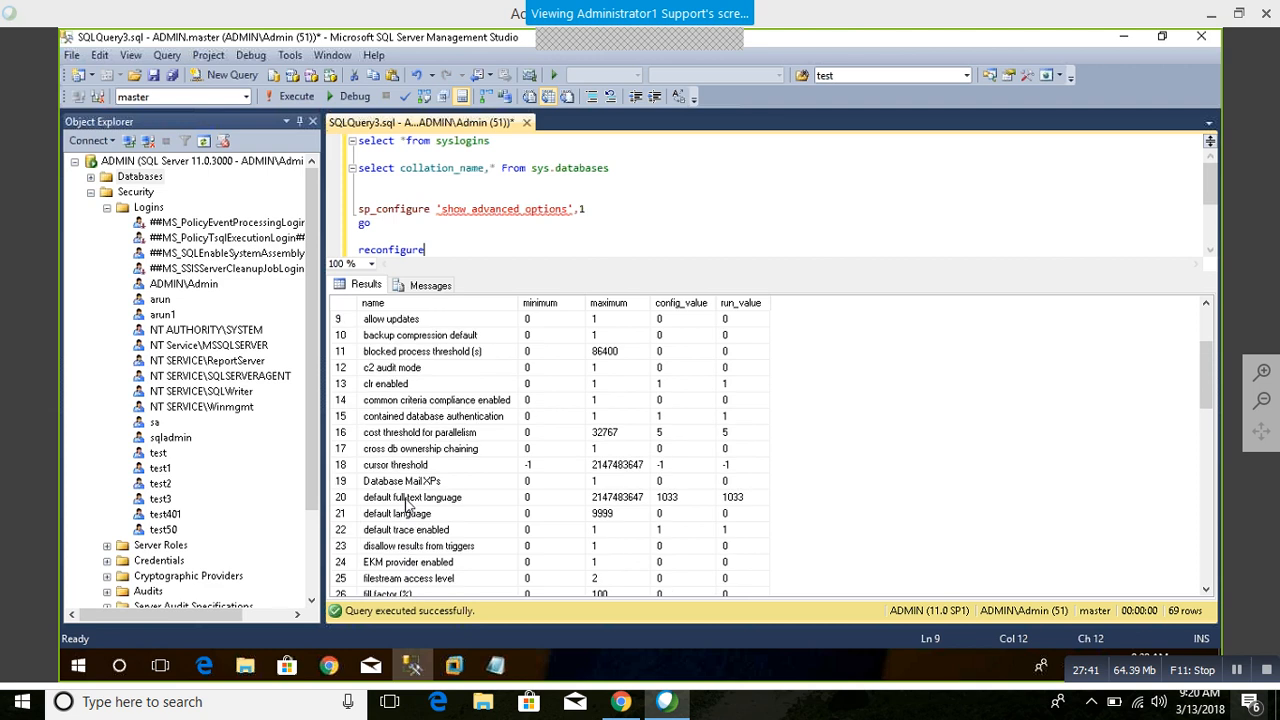
left_click(410, 433)
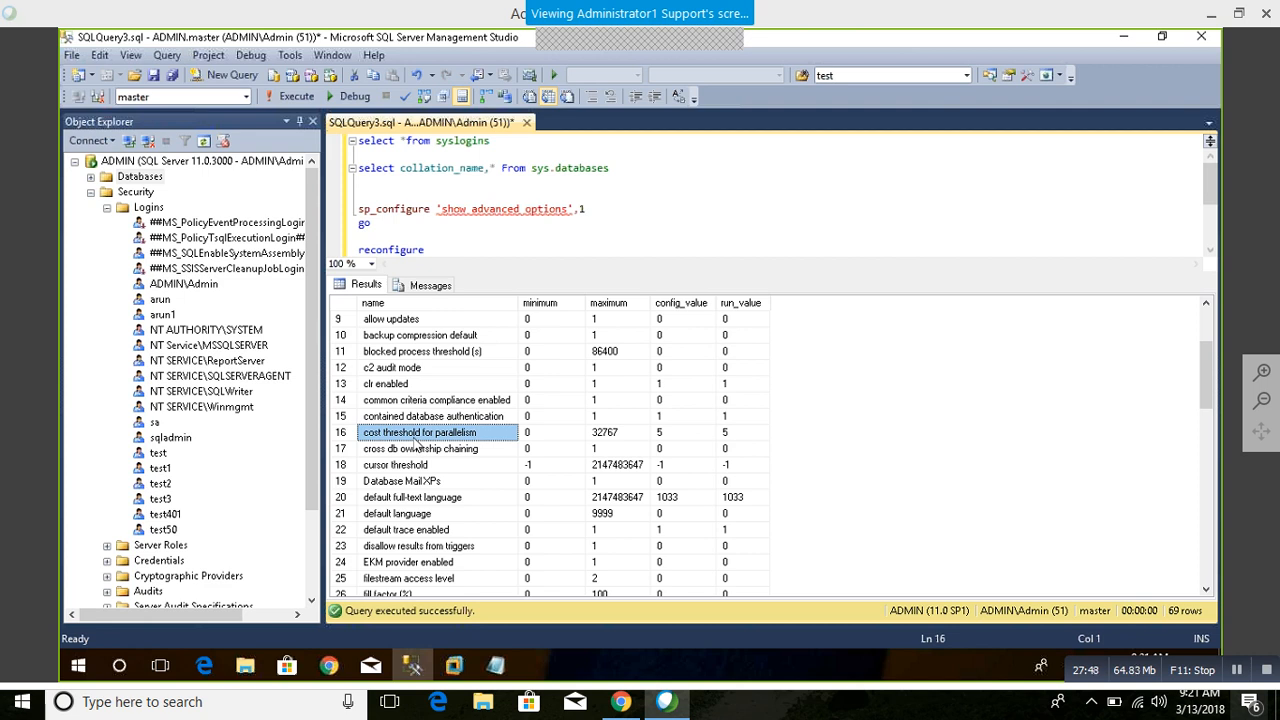
left_click(668, 434)
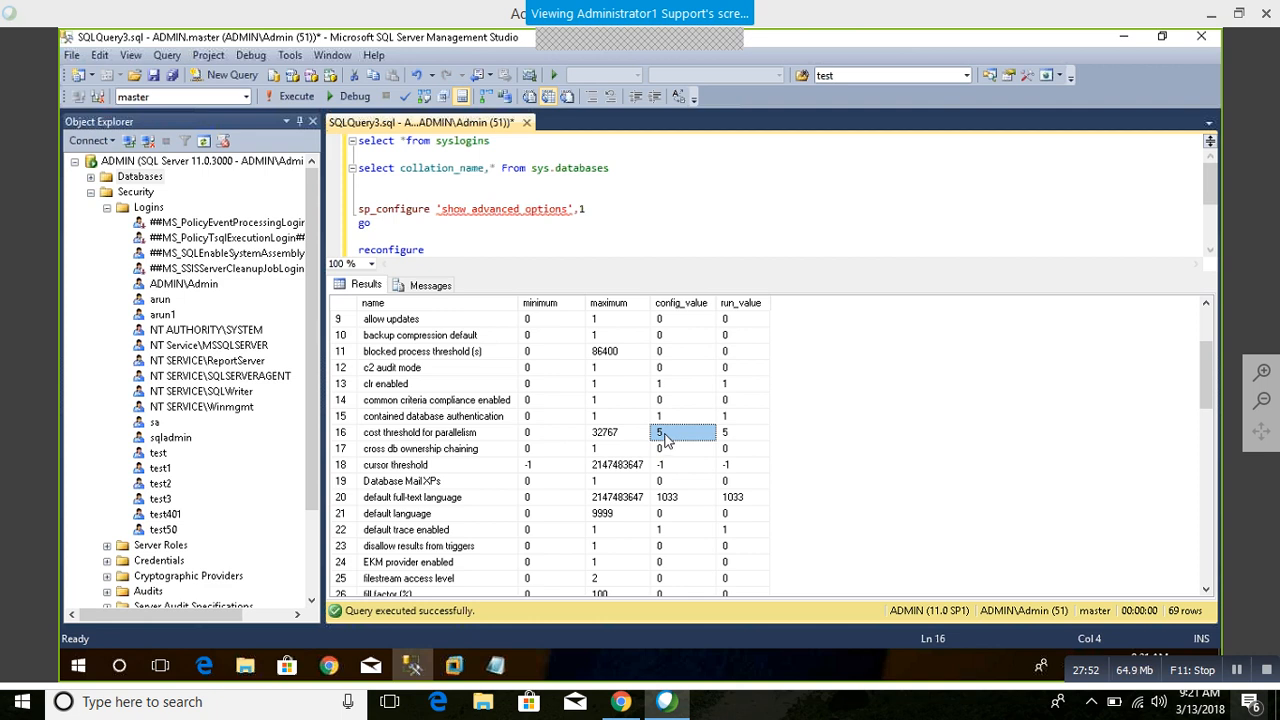
left_click(447, 438)
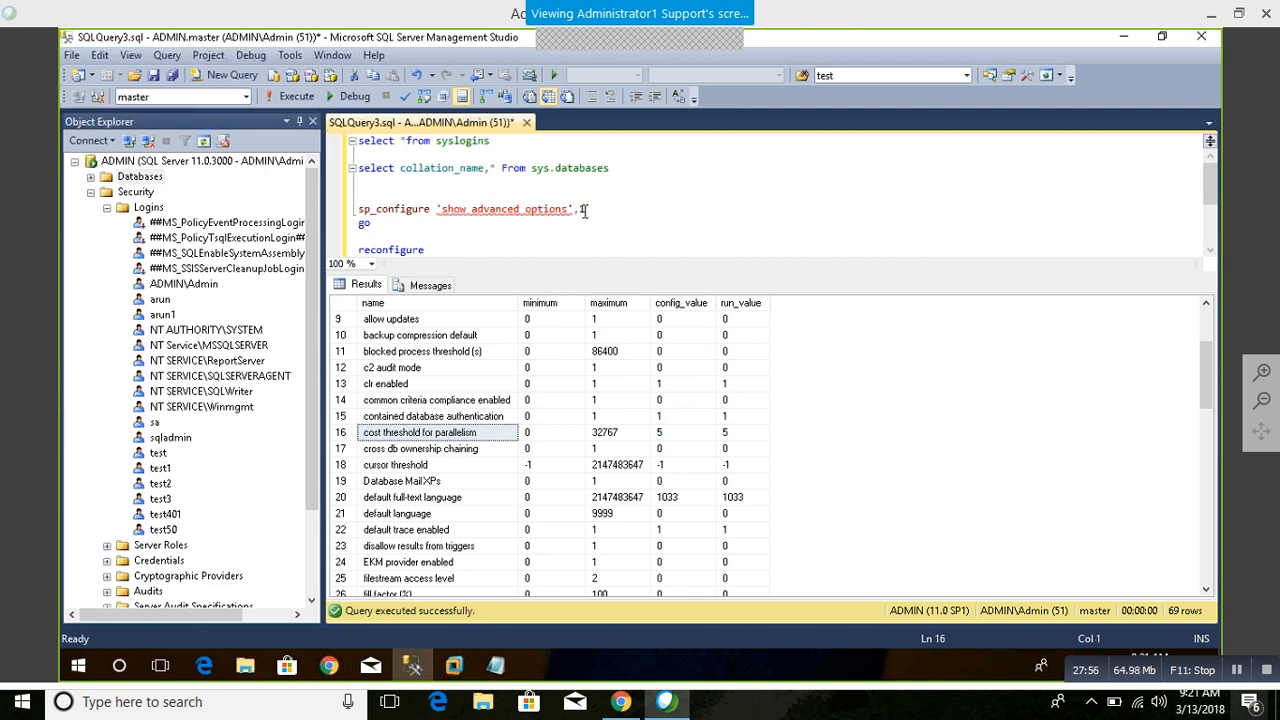
Step: Duplicate the sp_configure, go and reconfigure block below the existing reconfigure line
left_click_drag(428, 250, 348, 207)
key("ctrl+c")
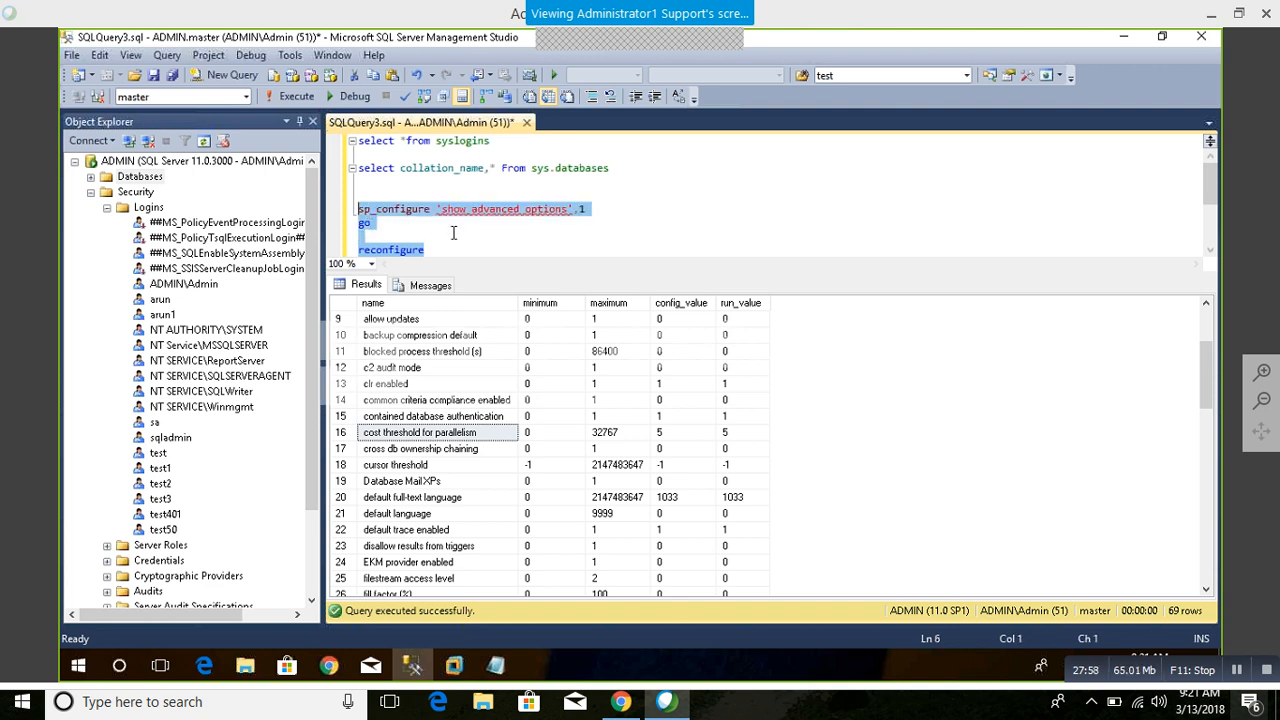
scroll(462, 233, "down", 1)
left_click(477, 210)
key("Return")
key("Return")
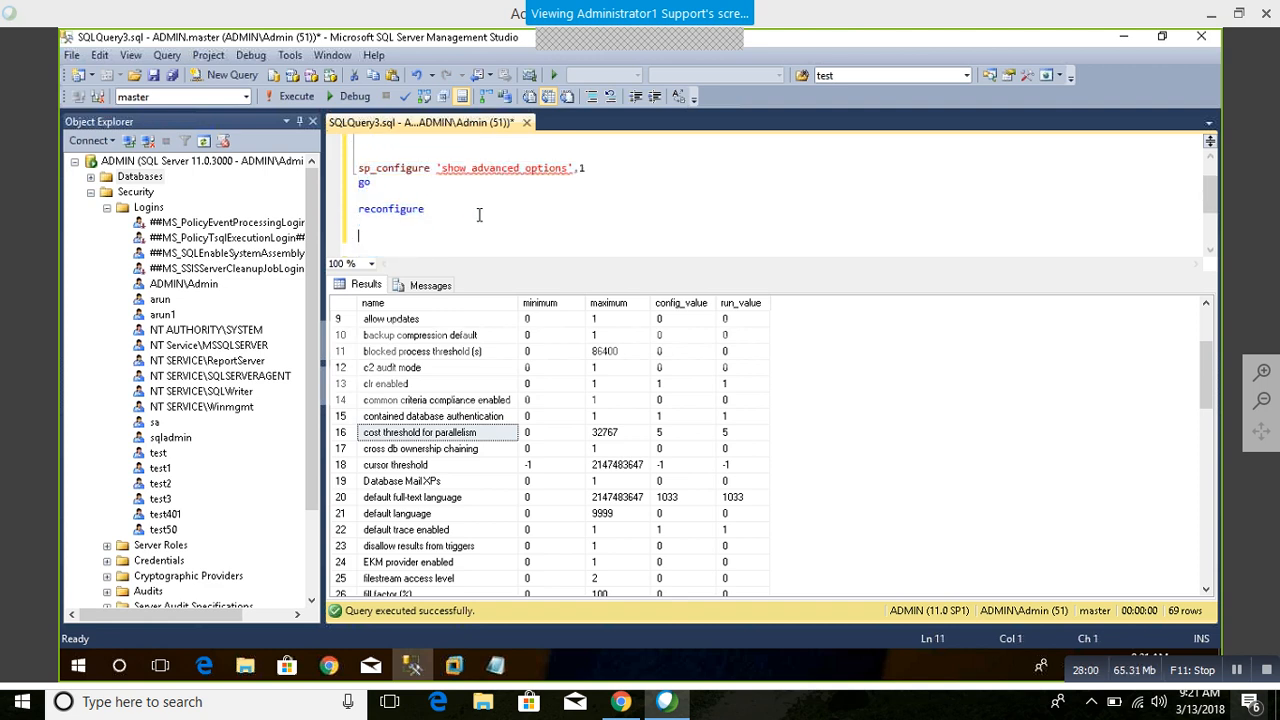
key("ctrl+v")
Step: Replace the option name in the copied block with 'cost threshold for parallelism', keeping value 1, and run that block
left_click(450, 416)
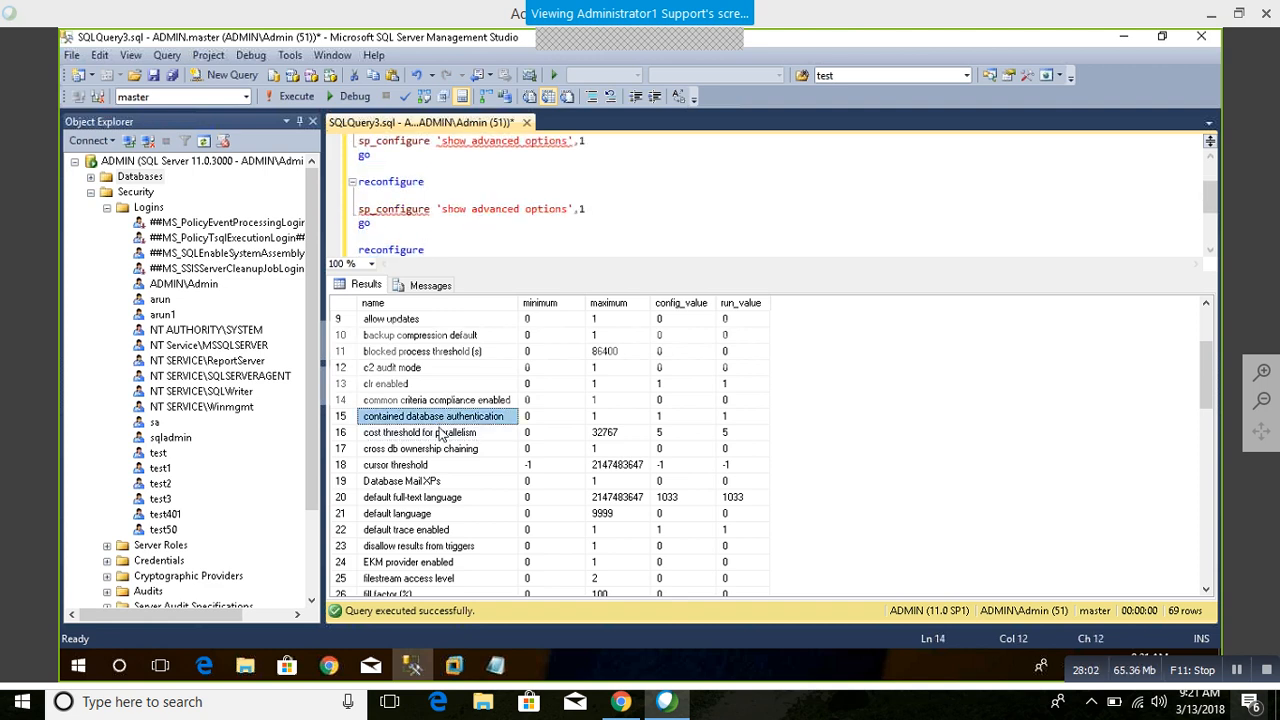
left_click(444, 432)
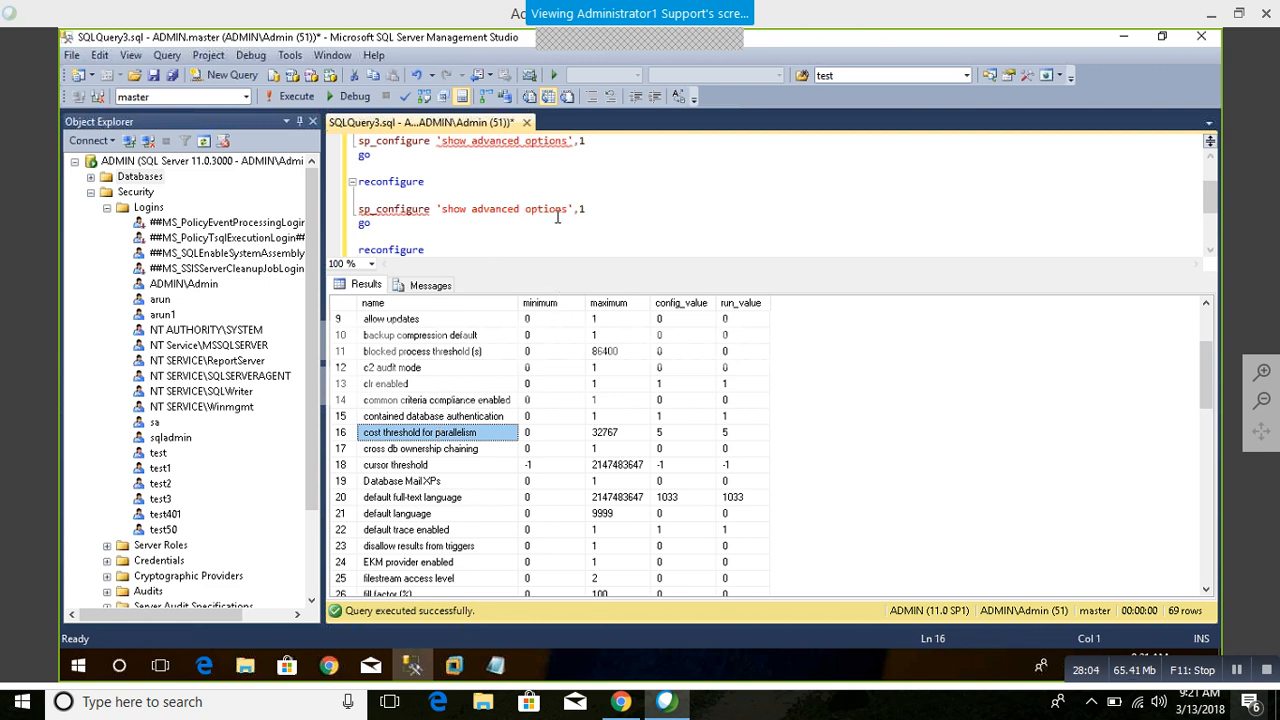
left_click_drag(566, 209, 442, 209)
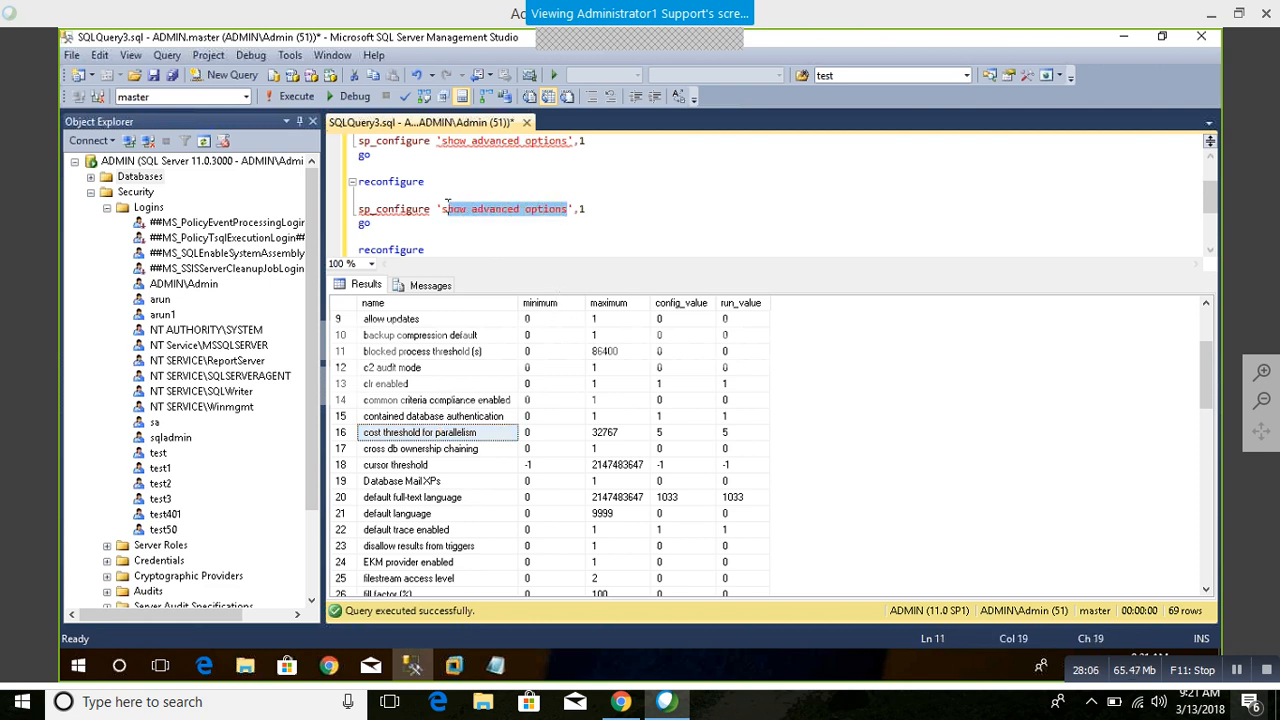
type("cost threshold for parallelism")
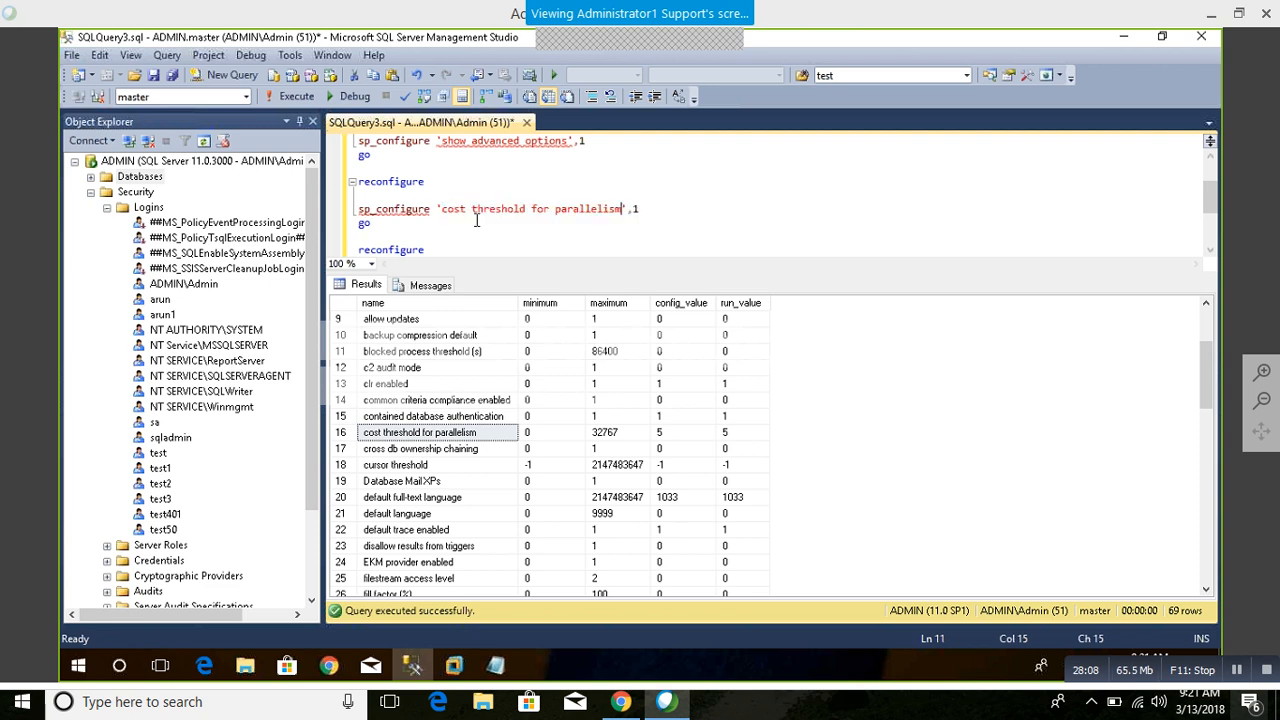
left_click(578, 240)
left_click_drag(426, 250, 342, 208)
key("F5")
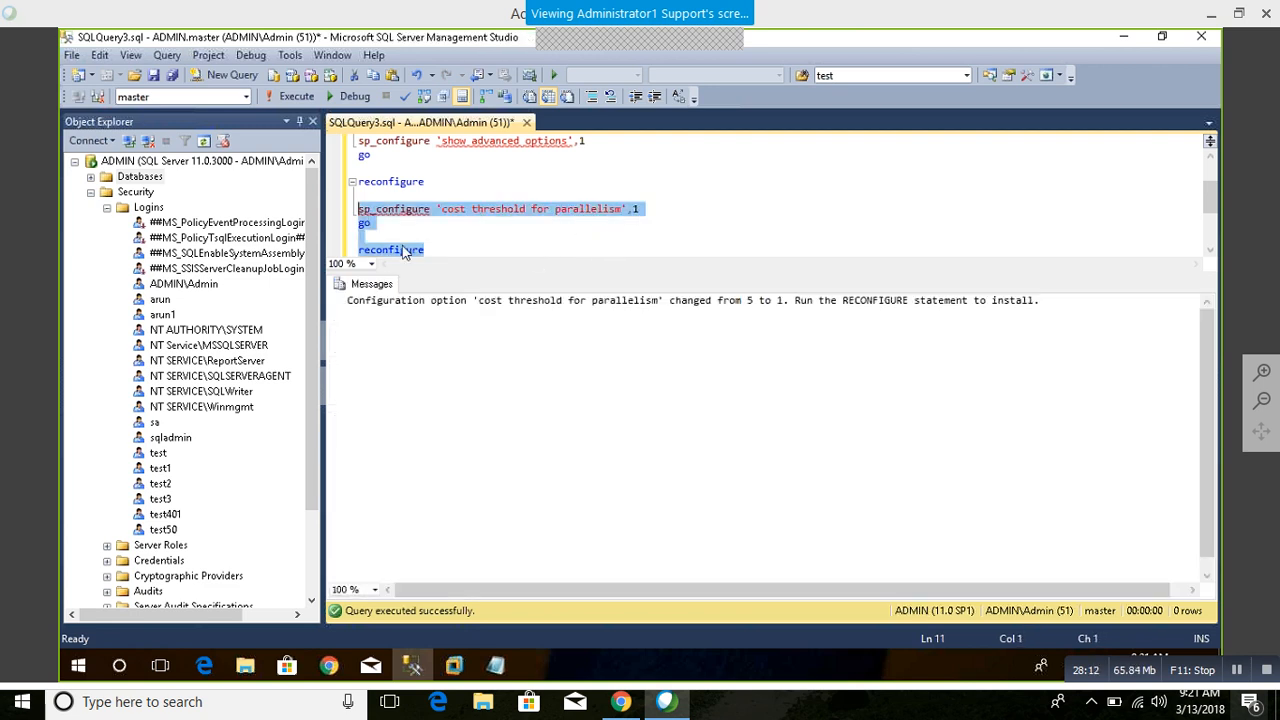
Step: Run only the sp_configure part of the copied block and check the config_value of cost threshold for parallelism
left_click(431, 209)
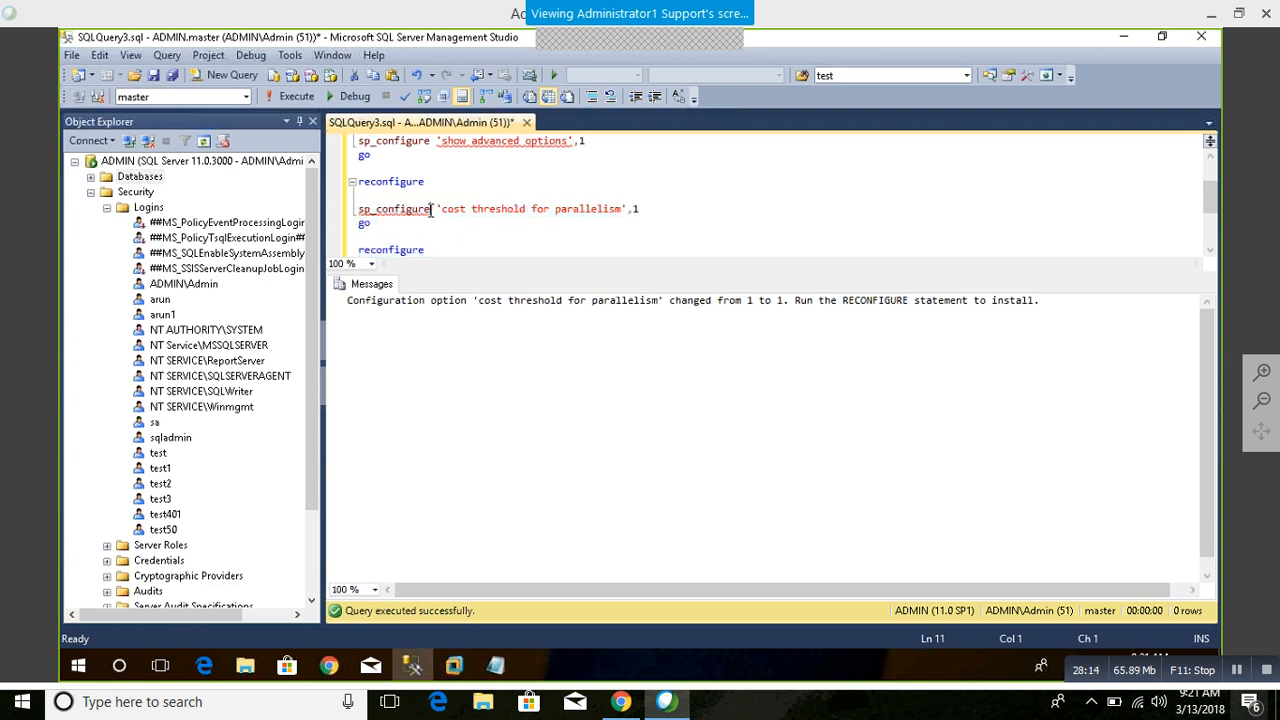
left_click_drag(431, 209, 277, 208)
key("F5")
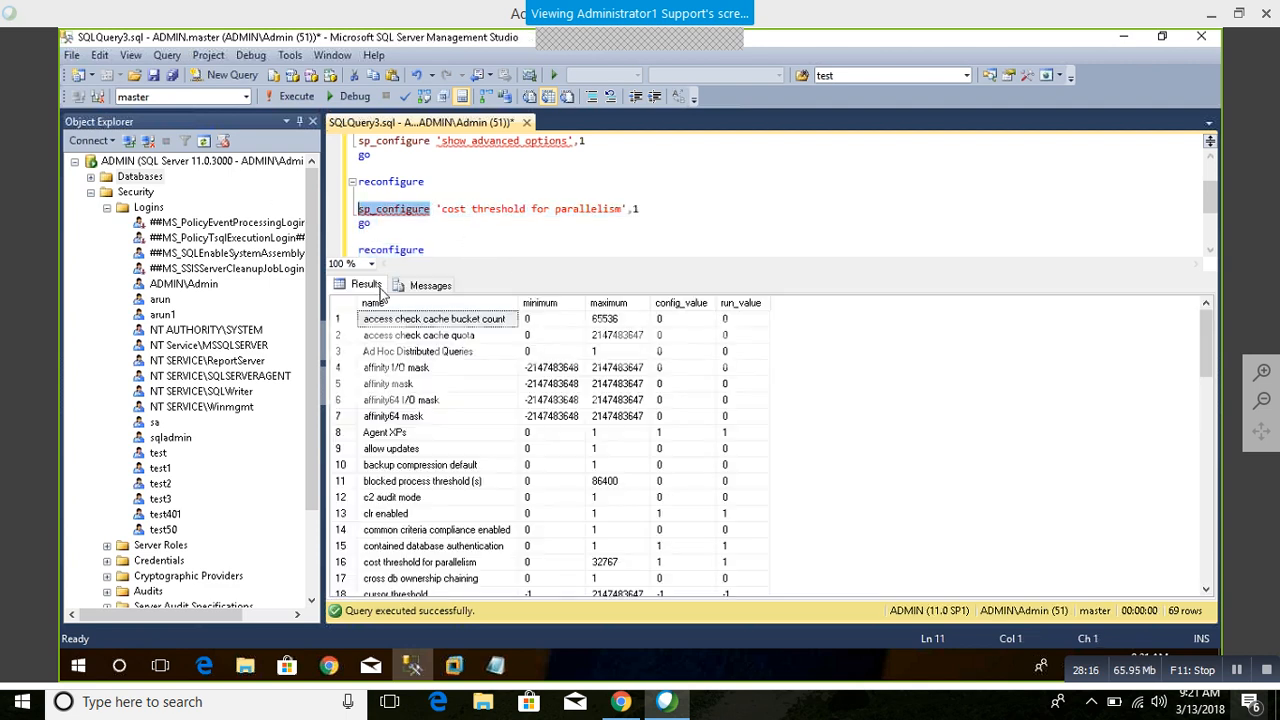
left_click(458, 420)
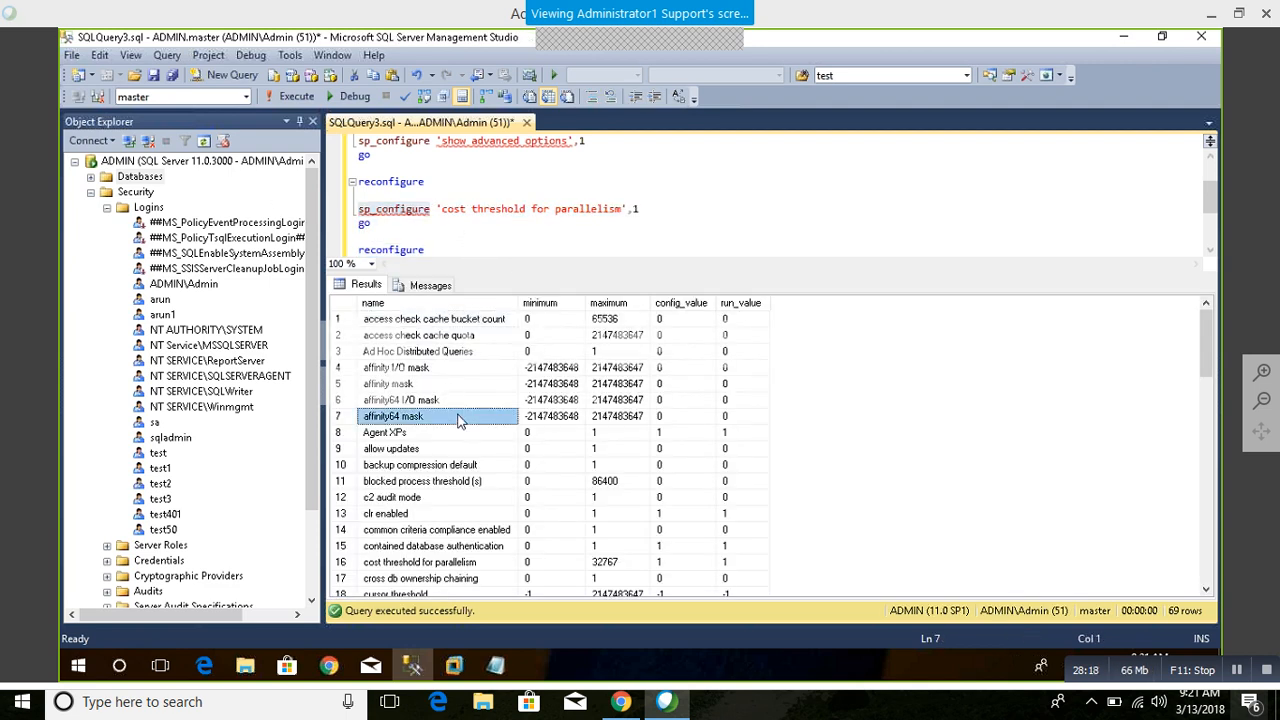
scroll(458, 420, "down", 3)
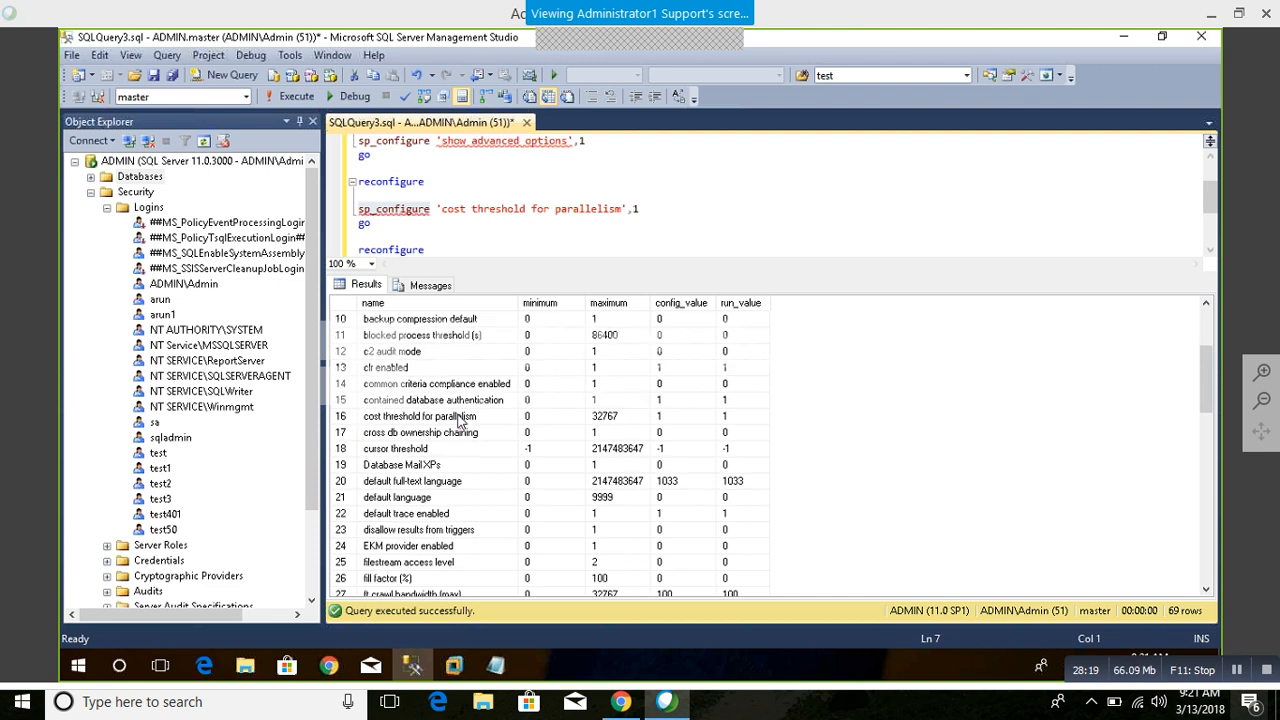
left_click(451, 389)
left_click(447, 401)
left_click(443, 418)
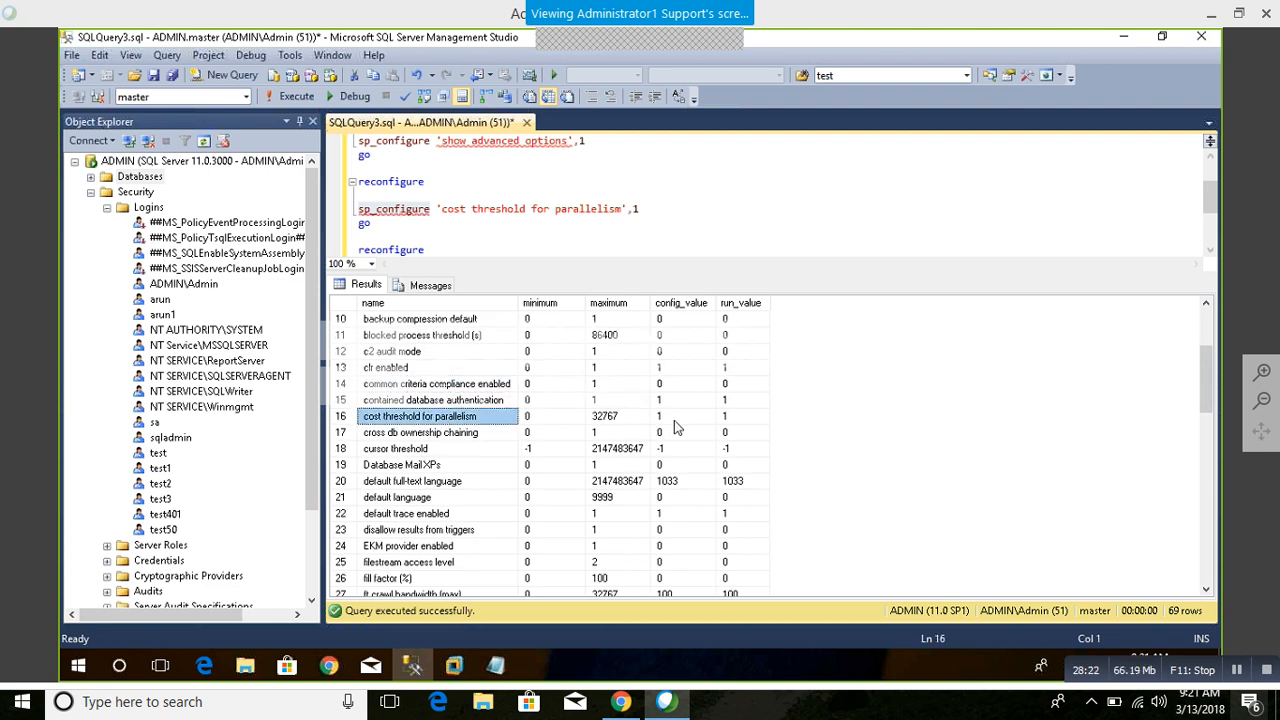
left_click(674, 418)
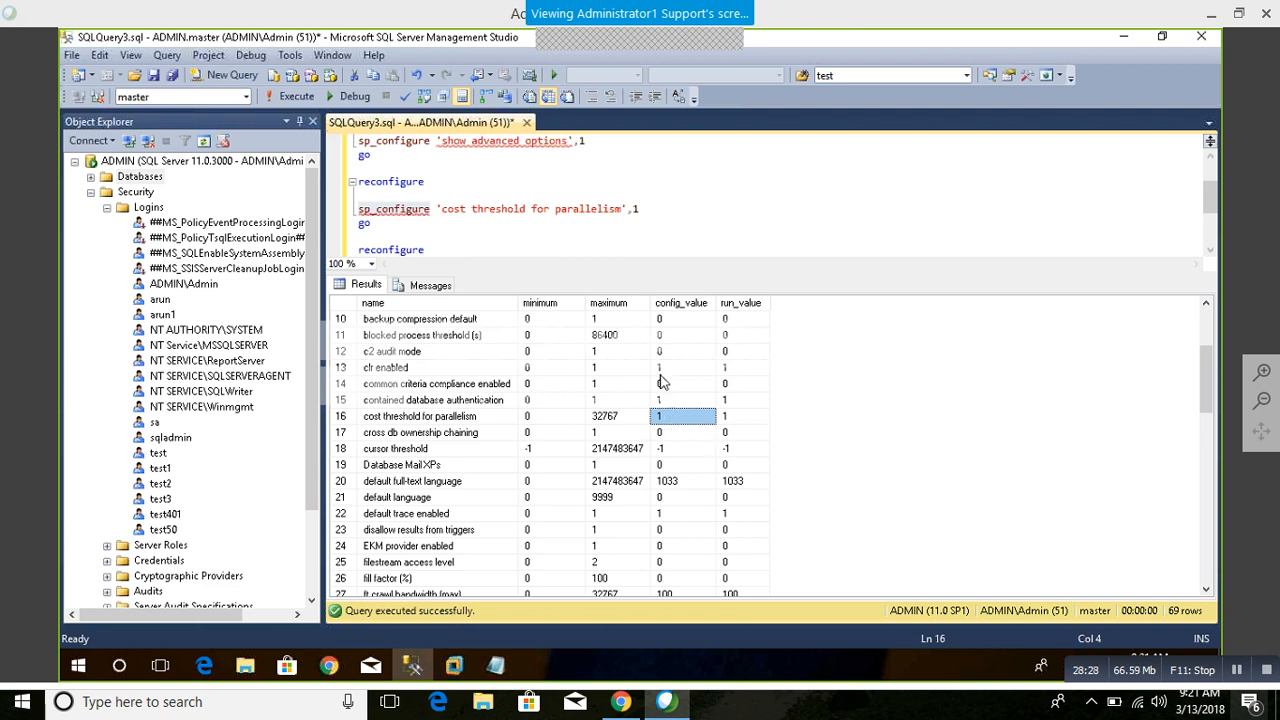
Step: Review the config_value column down to the last option, then locate max degree of parallelism and max server memory (MB) in the results
left_click_drag(660, 335, 698, 617)
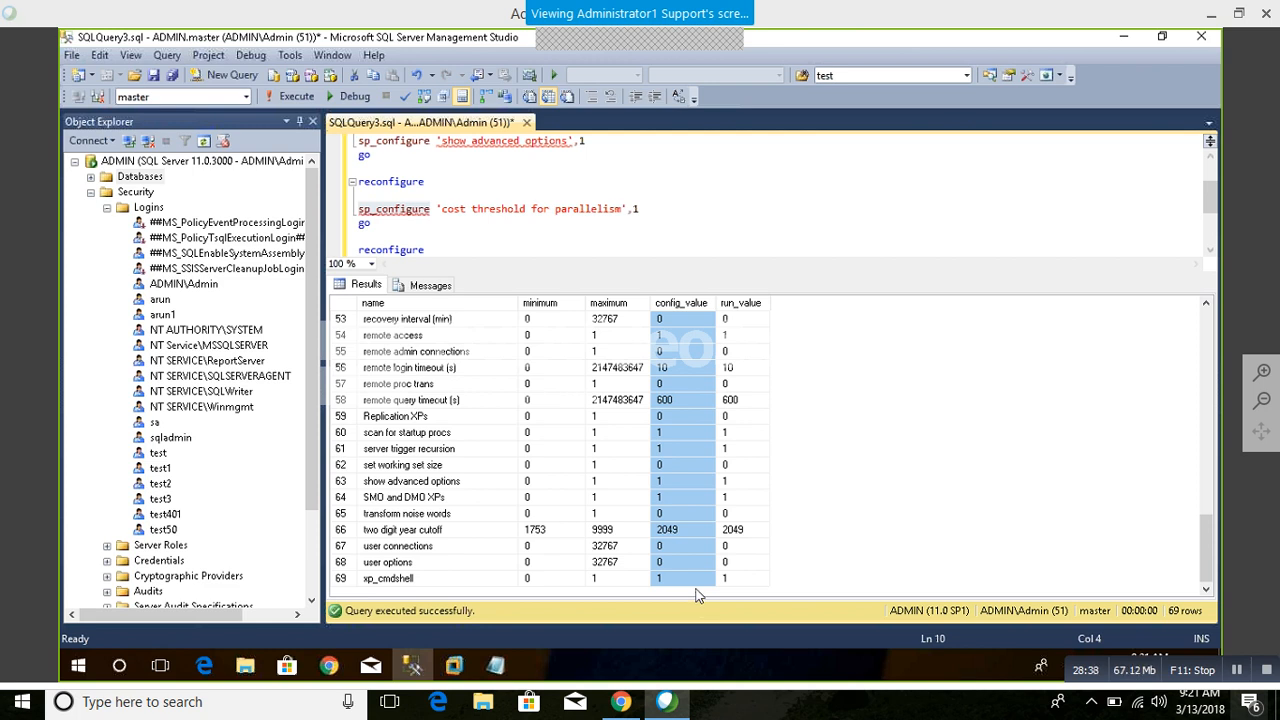
left_click(665, 432)
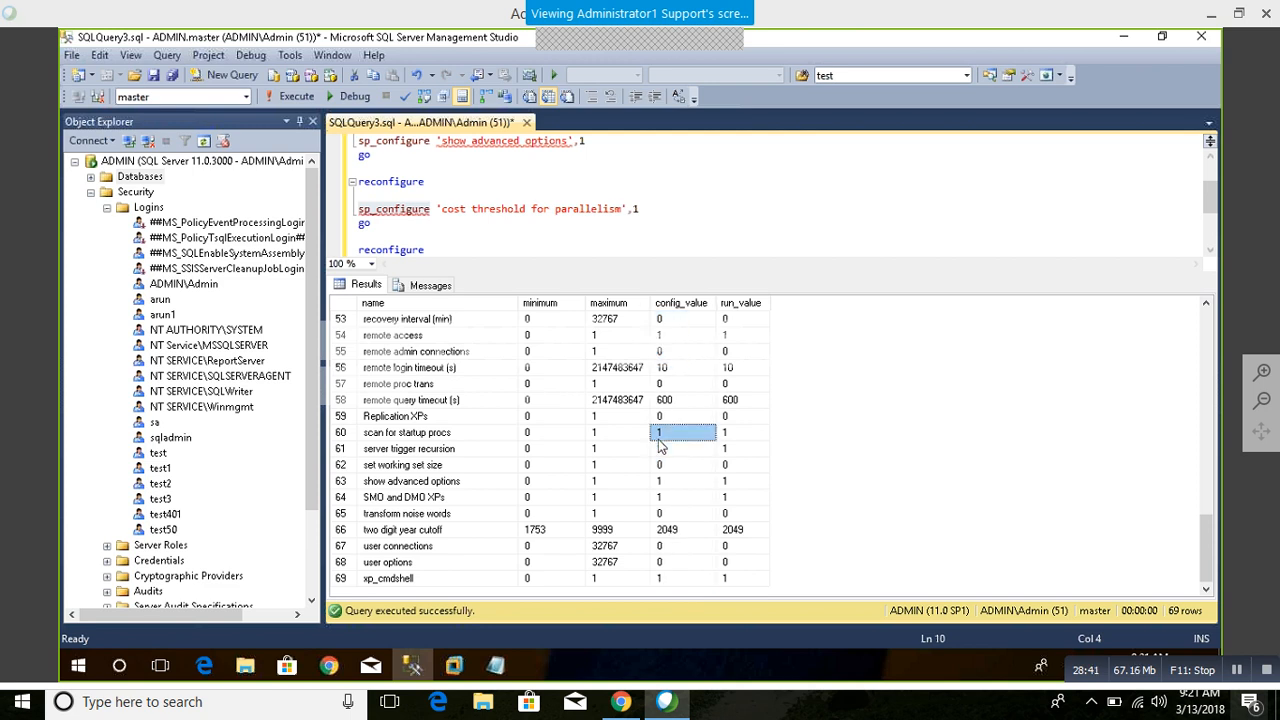
left_click(447, 452)
scroll(447, 458, "up", 4)
scroll(447, 458, "up", 3)
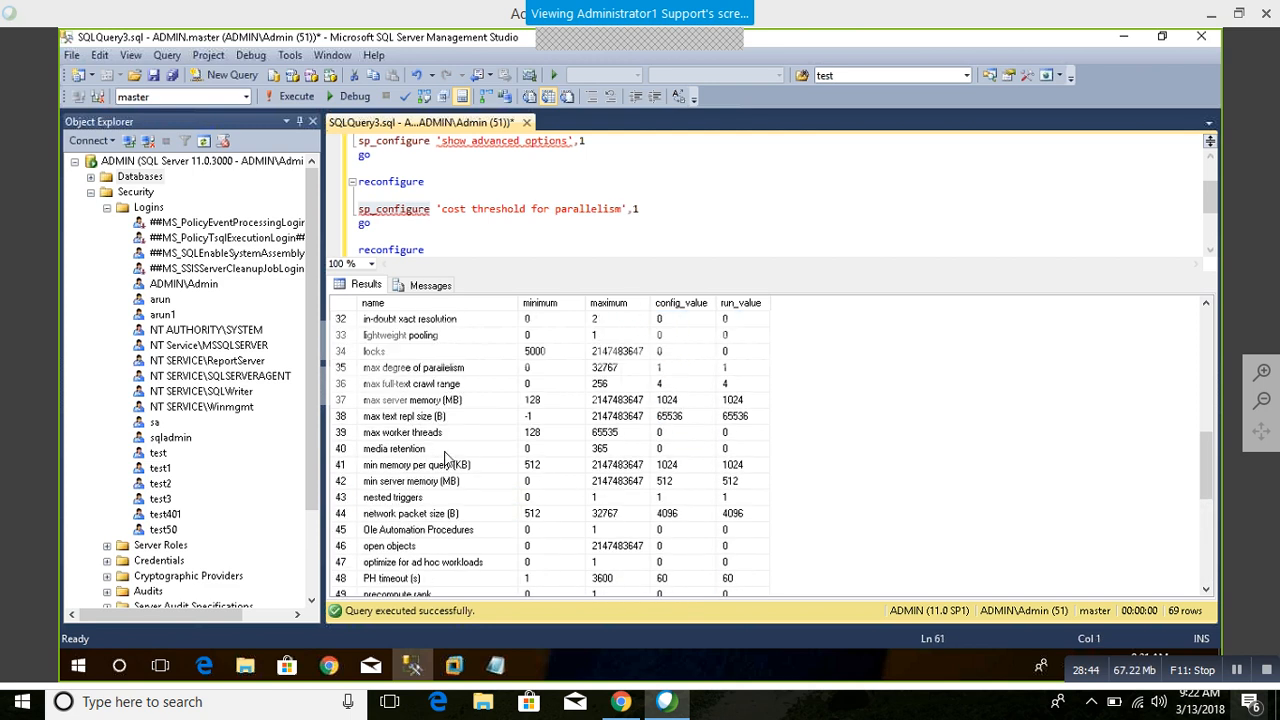
left_click(443, 372)
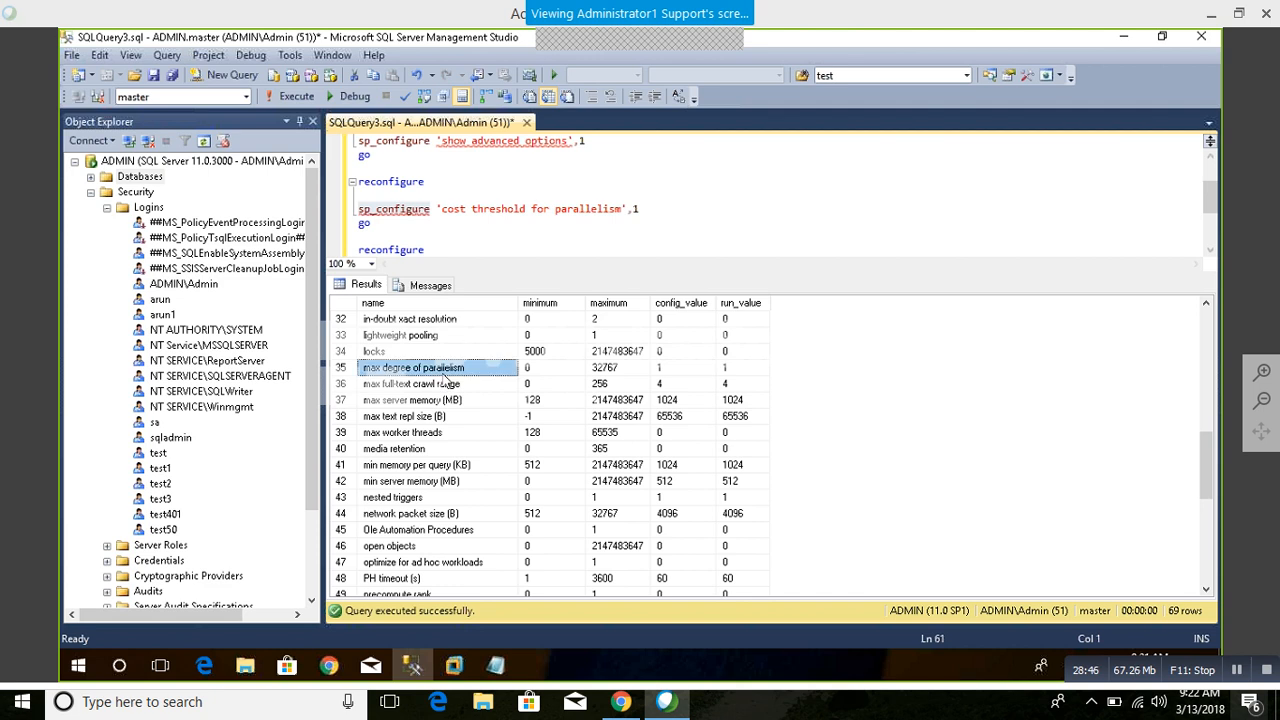
left_click(437, 402)
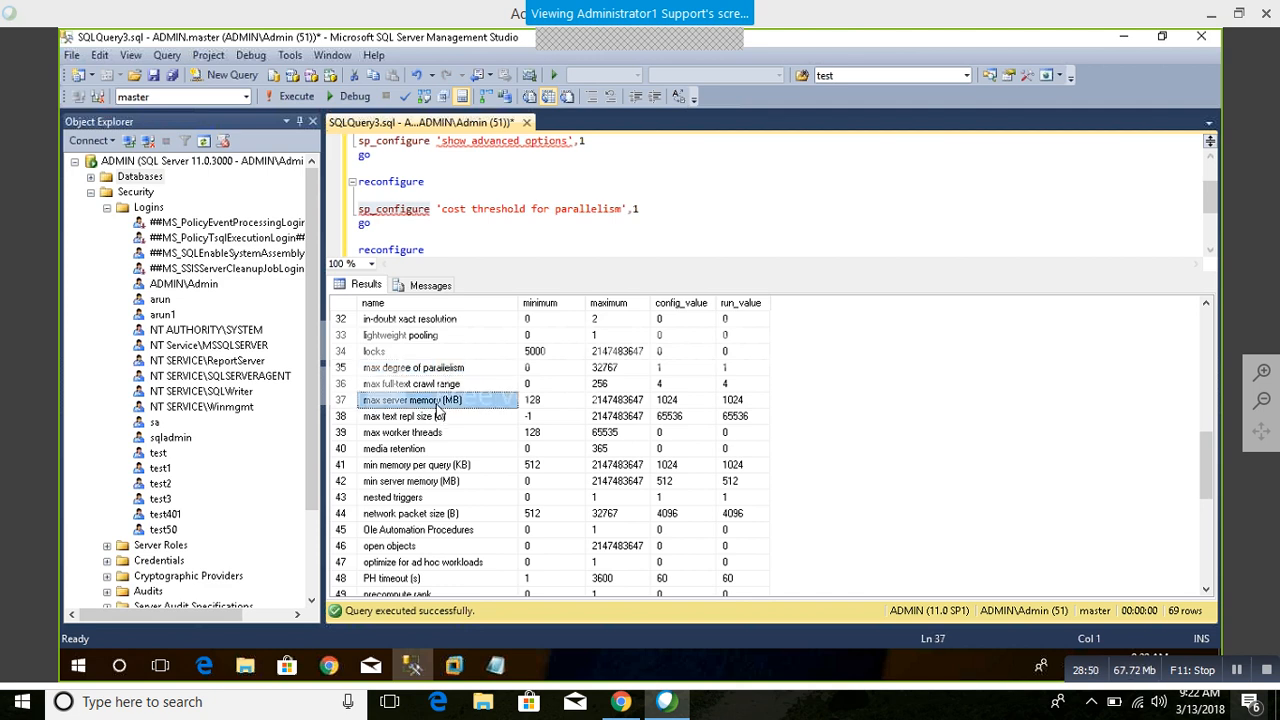
Step: Look through the remaining server options and inspect the config_value of contained database authentication
scroll(454, 434, "down", 1)
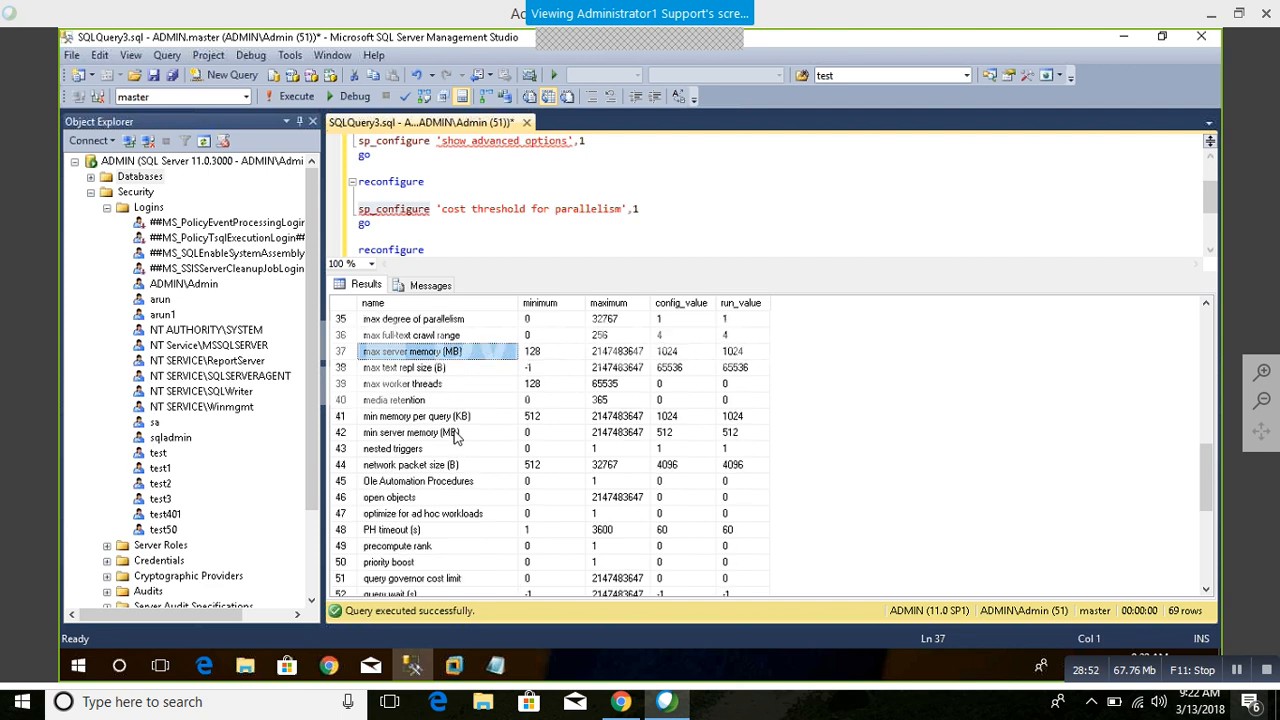
scroll(454, 434, "down", 5)
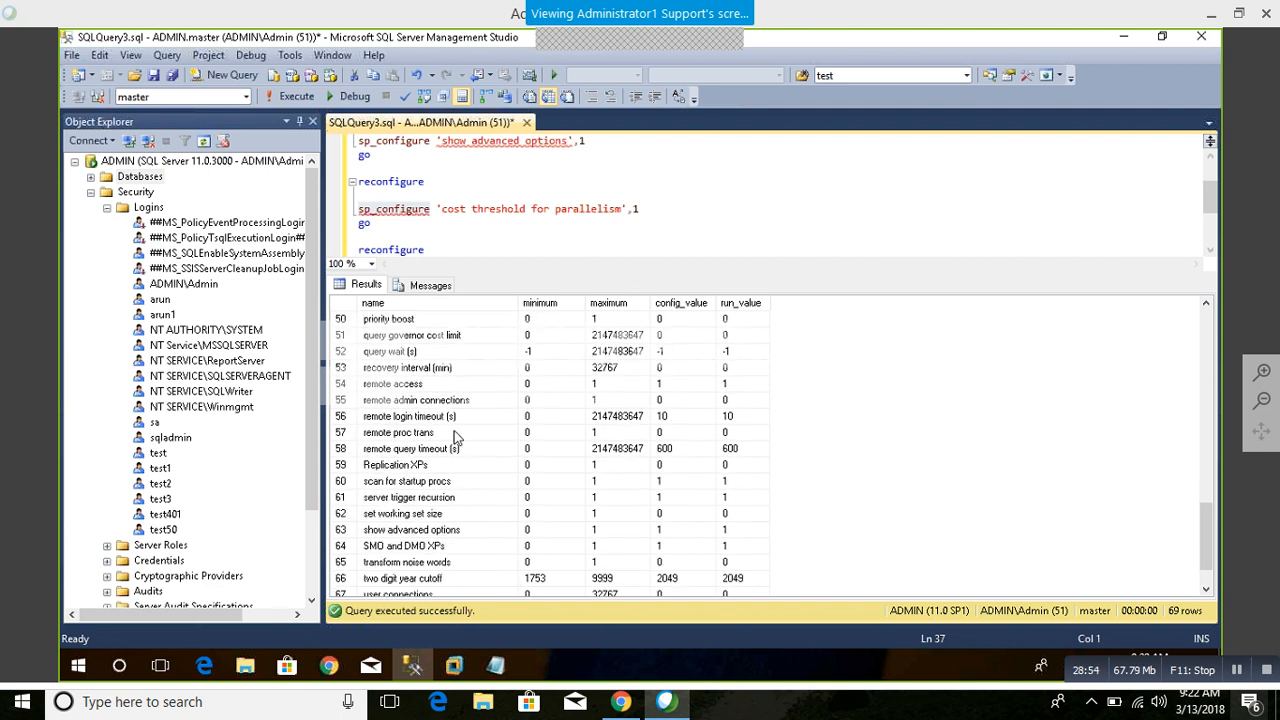
scroll(454, 434, "down", 1)
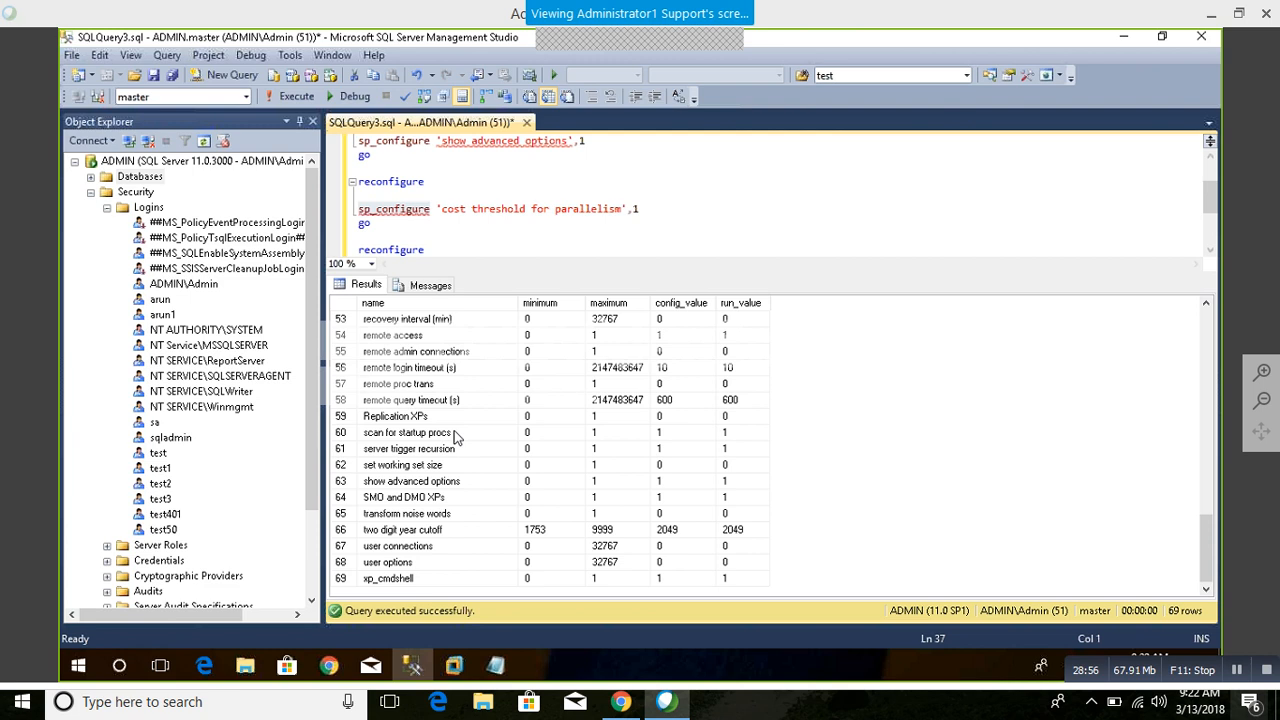
scroll(454, 434, "up", 14)
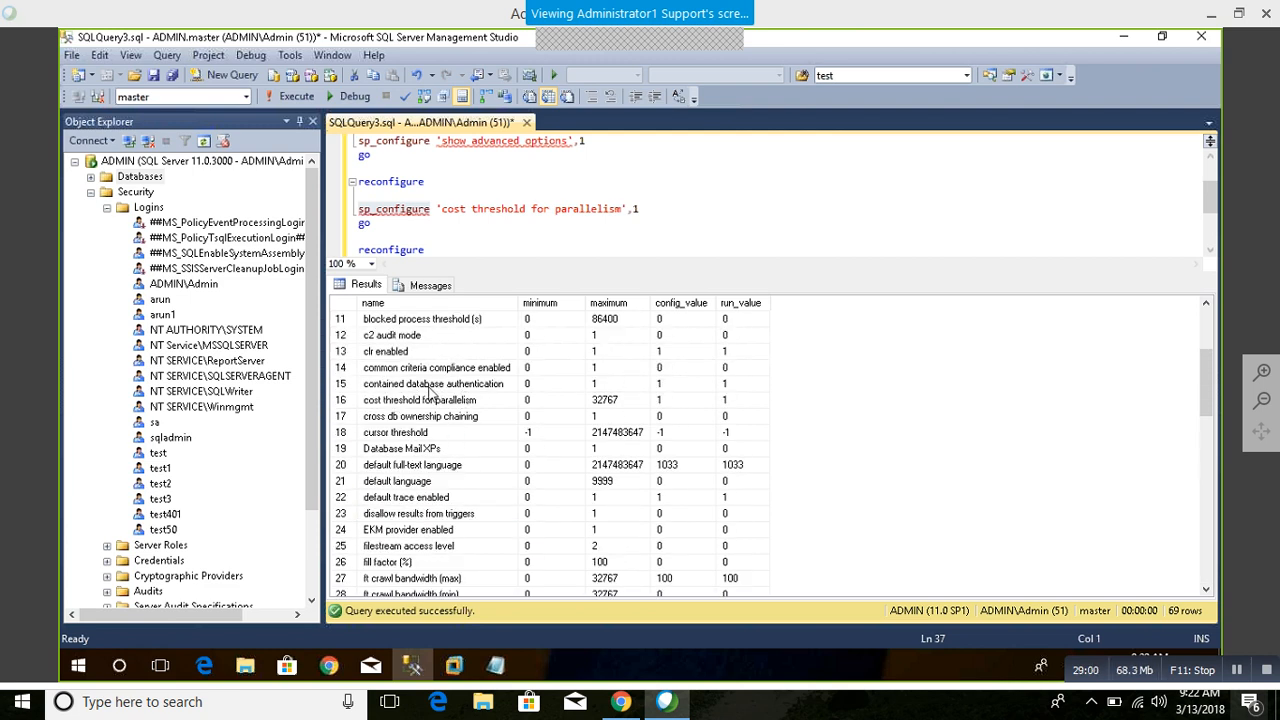
left_click(428, 388)
left_click(665, 386)
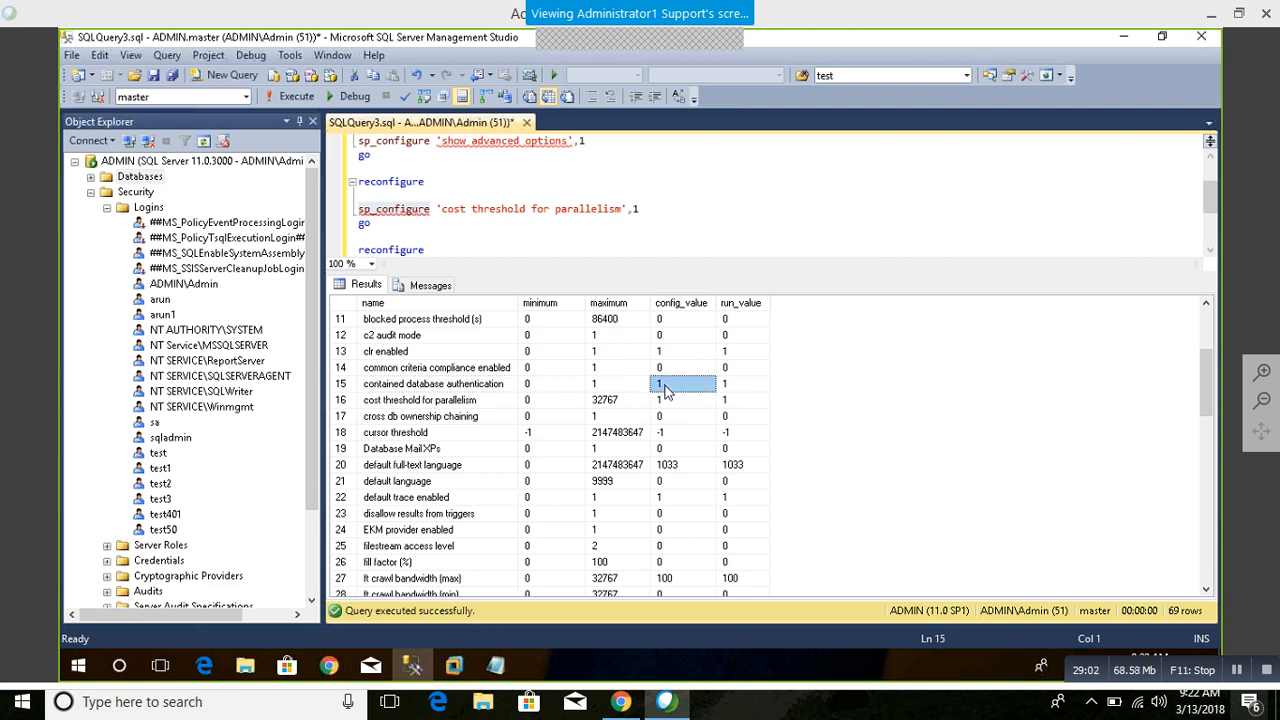
Step: Find the scan for startup procs option near the end of the configuration results
scroll(578, 515, "down", 5)
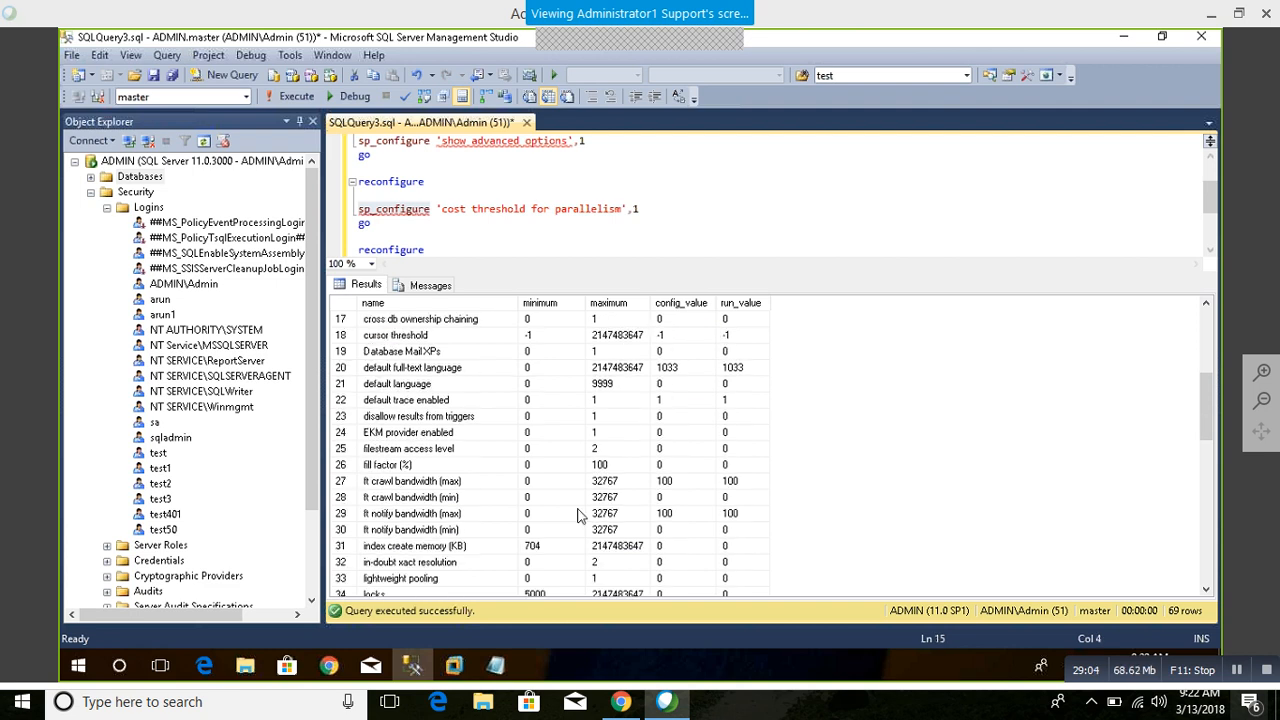
scroll(578, 515, "down", 8)
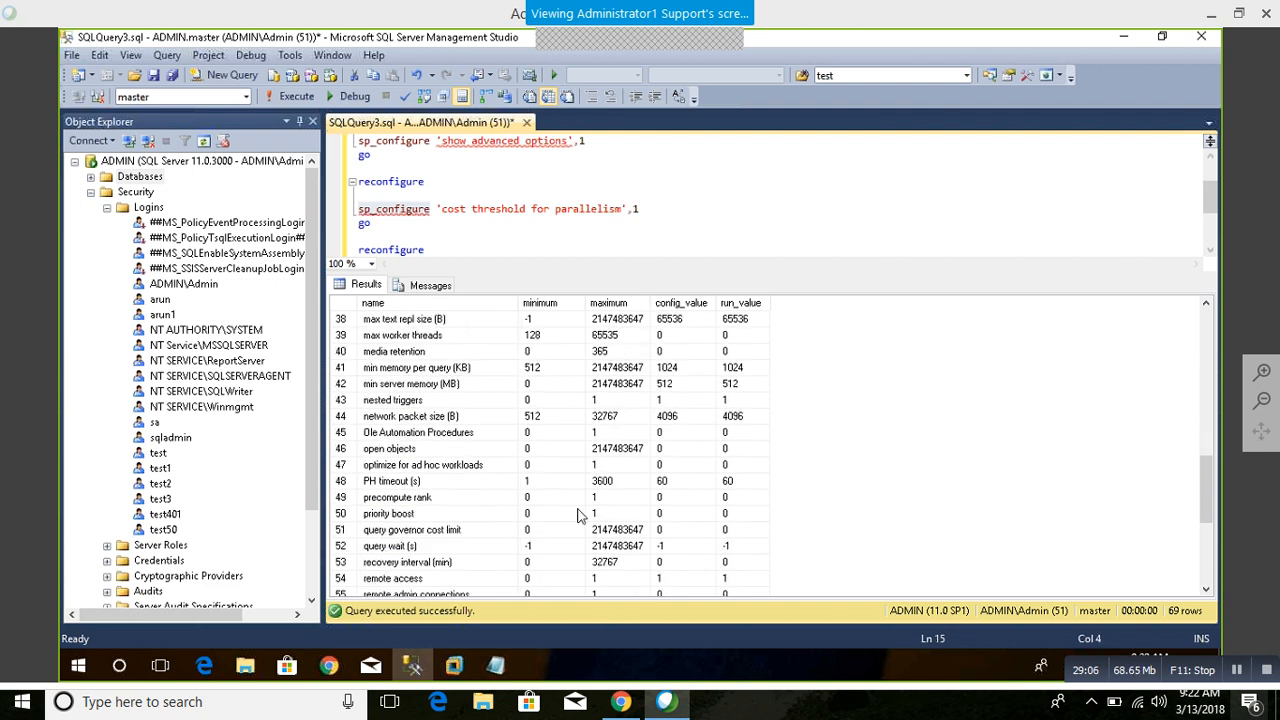
scroll(578, 515, "down", 1)
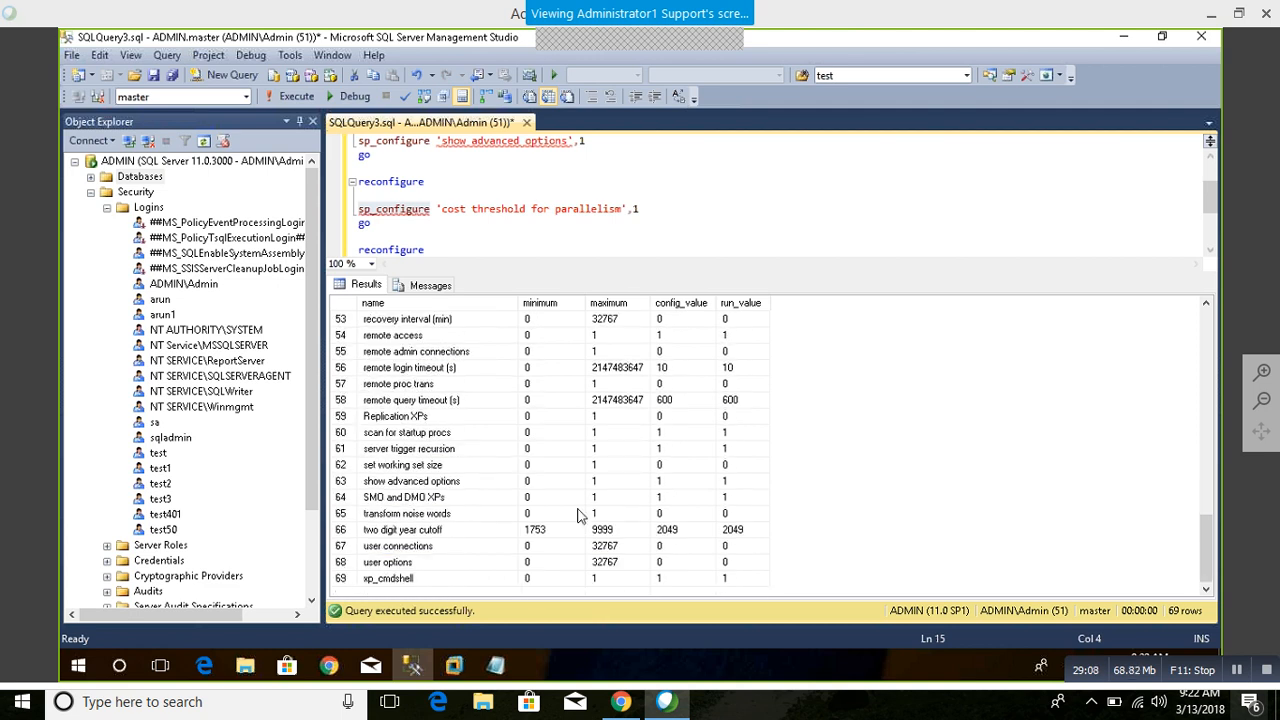
scroll(578, 515, "up", 1)
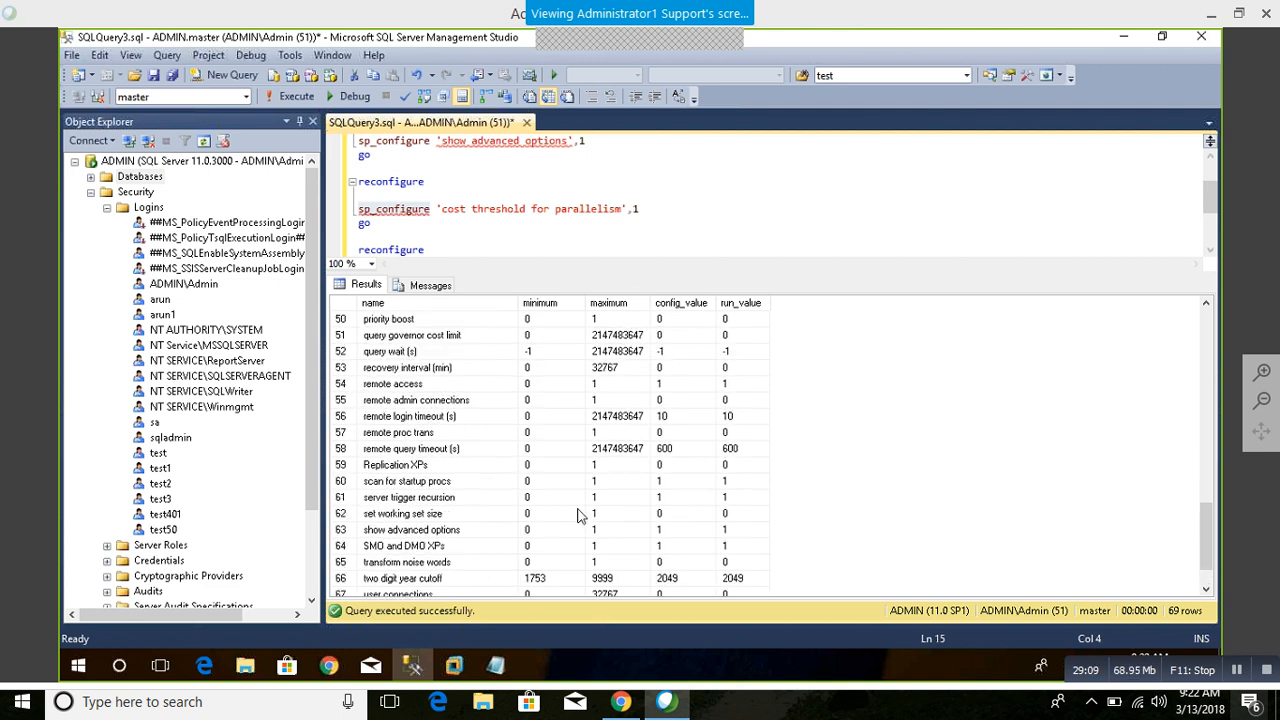
left_click(425, 484)
Step: Go back through the configuration options to Agent XPs and inspect its config_value
scroll(425, 488, "up", 1)
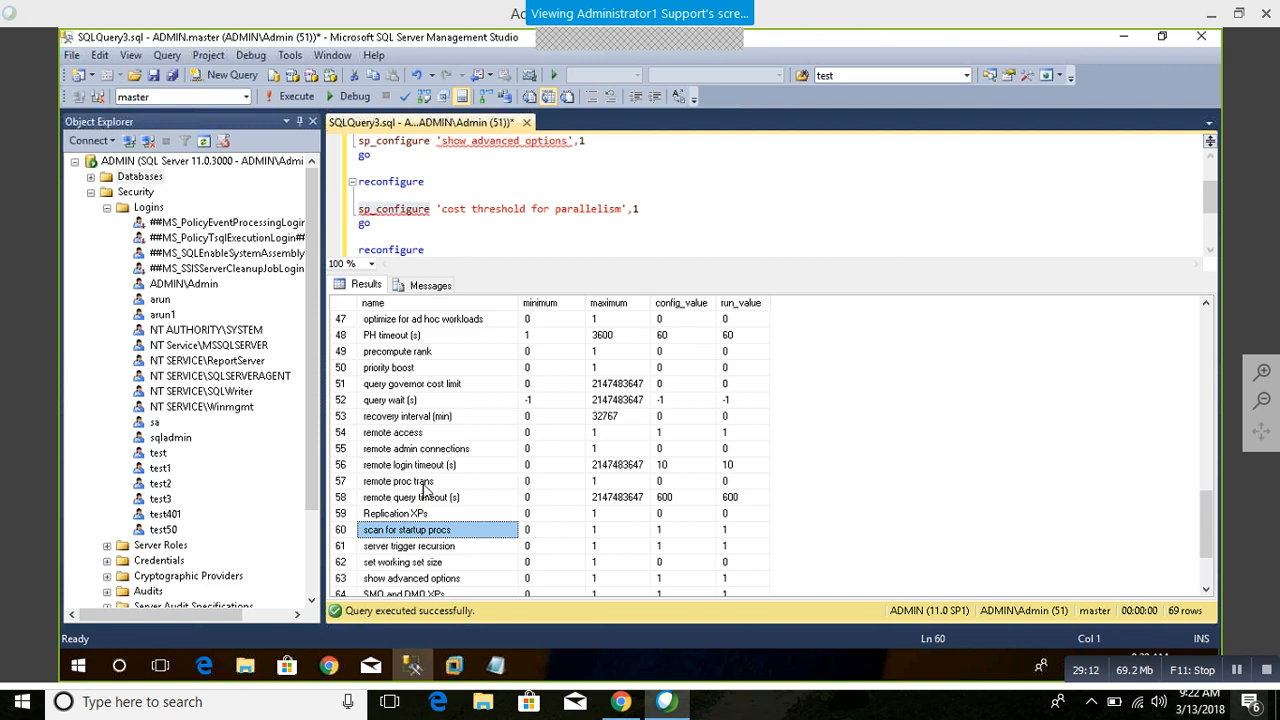
scroll(425, 488, "up", 3)
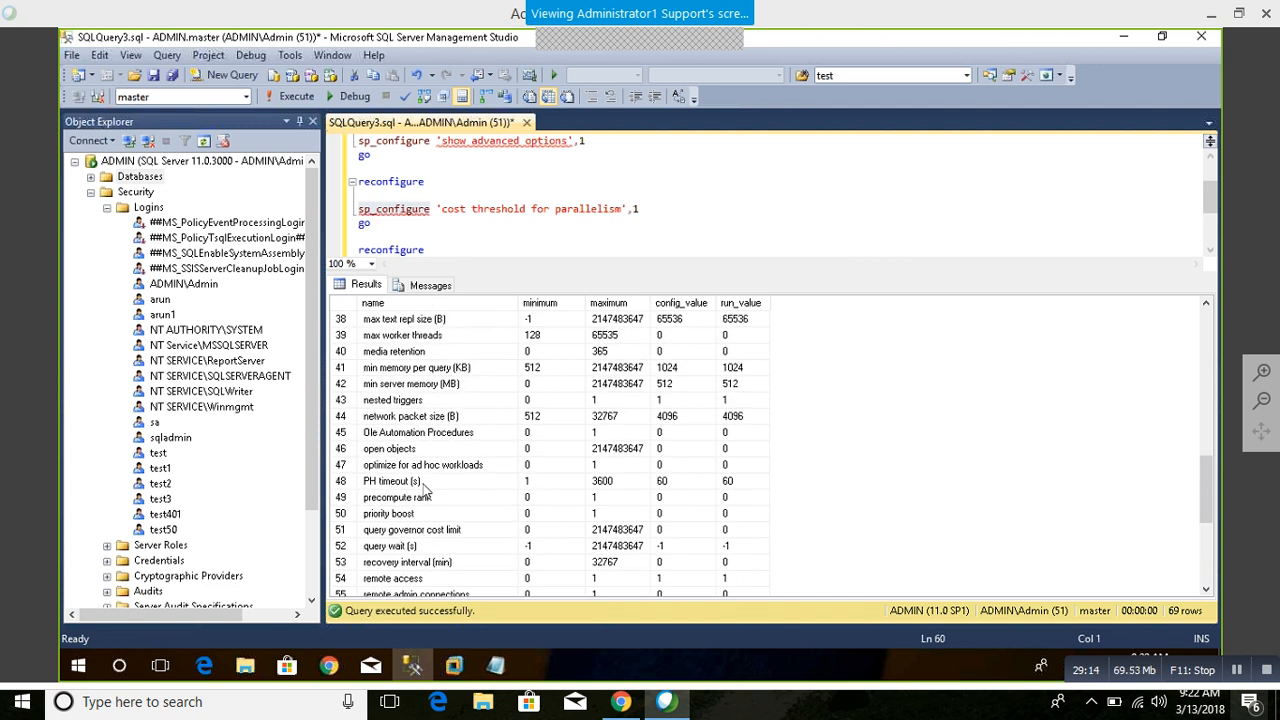
scroll(425, 488, "up", 3)
scroll(425, 488, "up", 2)
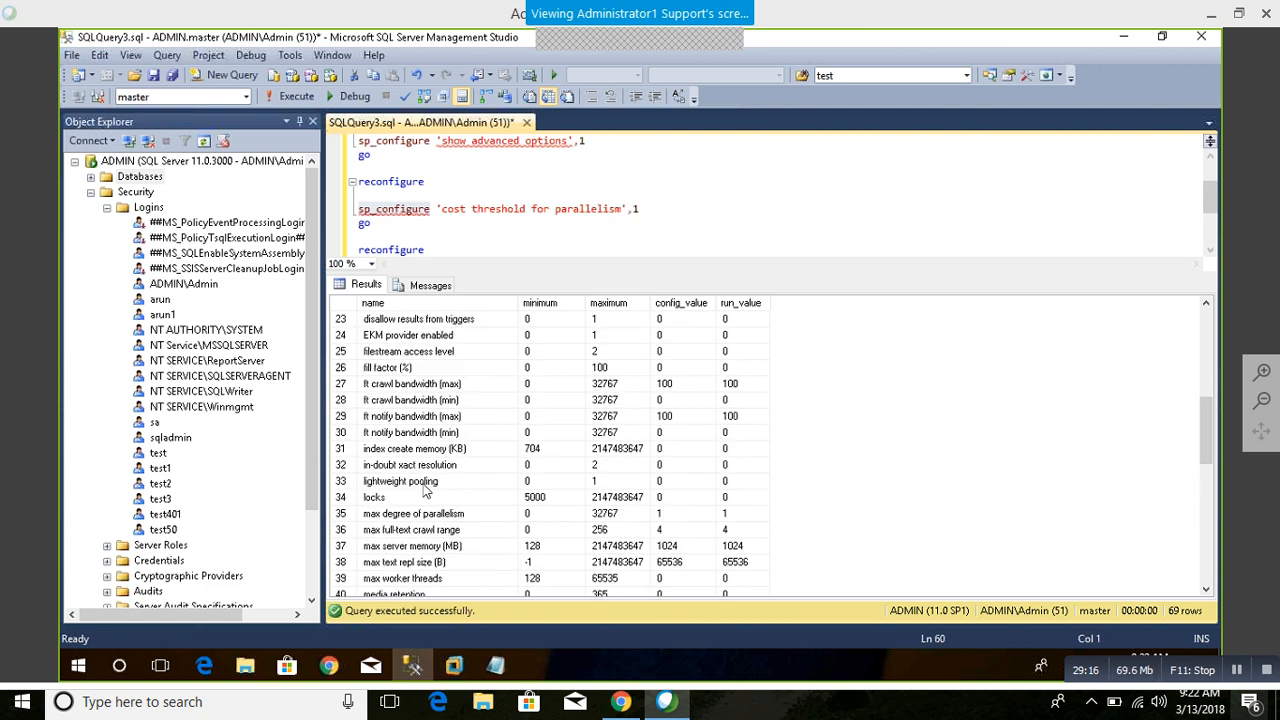
scroll(425, 488, "up", 2)
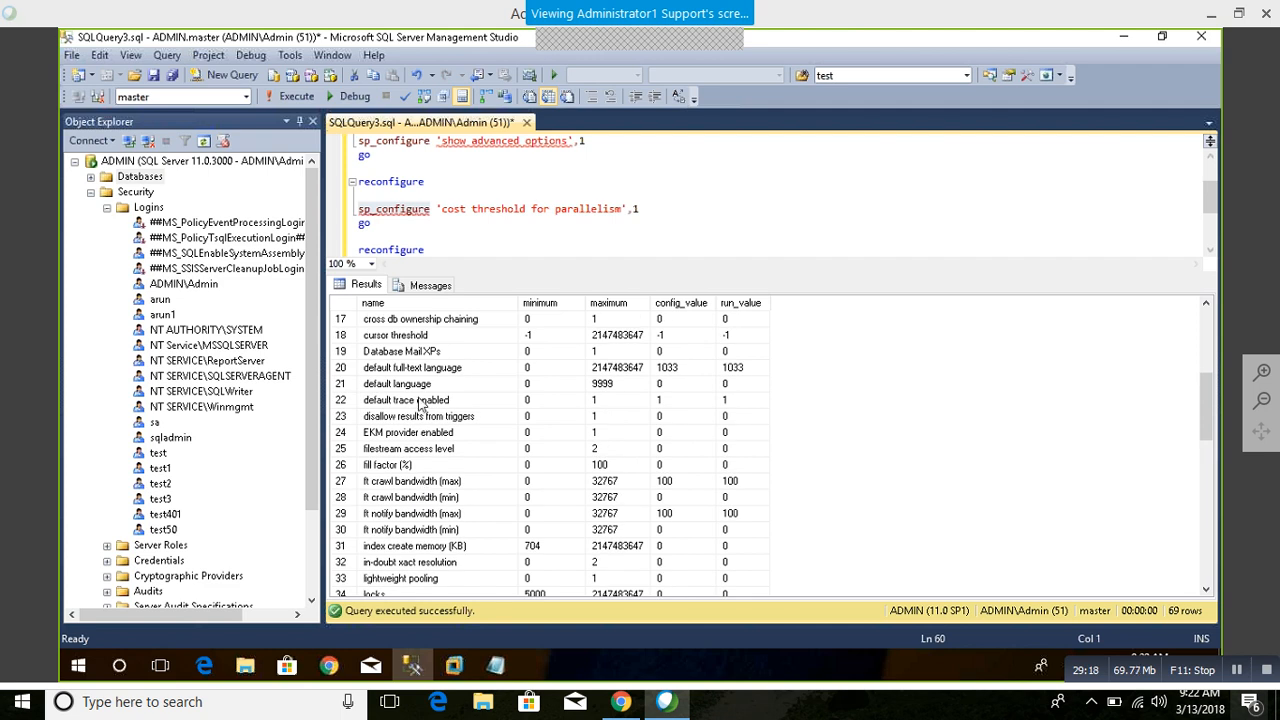
scroll(422, 402, "up", 1)
scroll(422, 402, "up", 2)
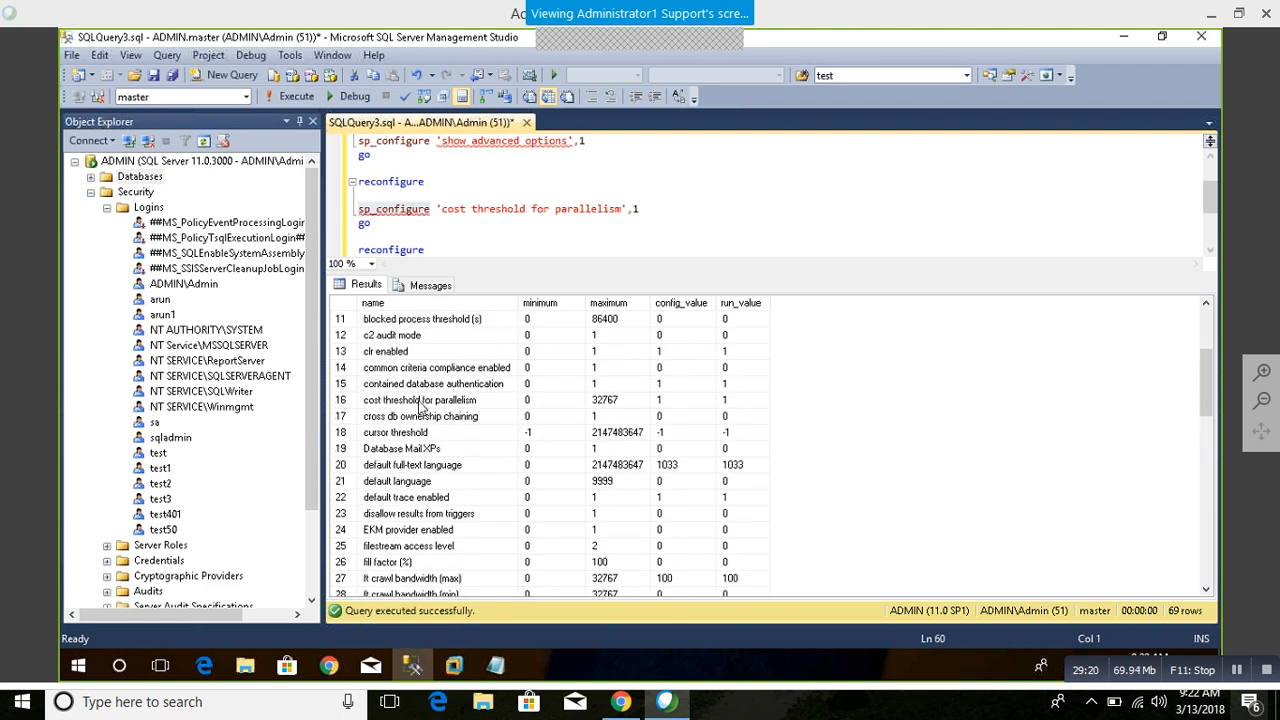
left_click(414, 321)
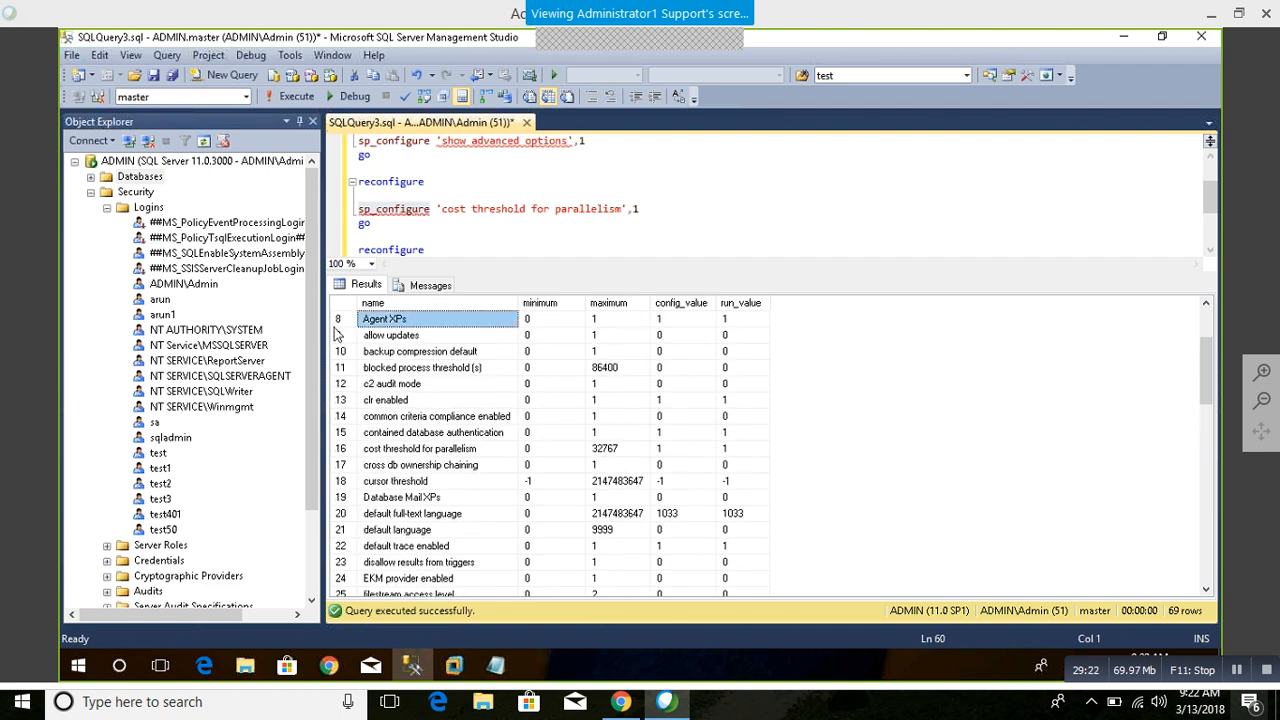
left_click(671, 320)
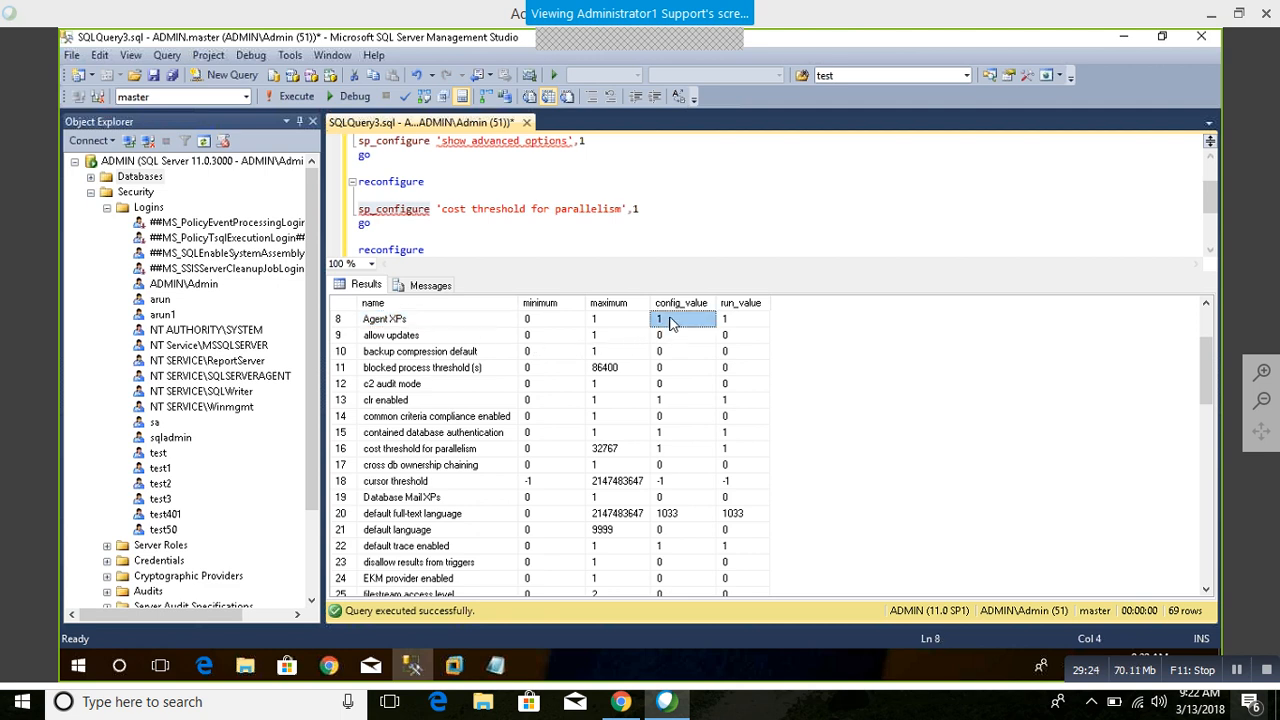
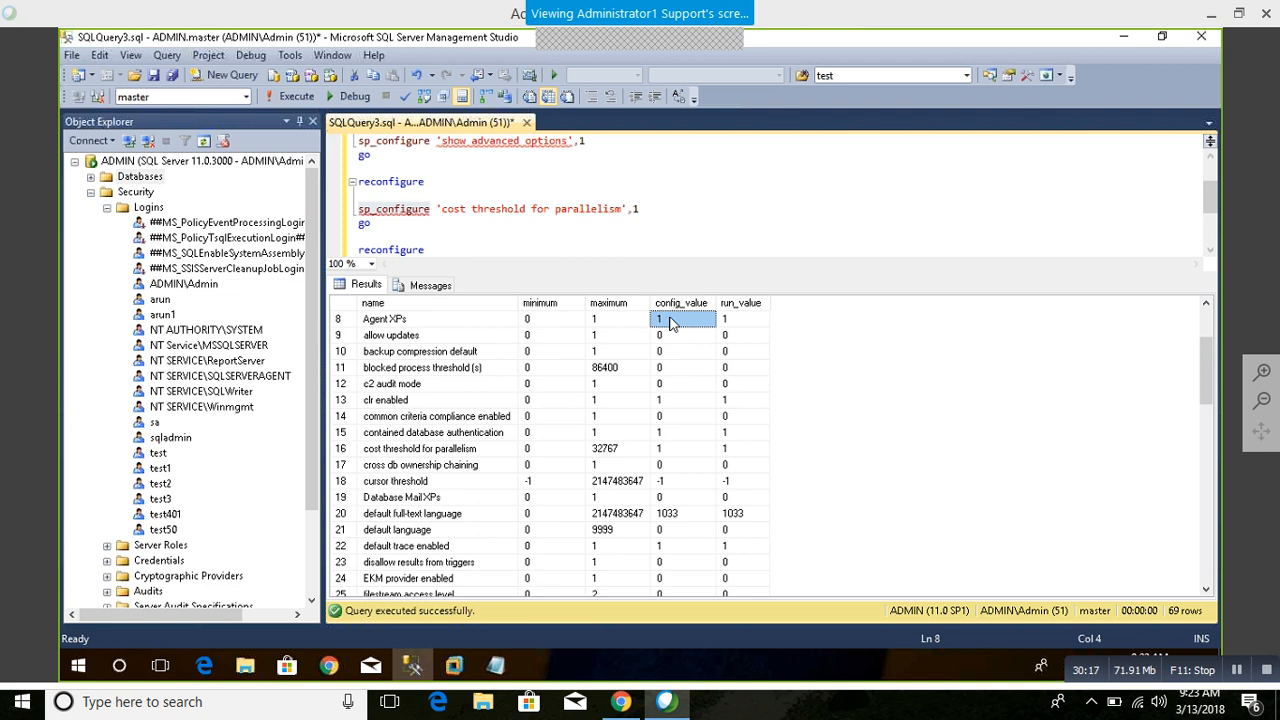
Step: Examine the run_value, maximum and minimum columns of the configuration options, starting from Agent XPs
left_click_drag(738, 322, 766, 500)
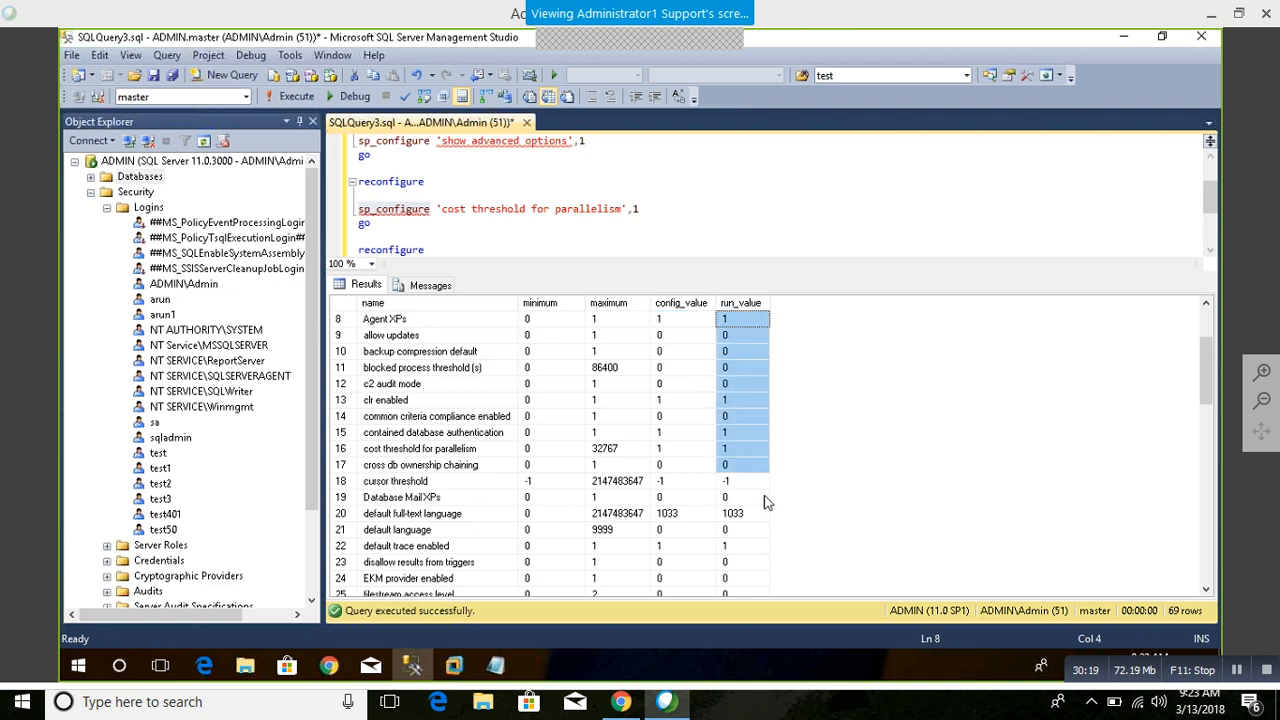
left_click_drag(616, 369, 606, 546)
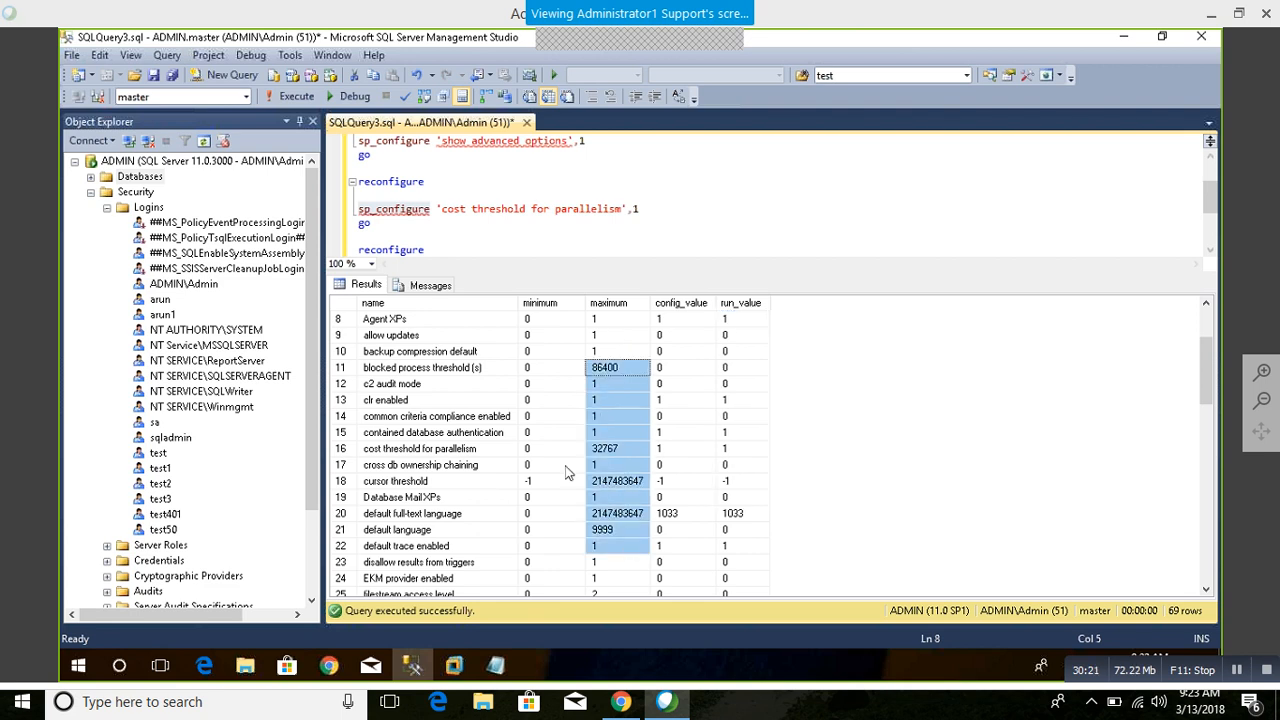
left_click_drag(508, 386, 553, 582)
scroll(553, 582, "down", 8)
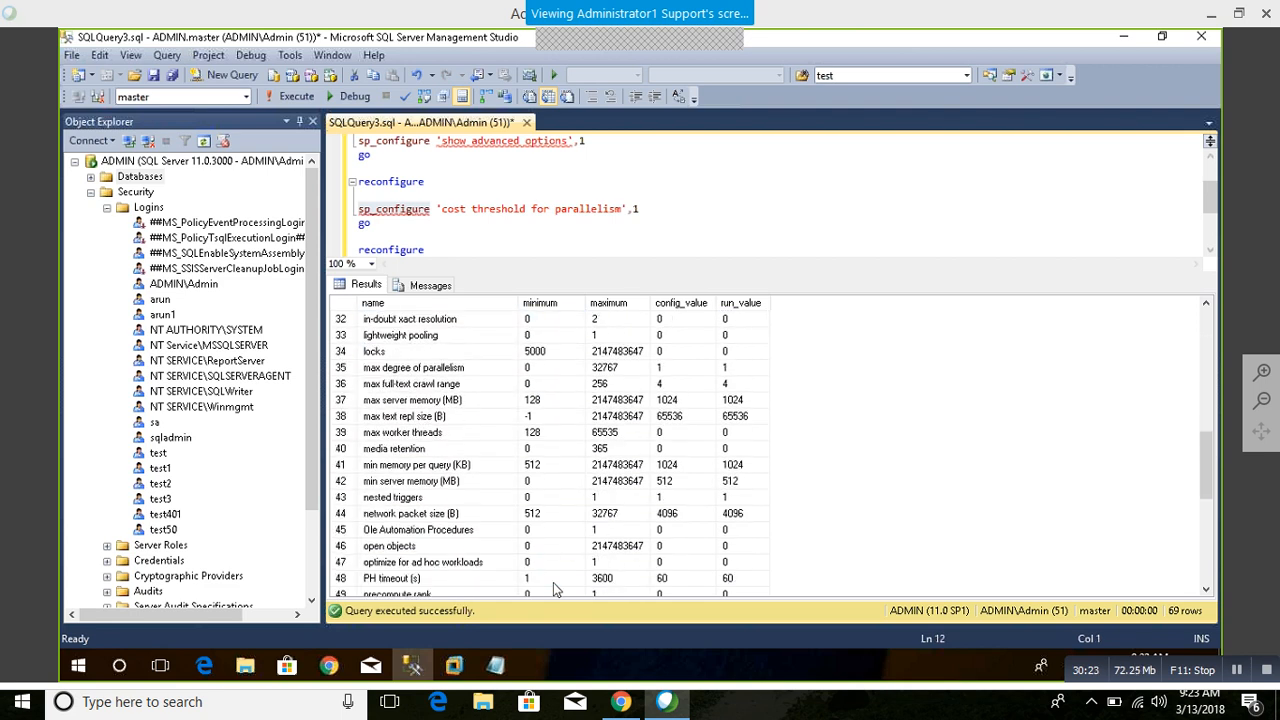
scroll(553, 582, "up", 2)
scroll(553, 582, "up", 8)
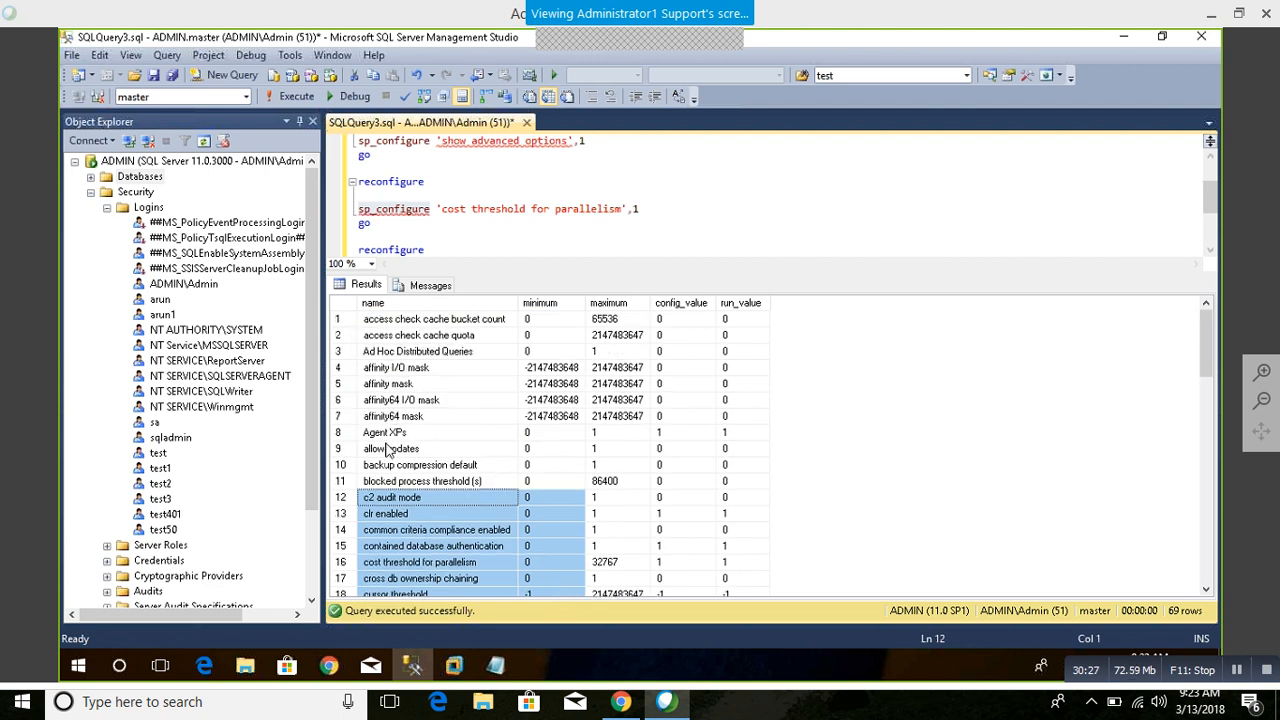
Step: Locate Agent XPs in the configuration results and highlight the whole Database Mail XPs row
left_click(383, 434)
scroll(437, 520, "down", 2)
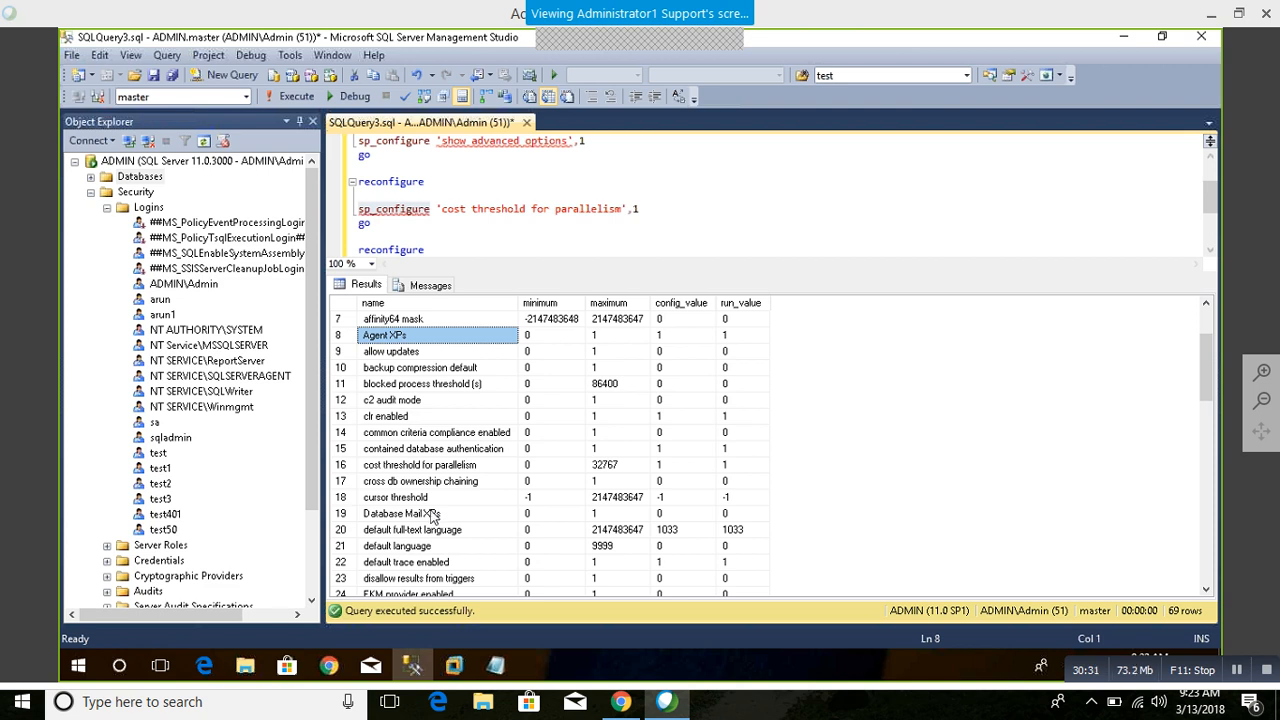
left_click(437, 515)
left_click(341, 516)
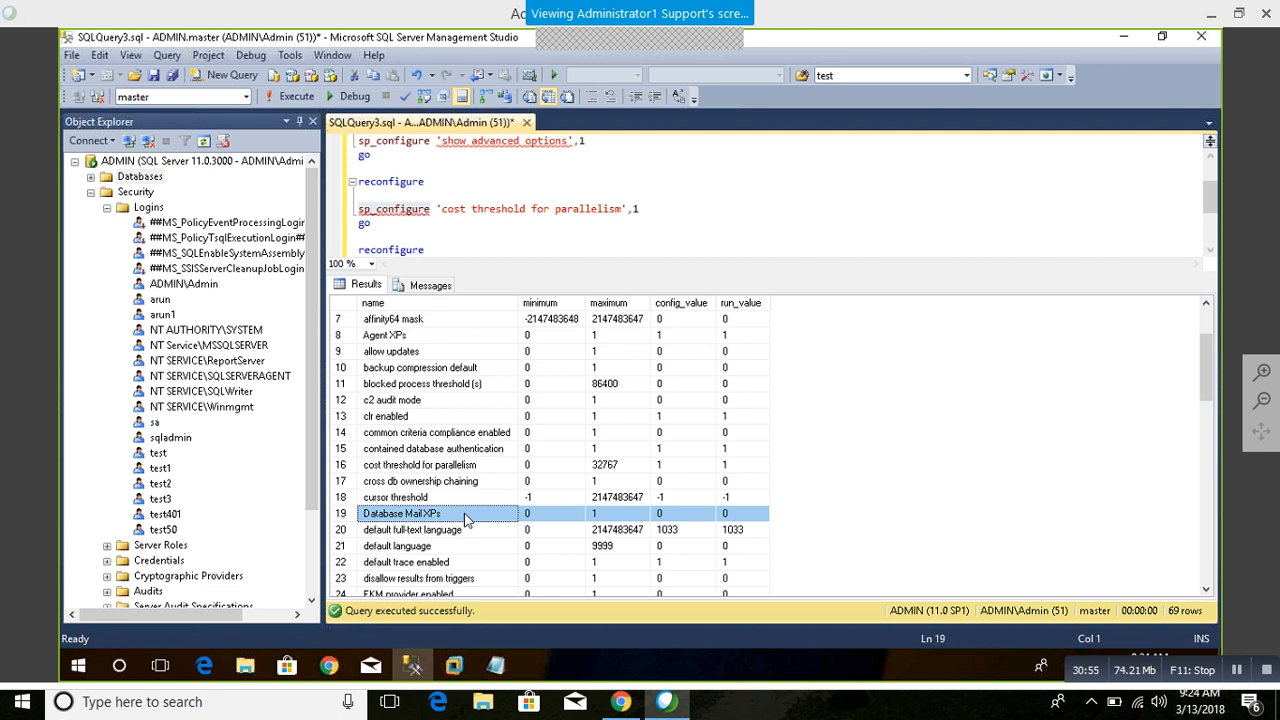
Step: Look through the options from cross db ownership chaining past filestream access level to locks
scroll(465, 519, "down", 2)
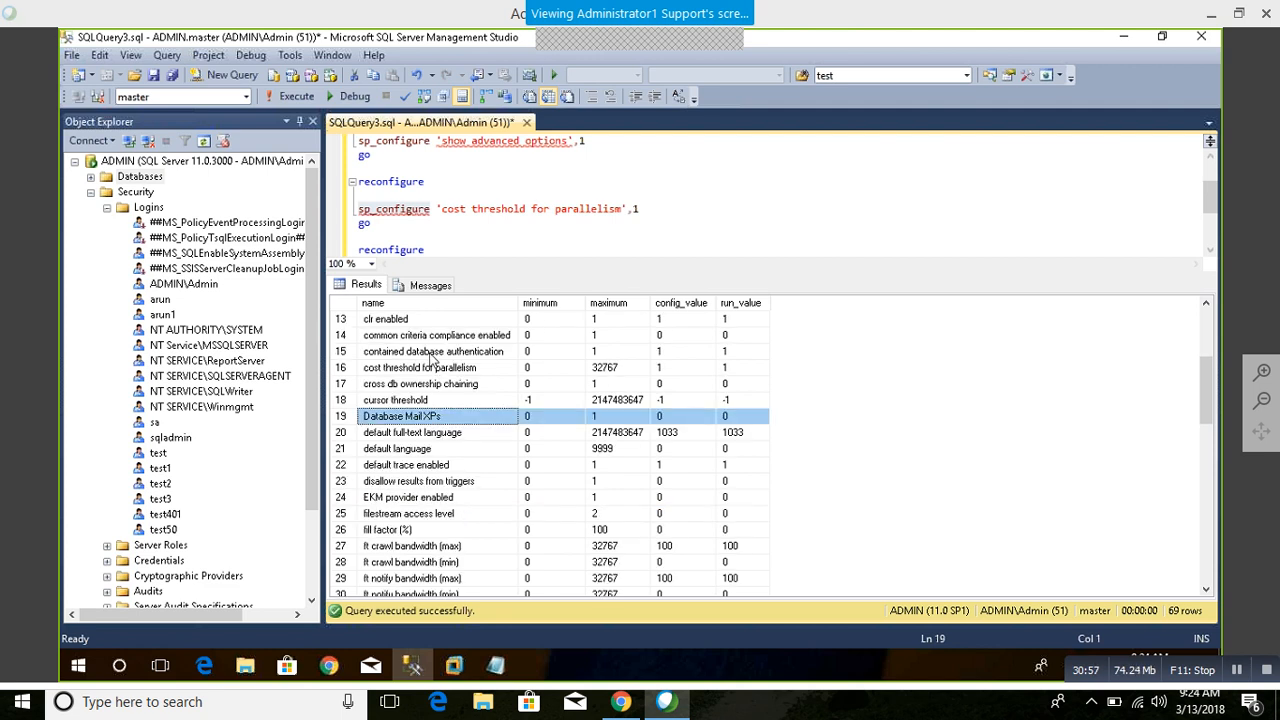
left_click(445, 385)
scroll(425, 425, "down", 1)
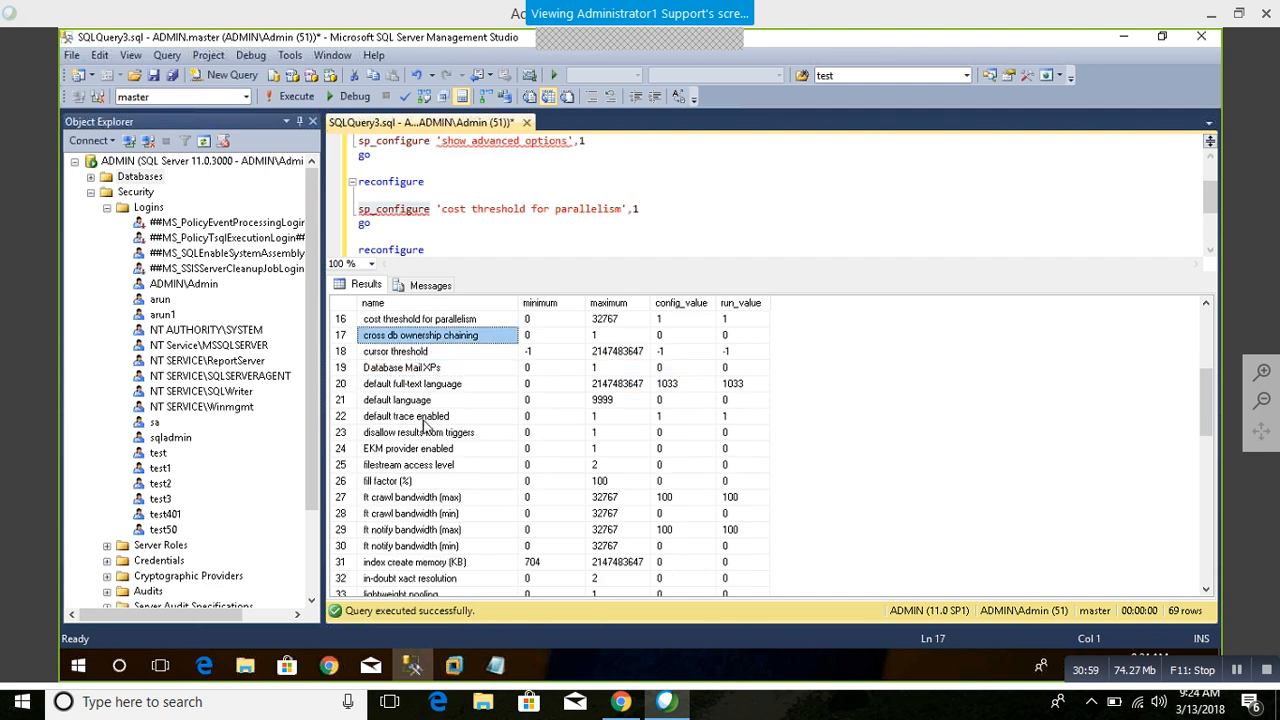
scroll(425, 425, "down", 1)
left_click(415, 416)
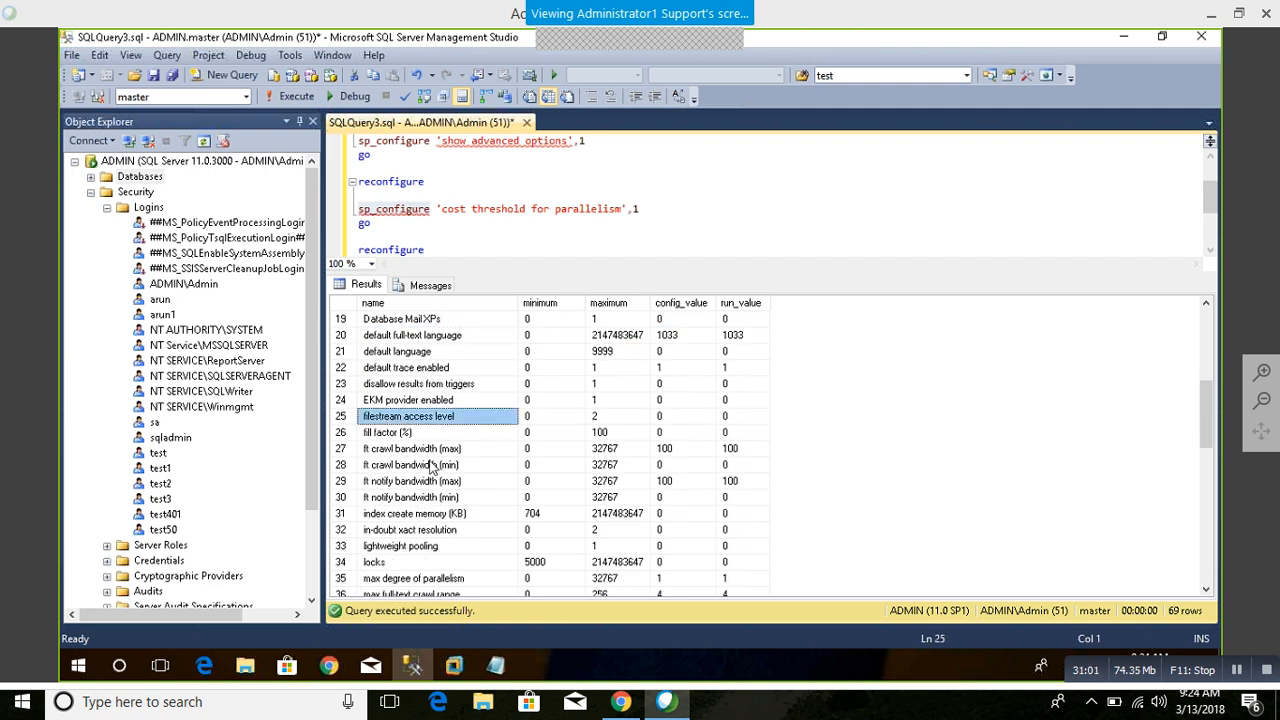
scroll(408, 480, "down", 2)
left_click(408, 465)
scroll(408, 465, "down", 1)
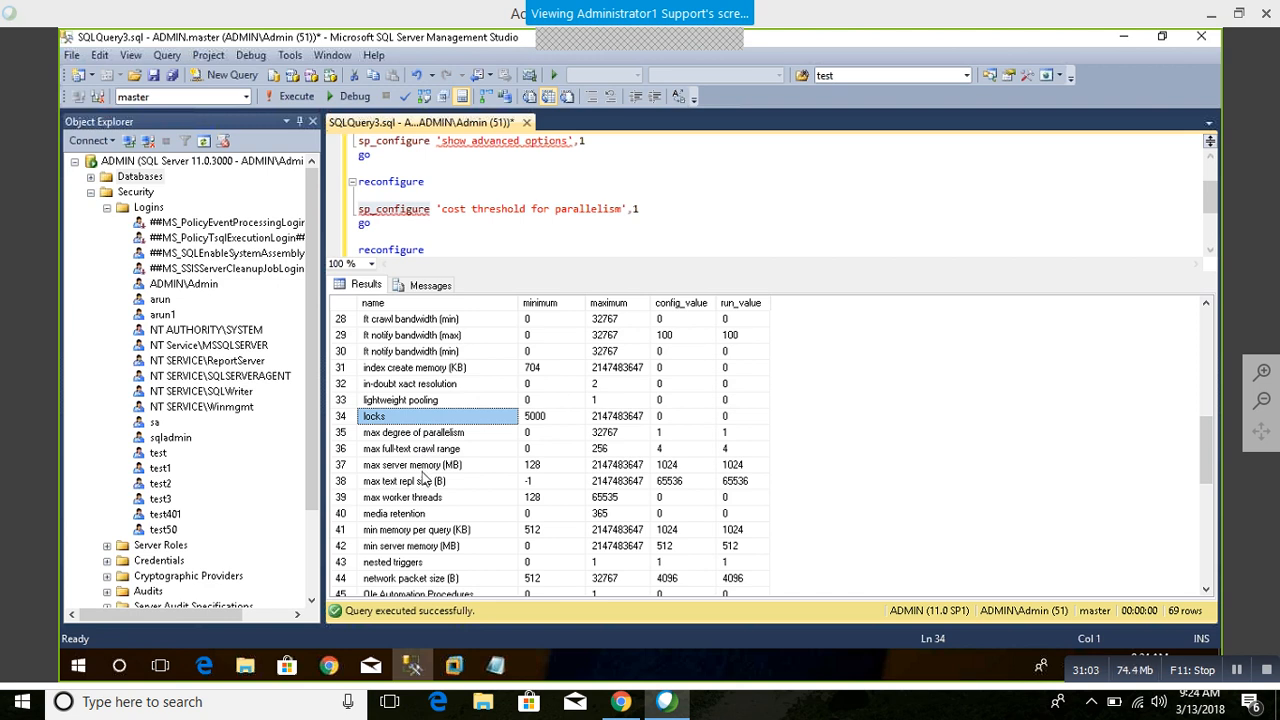
Step: Inspect the max server memory (MB) and max text repl size (B) options and their maximum values
left_click(425, 466)
left_click(592, 481)
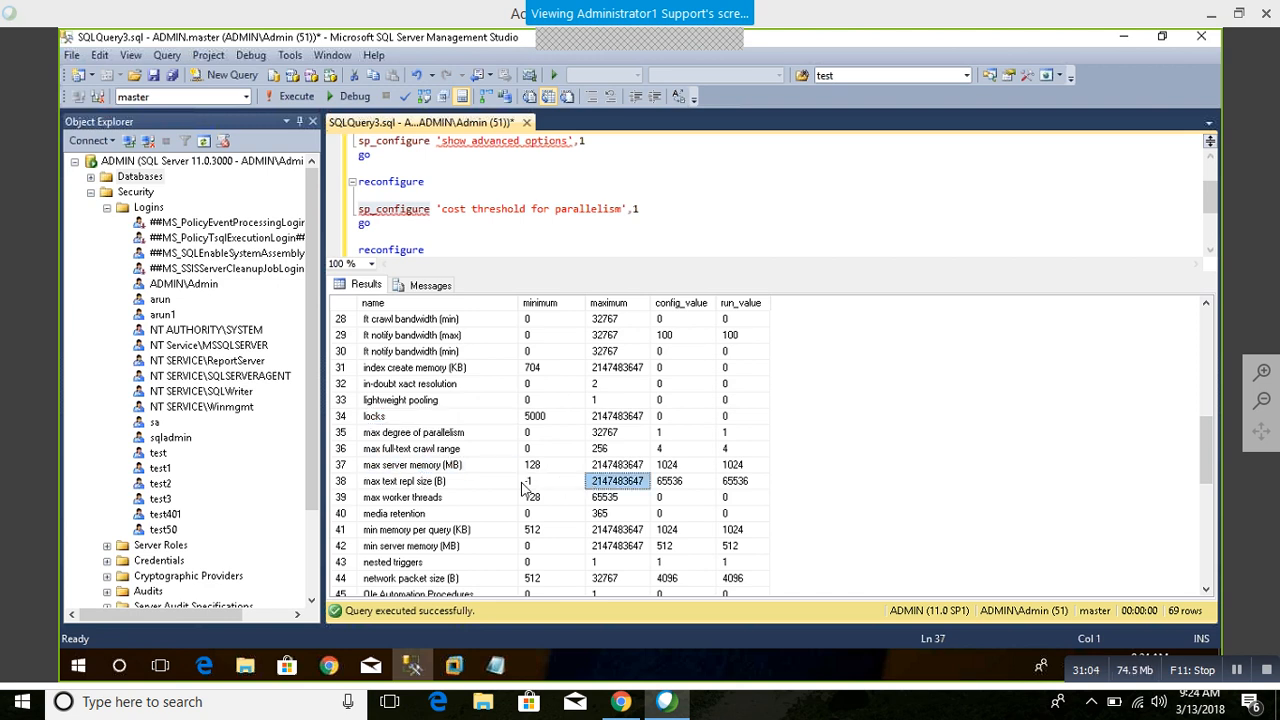
left_click(466, 484)
left_click(594, 468)
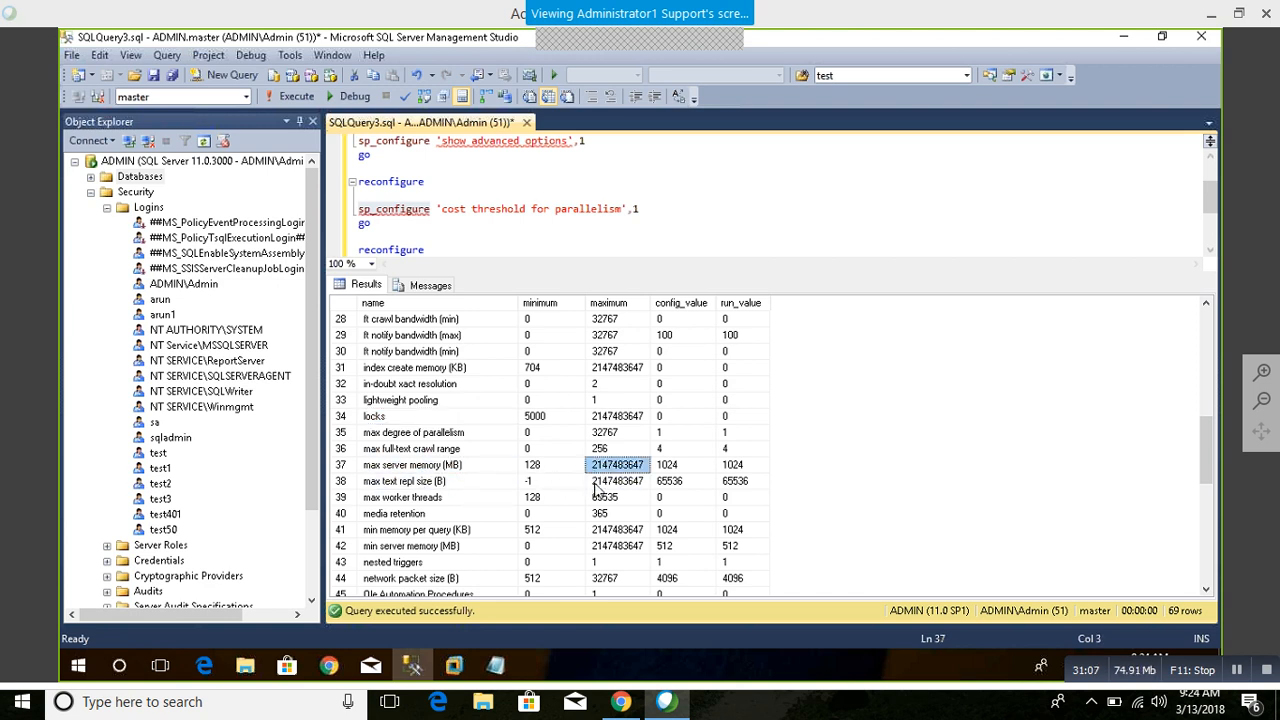
Step: Inspect the config_value of min memory per query (KB) and of xp_cmdshell at the end of the results
scroll(597, 490, "down", 1)
scroll(597, 490, "down", 2)
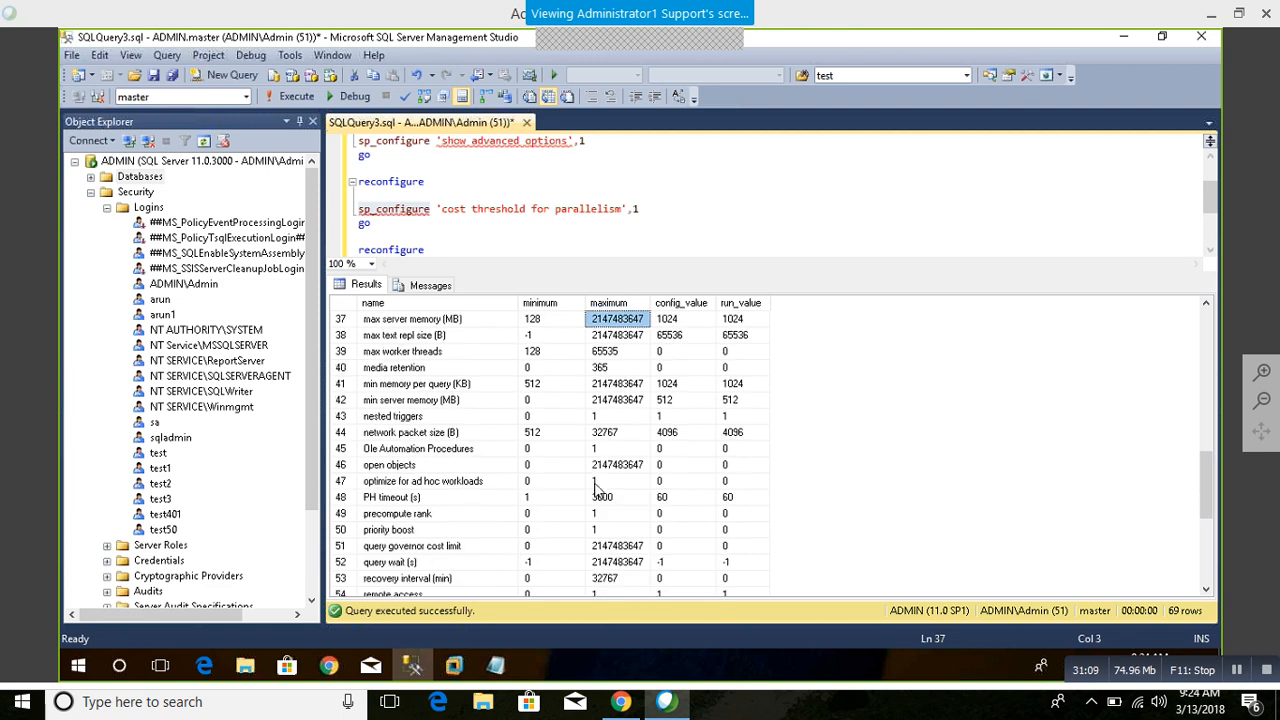
scroll(593, 482, "down", 1)
scroll(593, 482, "up", 3)
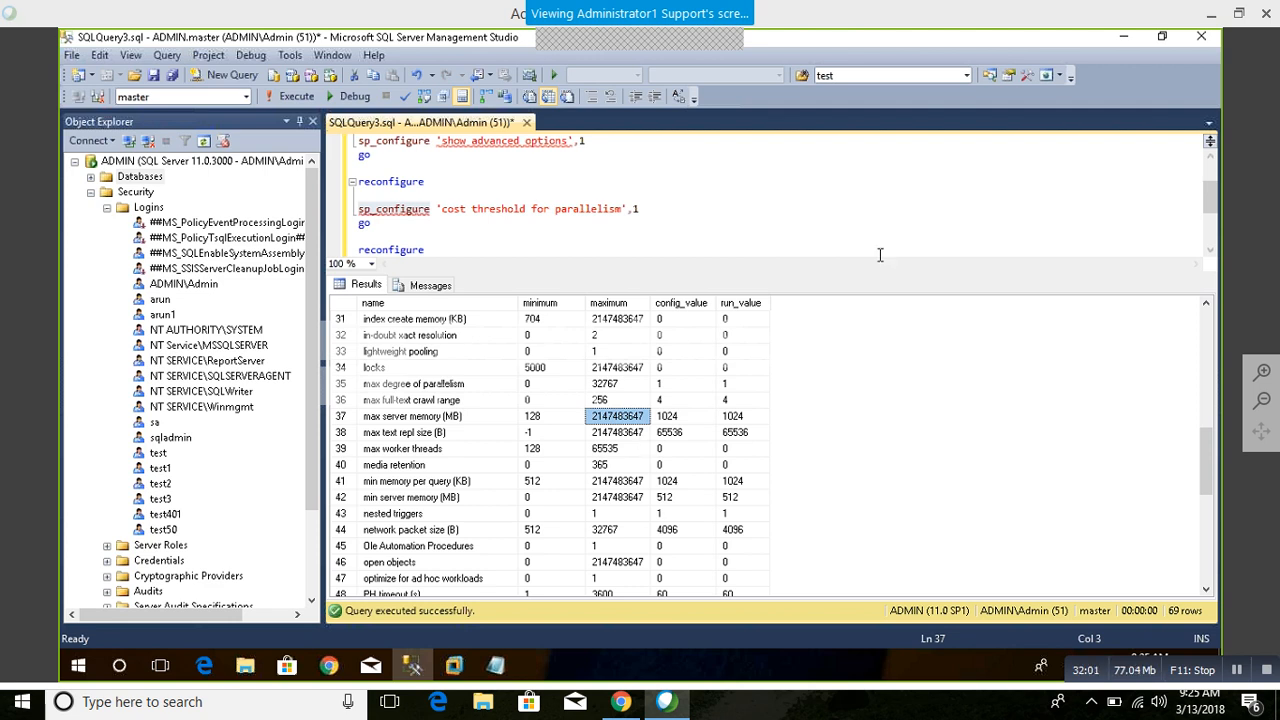
left_click(662, 480)
scroll(663, 482, "down", 4)
scroll(662, 482, "down", 4)
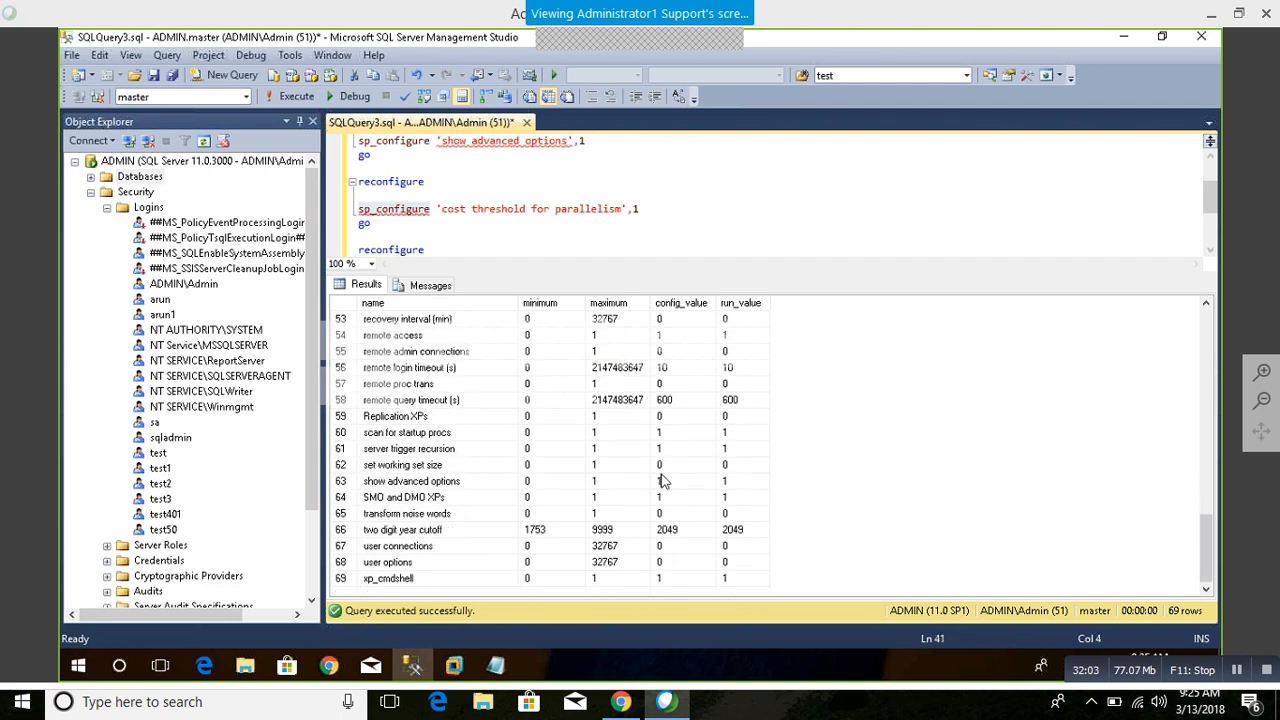
left_click(398, 579)
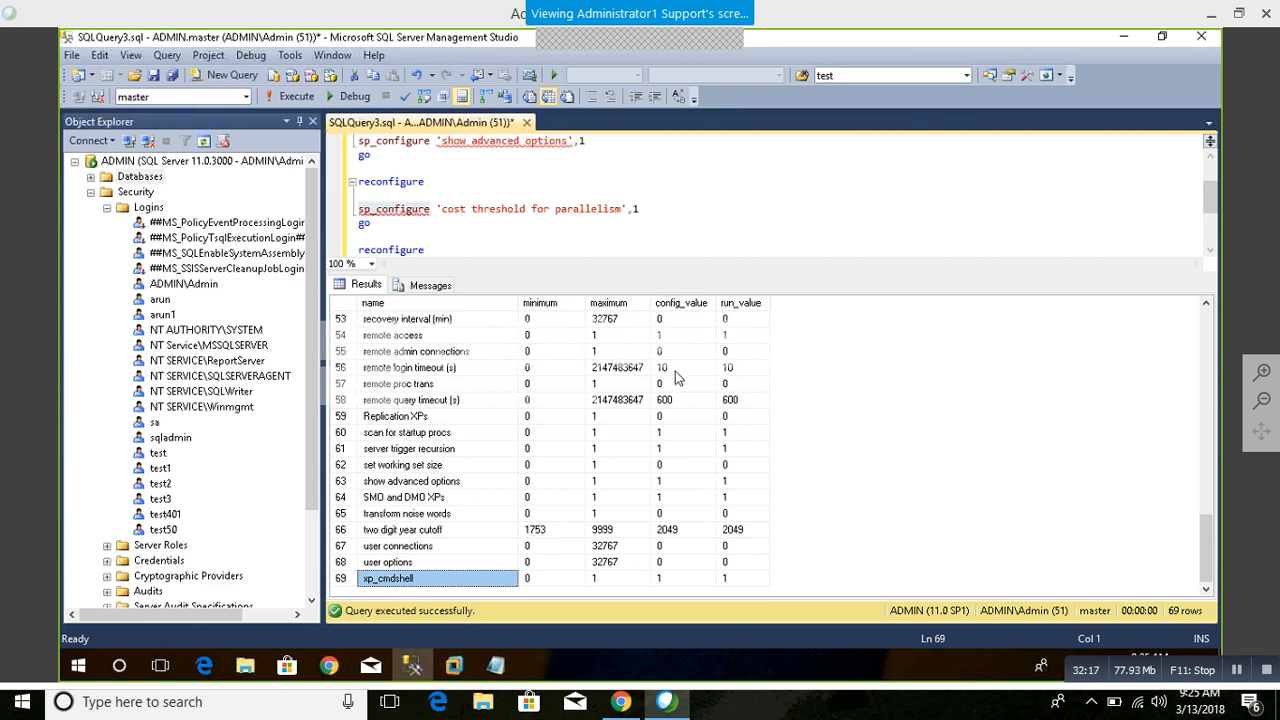
left_click(660, 580)
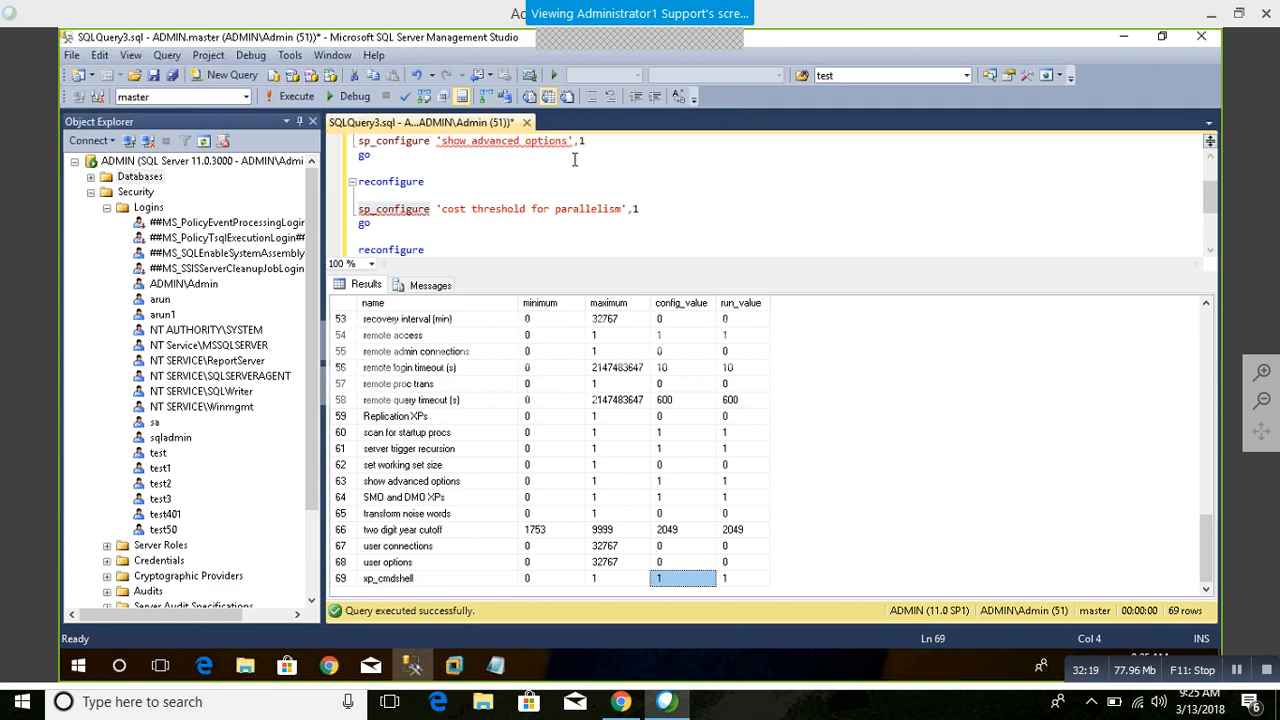
Step: Highlight the option name cost threshold for parallelism in its sp_configure statement and go to the end of the script
left_click_drag(622, 210, 446, 211)
scroll(584, 221, "down", 2)
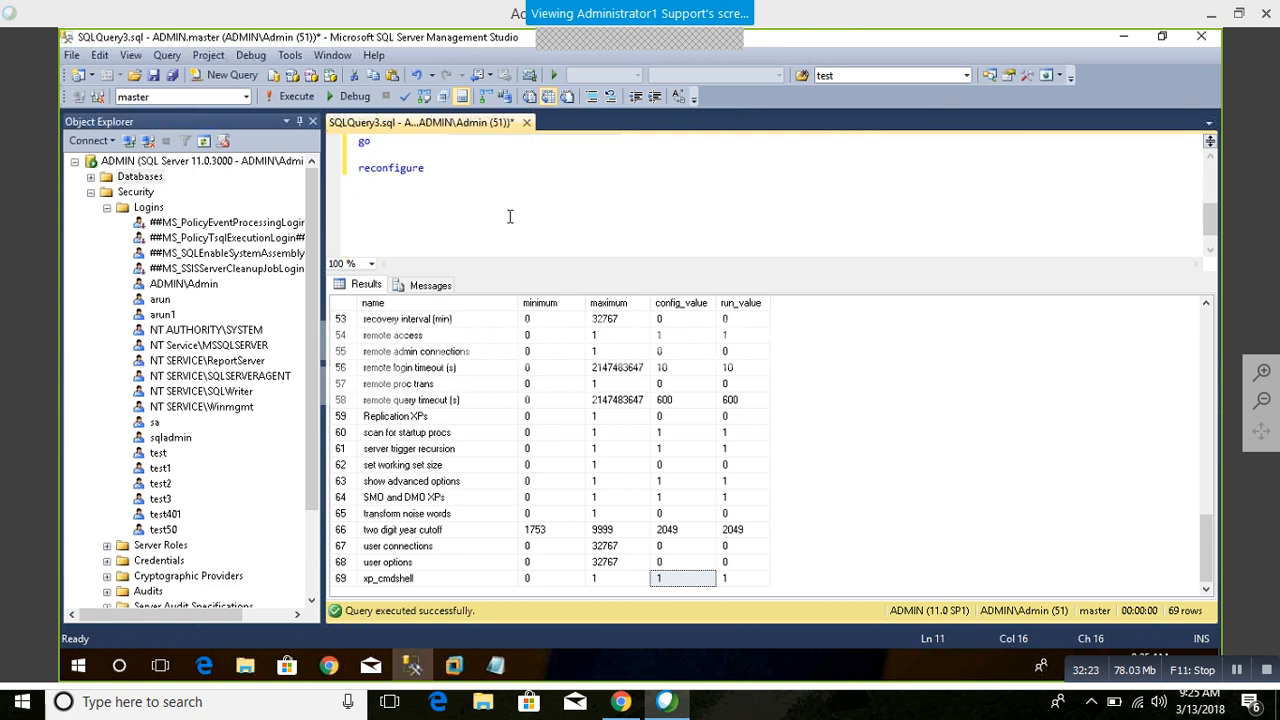
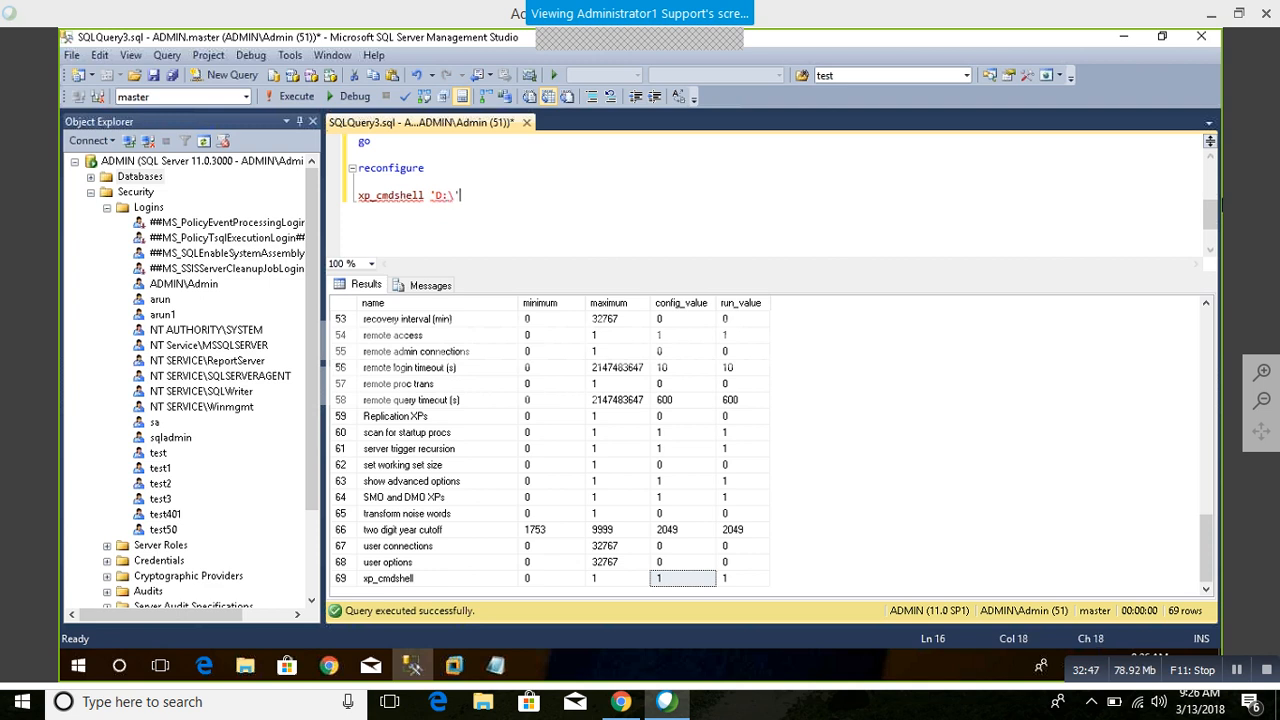
Step: Run only the statement xp_cmdshell 'D:\' on the last line of the script
key("shift+Home")
key("F5")
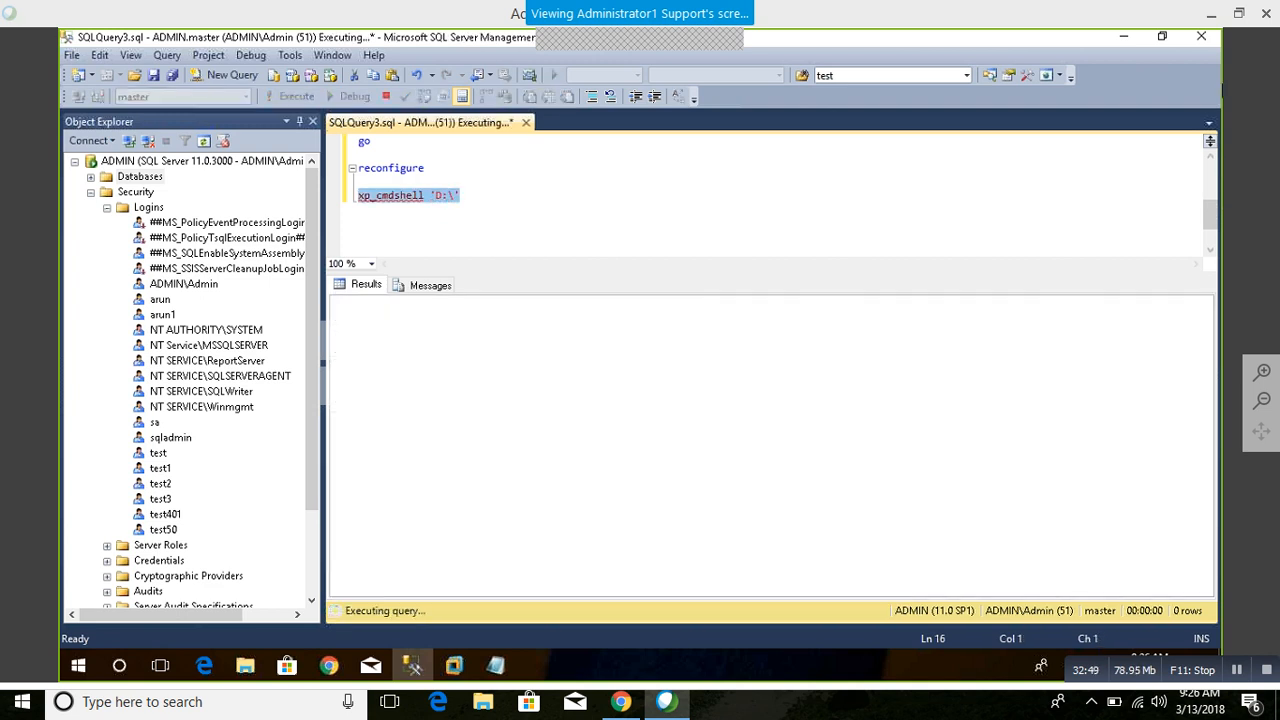
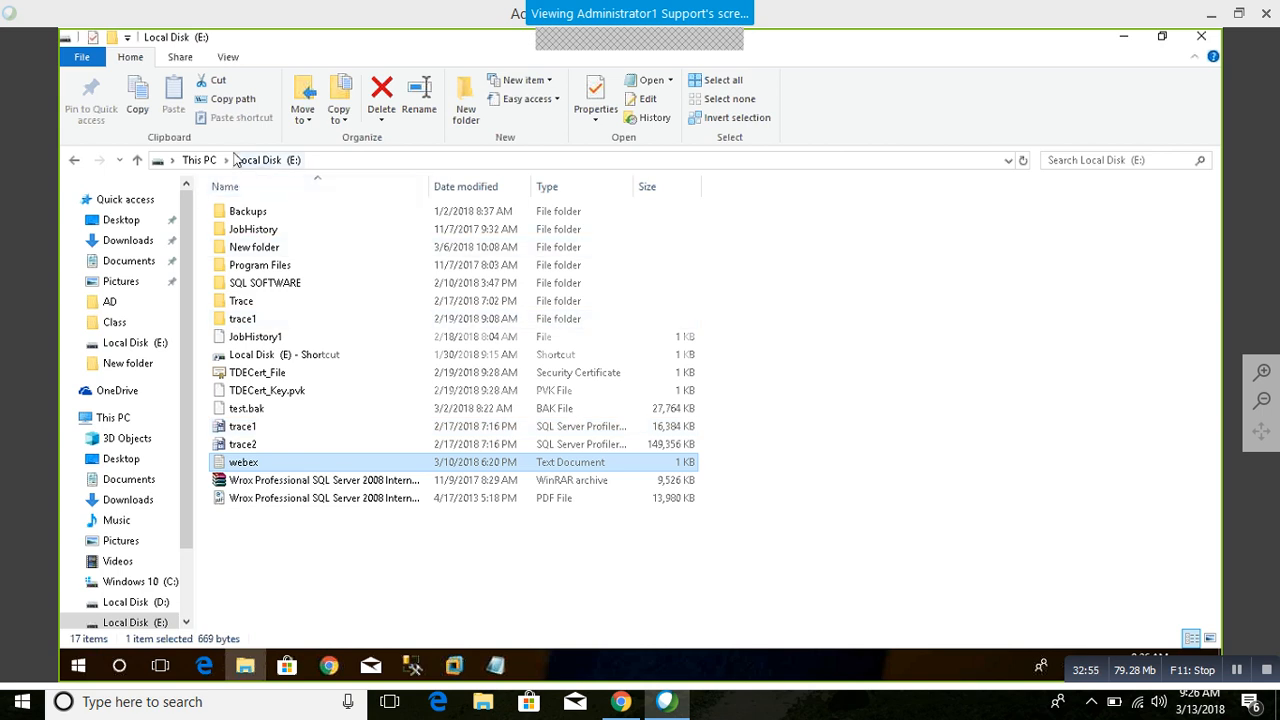
Step: Switch to Chrome and open google.com in a new tab
left_click(205, 160)
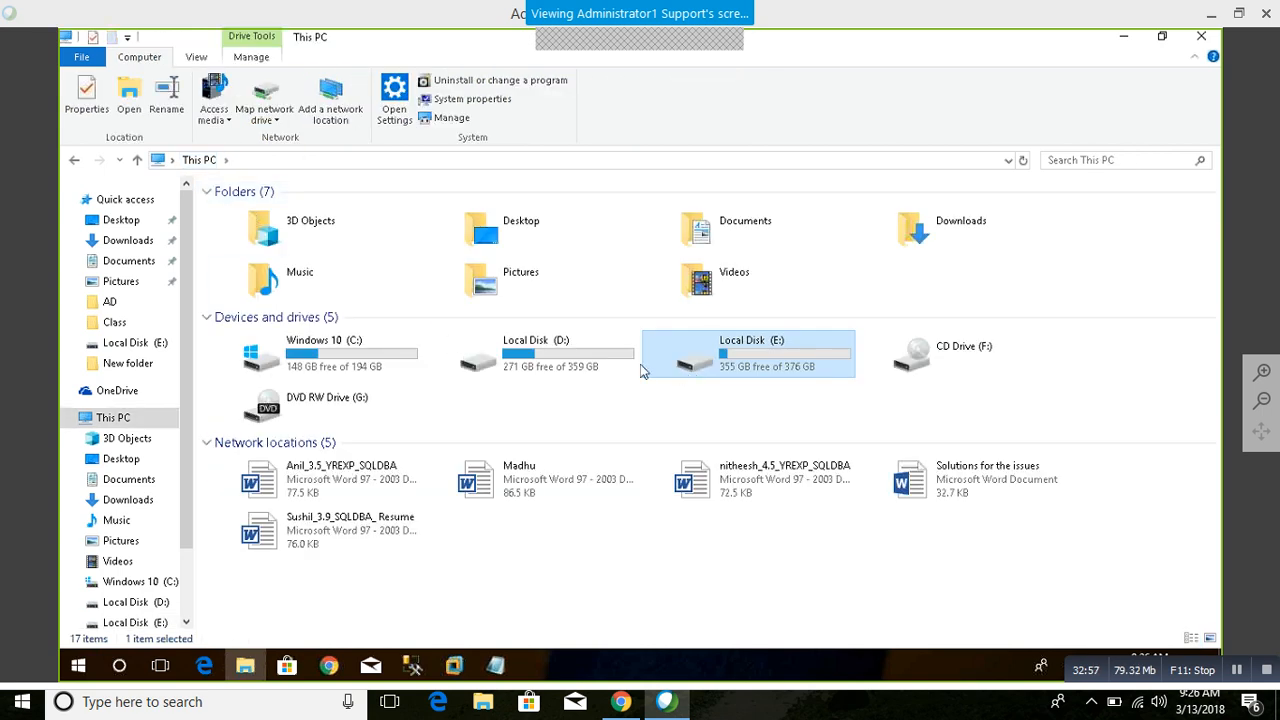
left_click(328, 674)
left_click(250, 40)
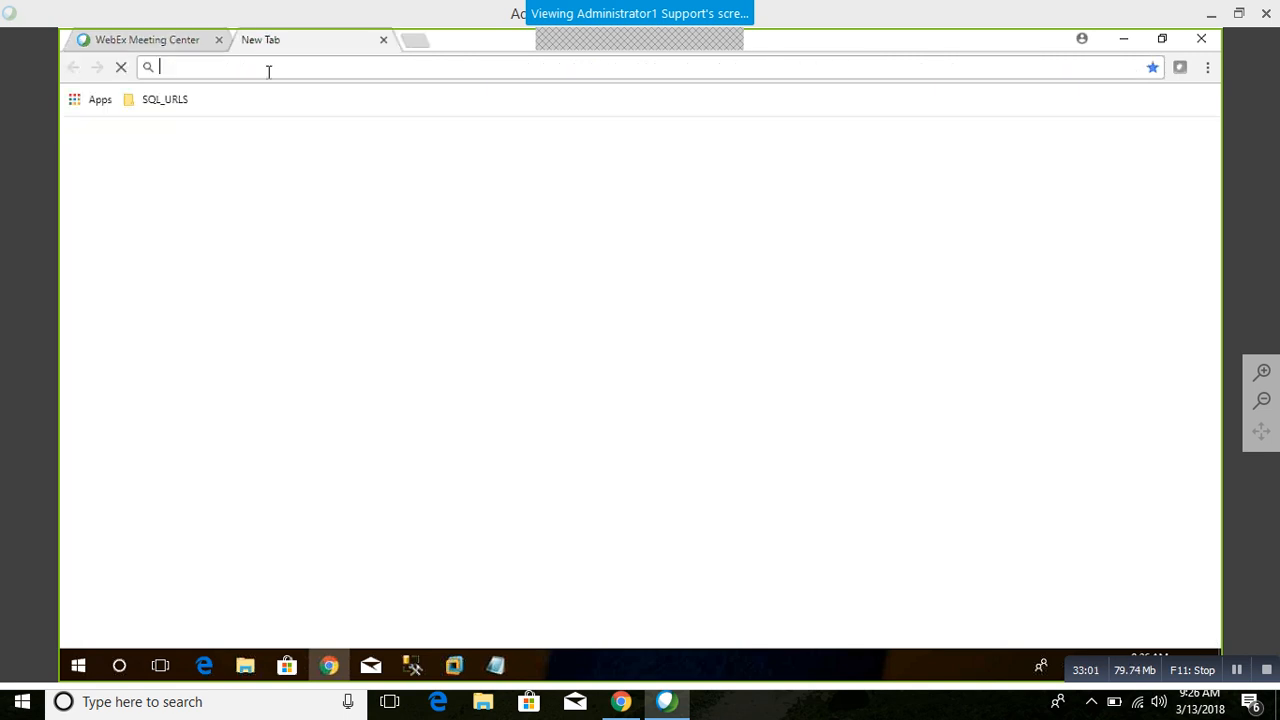
type("google.com")
key("Return")
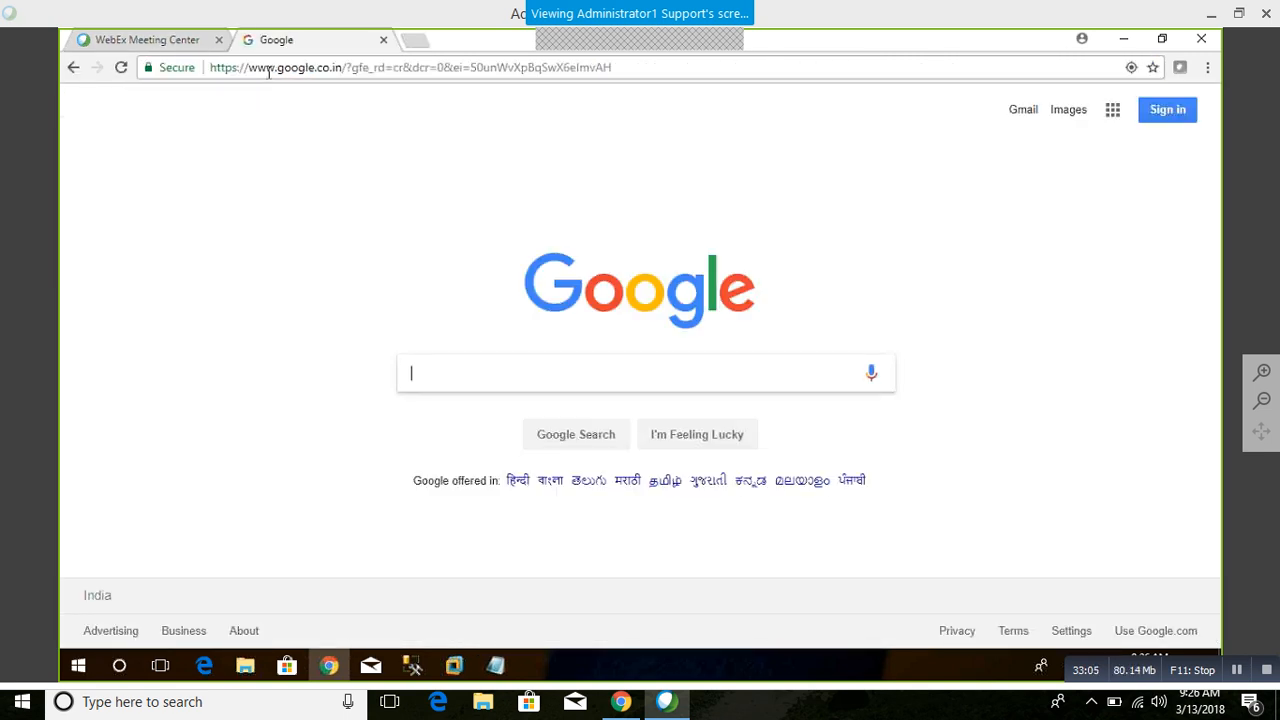
Step: Search Google for xp_cmdshell 'dir
type("xp")
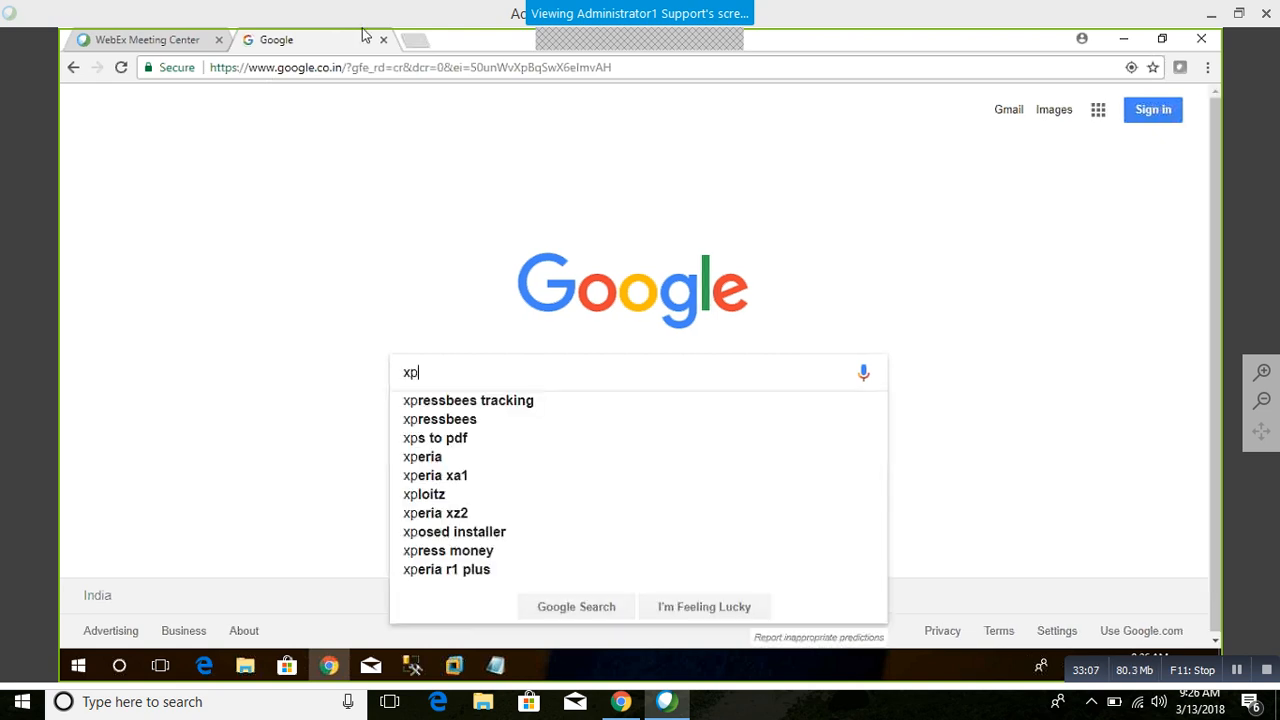
type("_cmdshell")
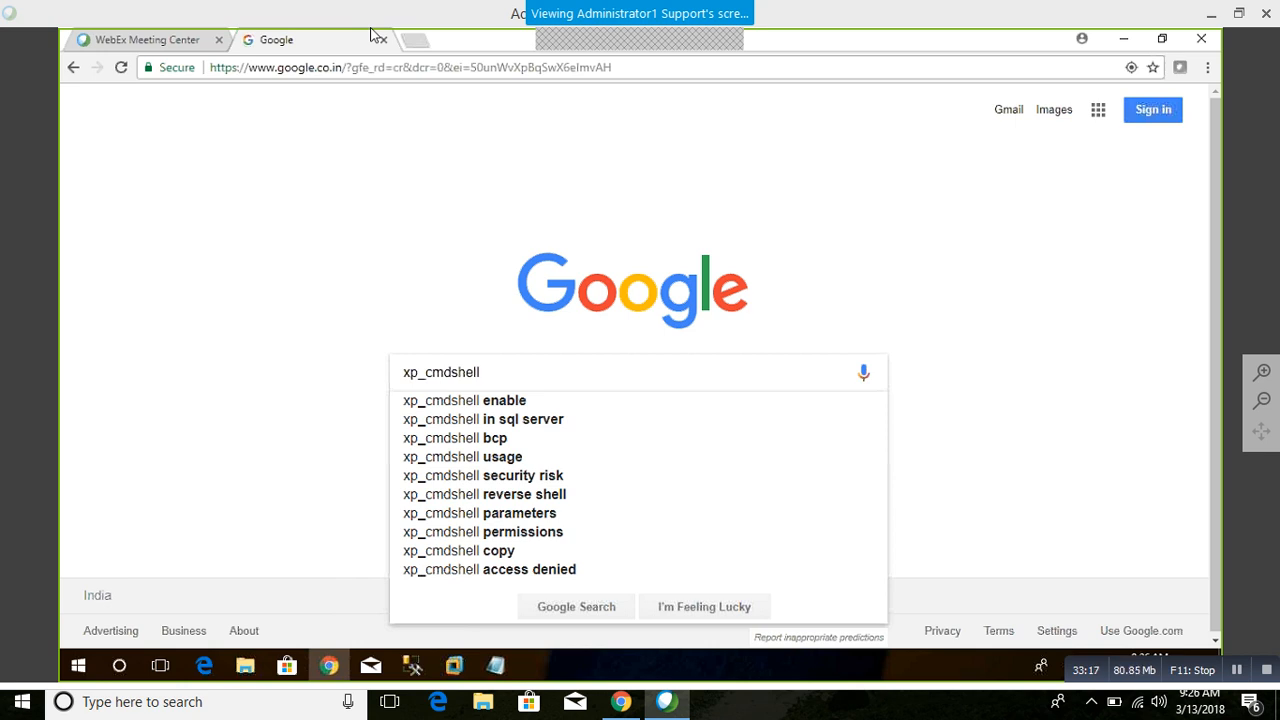
type("'D")
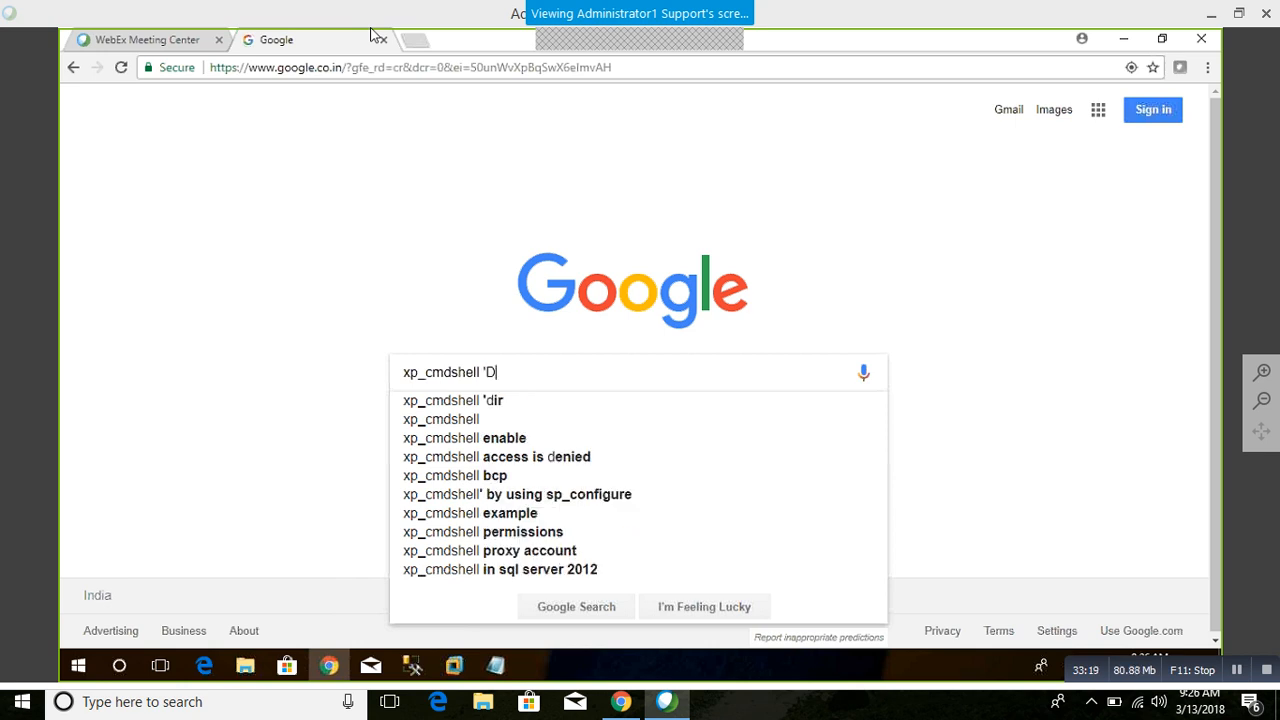
key("BackSpace")
type("dir")
key("Down")
key("Return")
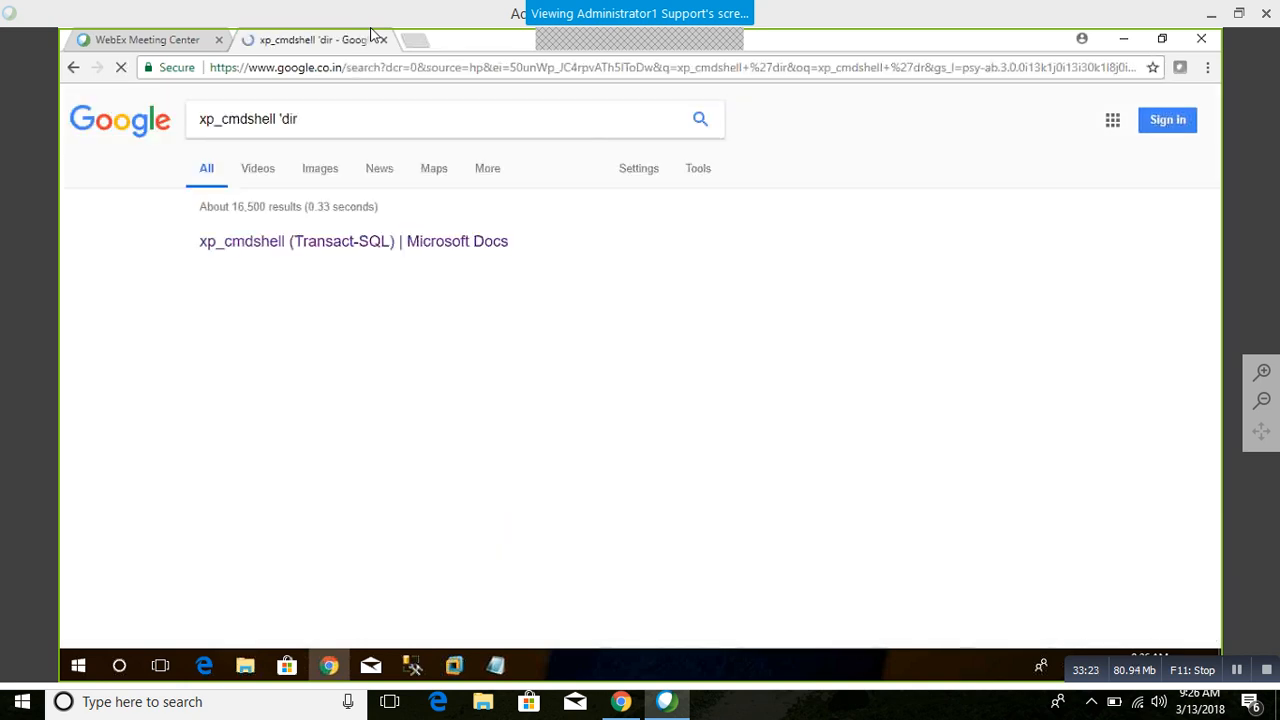
Step: Open the Microsoft Docs article on xp_cmdshell (Transact-SQL) and examine its syntax and directory listing examples
left_click(308, 245)
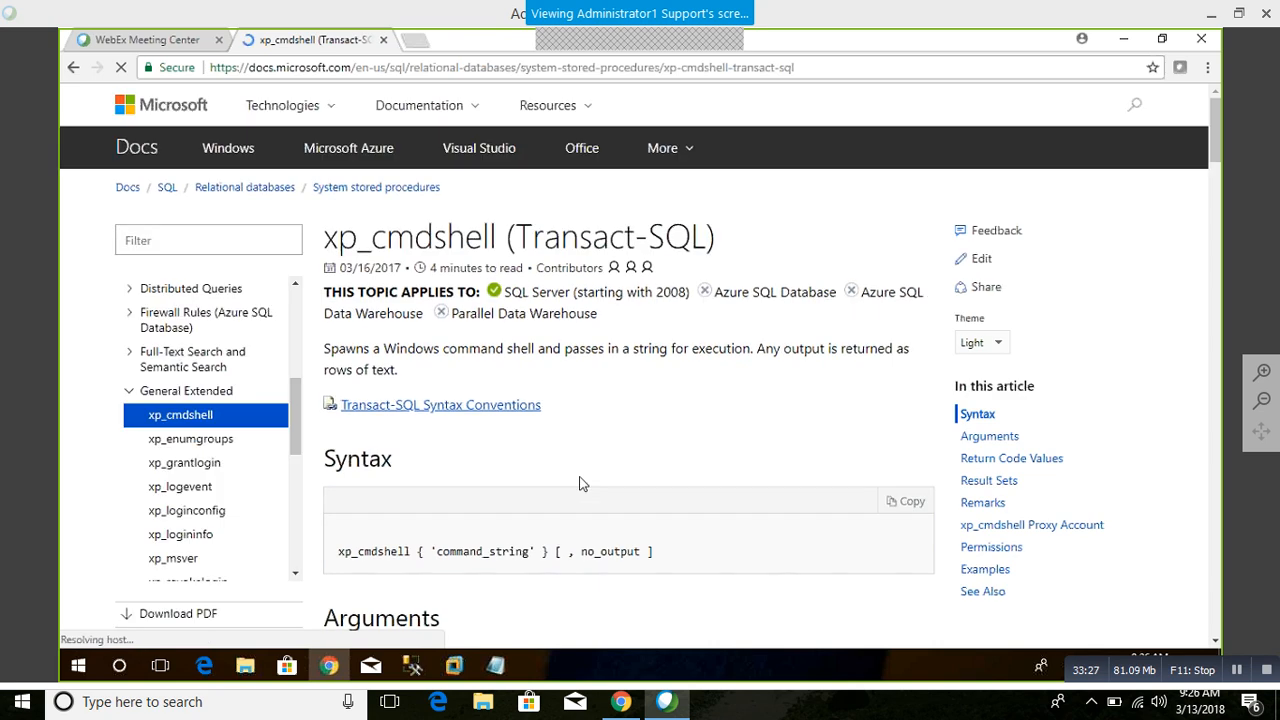
scroll(580, 484, "down", 5)
scroll(580, 484, "down", 2)
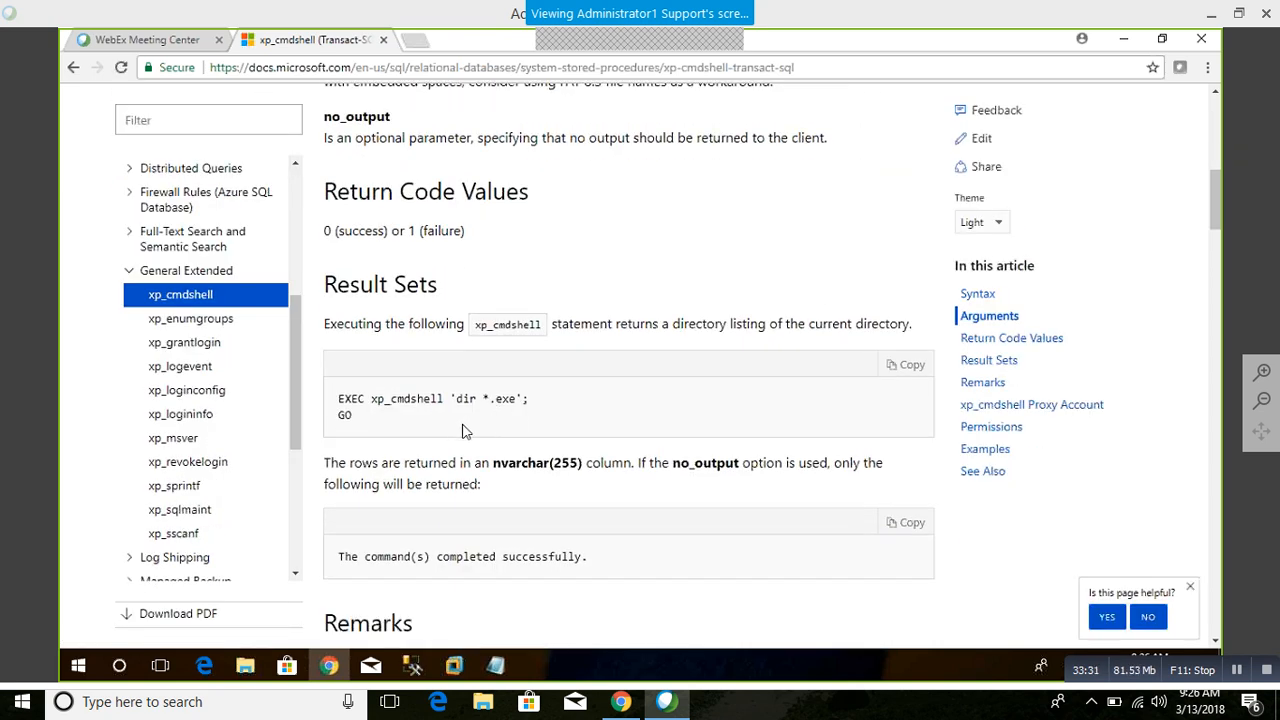
scroll(465, 430, "down", 6)
scroll(463, 430, "down", 12)
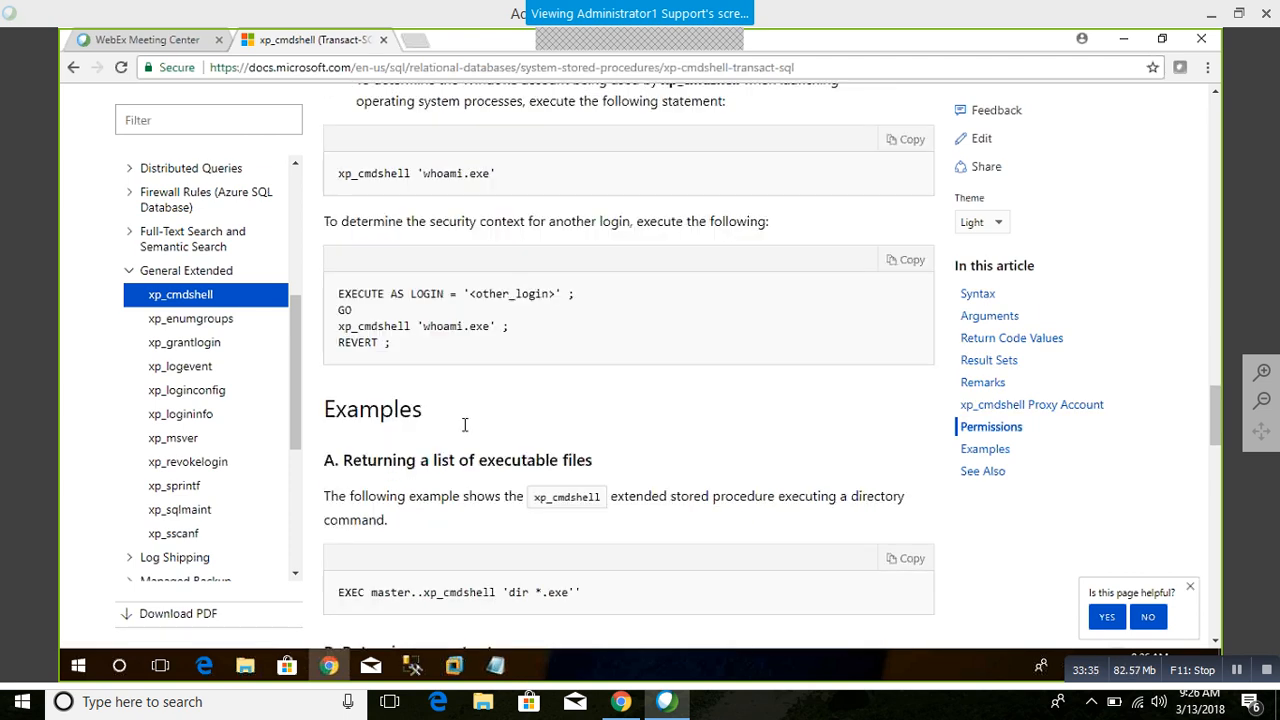
scroll(464, 425, "down", 4)
scroll(464, 425, "down", 1)
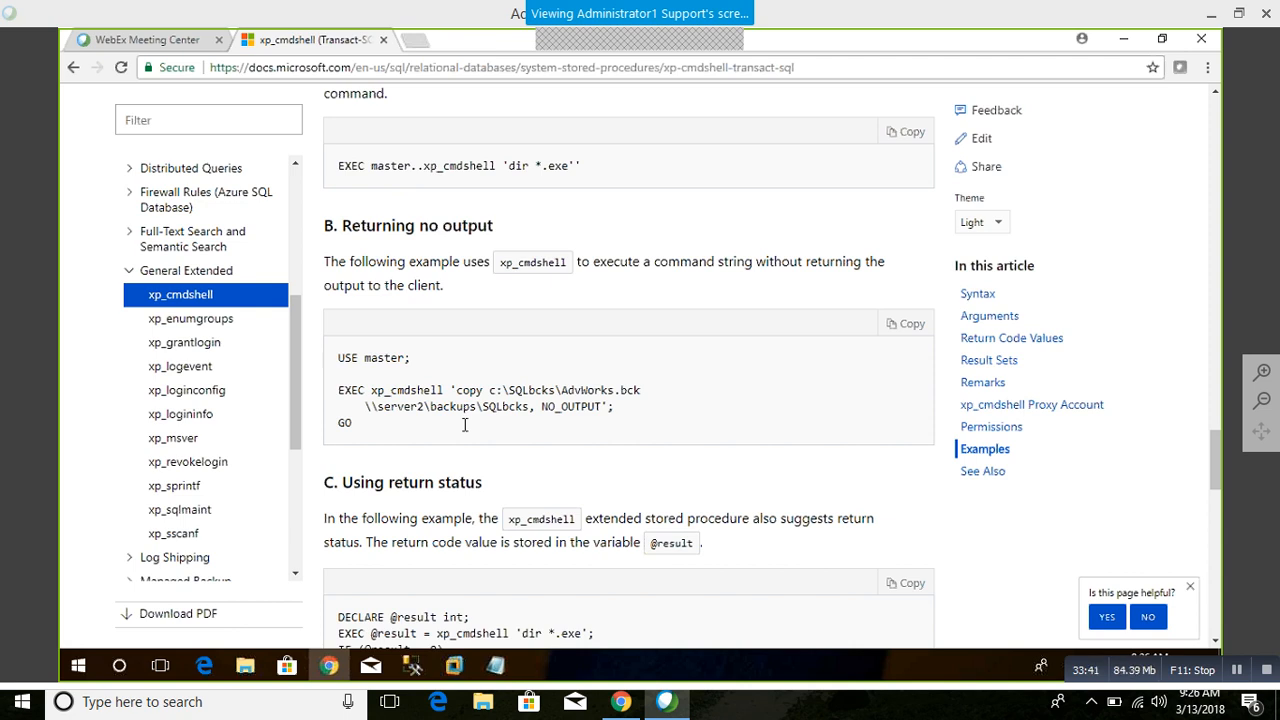
scroll(464, 425, "down", 3)
scroll(464, 431, "down", 4)
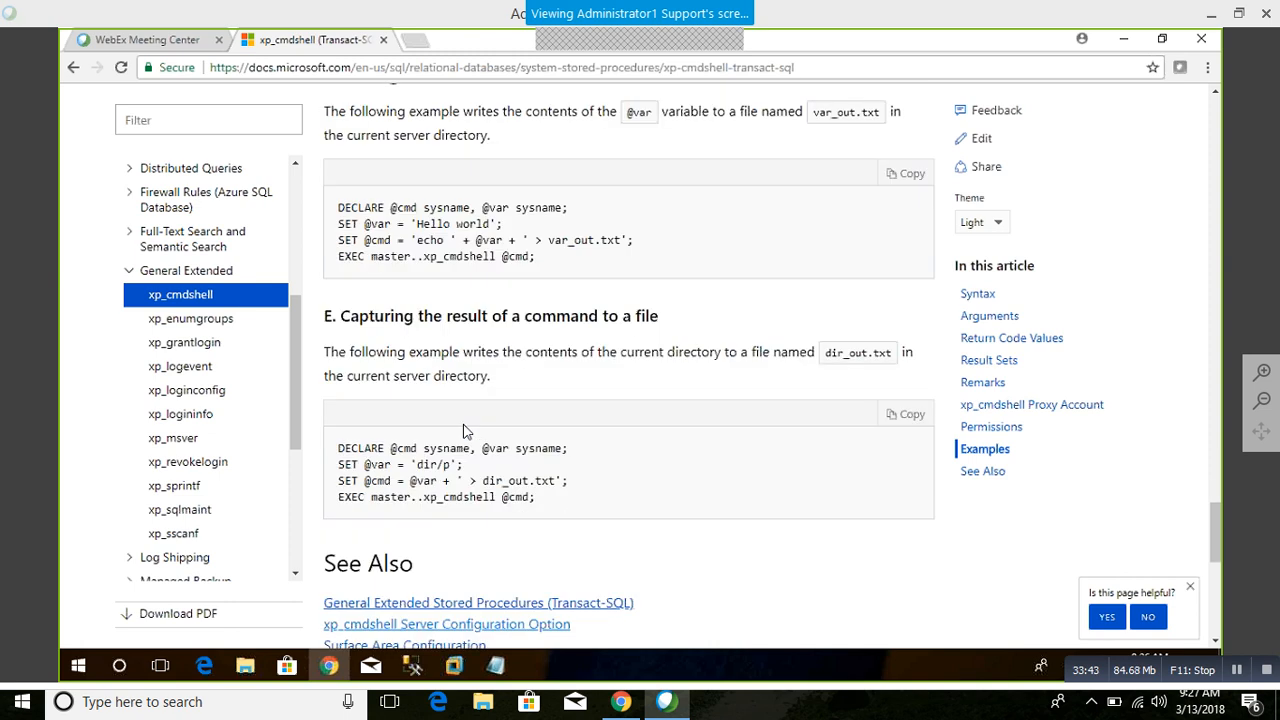
scroll(464, 431, "down", 1)
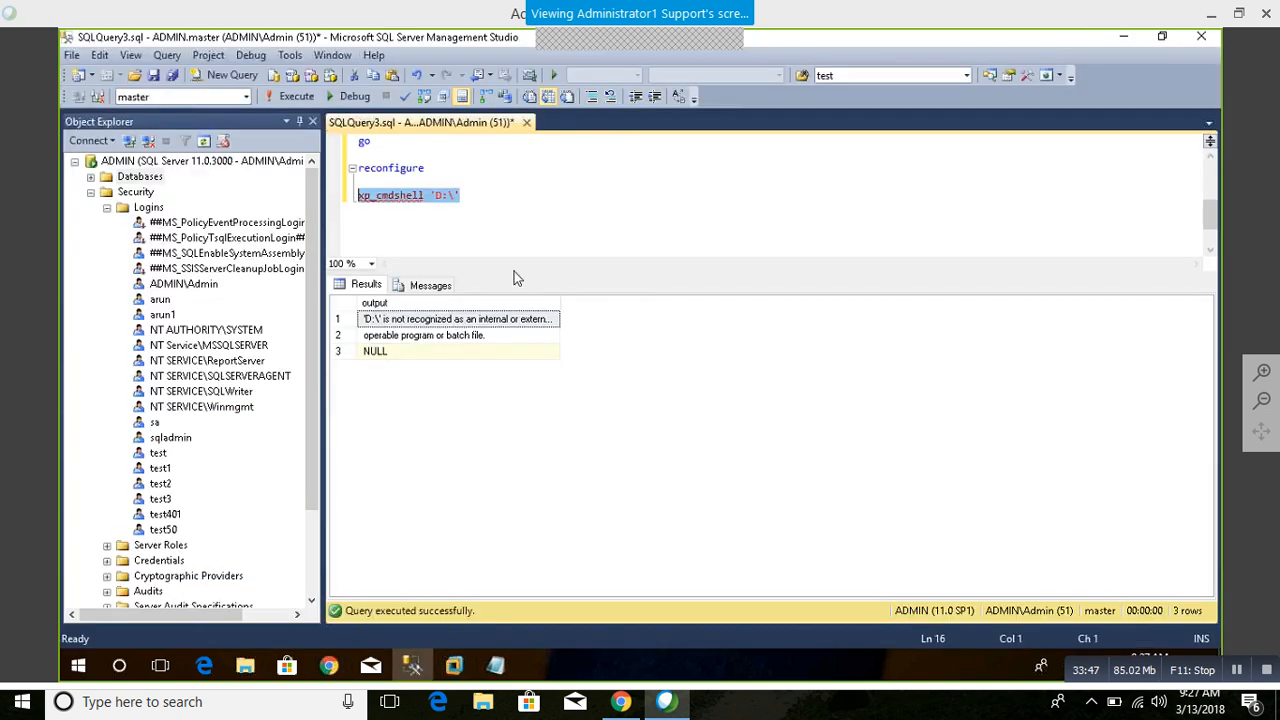
Step: Switch back to SQL Server Management Studio and insert dir before the path in the xp_cmdshell 'D:\' statement
left_click(412, 665)
left_click(431, 196)
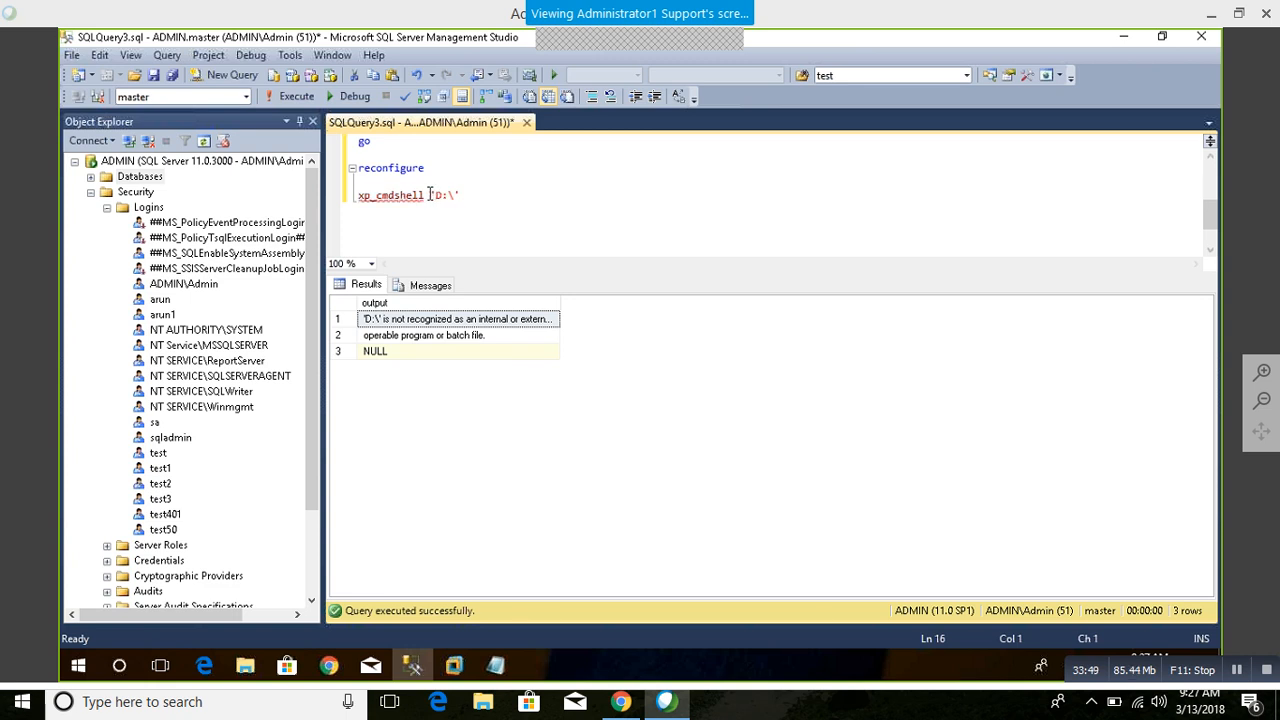
type("dir \"")
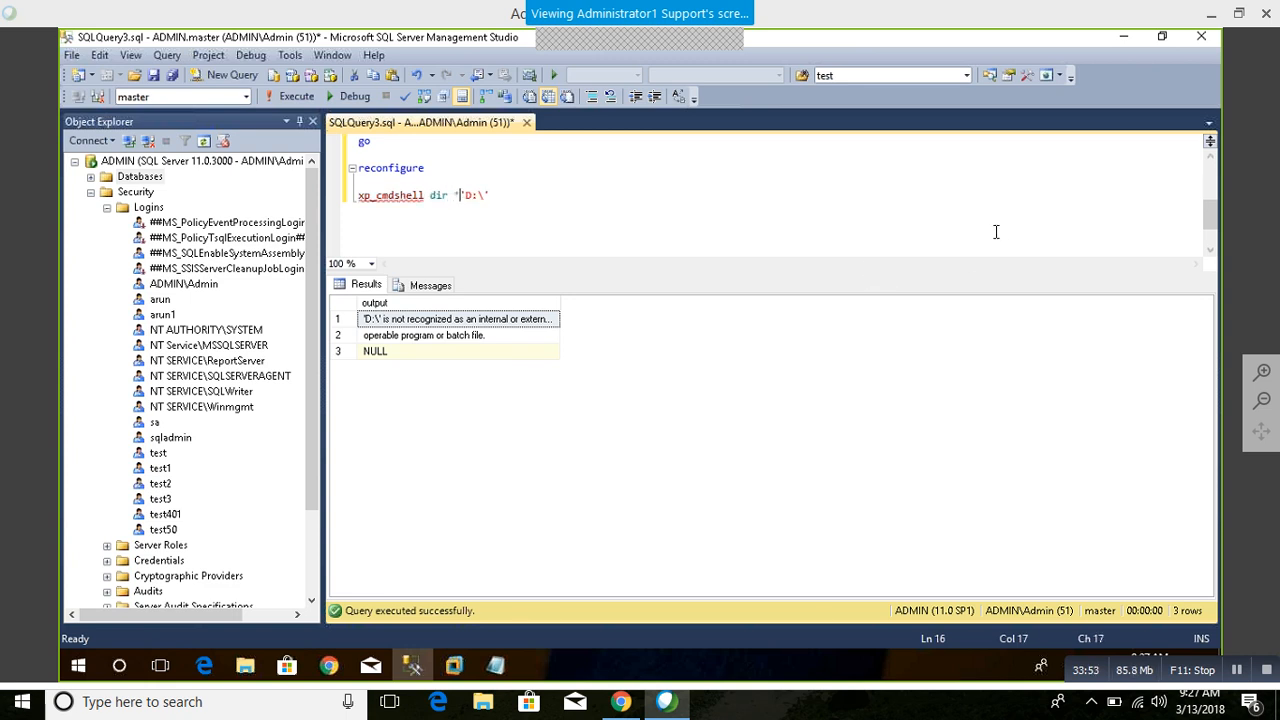
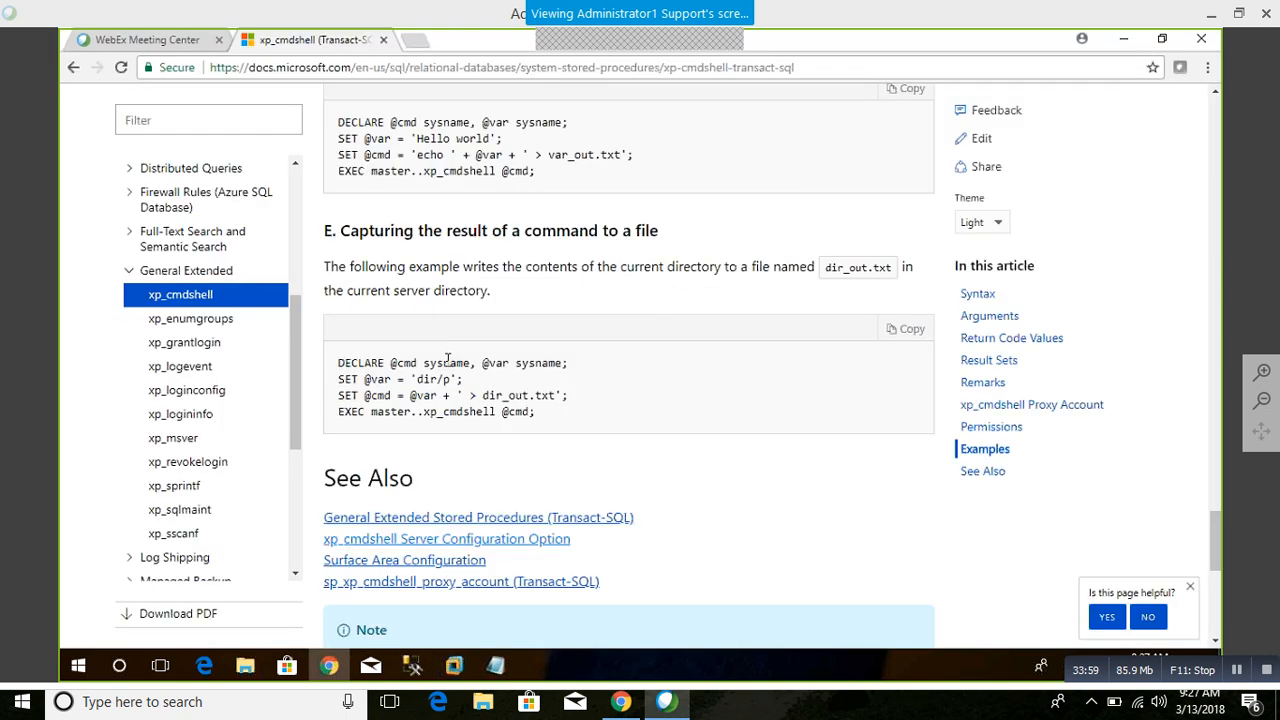
Step: Review the xp_cmdshell article from the file-capture example back to the directory listing example under Result Sets
scroll(447, 367, "up", 10)
scroll(447, 367, "up", 7)
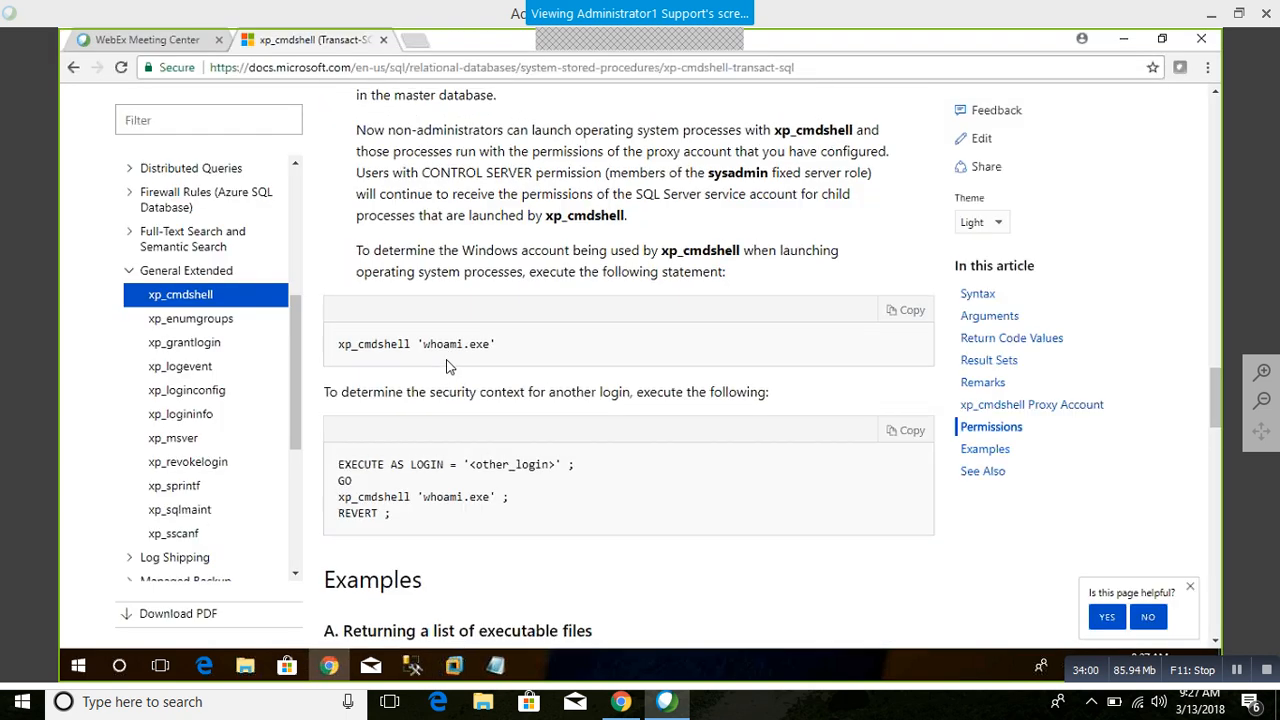
scroll(448, 366, "up", 6)
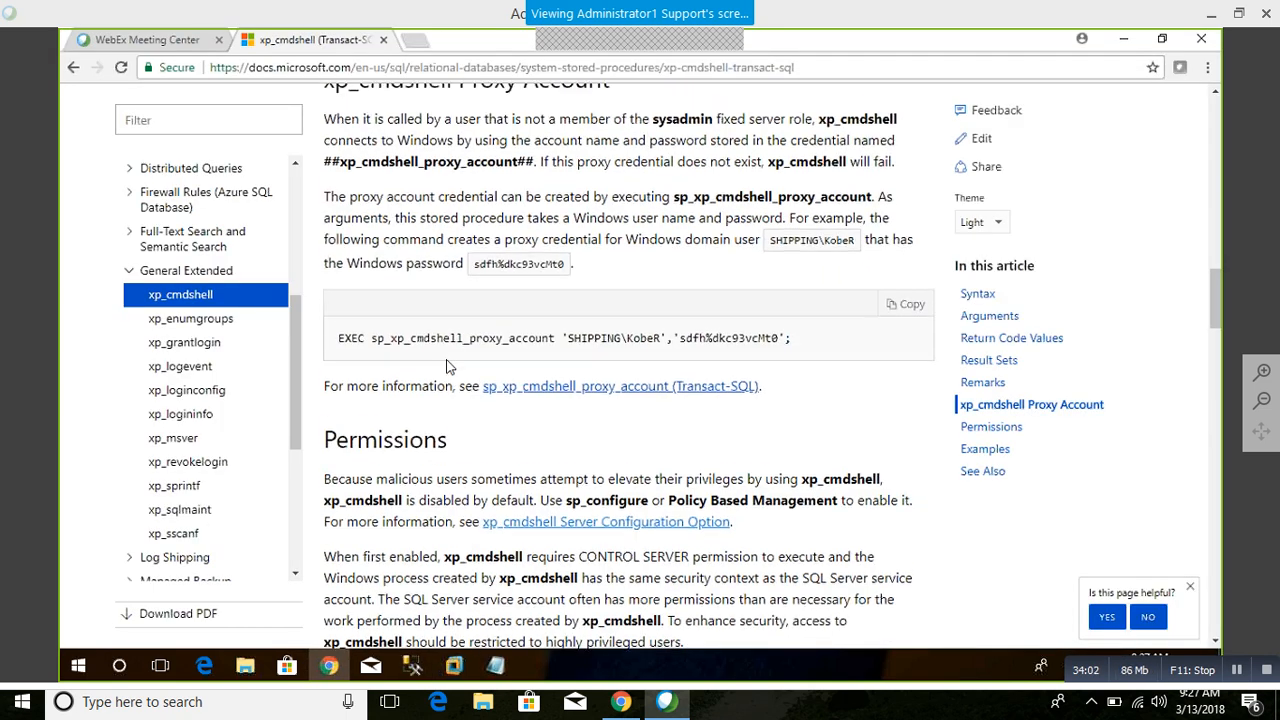
scroll(447, 363, "up", 8)
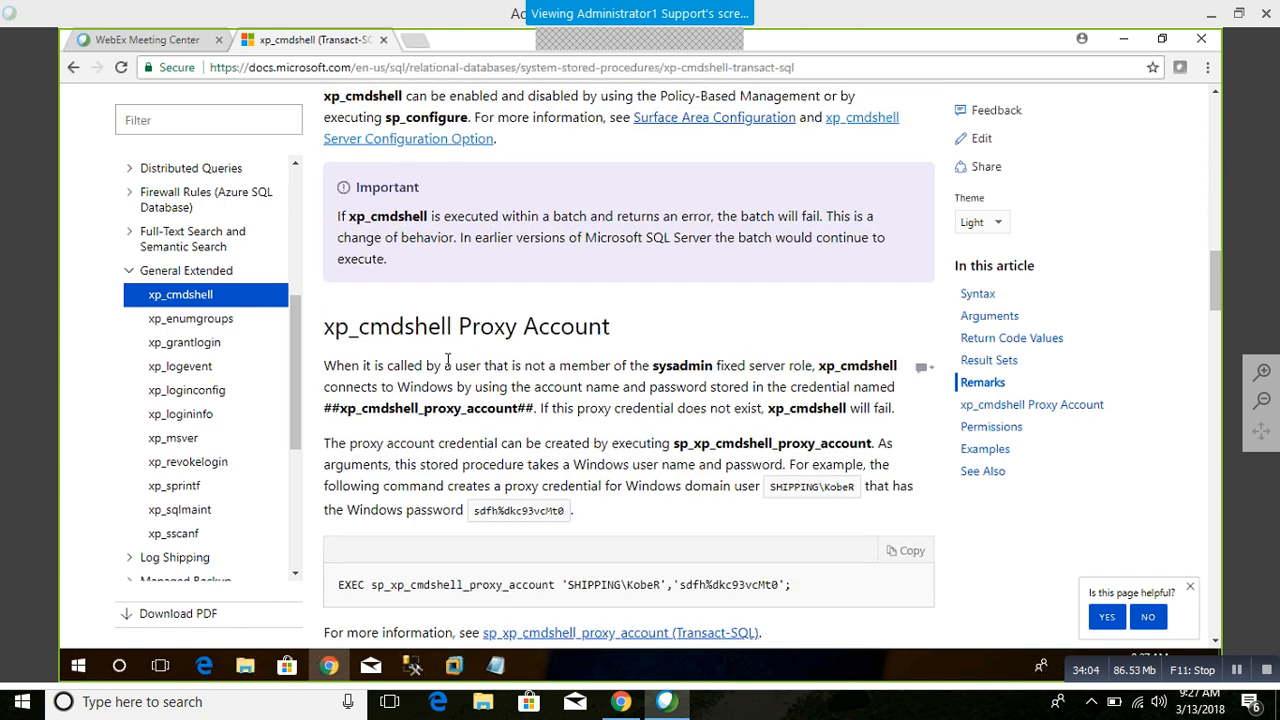
scroll(447, 367, "up", 2)
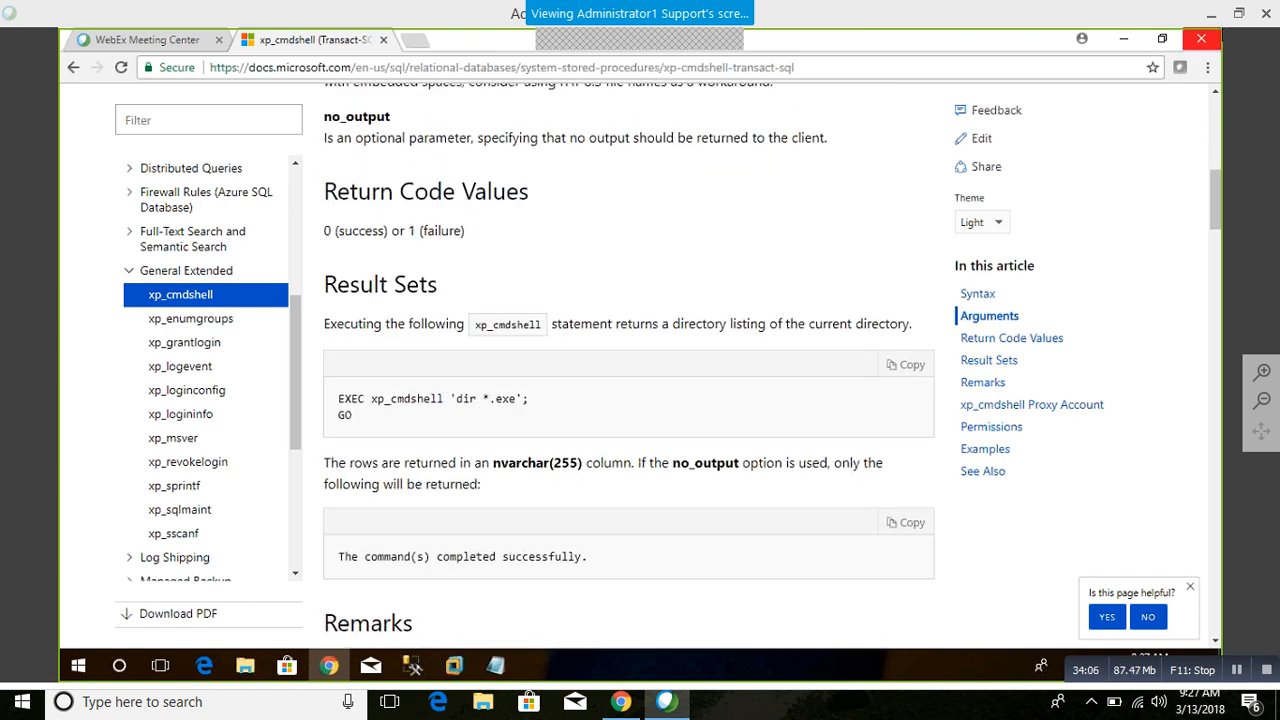
Step: Return to SQL Server Management Studio and insert an opening single quote before dir in the xp_cmdshell statement
left_click(1124, 40)
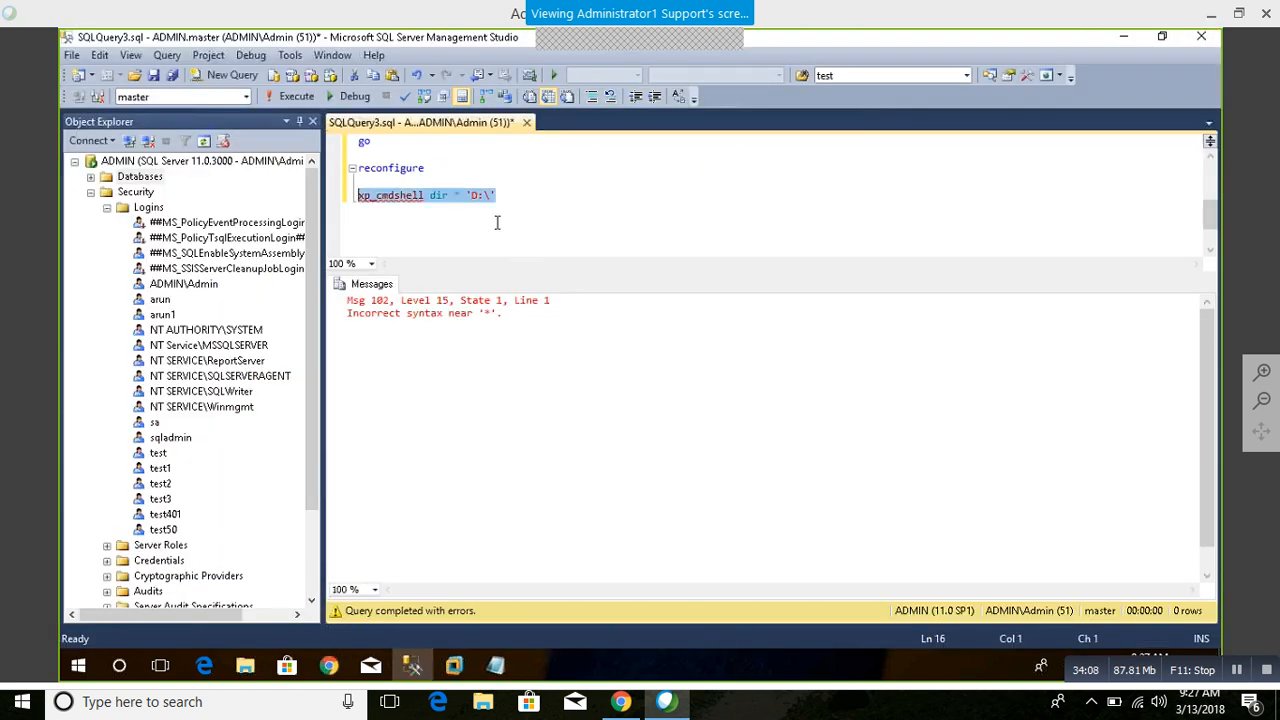
left_click(431, 196)
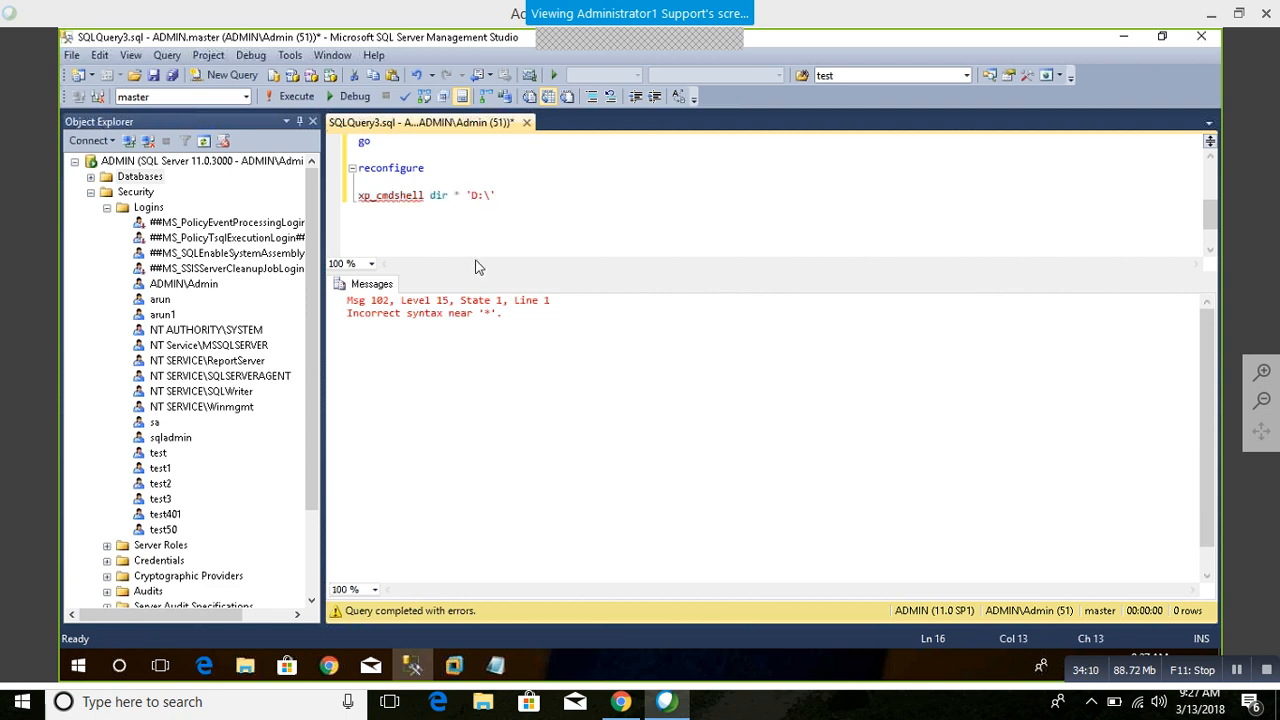
type("'")
key("End")
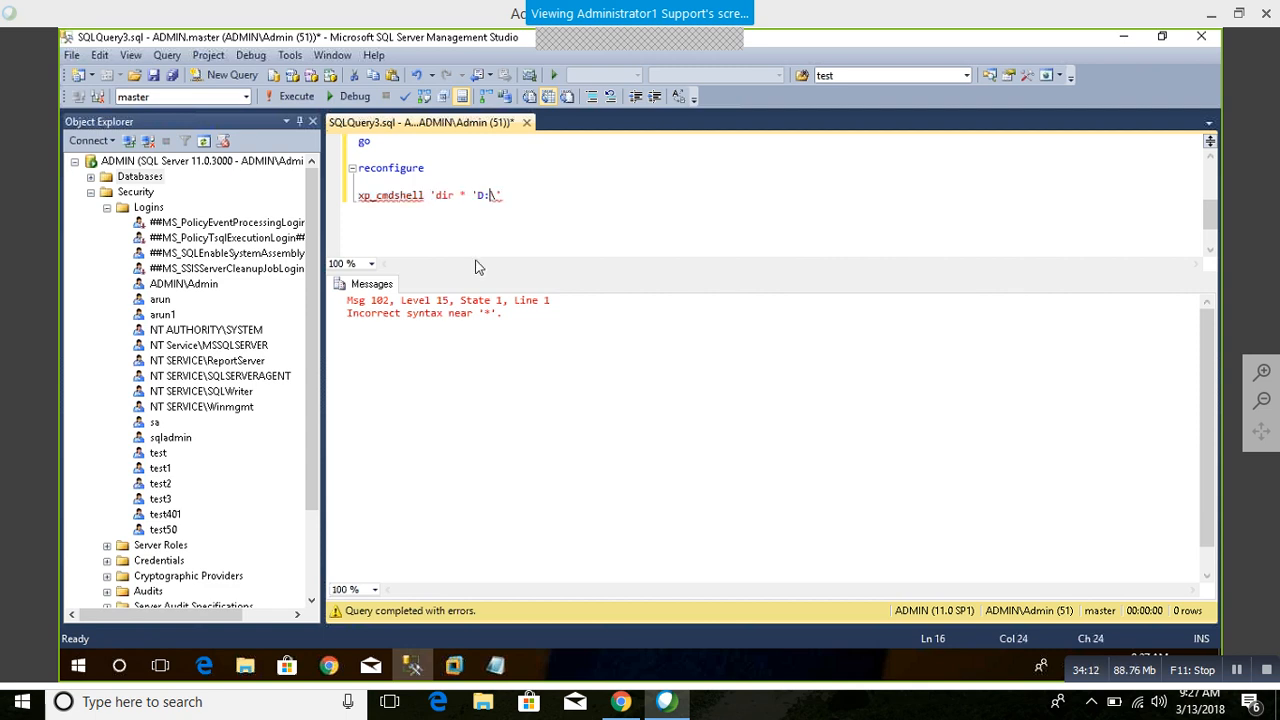
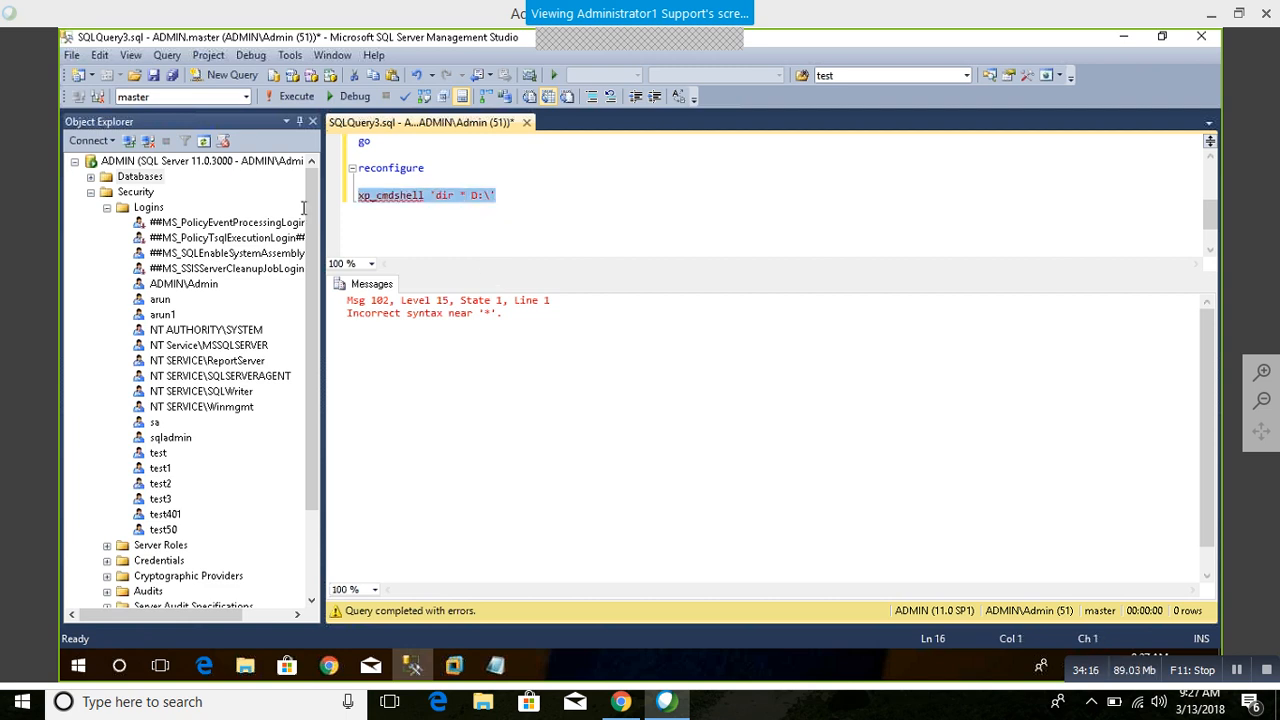
Step: Execute the selected statement xp_cmdshell 'dir * D:\' against the master database
key("F5")
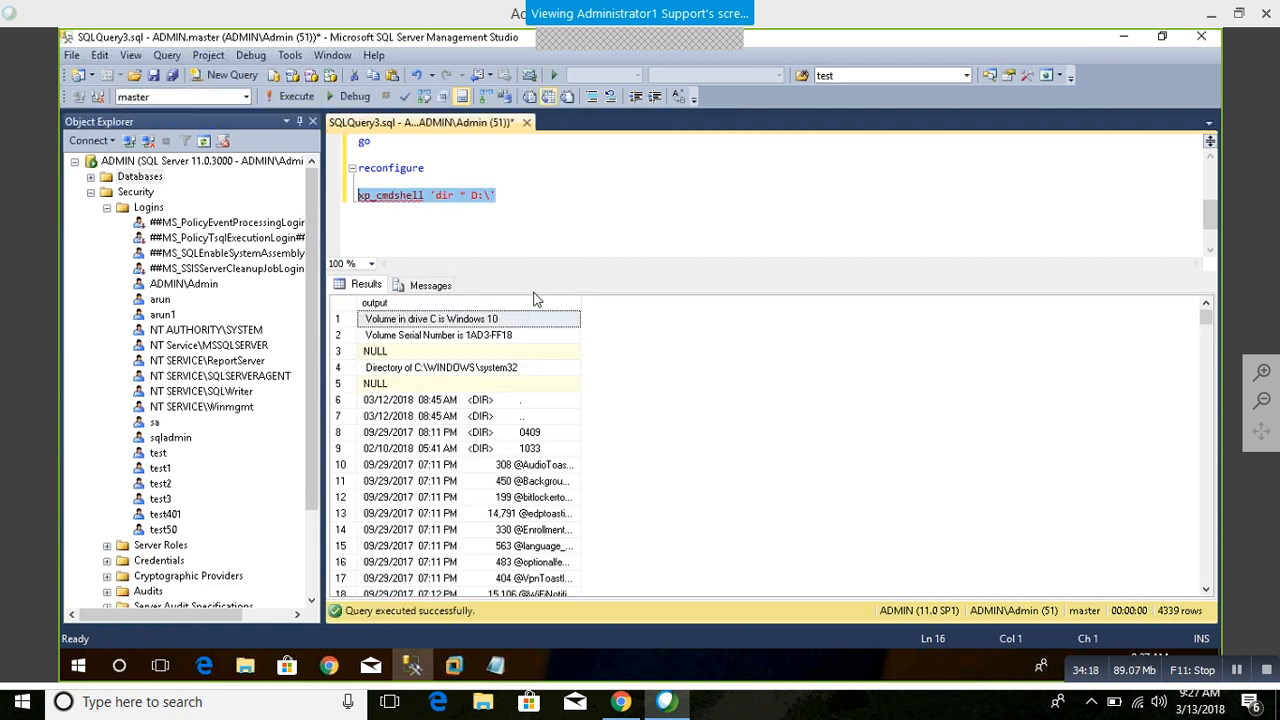
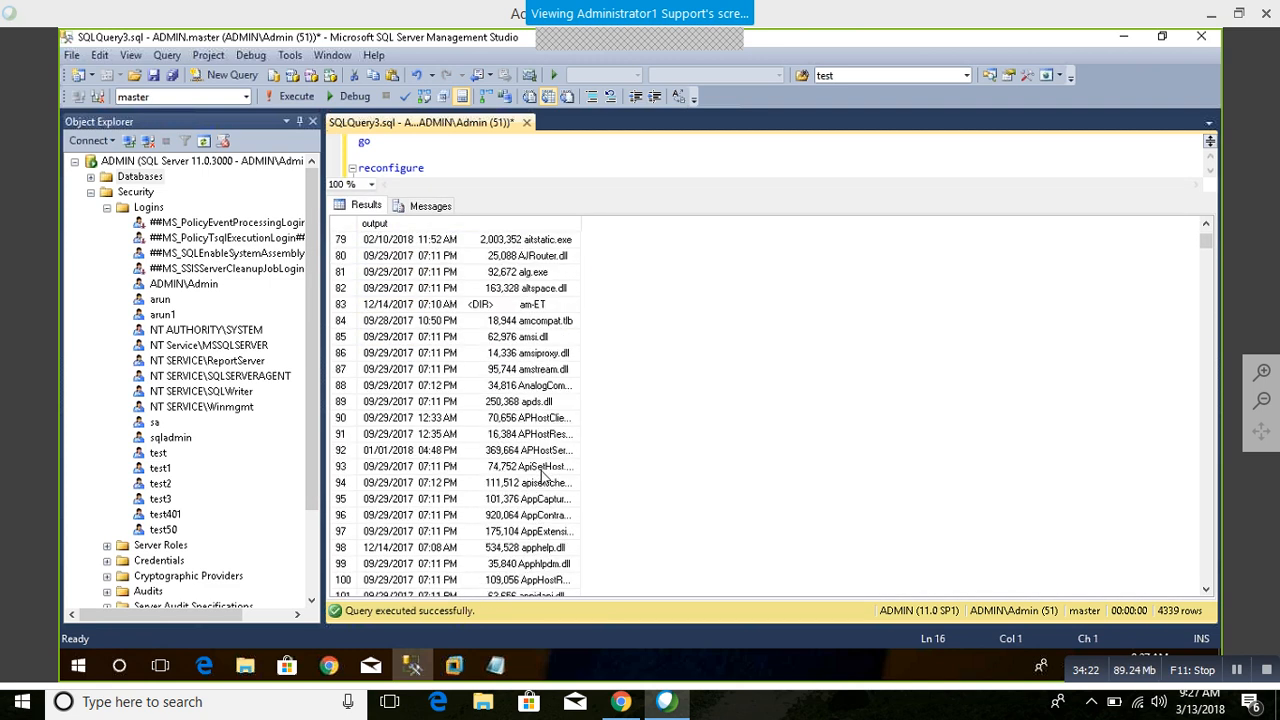
Step: Widen the output column of the directory listing results to fit the full file names
scroll(543, 477, "down", 20)
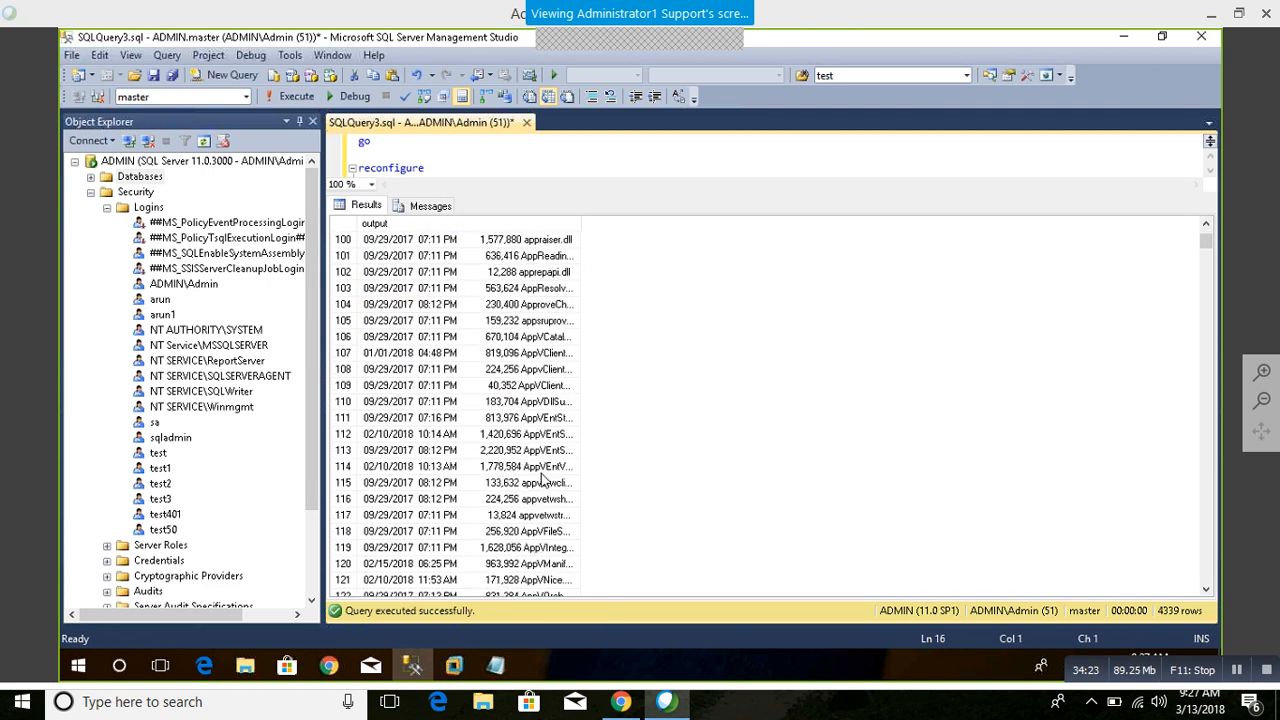
double_click(579, 224)
scroll(567, 392, "up", 6)
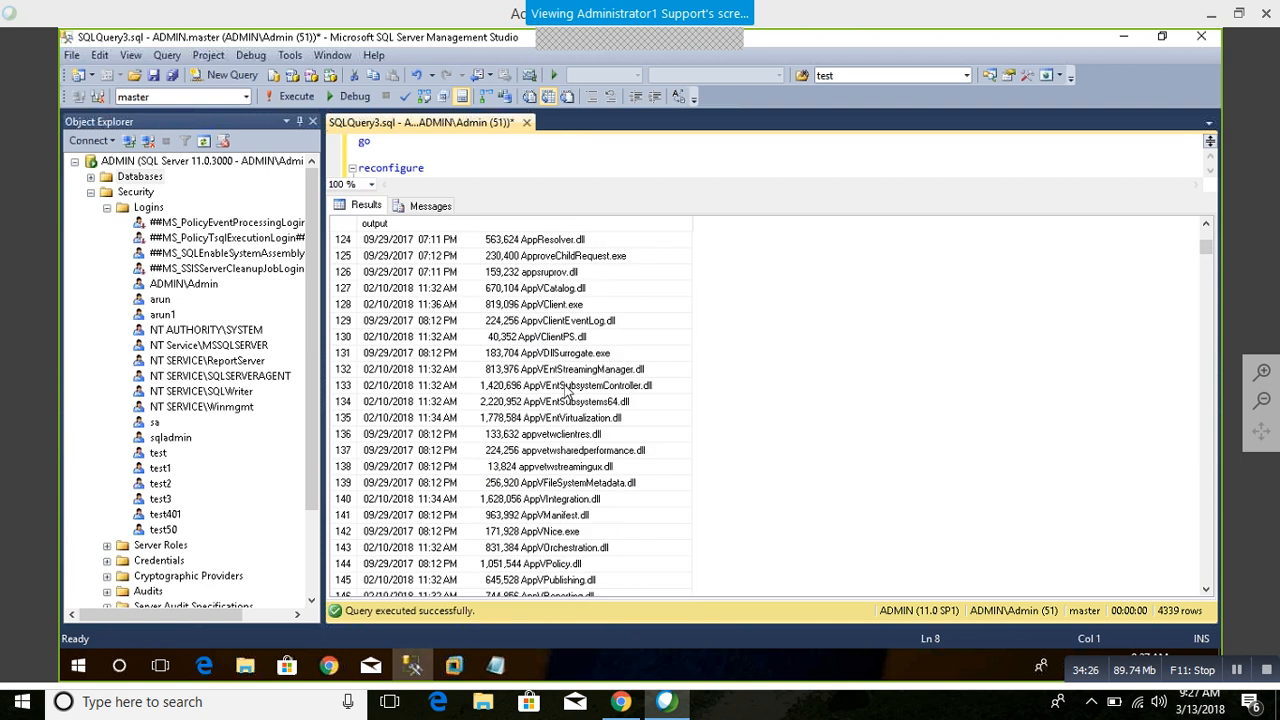
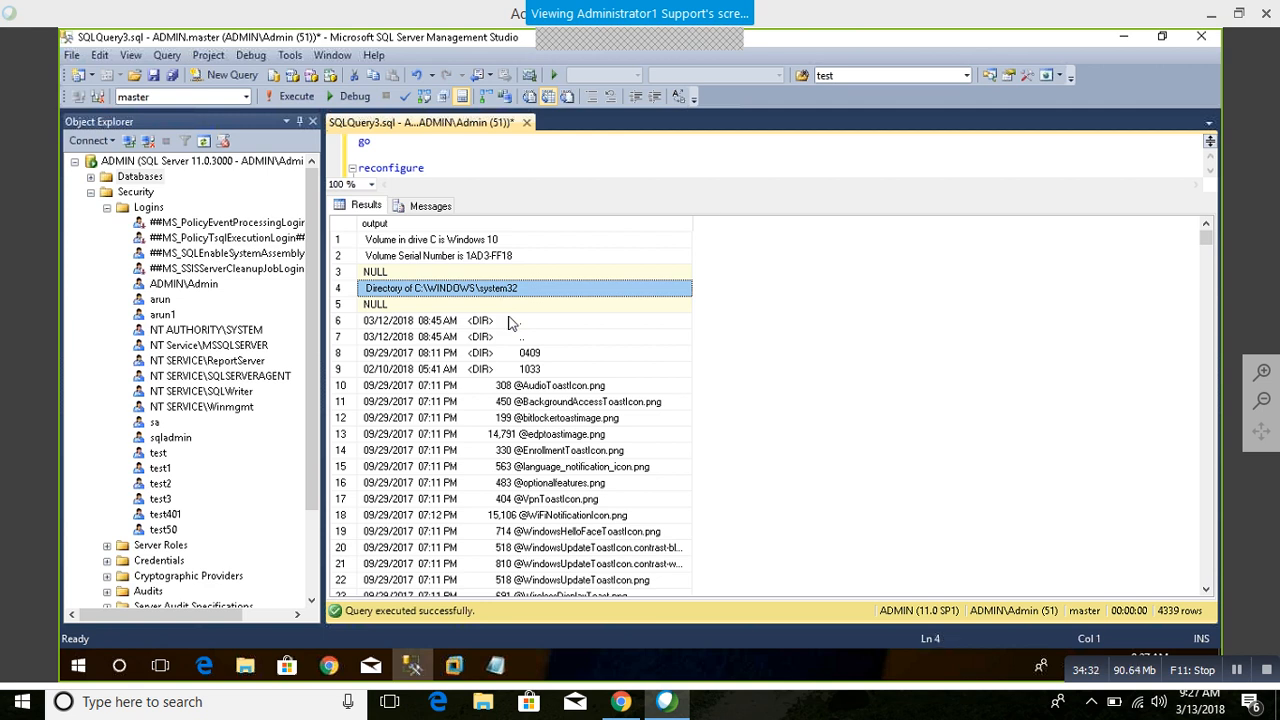
Step: Look through the files and folders listed in the system32 directory output
scroll(510, 322, "down", 20)
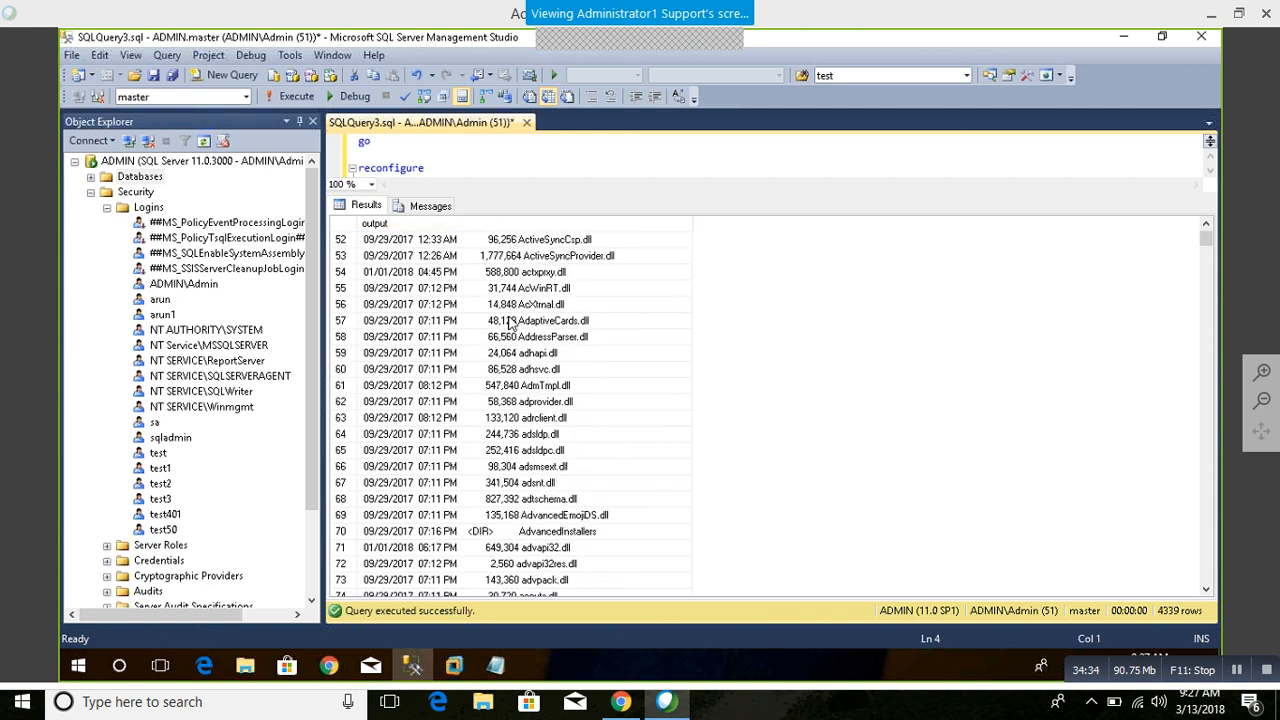
scroll(558, 445, "down", 20)
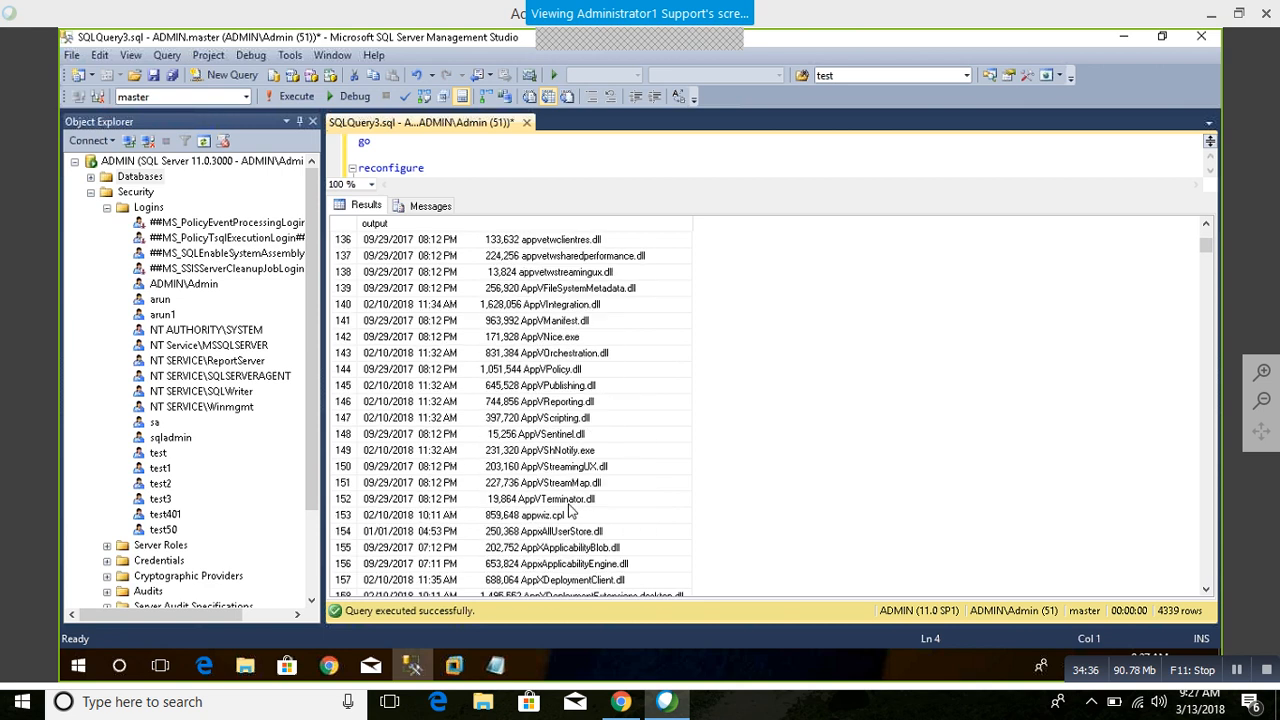
scroll(570, 511, "down", 20)
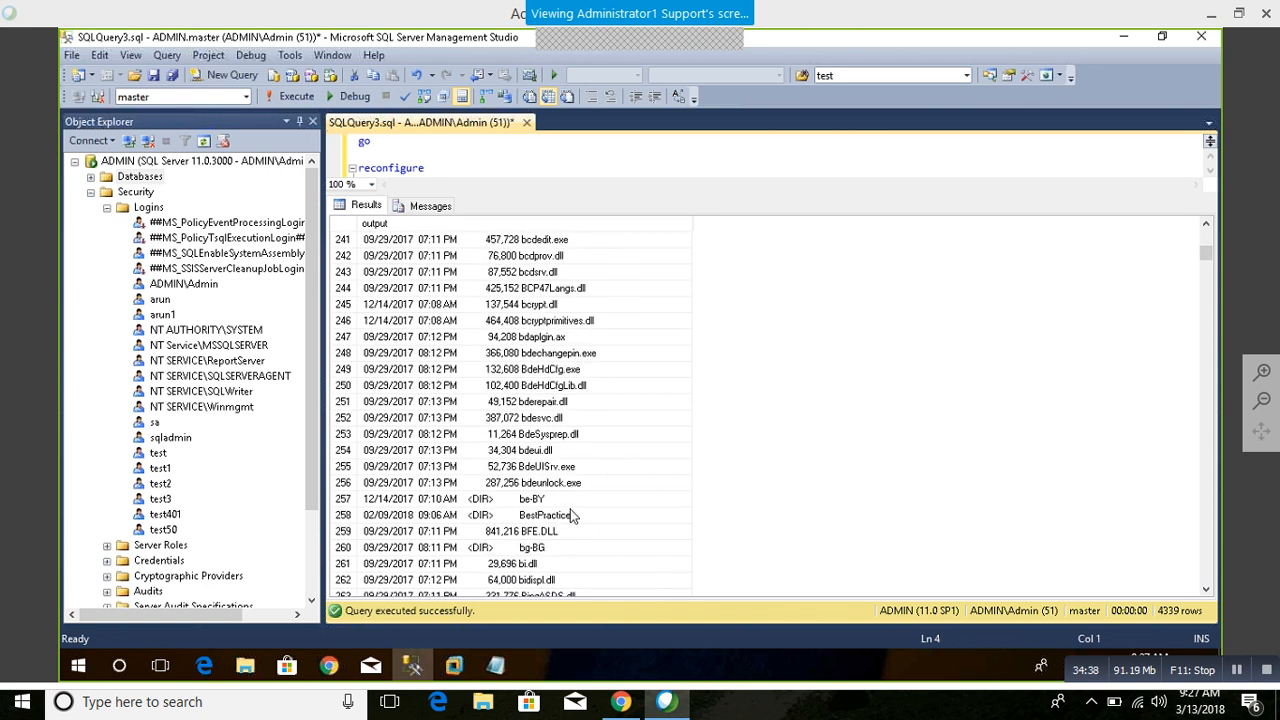
scroll(571, 507, "down", 20)
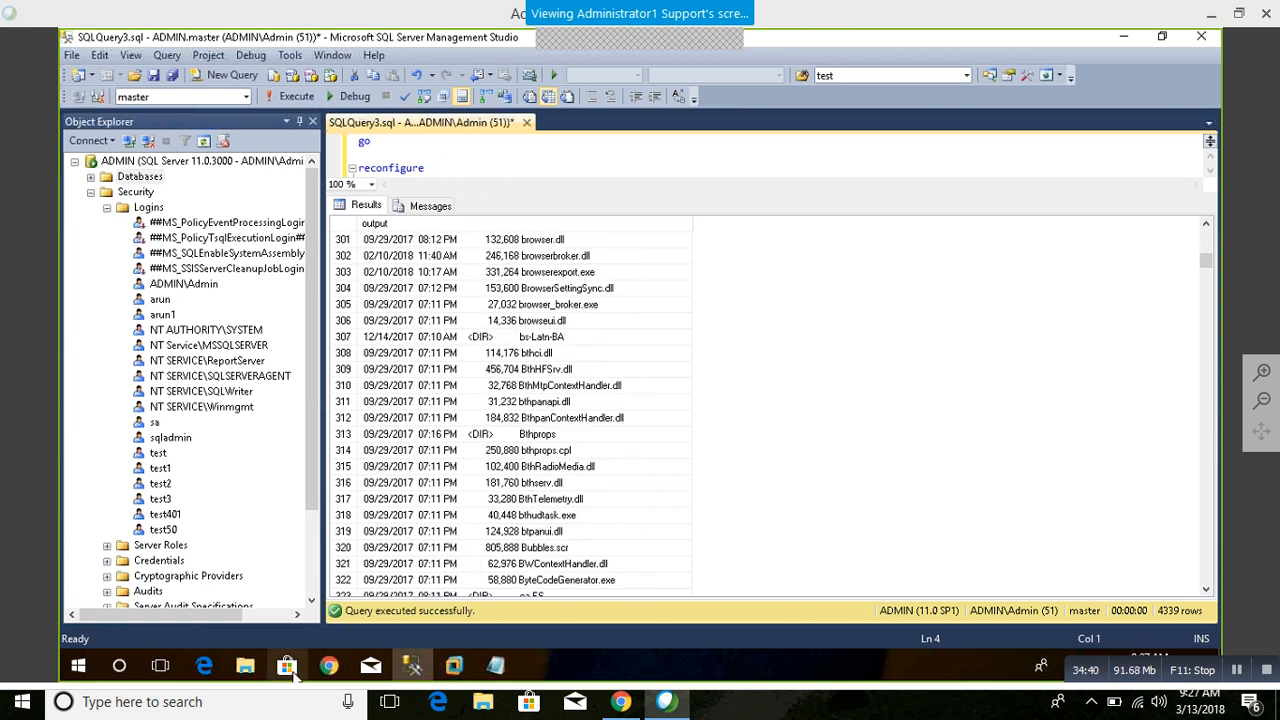
Step: In File Explorer, open New folder on Local Disk (D:) and select its full path, returning to Management Studio
left_click(245, 666)
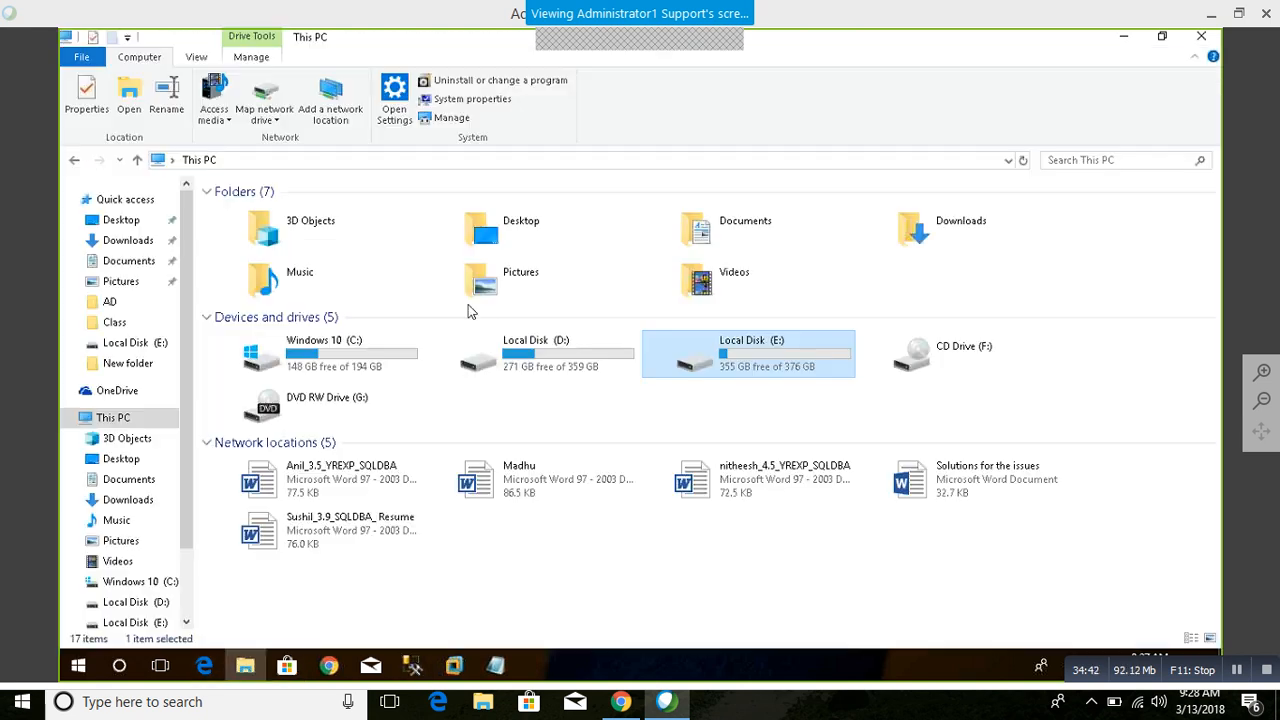
left_click(513, 355)
double_click(513, 355)
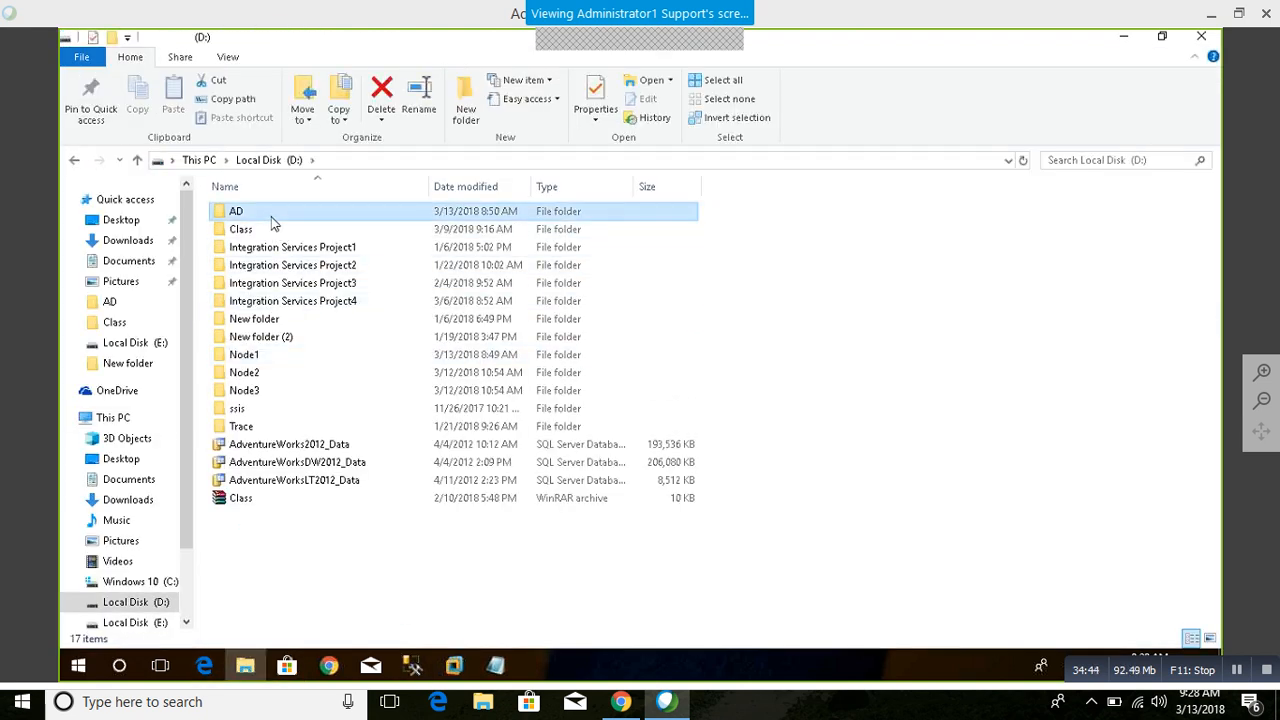
double_click(274, 219)
left_click(290, 160)
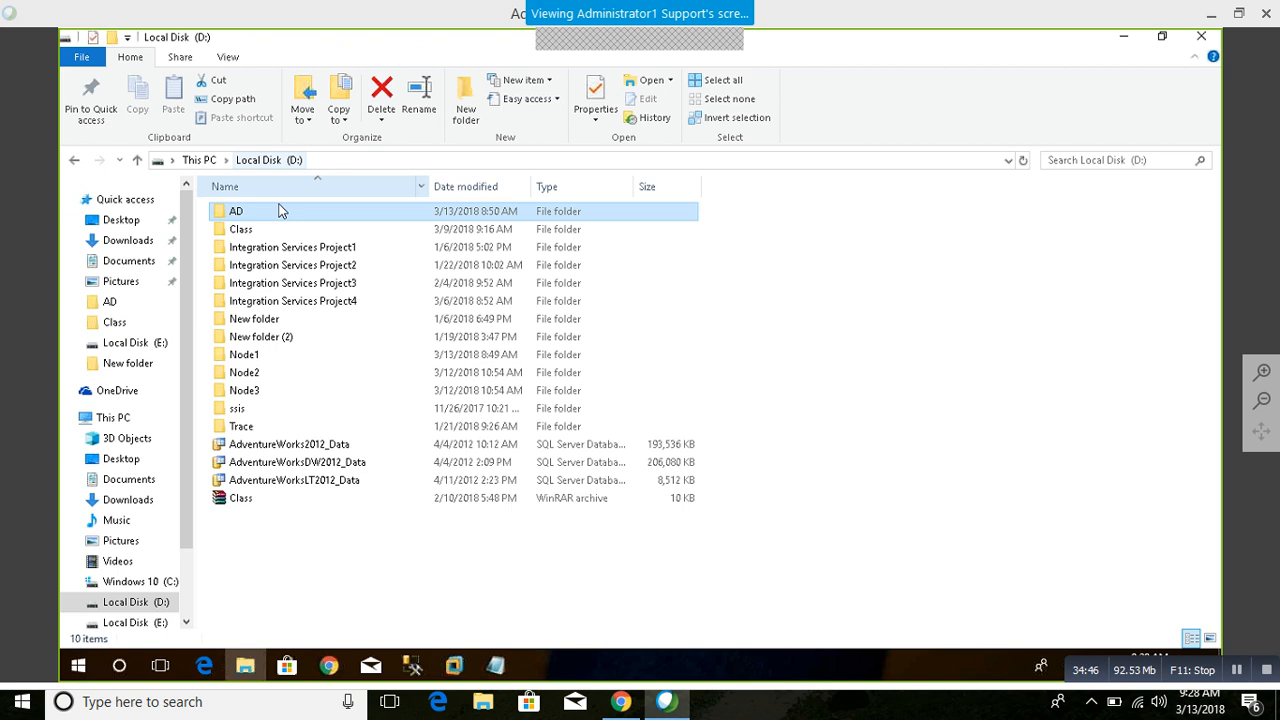
double_click(257, 318)
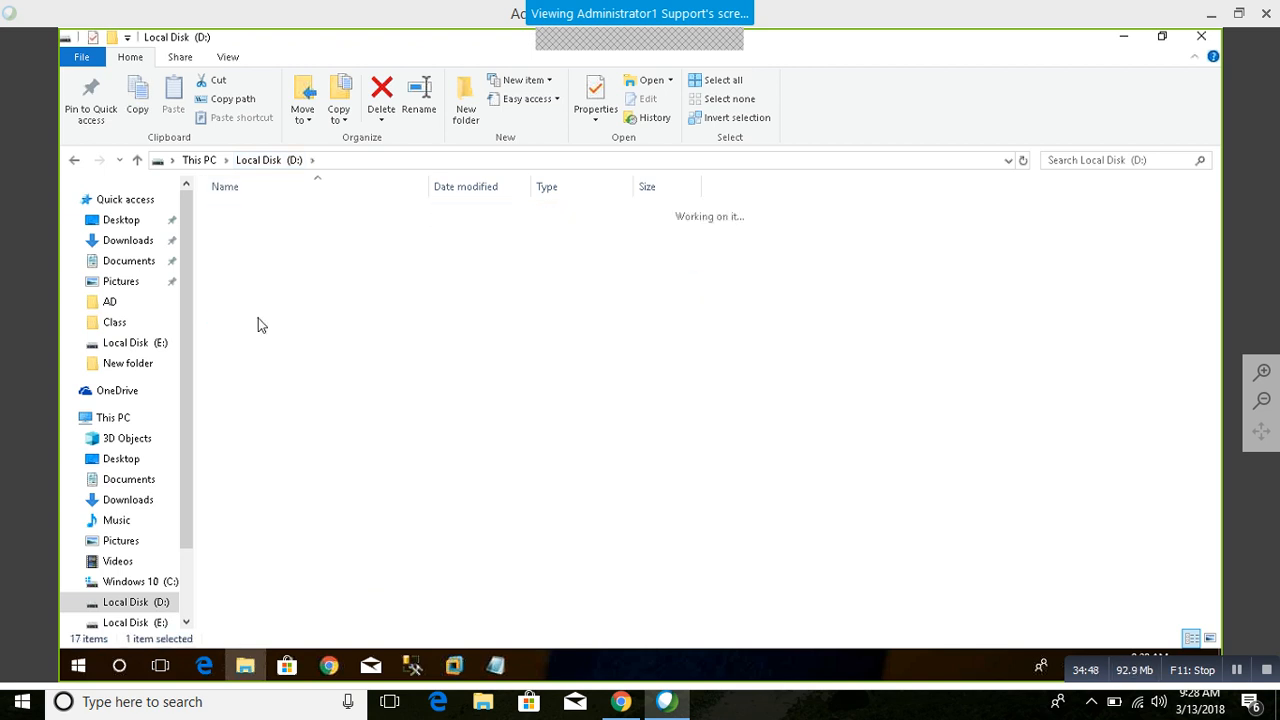
left_click(380, 167)
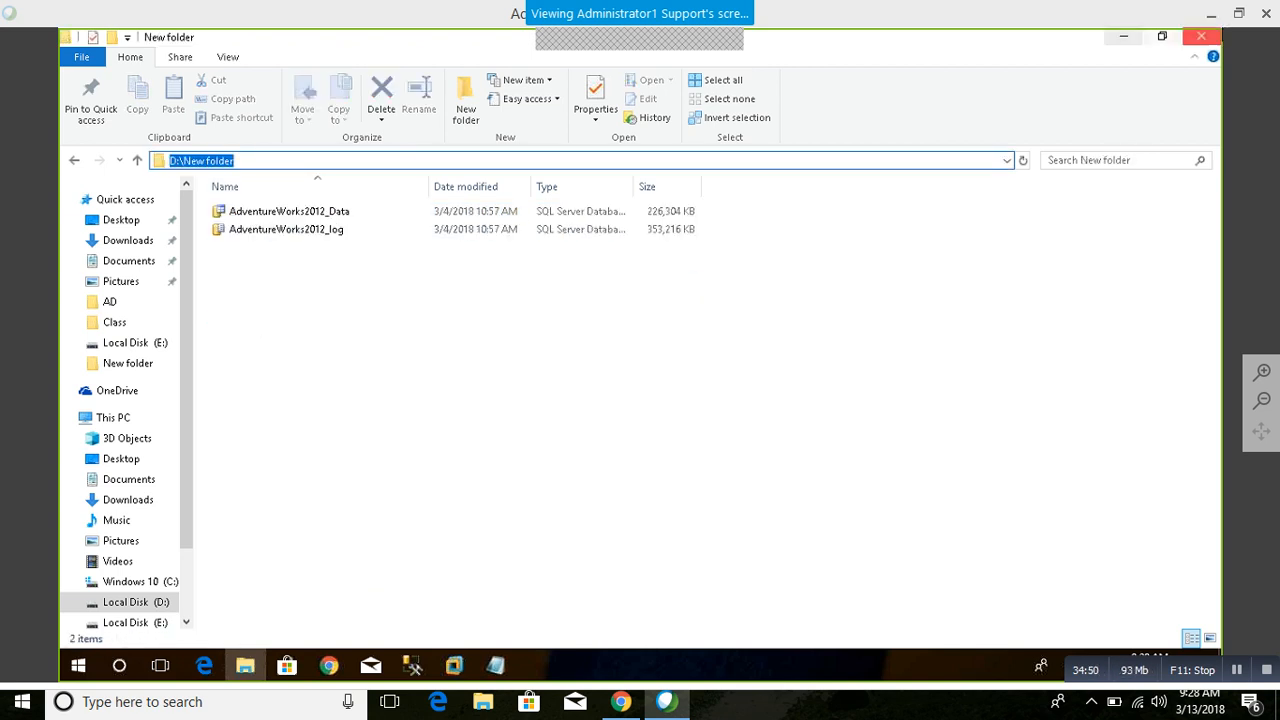
left_click(1124, 38)
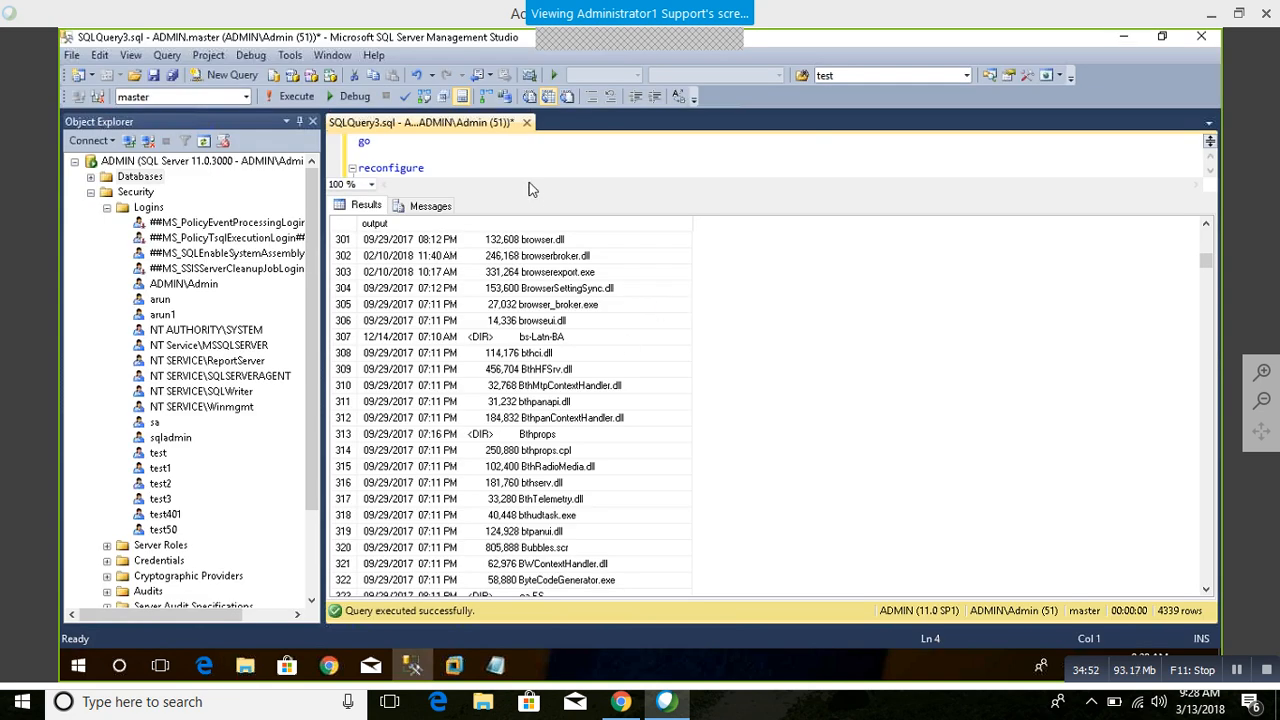
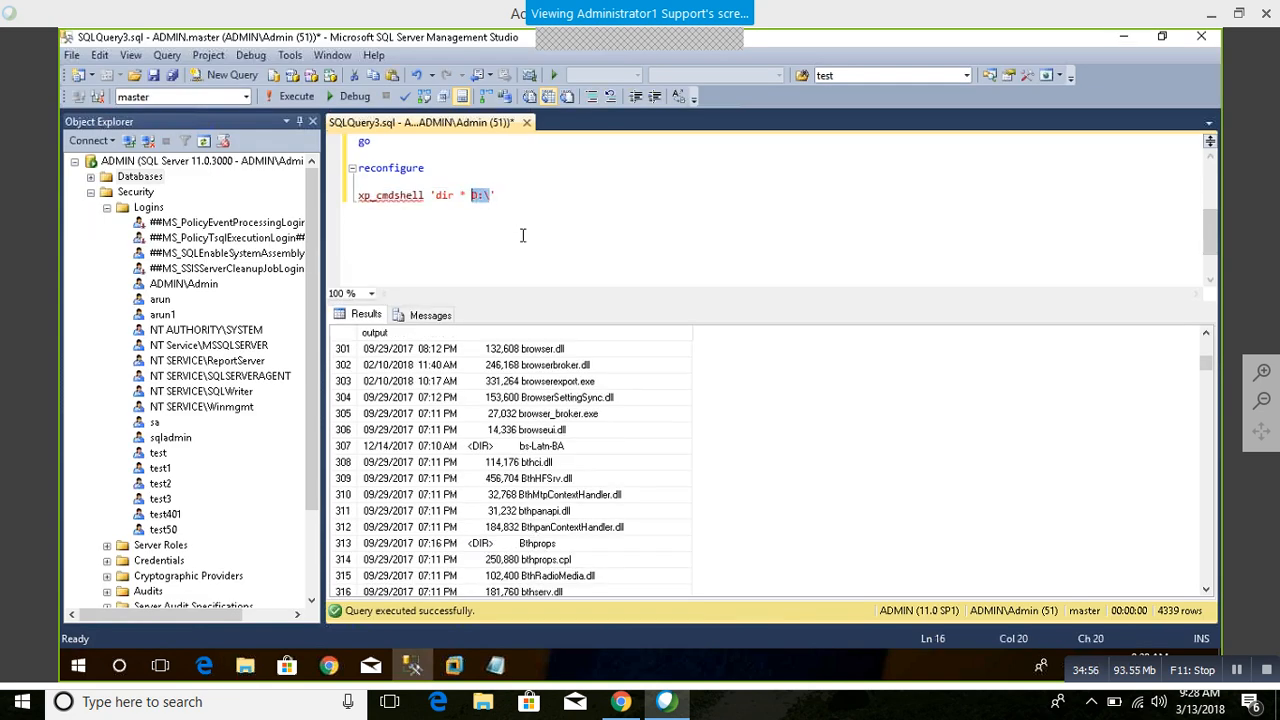
Step: Replace the D:\ path in the xp_cmdshell dir statement with D:\New folder and run only that statement
type("D:\\New folder")
left_click_drag(555, 196, 358, 196)
left_click(293, 96)
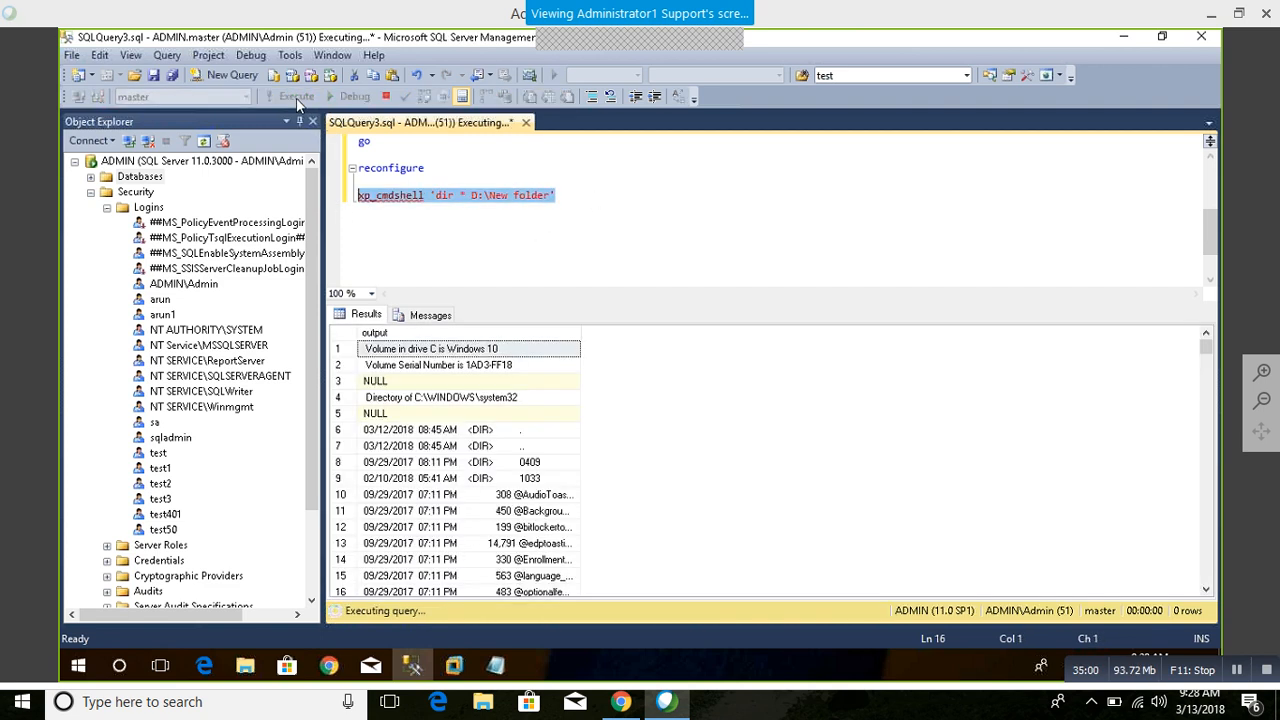
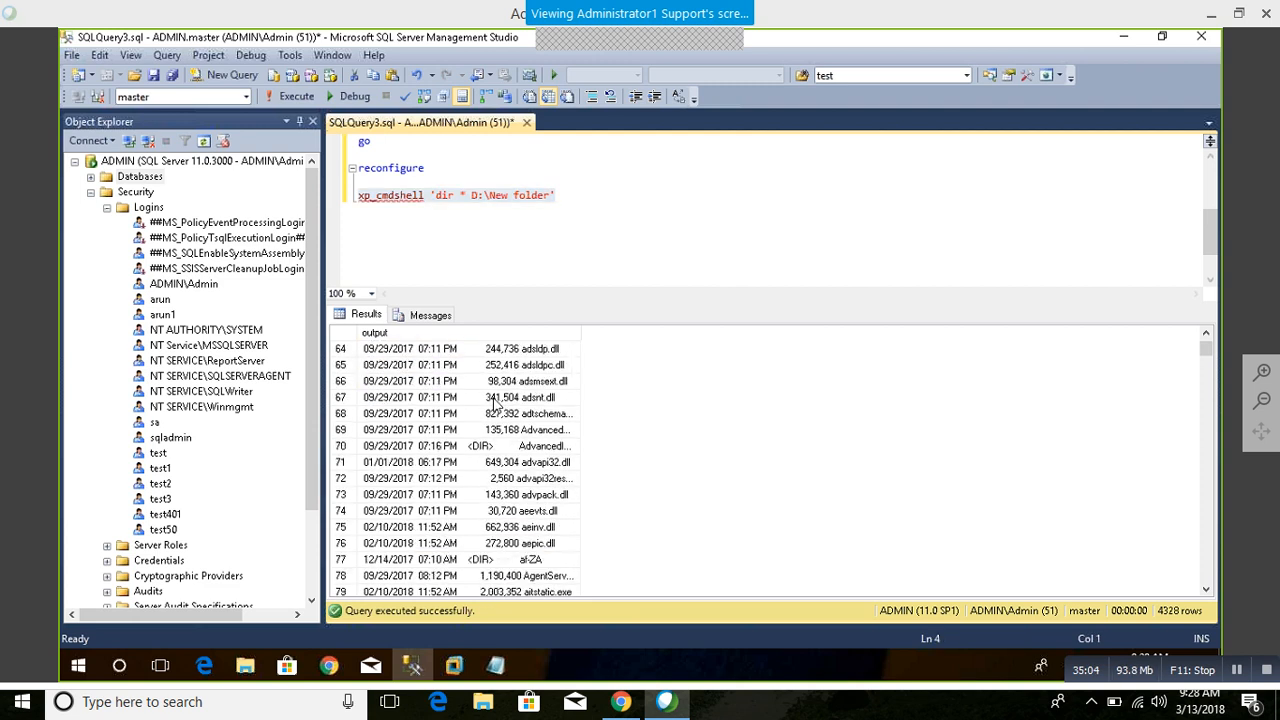
Step: Look through the file and directory rows in the xp_cmdshell output, and return to the end of the dir statement in the query
scroll(493, 403, "down", 20)
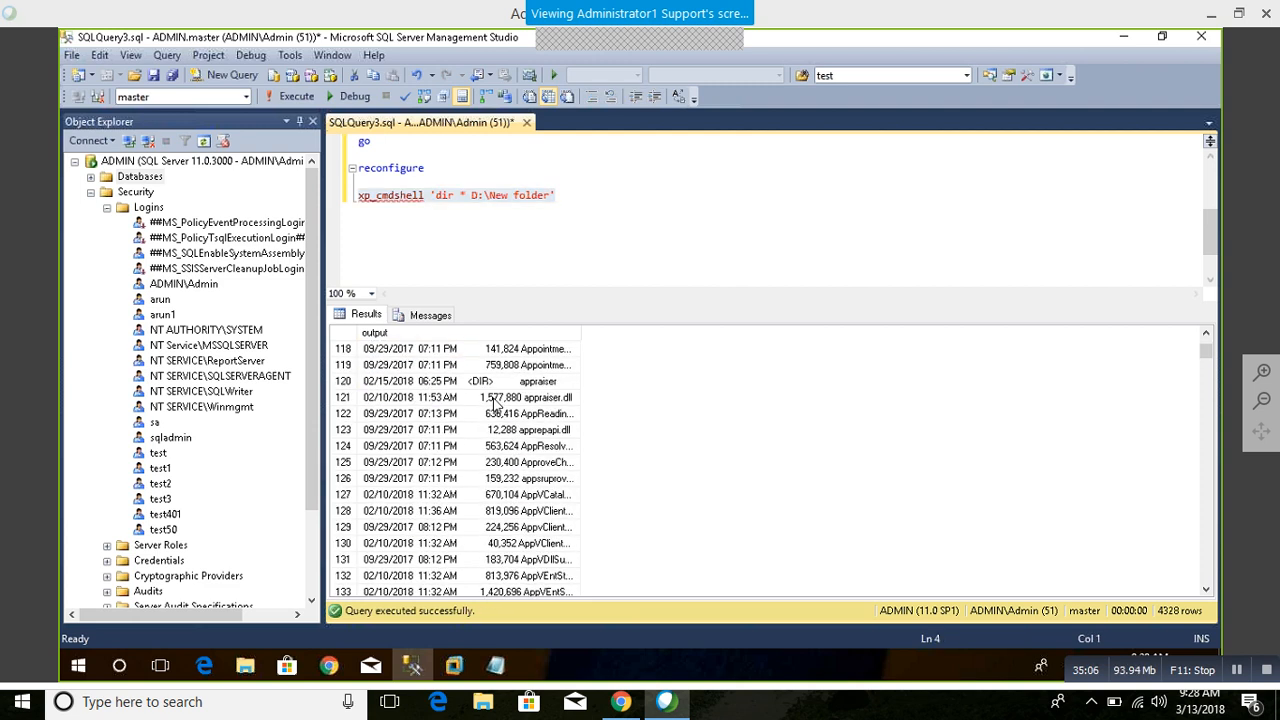
scroll(493, 403, "down", 20)
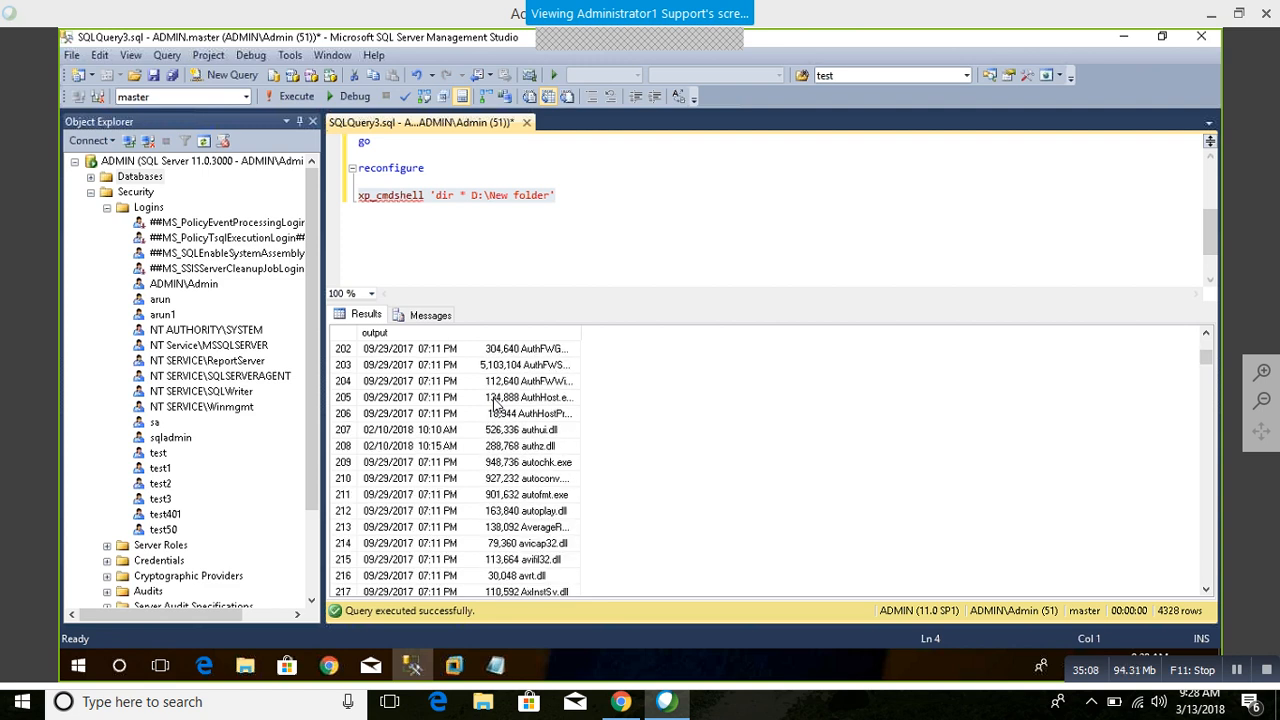
left_click(572, 232)
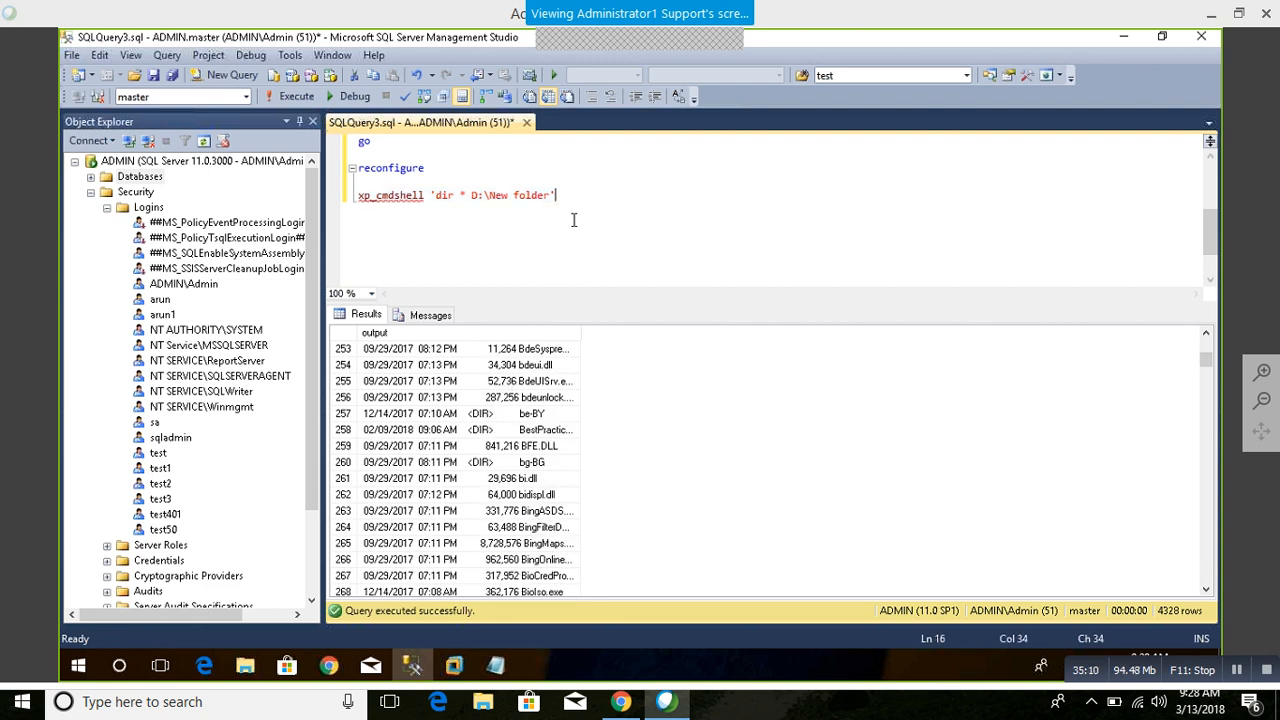
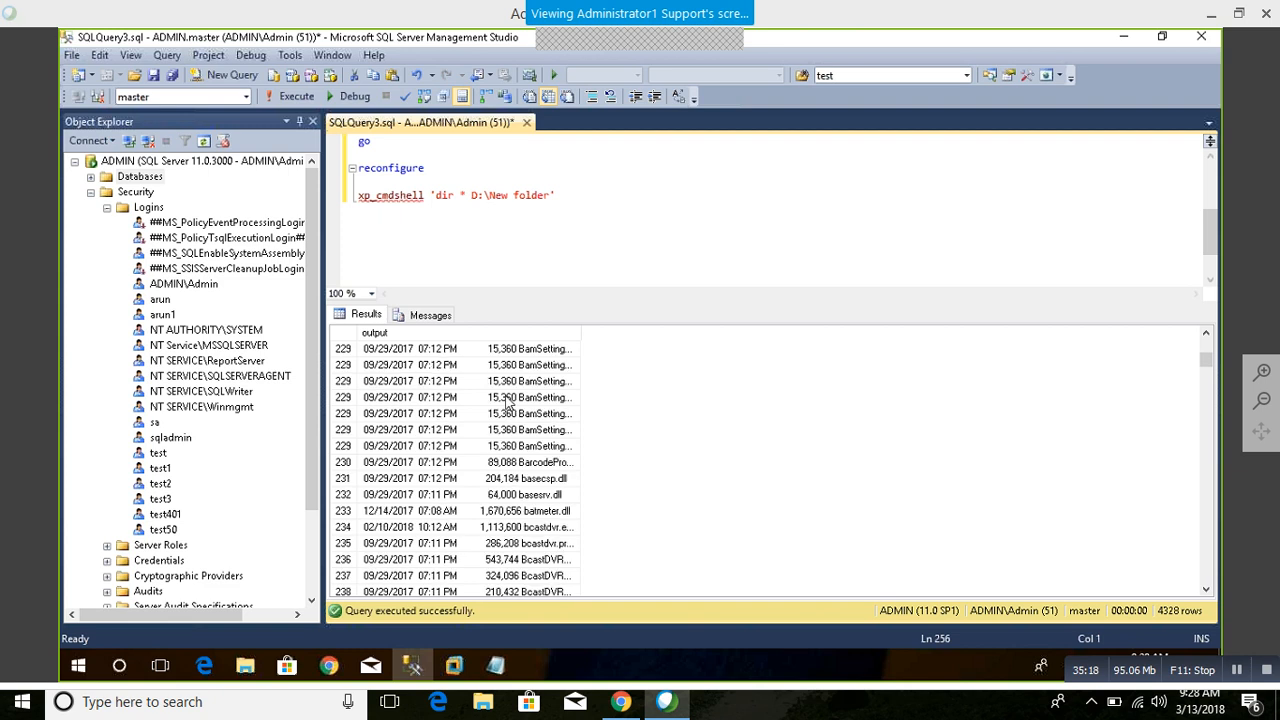
Step: Look back through the earlier rows of the directory listing in the xp_cmdshell output
scroll(507, 400, "up", 20)
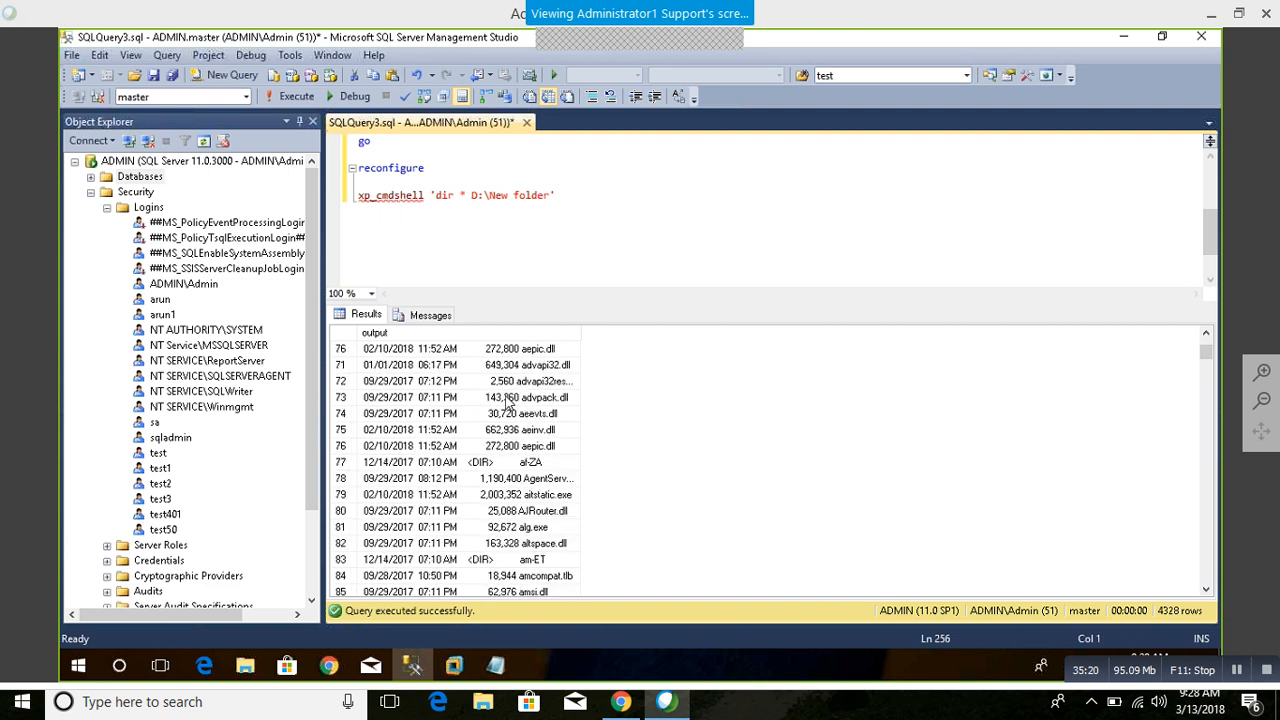
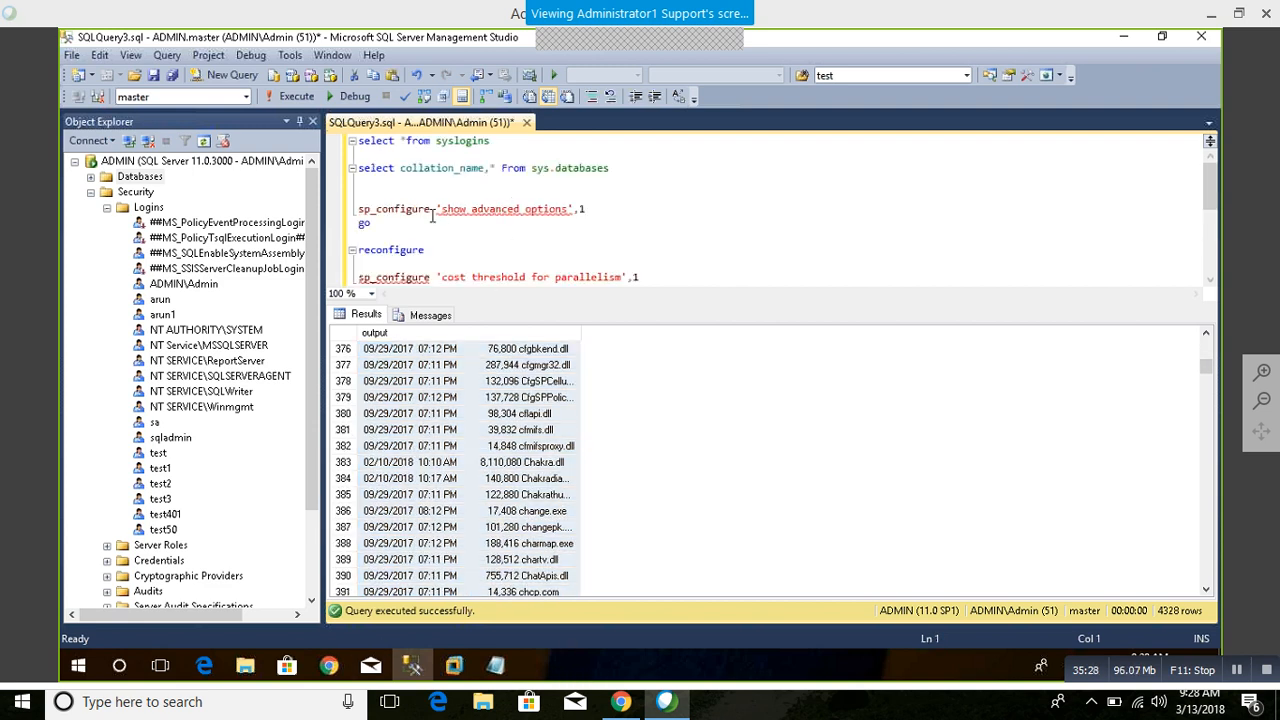
Step: Run sp_configure on its own and look through the server options down to xp_cmdshell
left_click_drag(430, 210, 343, 211)
left_click(294, 100)
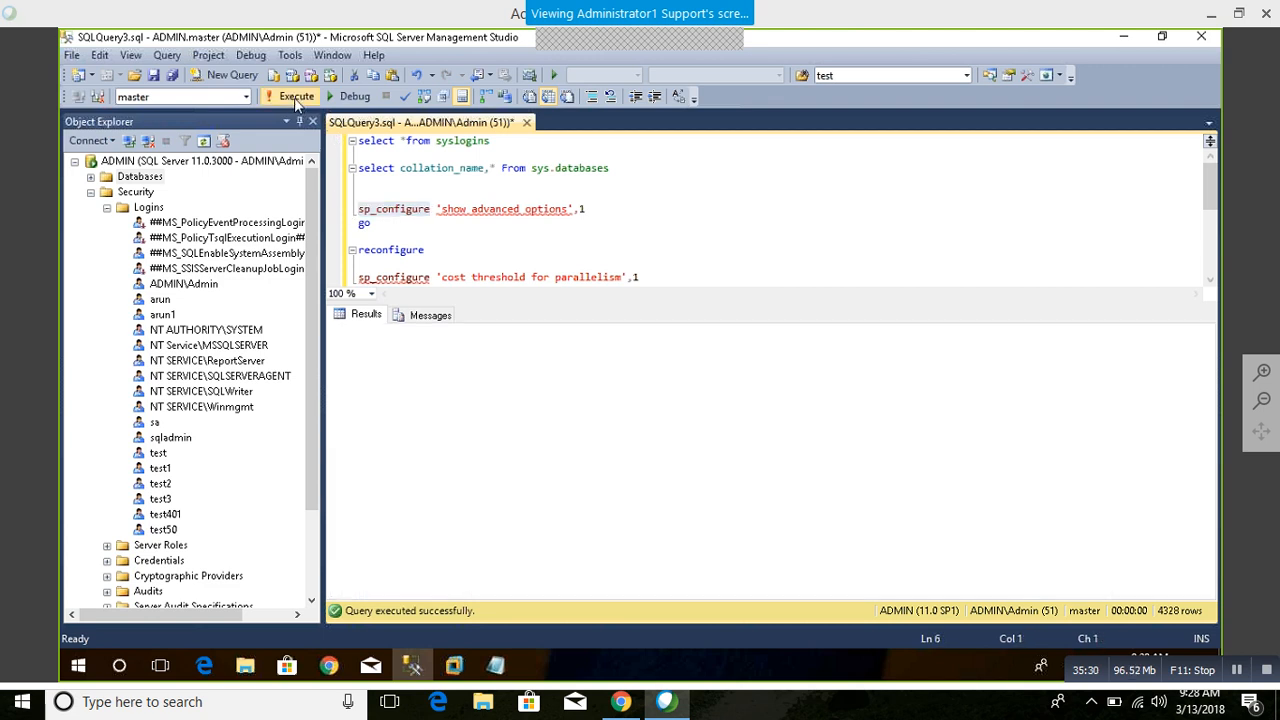
left_click(475, 405)
scroll(468, 425, "down", 11)
scroll(465, 428, "down", 7)
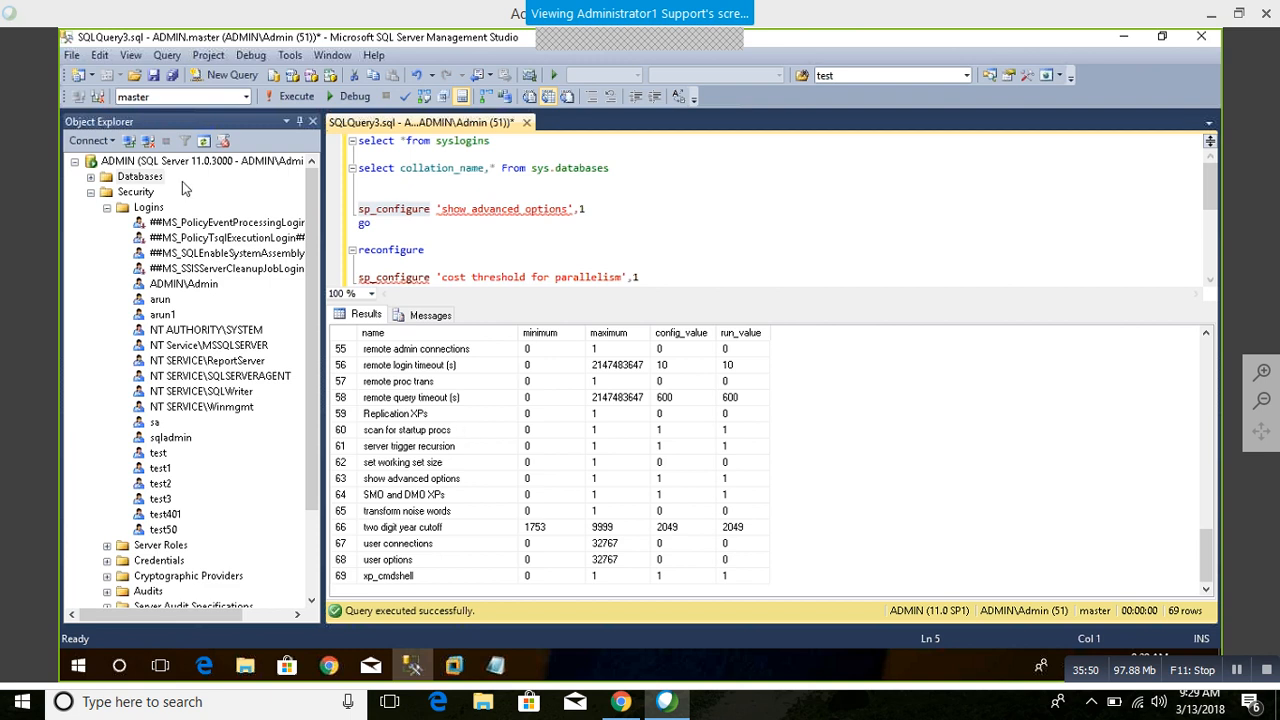
Step: Collapse the Security folder, expand Databases and select the model system database
left_click(91, 192)
left_click(91, 176)
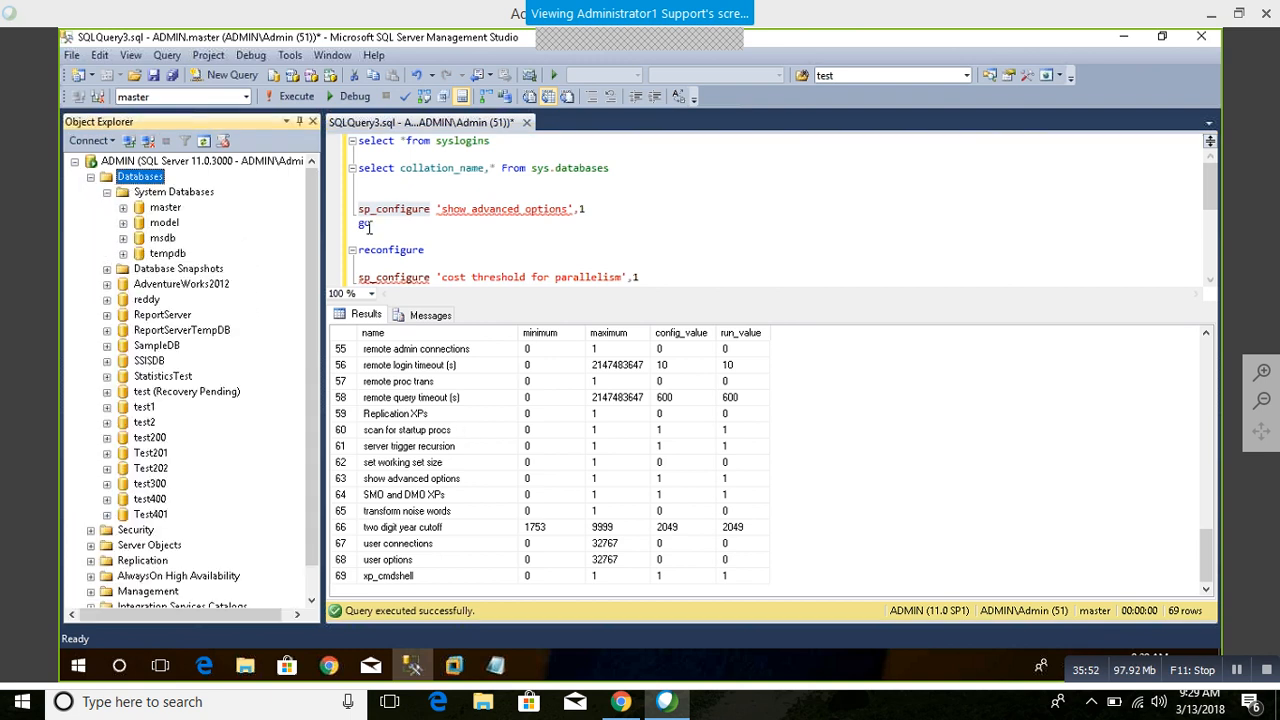
left_click(164, 222)
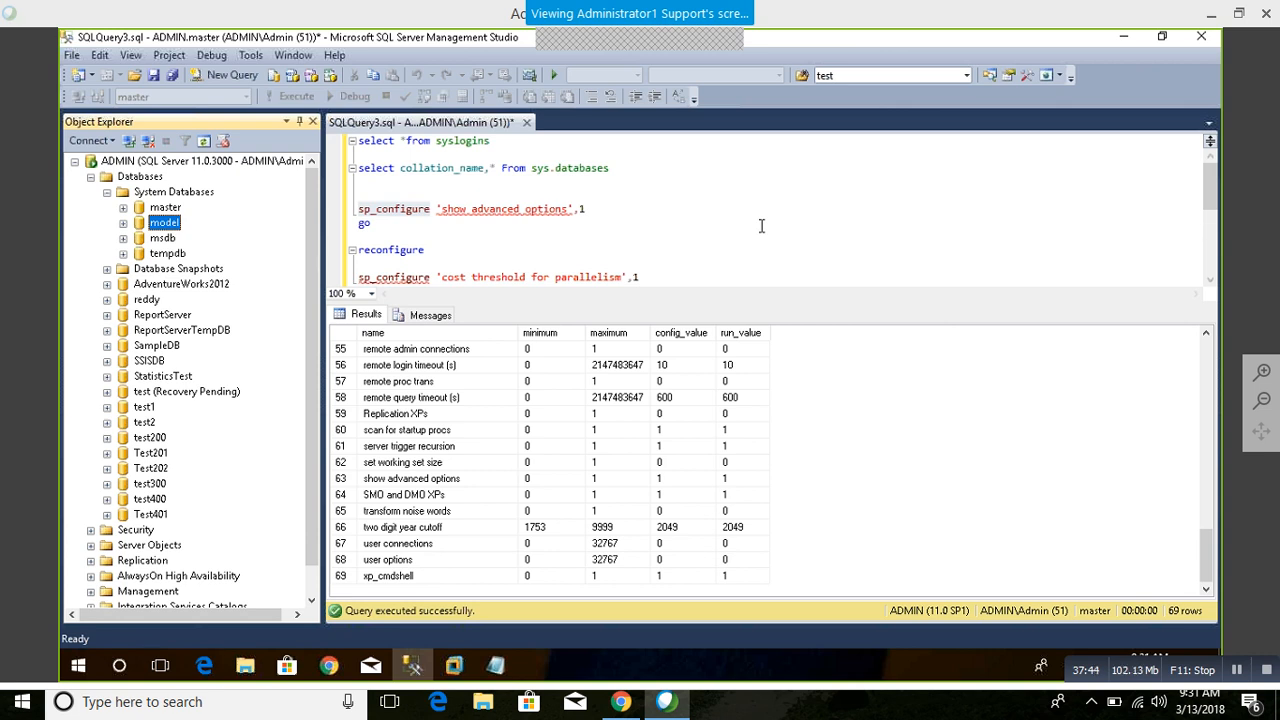
Step: Expand SQL Server Agent in the server tree to show its jobs, alerts, operators and proxies
left_click(142, 560)
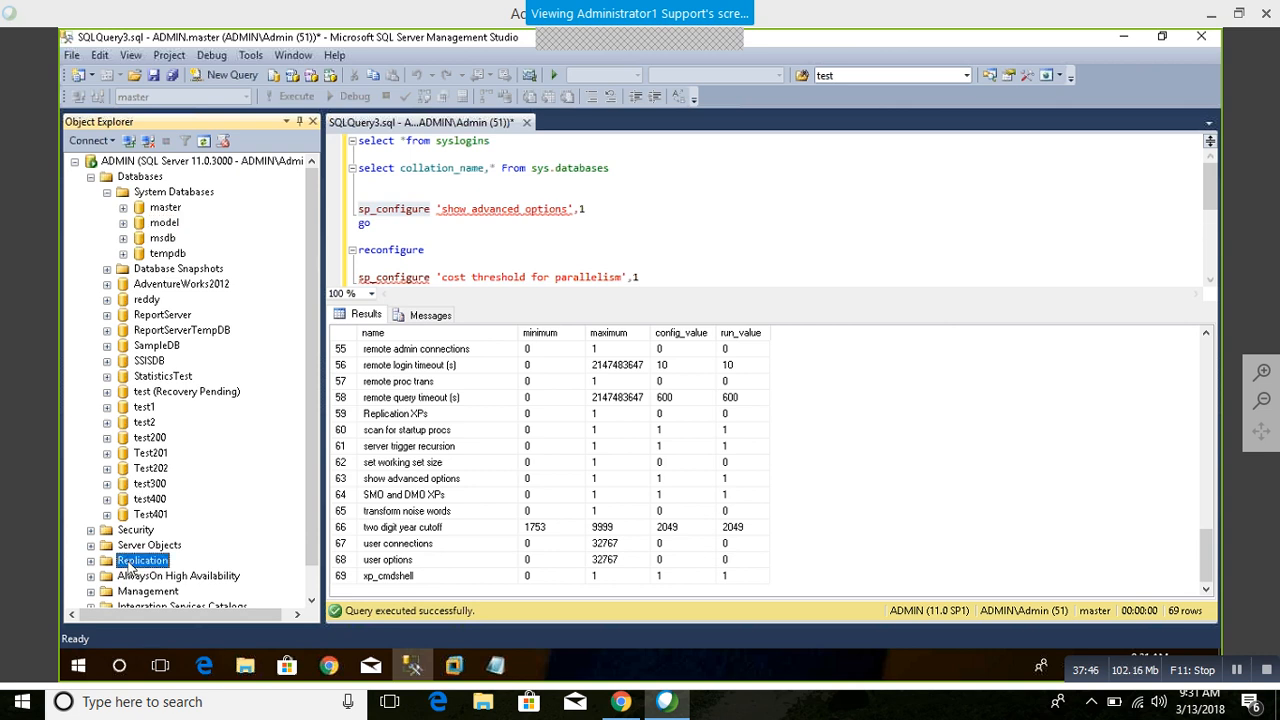
scroll(150, 560, "down", 1)
double_click(165, 592)
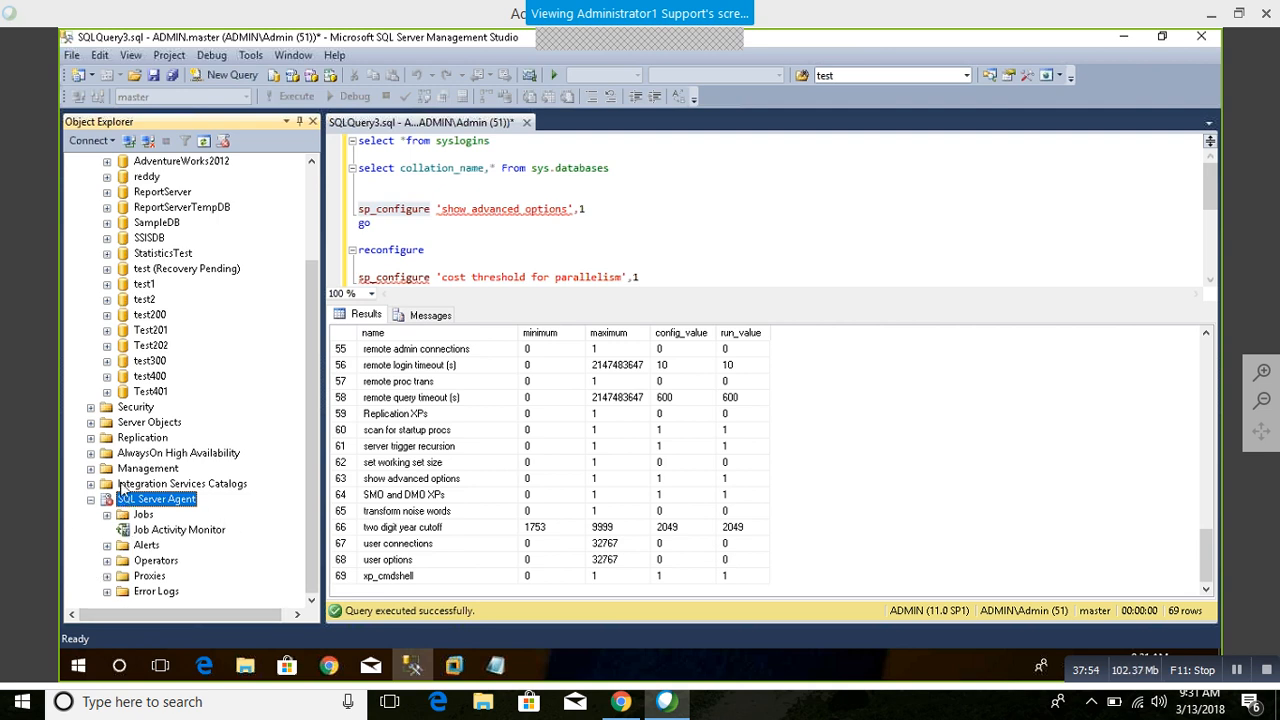
scroll(121, 487, "up", 3)
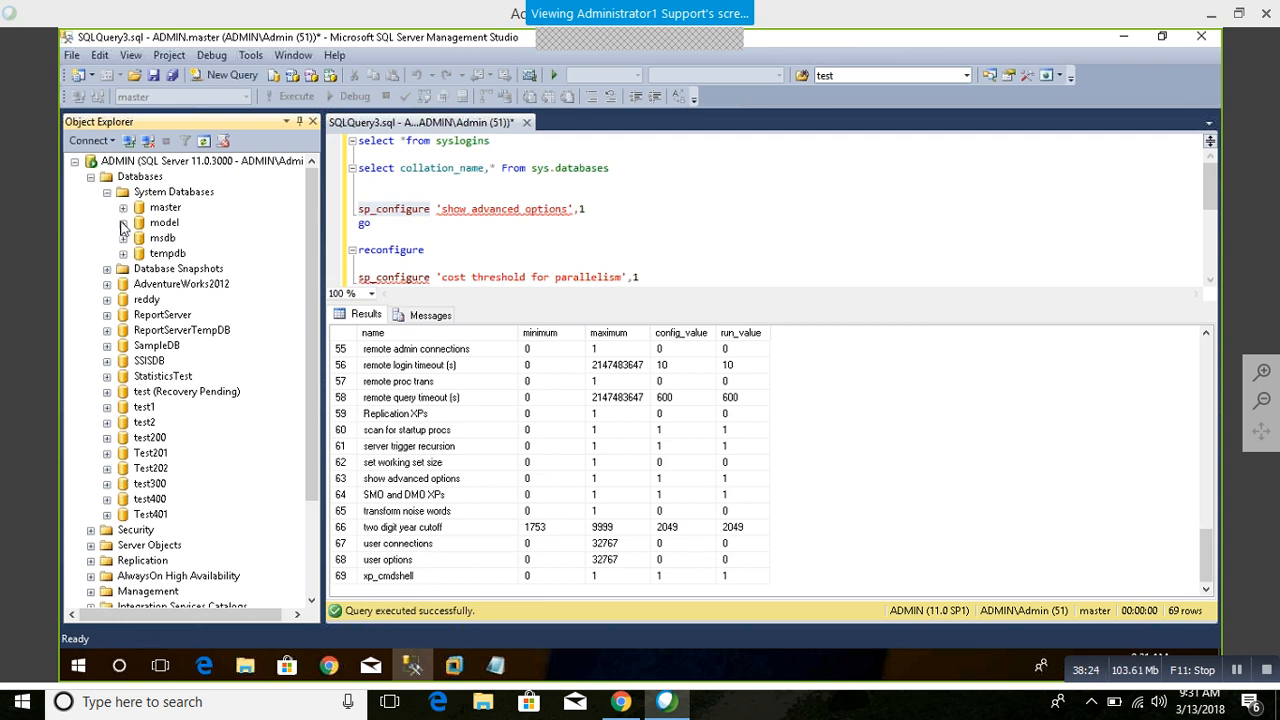
Step: Examine the proxy types under SQL Server Agent, including SSIS Package Execution and Analysis Services Command, and collapse the Proxies folder
left_click(148, 545)
scroll(149, 548, "down", 3)
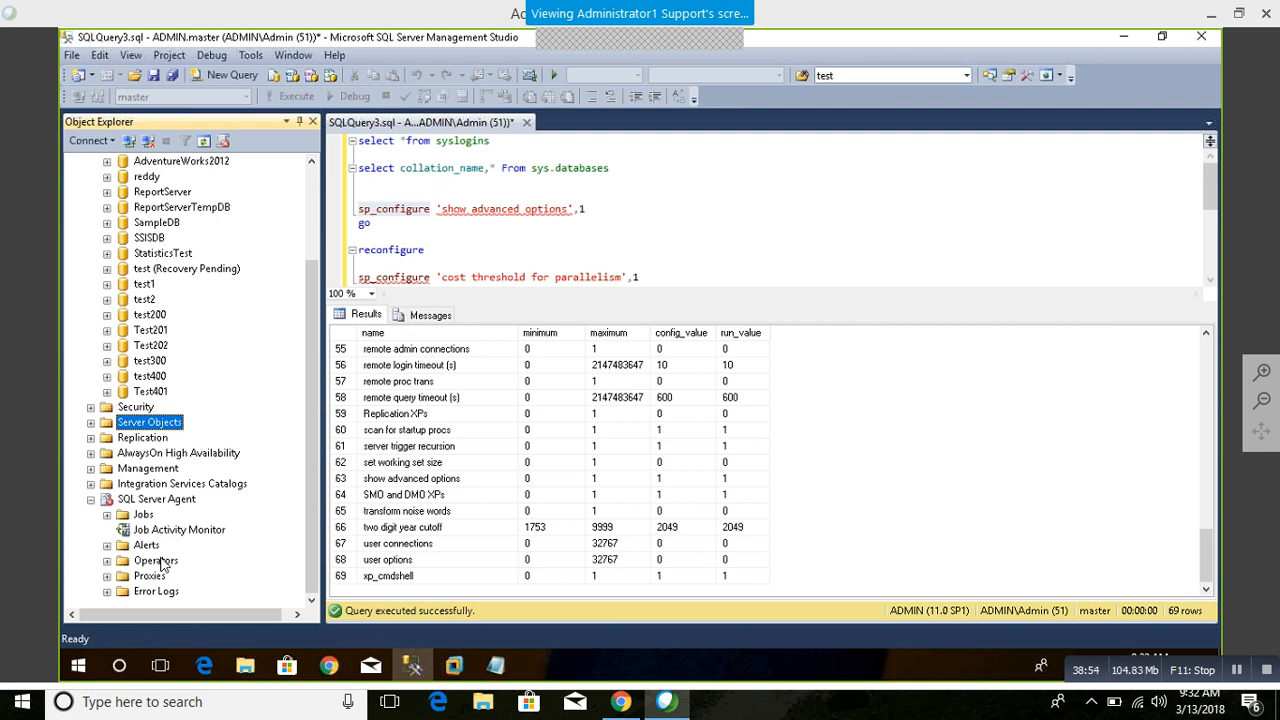
left_click(107, 576)
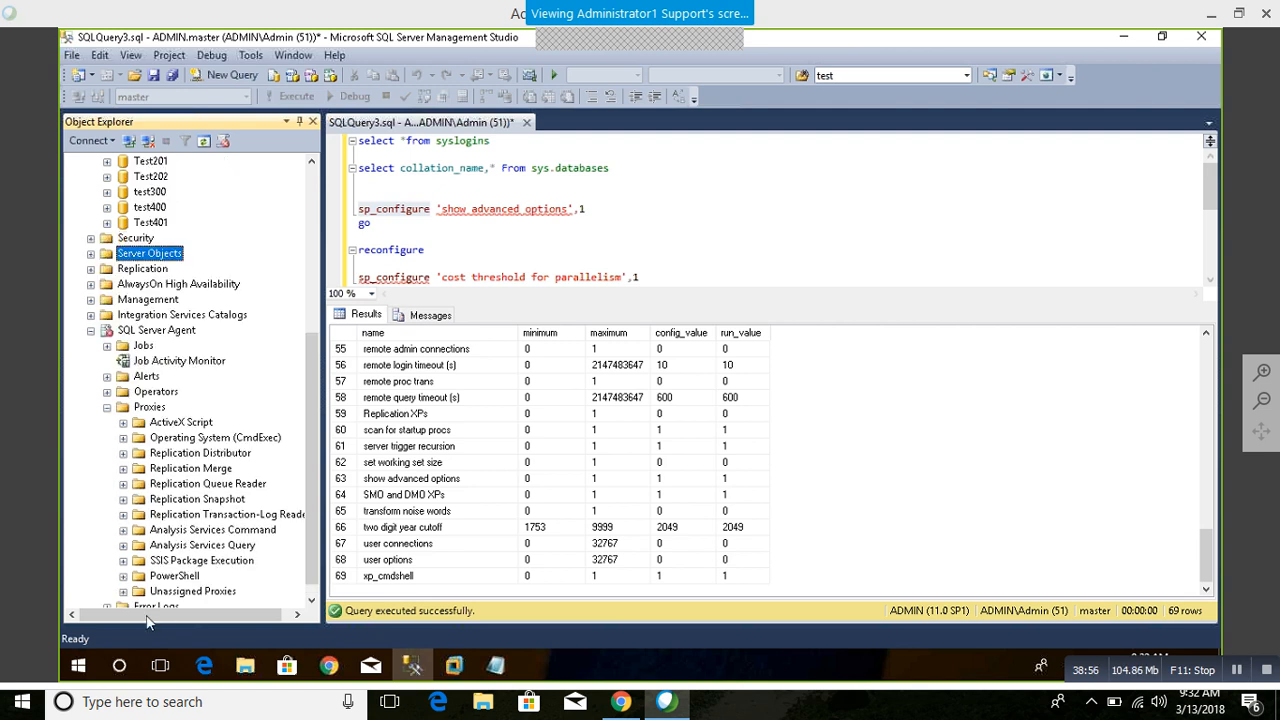
scroll(199, 499, "down", 1)
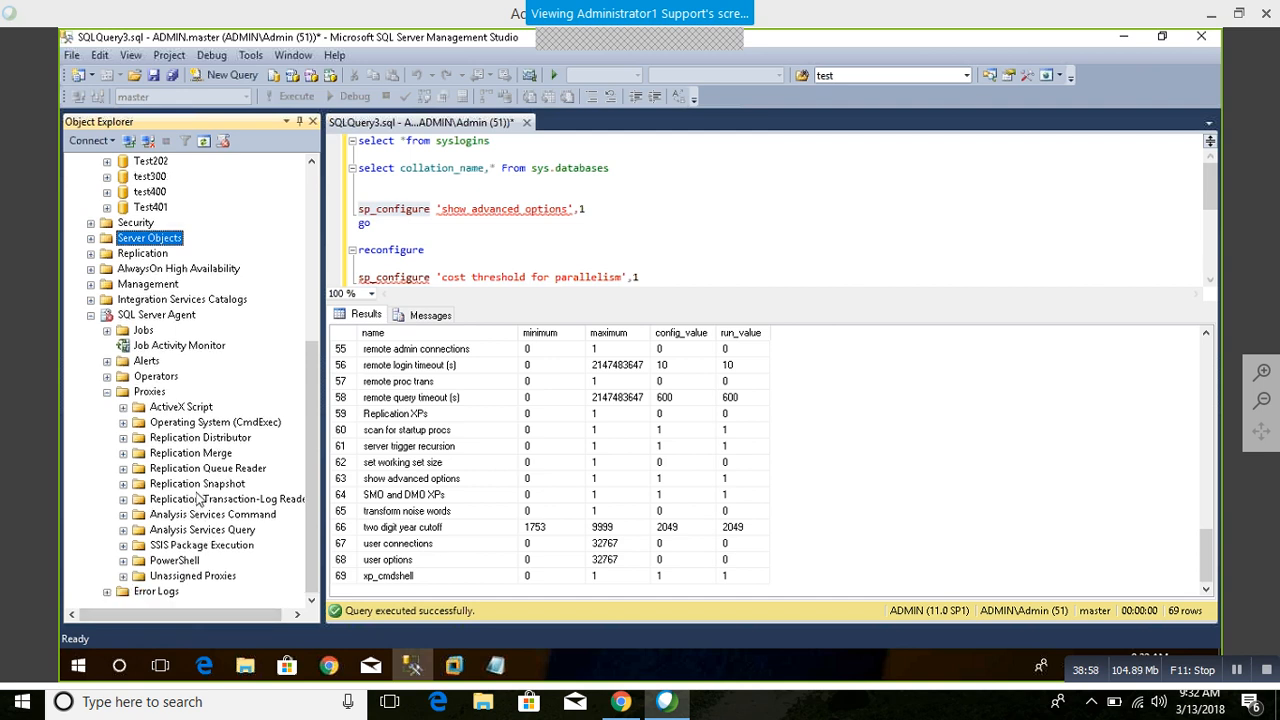
left_click(107, 392)
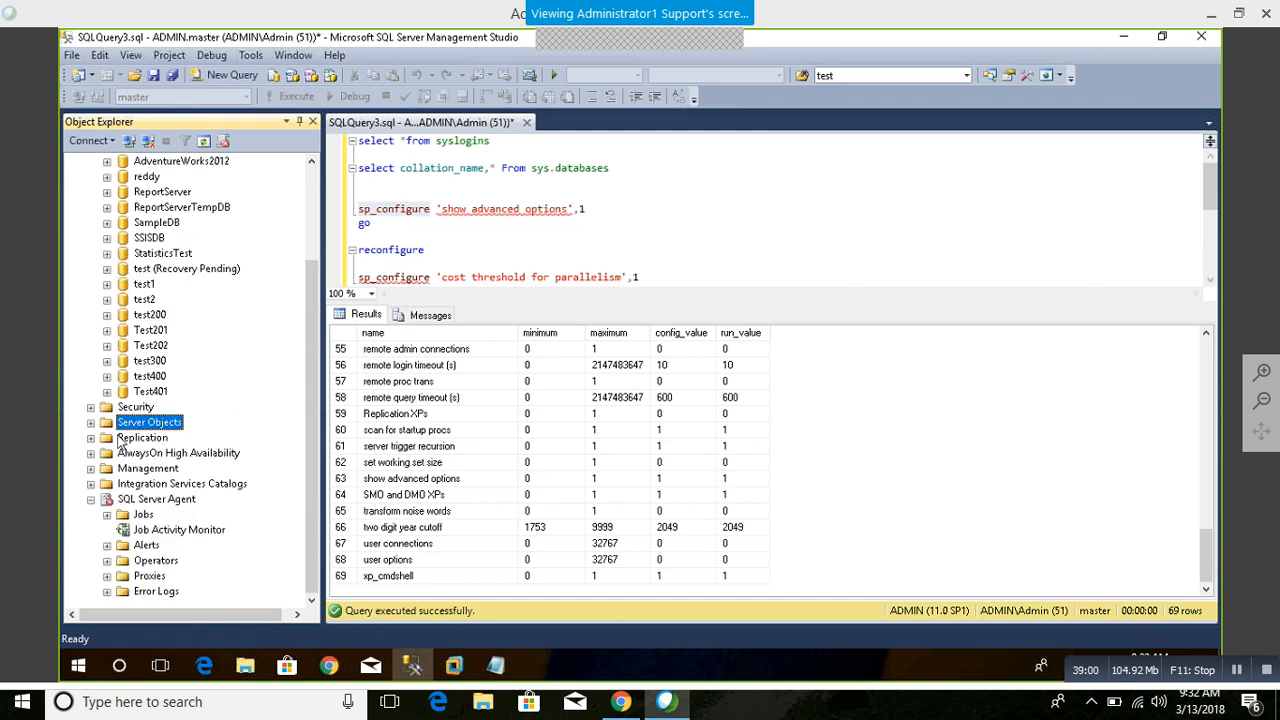
left_click(107, 576)
scroll(150, 577, "down", 1)
left_click(172, 530)
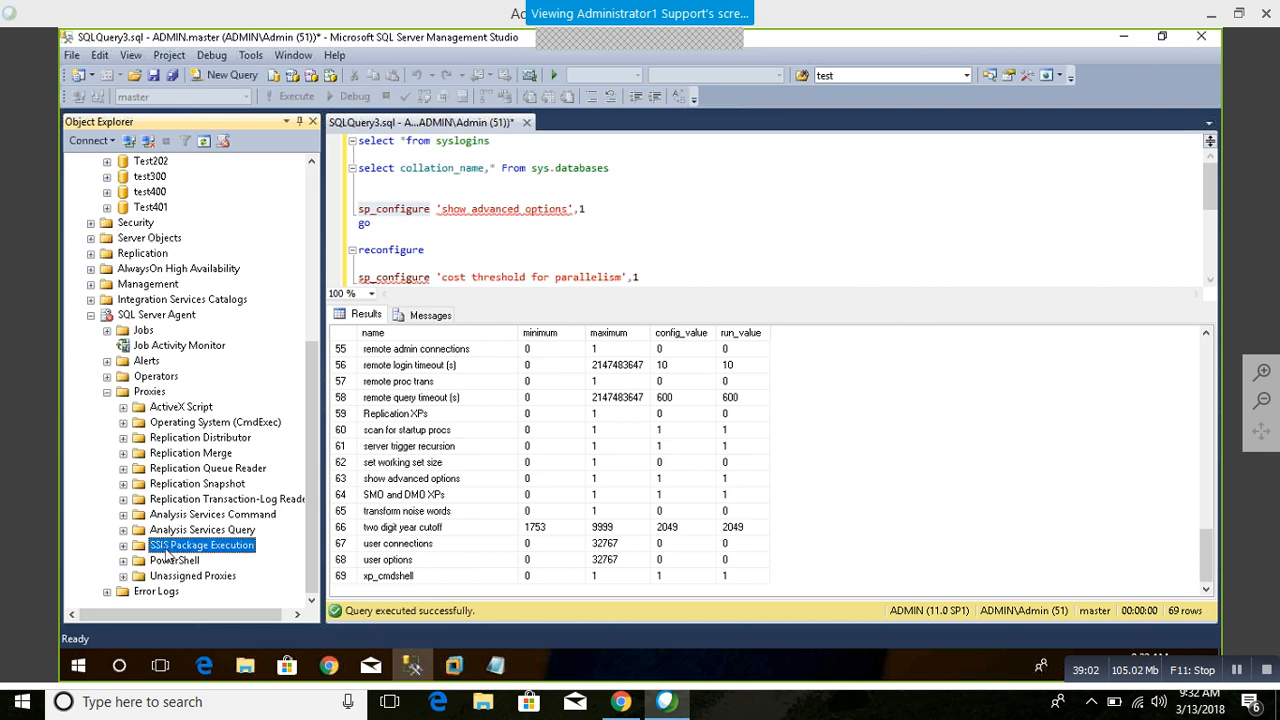
left_click(180, 513)
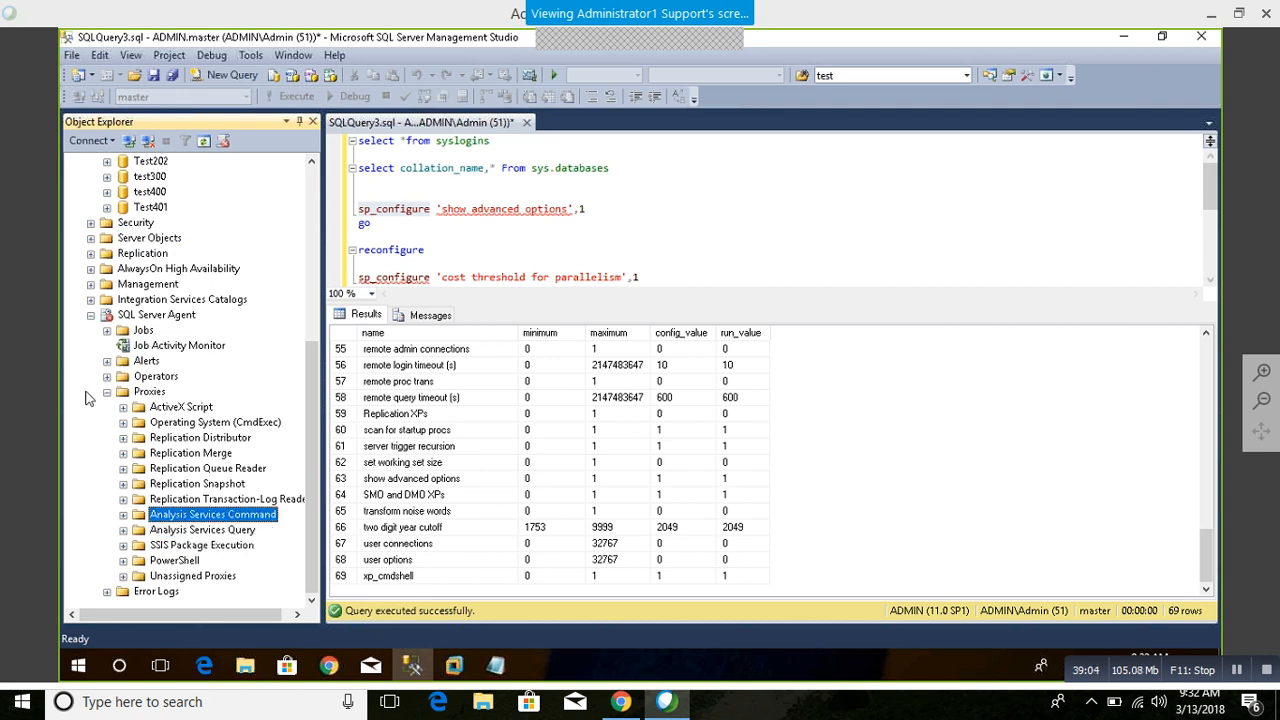
left_click(107, 392)
scroll(172, 393, "up", 3)
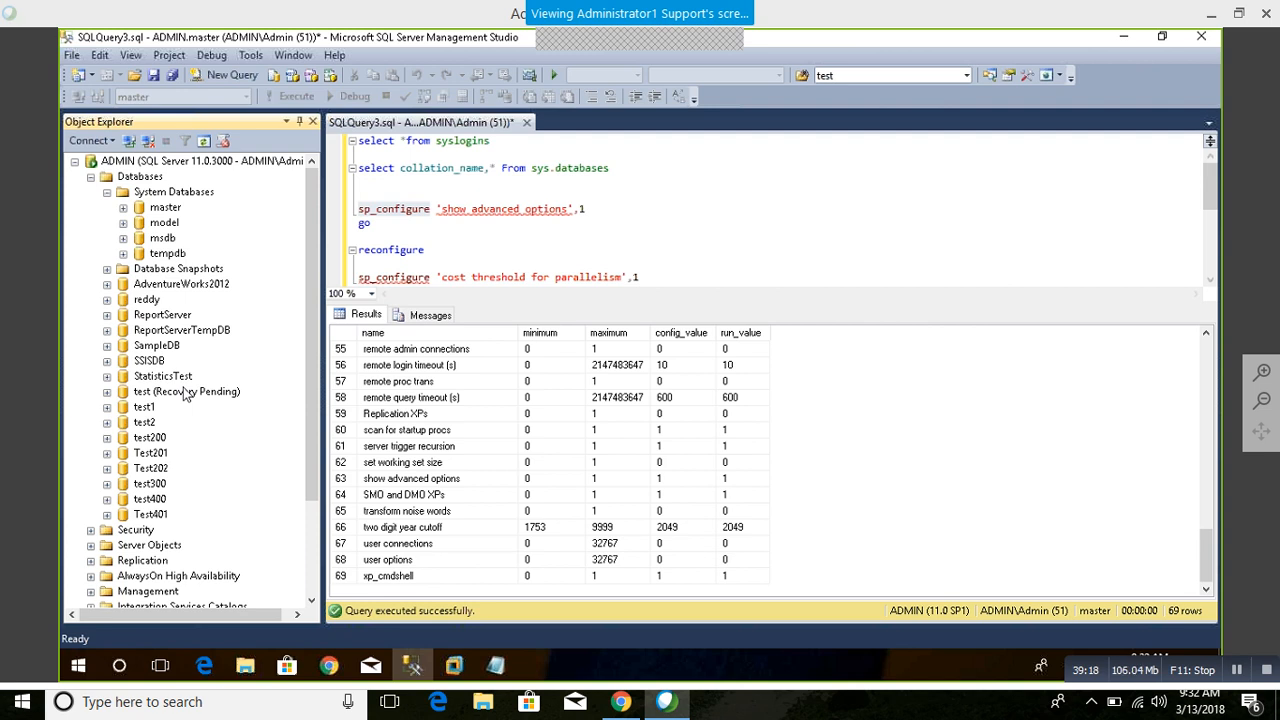
Step: Expand the SQL Server Agent error logs and select Job Activity Monitor
left_click(120, 576)
scroll(120, 576, "down", 3)
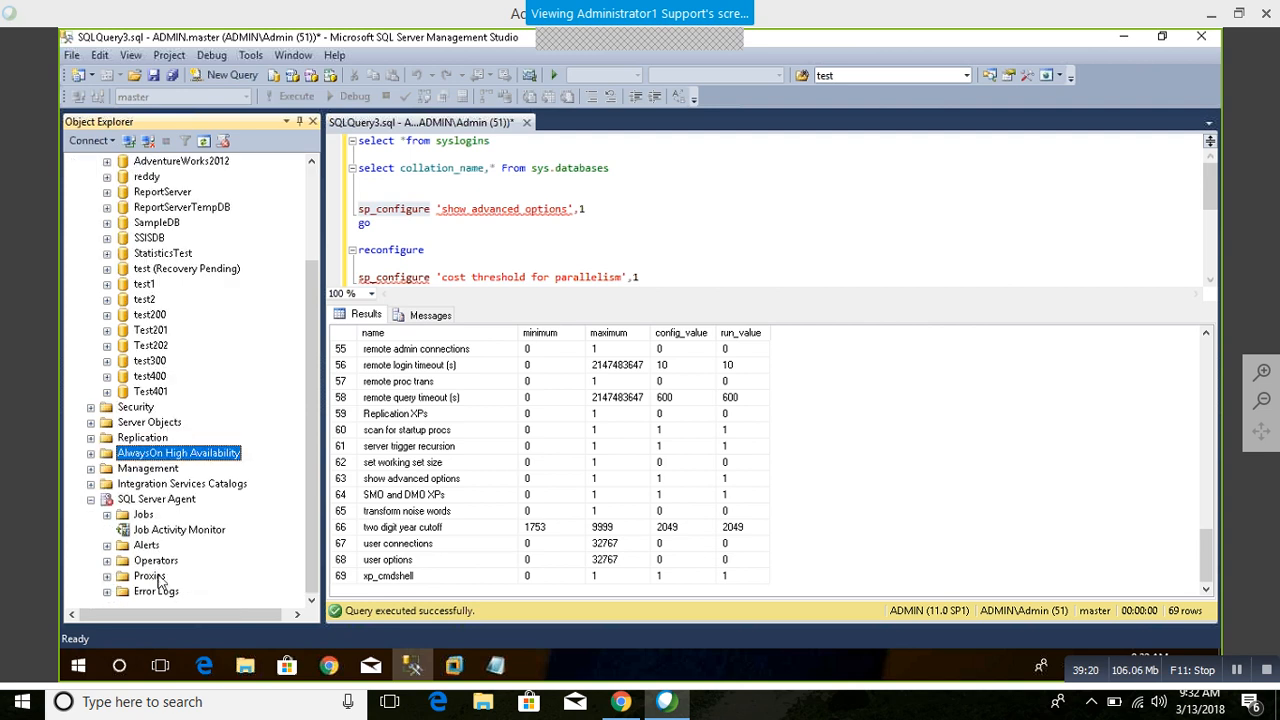
double_click(156, 592)
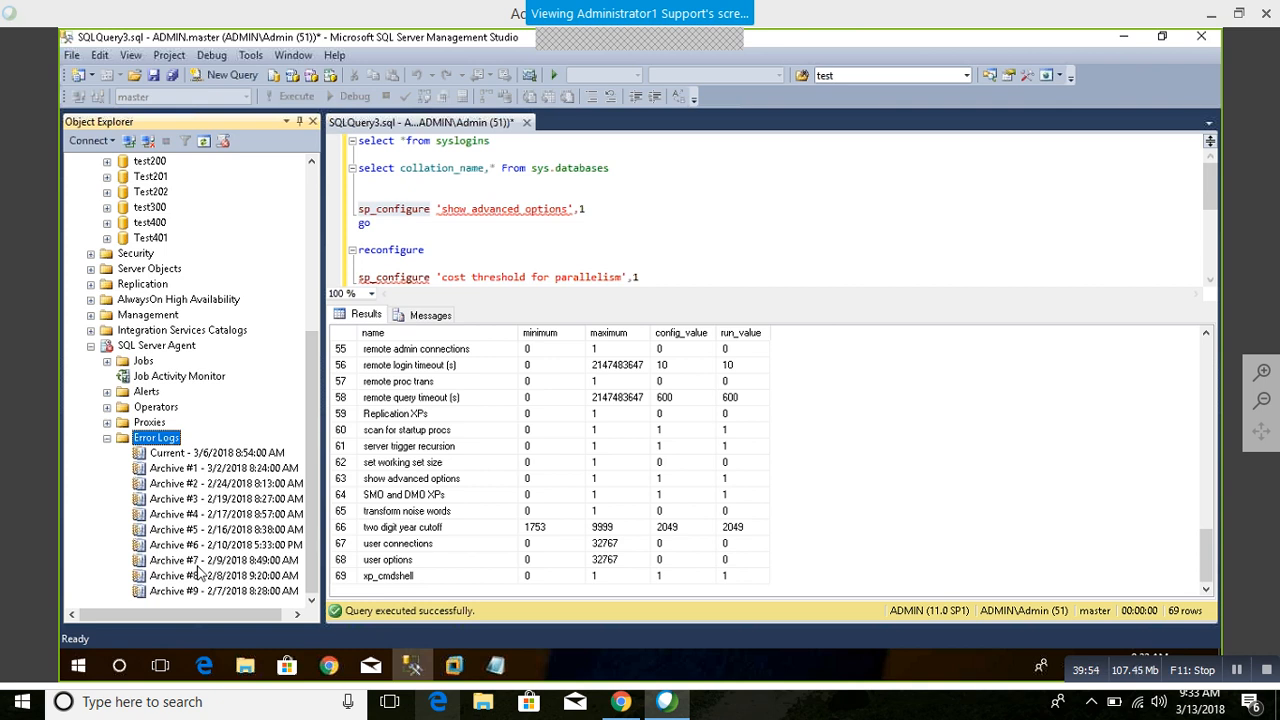
left_click(184, 378)
scroll(197, 470, "up", 3)
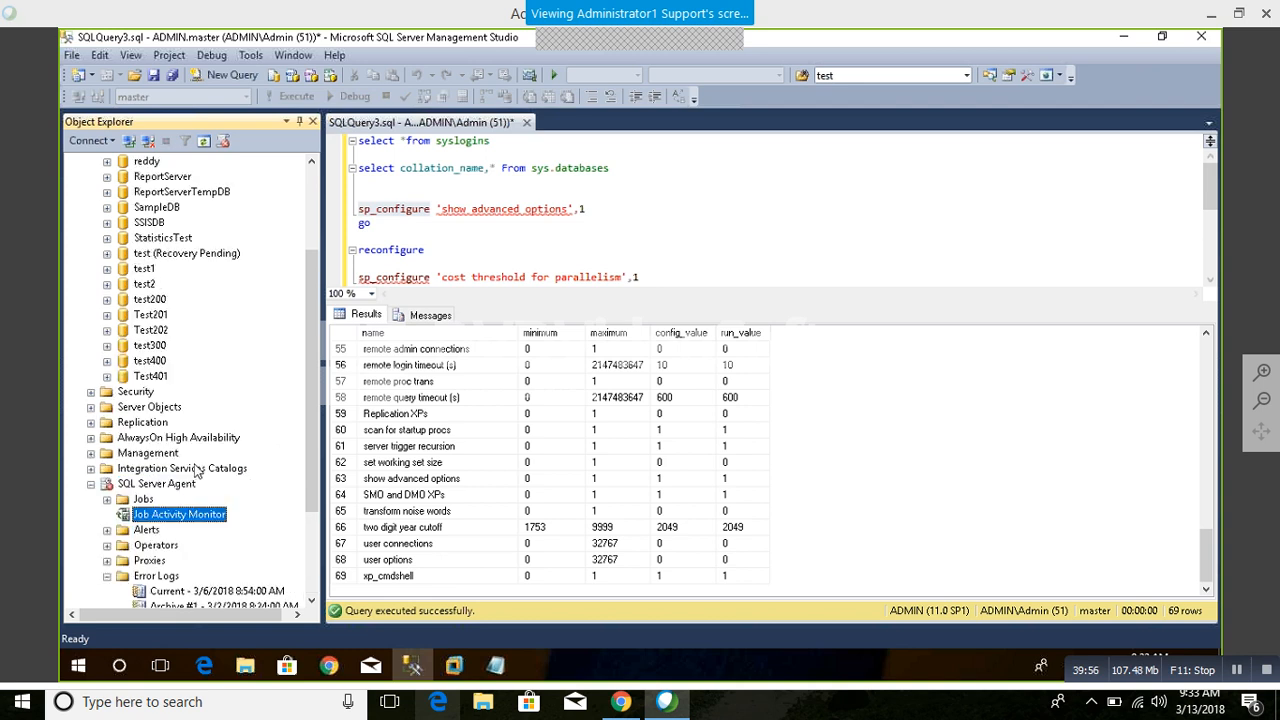
scroll(194, 464, "up", 3)
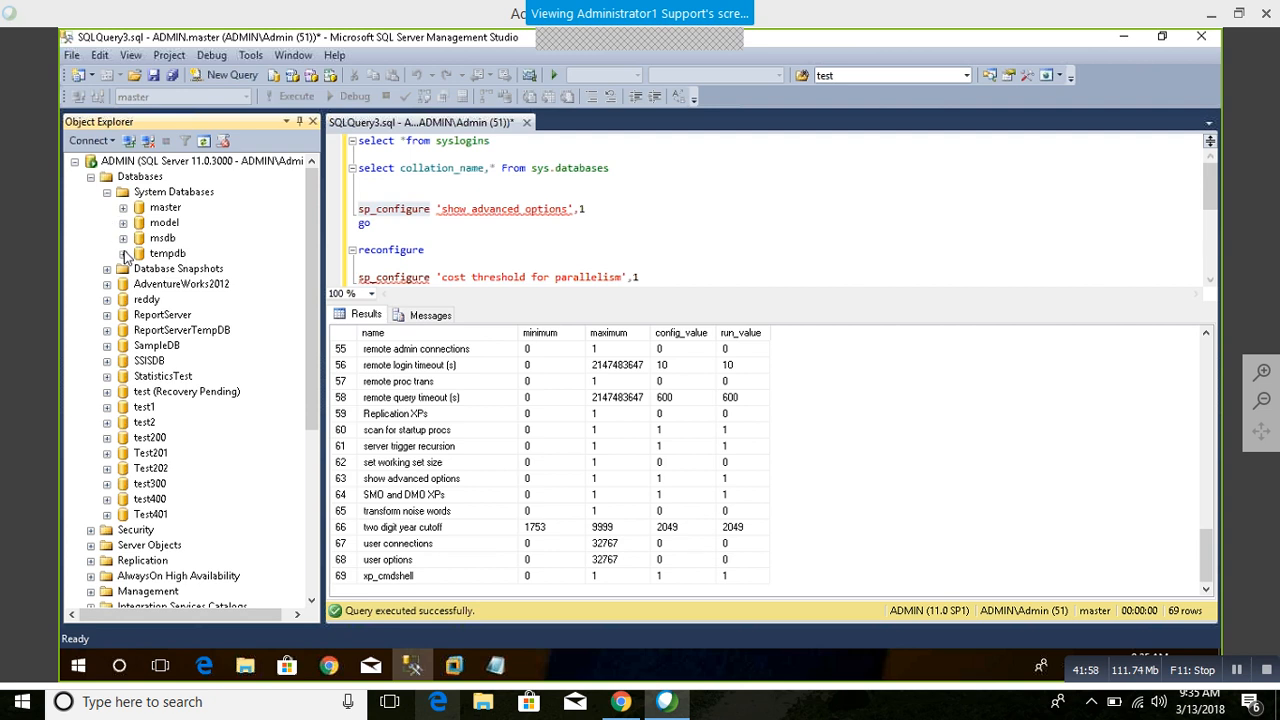
Step: Expand the reddy database with its Tables and System Tables folders
left_click(108, 300)
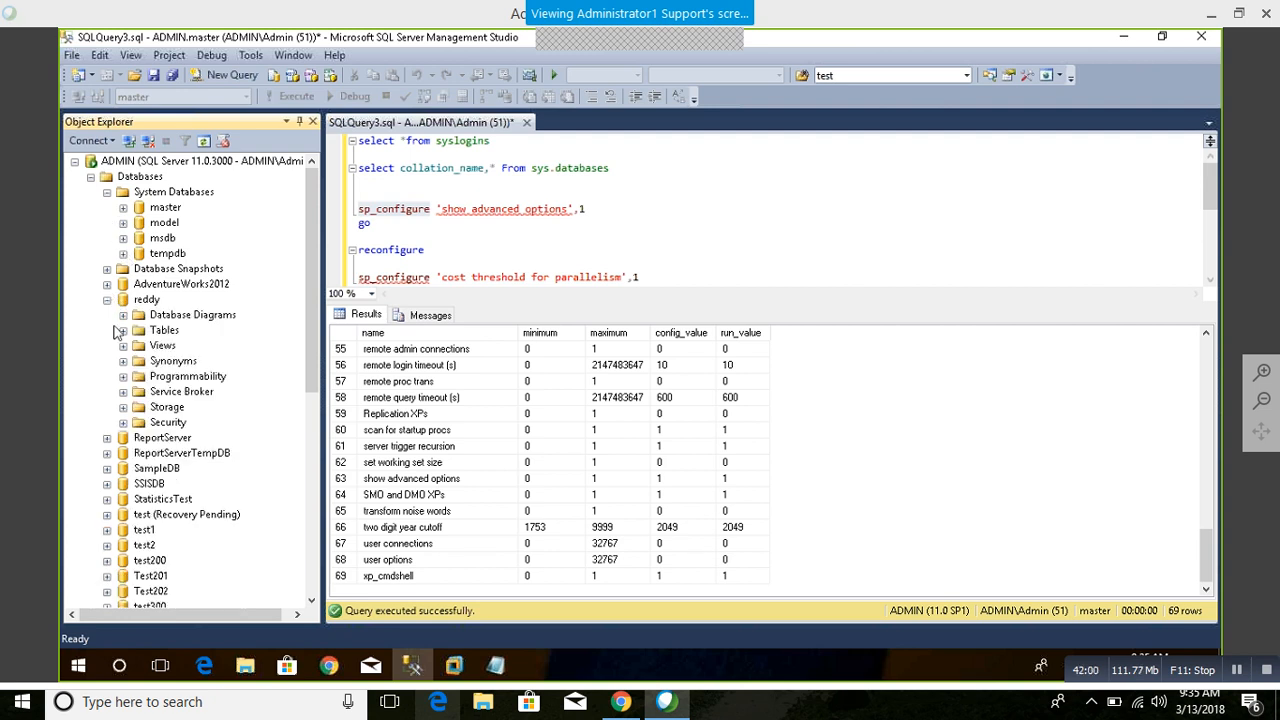
left_click(123, 330)
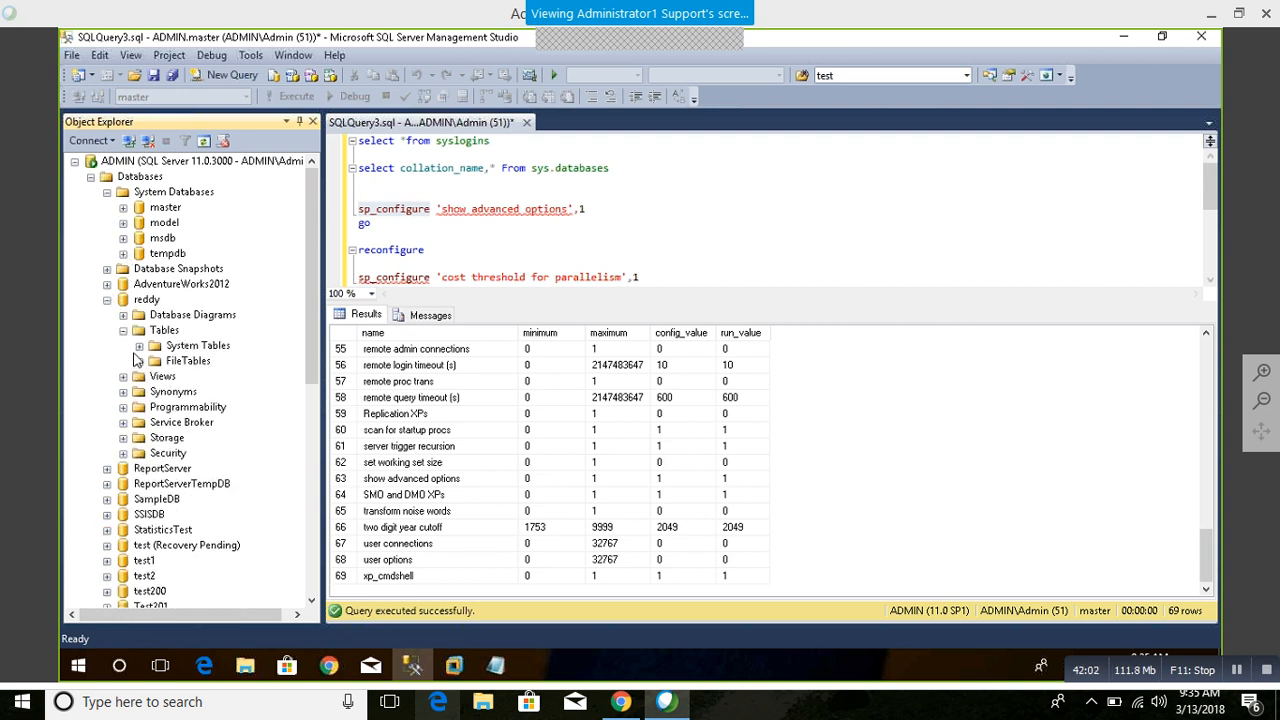
left_click(140, 346)
Step: Browse the system views of the reddy database, then collapse its Views folder and the database
left_click(123, 377)
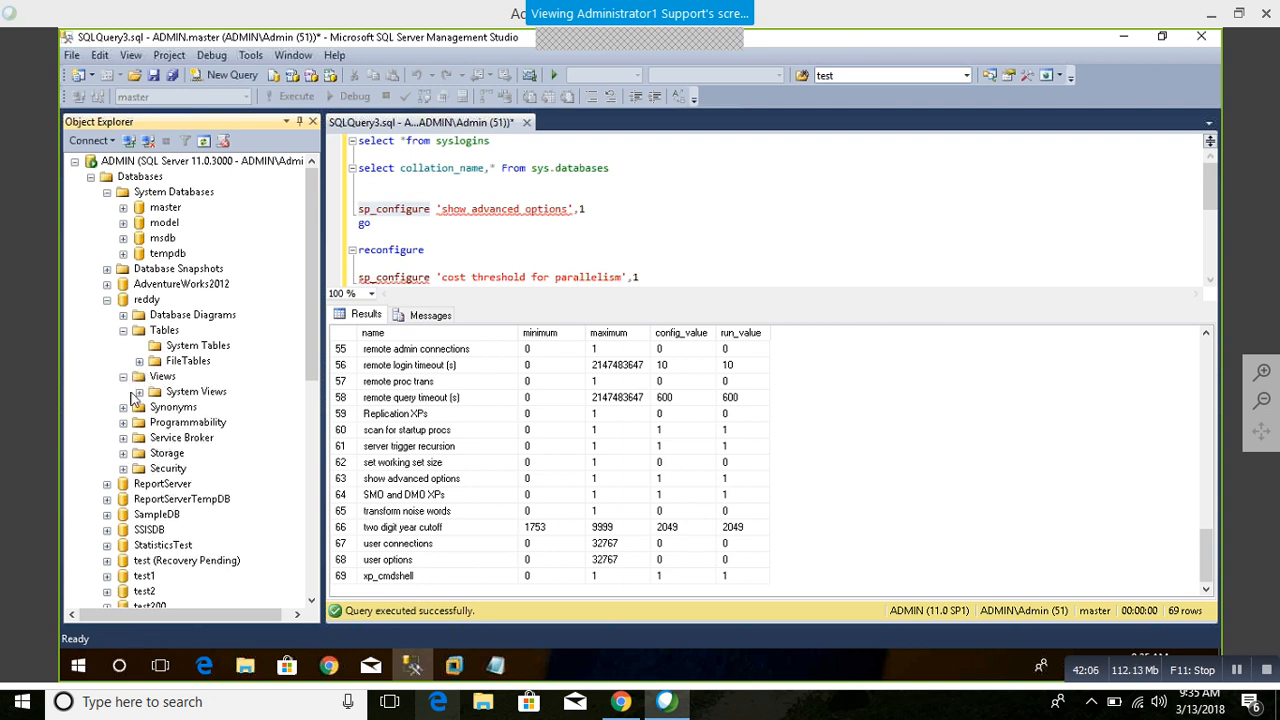
left_click(139, 392)
scroll(200, 400, "down", 20)
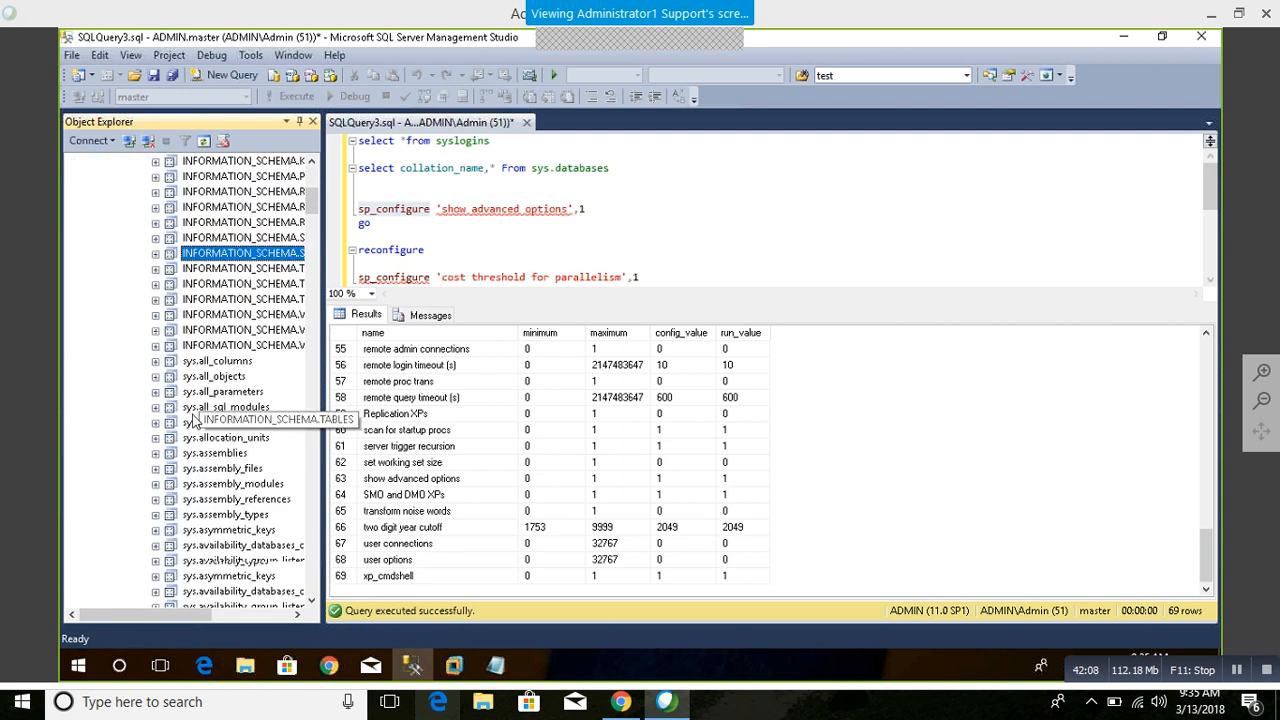
scroll(218, 565, "down", 20)
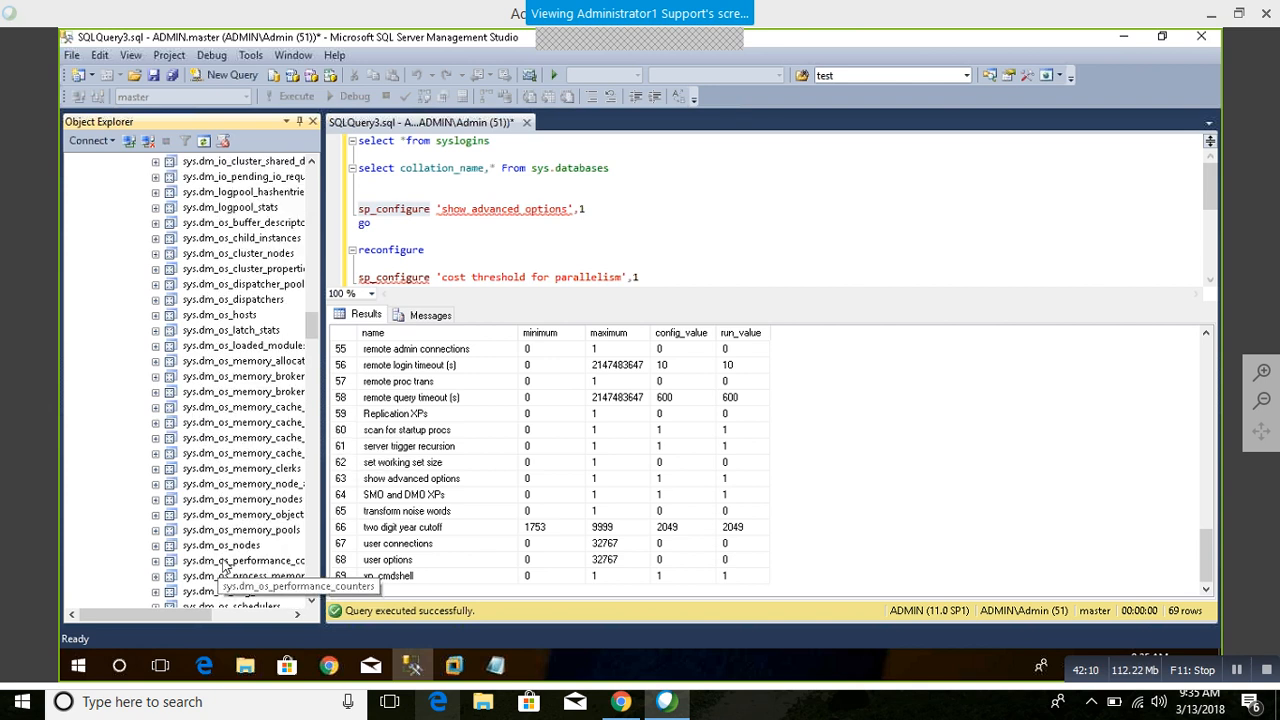
scroll(238, 530, "up", 20)
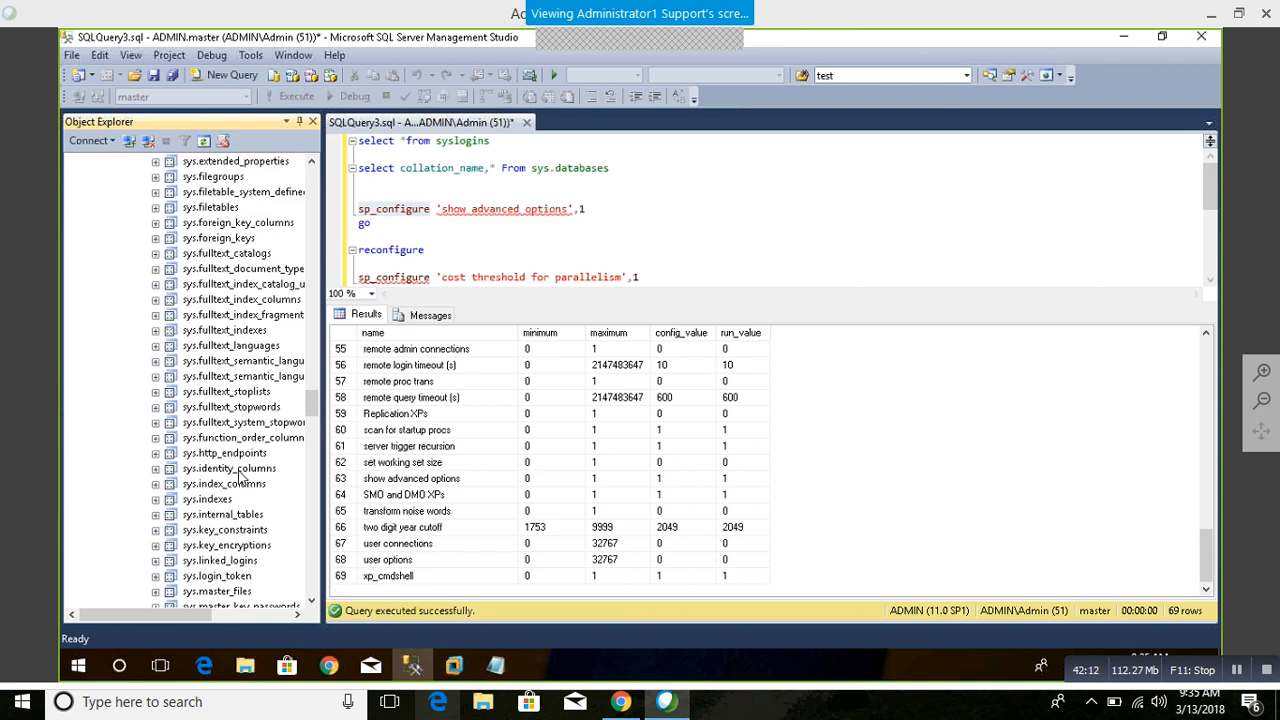
scroll(240, 478, "up", 20)
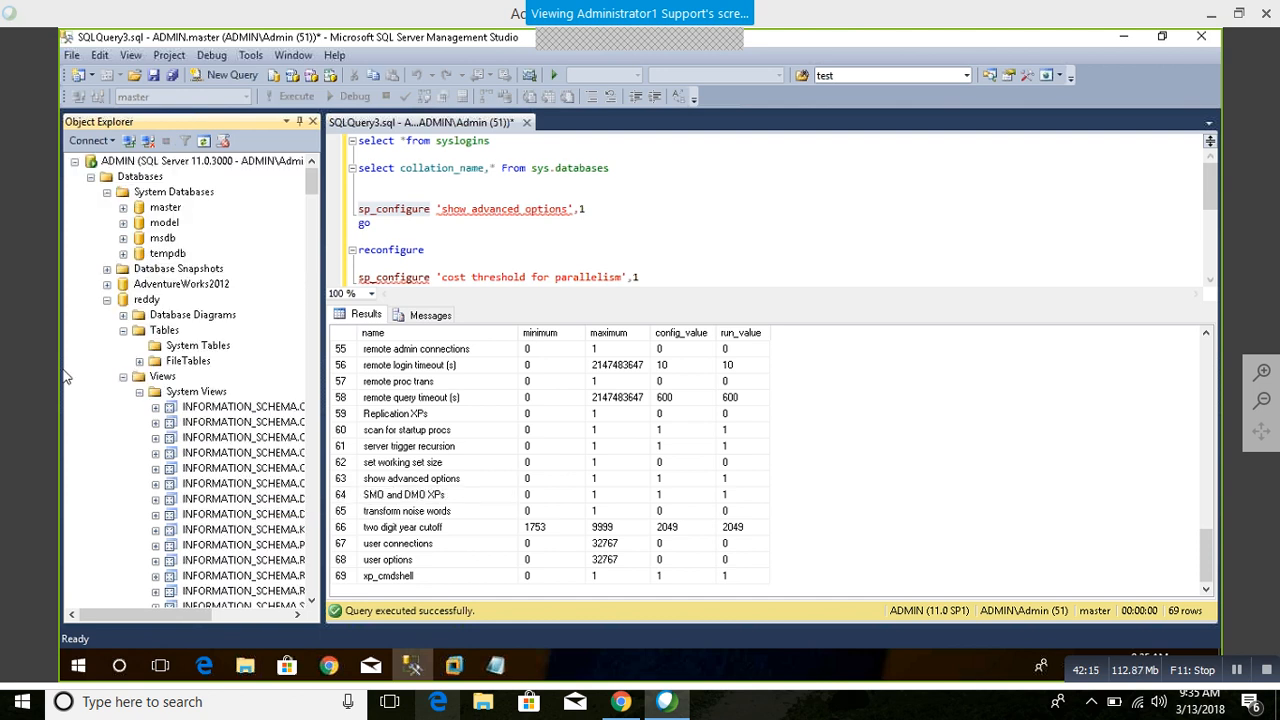
left_click(124, 377)
left_click(107, 301)
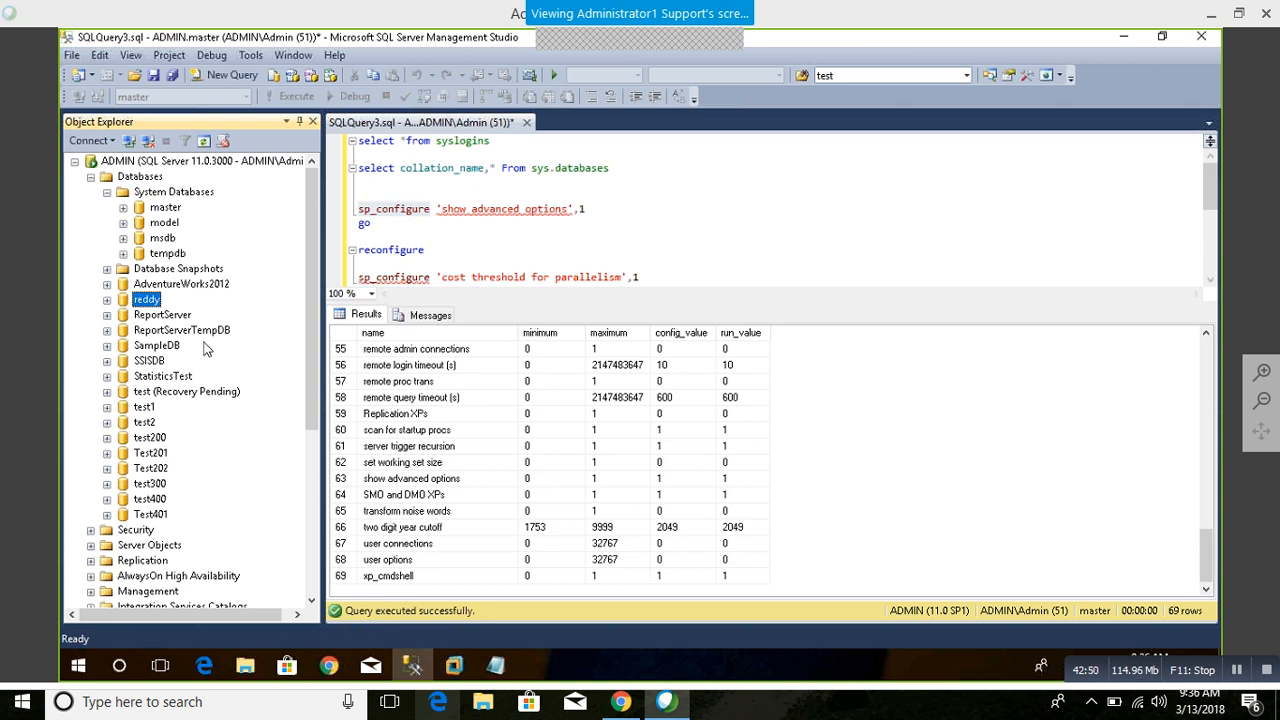
Step: Collapse and reopen the Databases folder, and select the tempdb system database
left_click(684, 246)
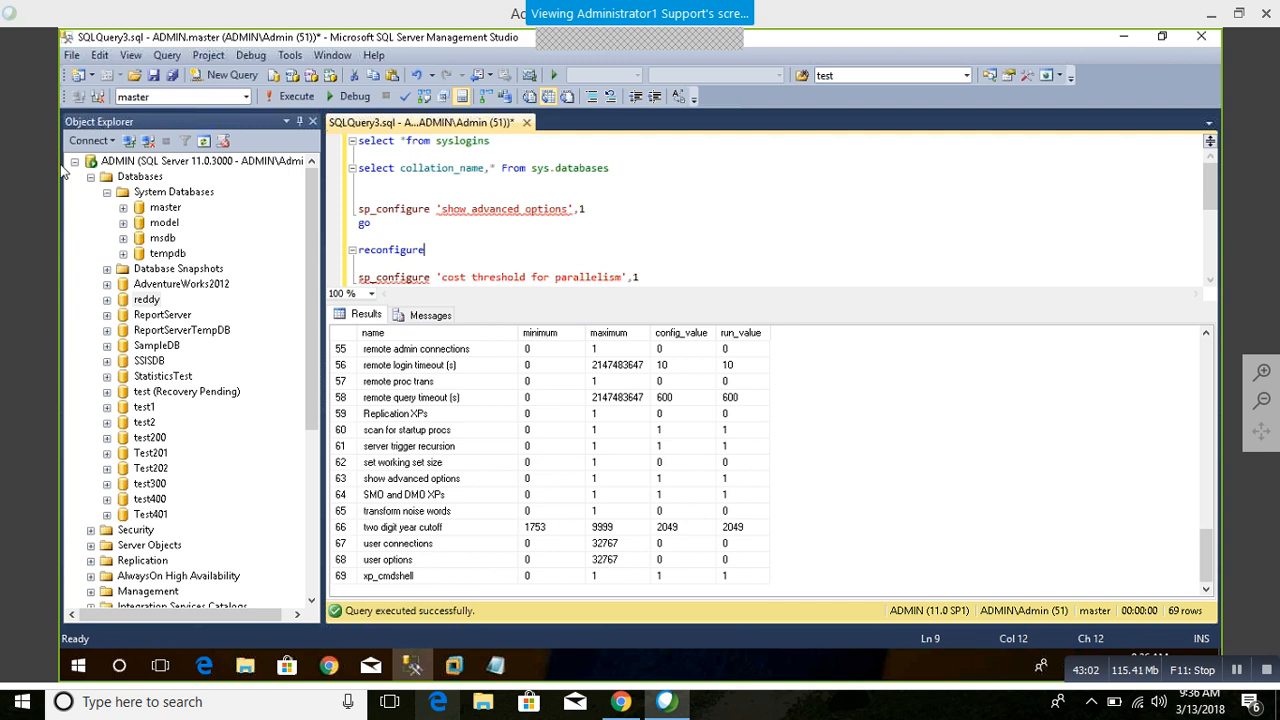
left_click(90, 177)
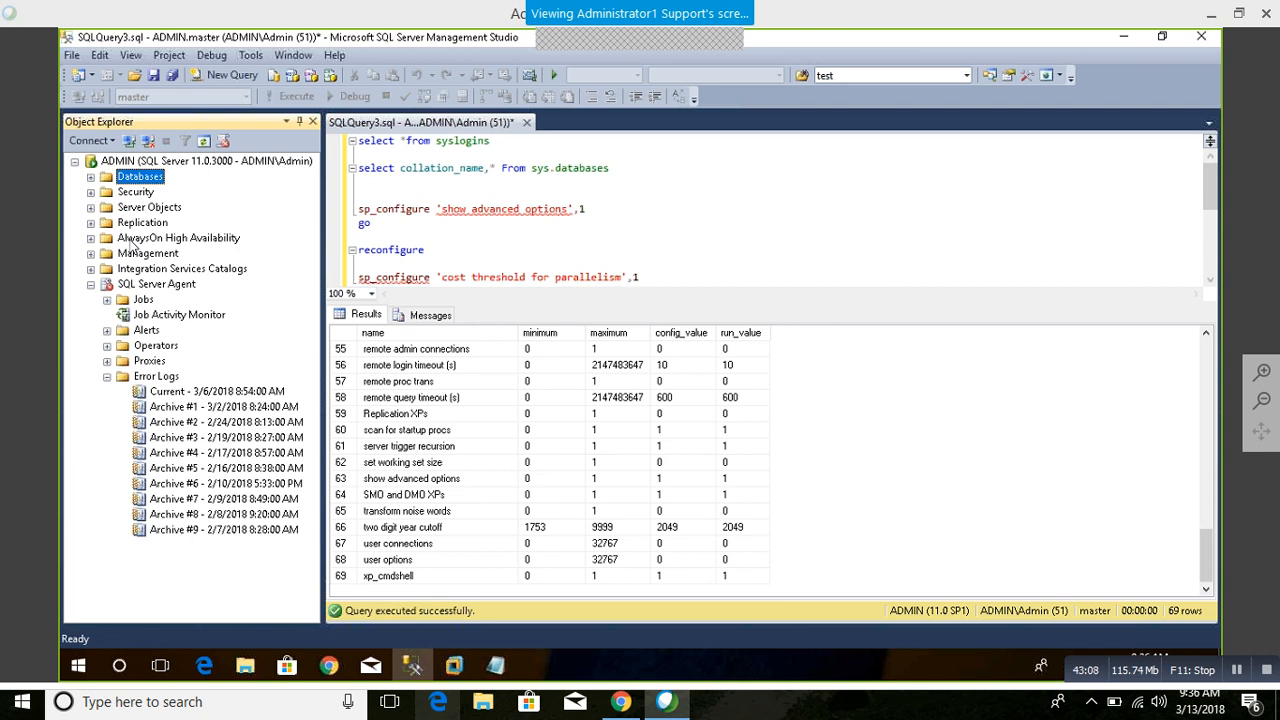
double_click(130, 177)
left_click(180, 268)
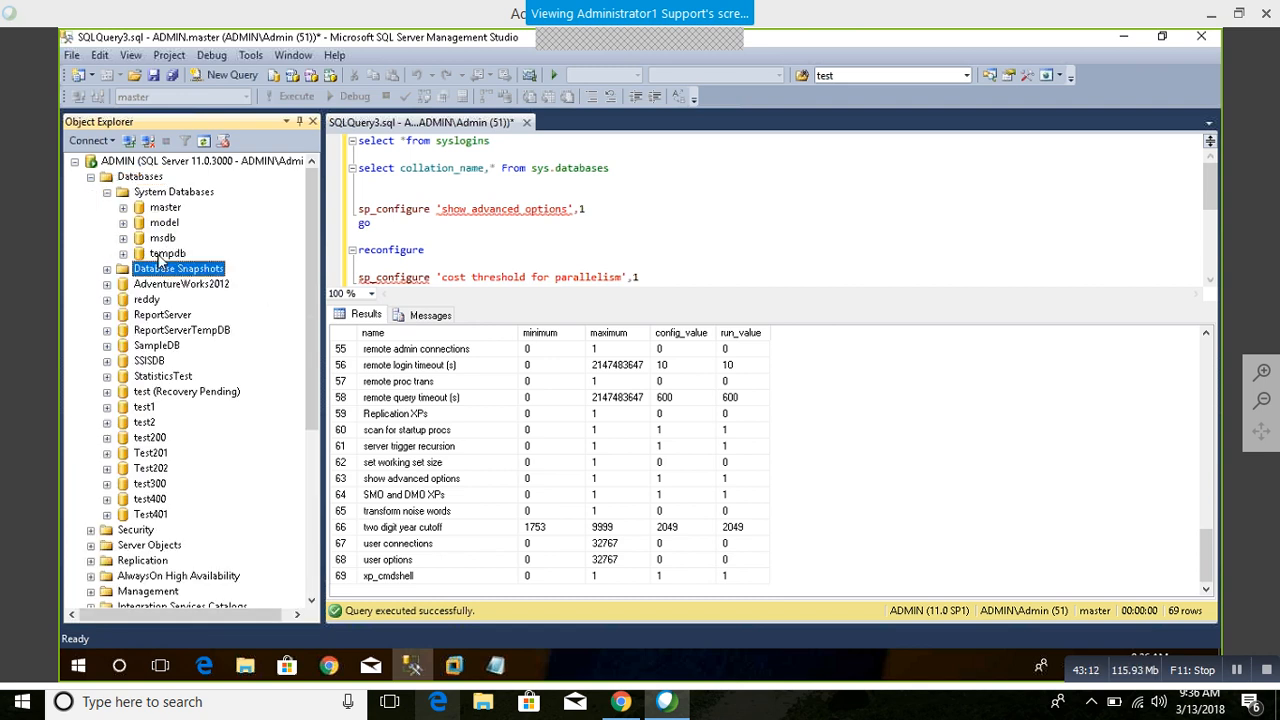
left_click(166, 254)
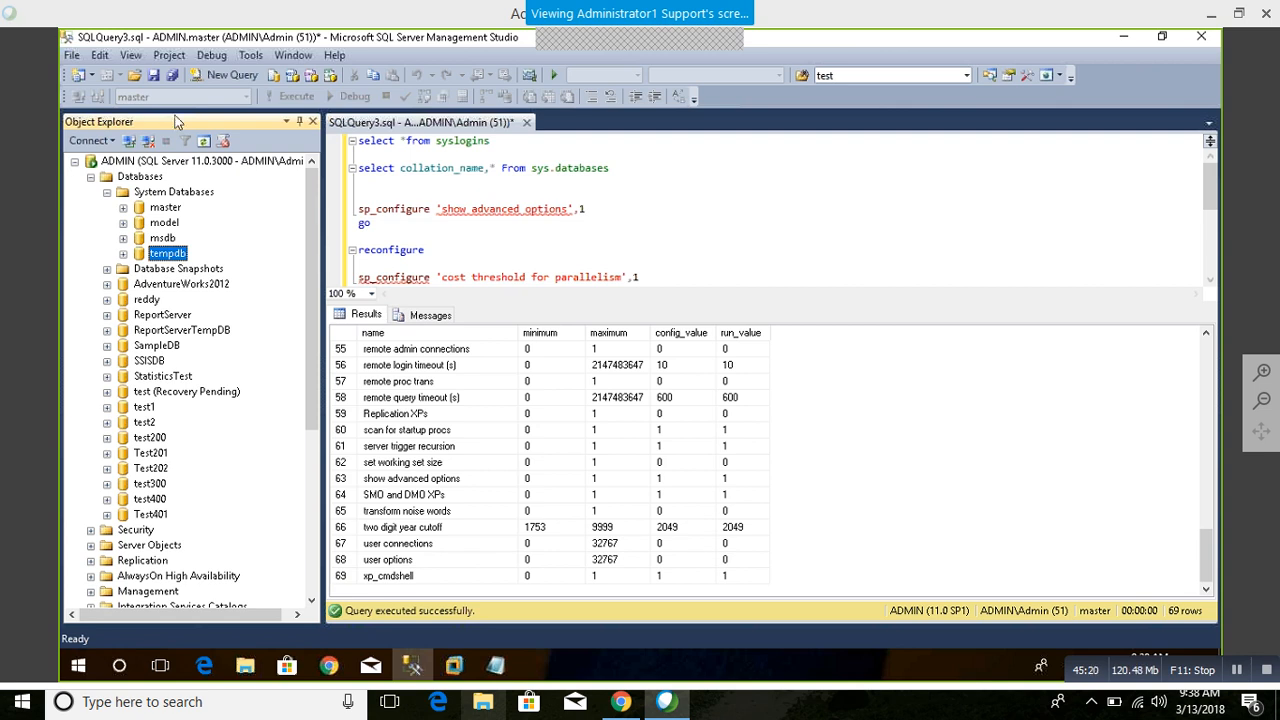
Step: Open a new query and set its database to master
left_click(229, 75)
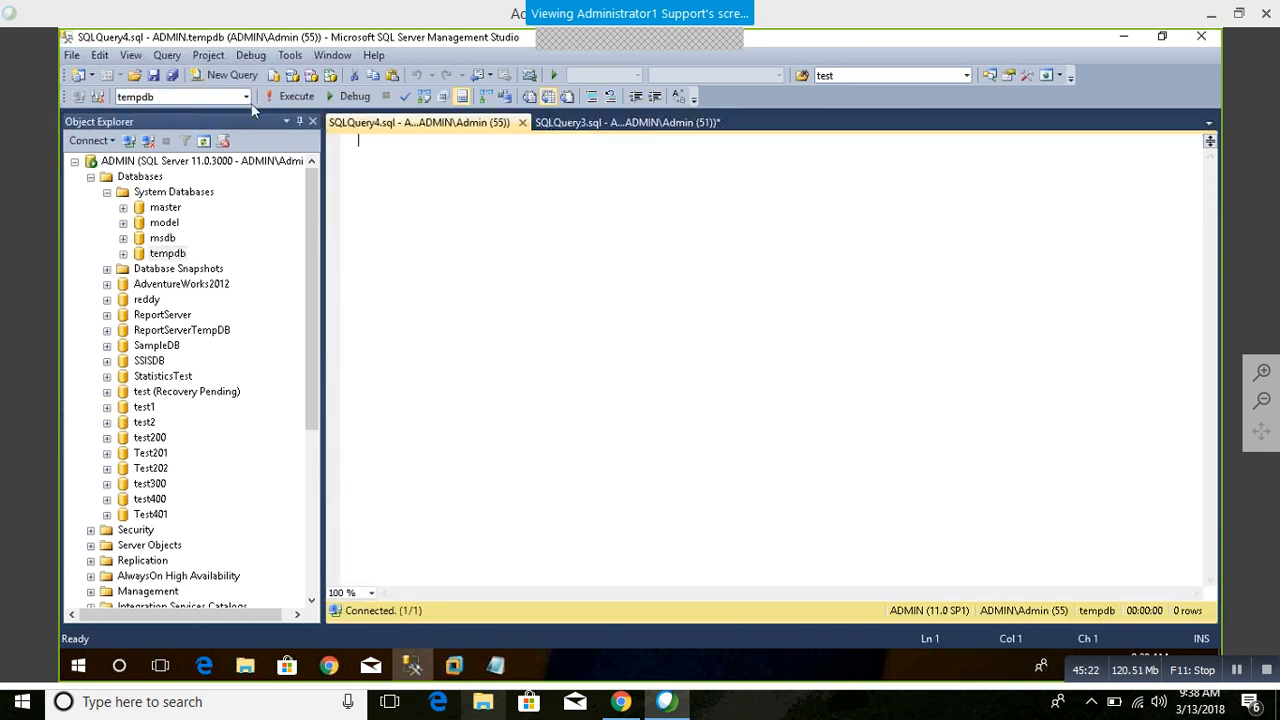
left_click(200, 101)
left_click(245, 97)
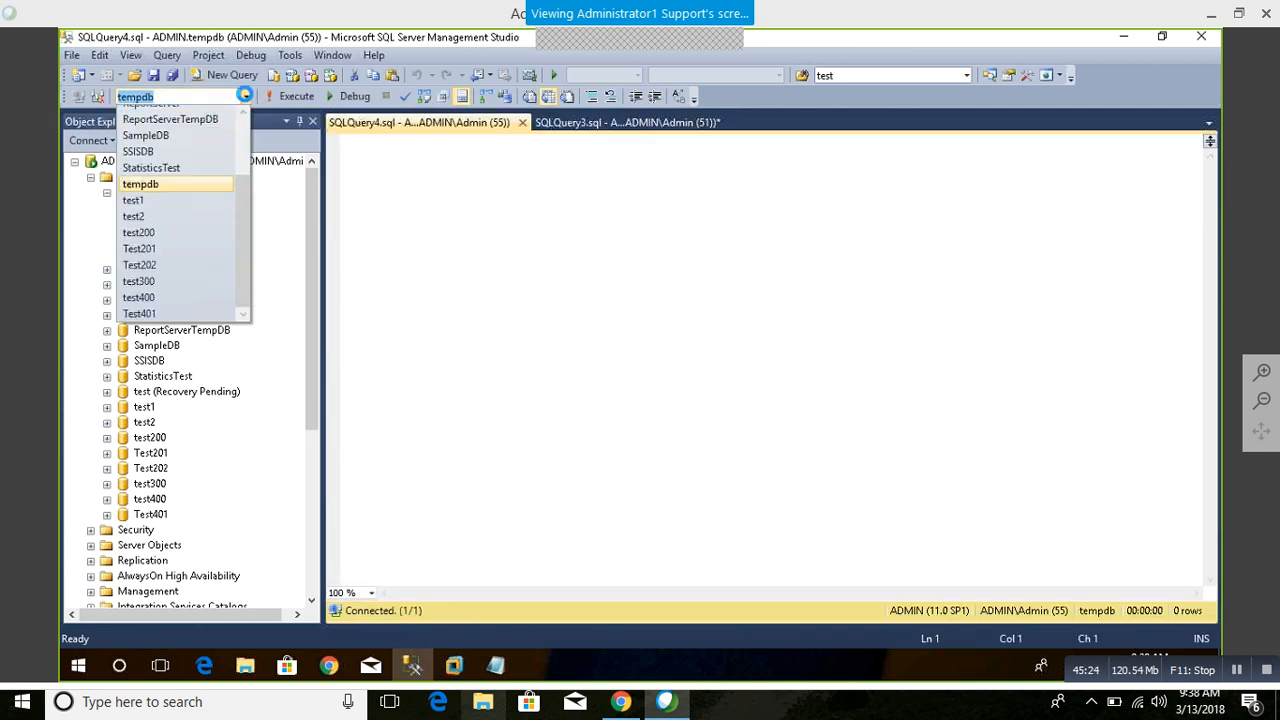
left_click_drag(240, 195, 244, 120)
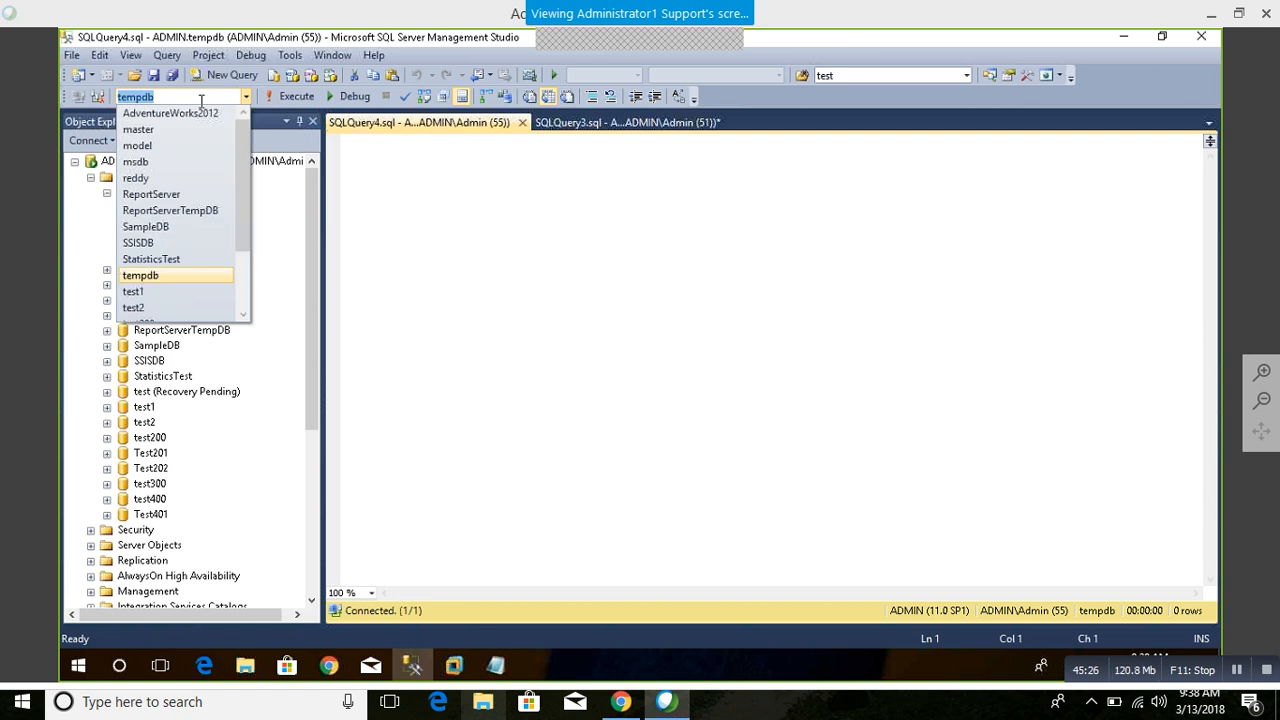
left_click(152, 129)
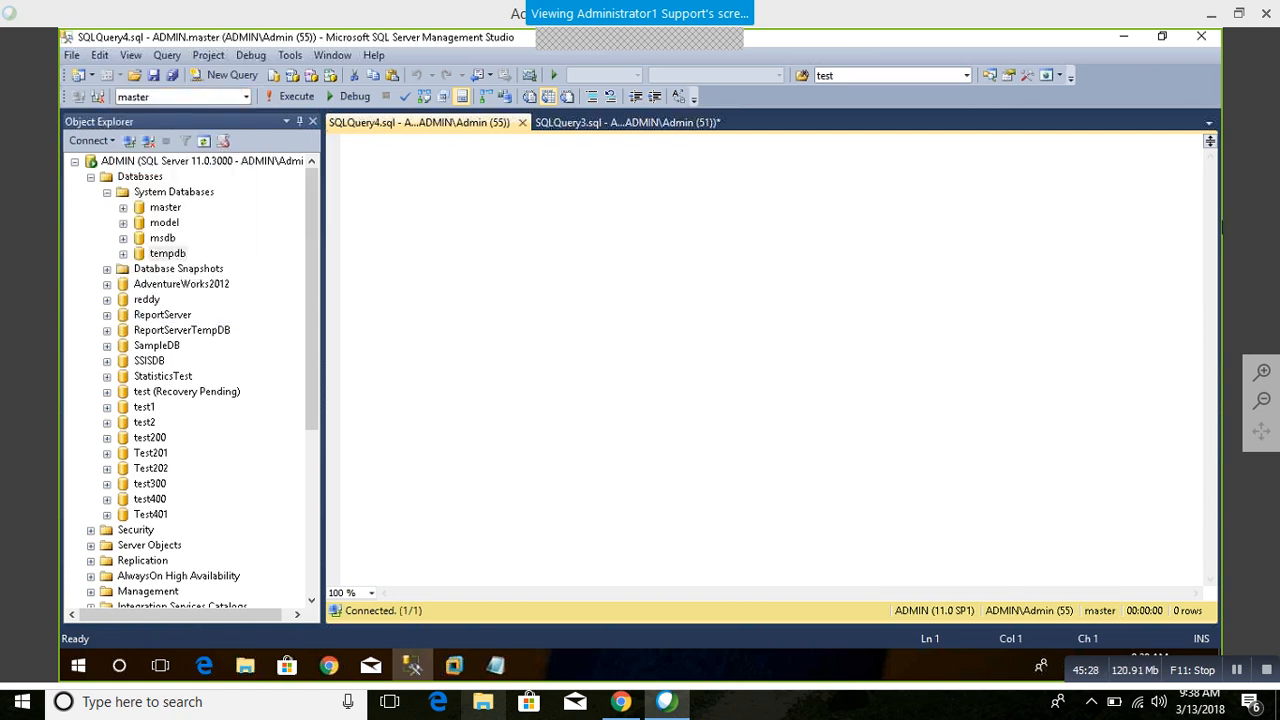
Step: Begin a "select *From" statement in the new query and check the Date Created value in tempdb's database properties
type("select ")
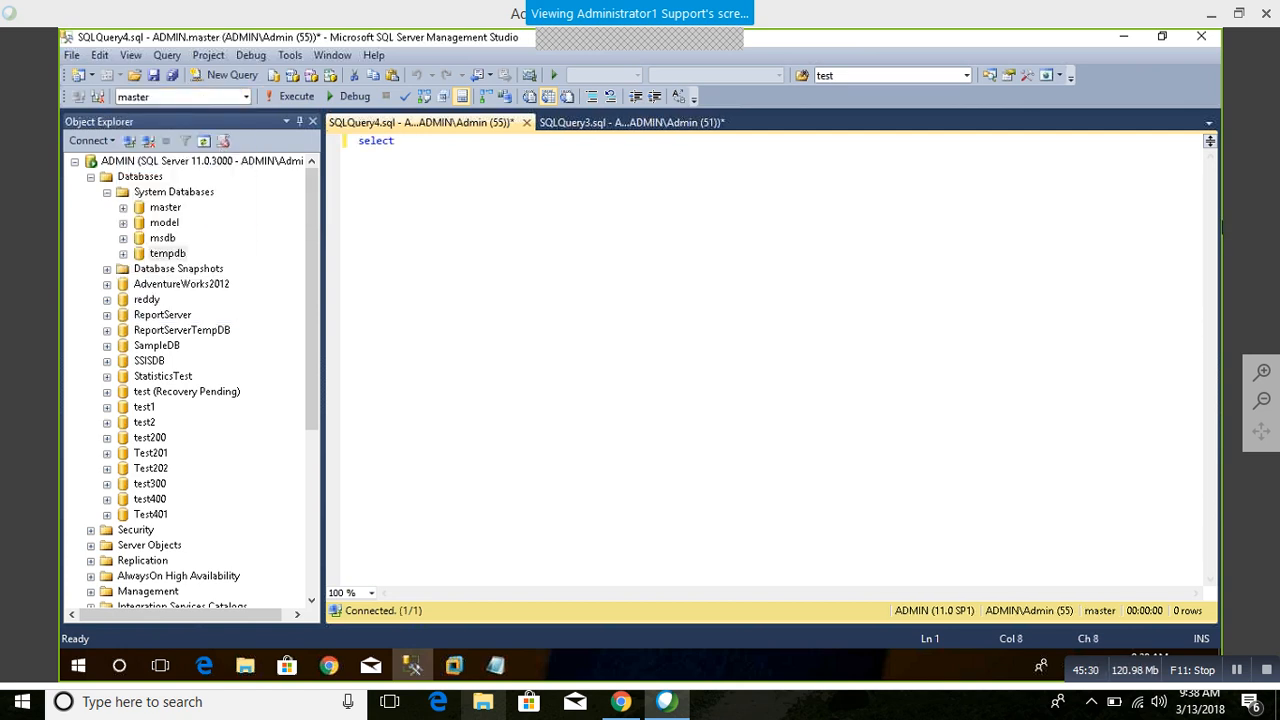
type("*From")
right_click(178, 256)
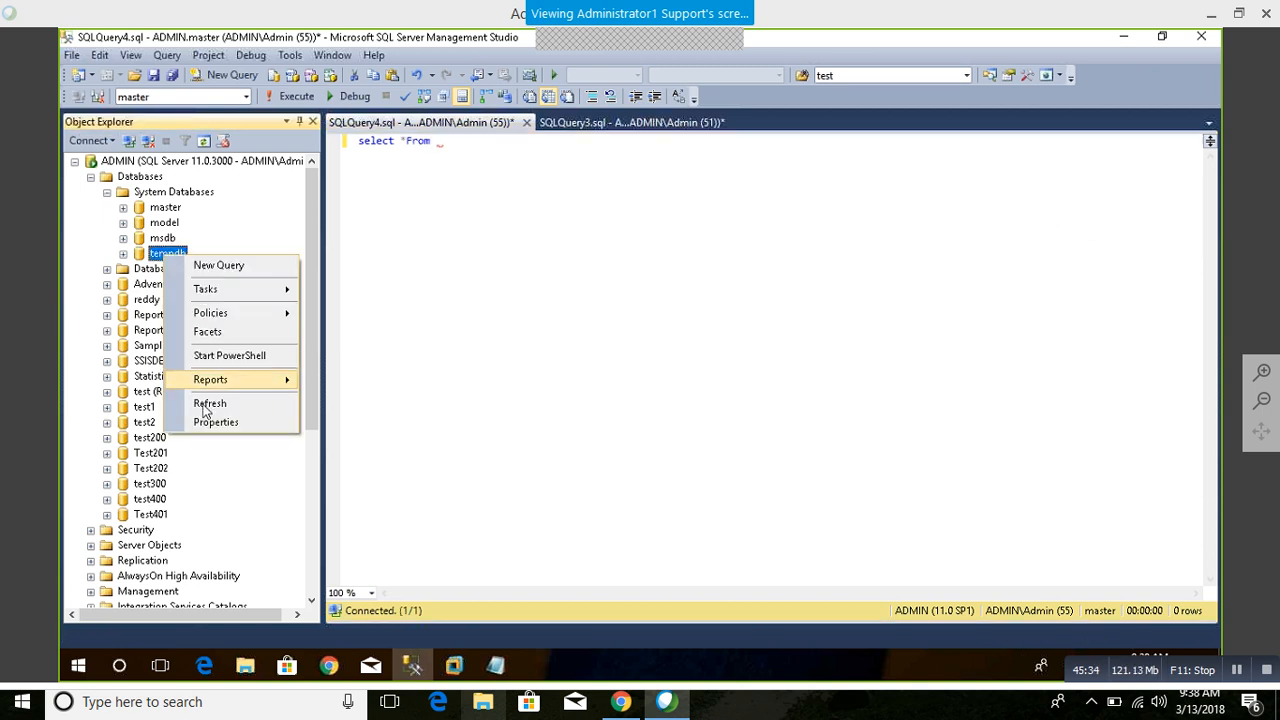
left_click(215, 421)
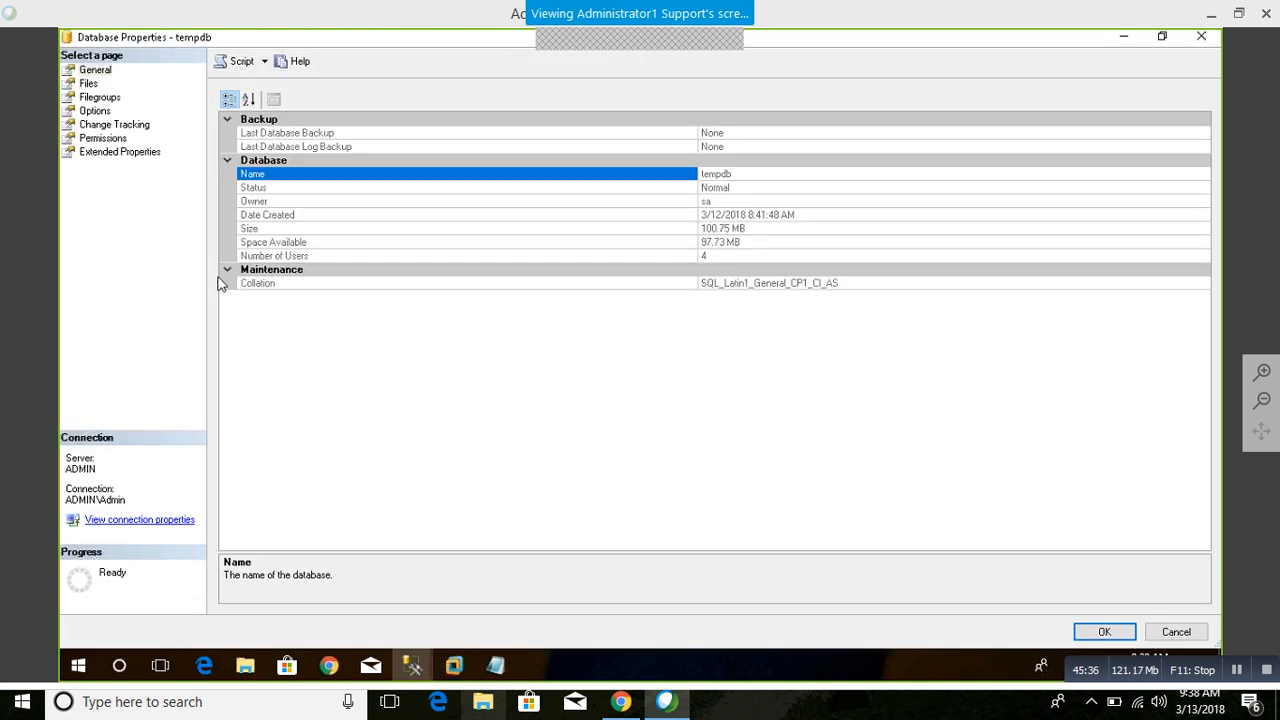
left_click(316, 215)
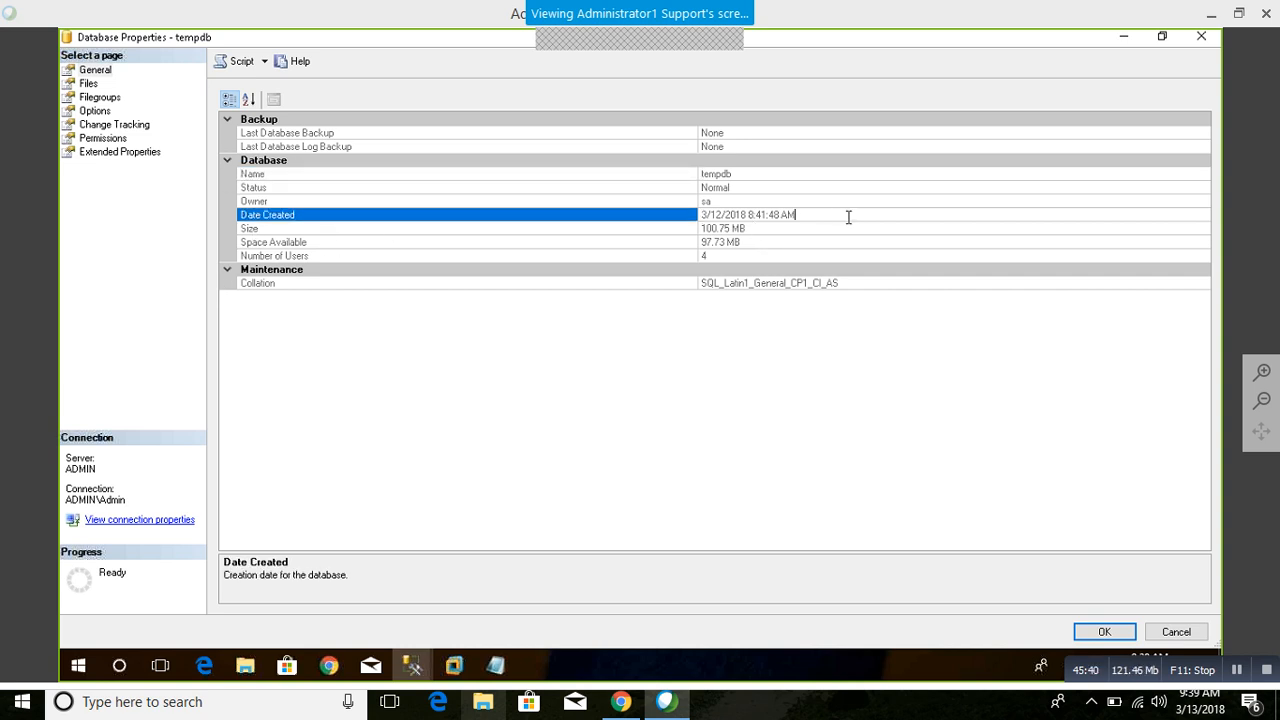
left_click(446, 215)
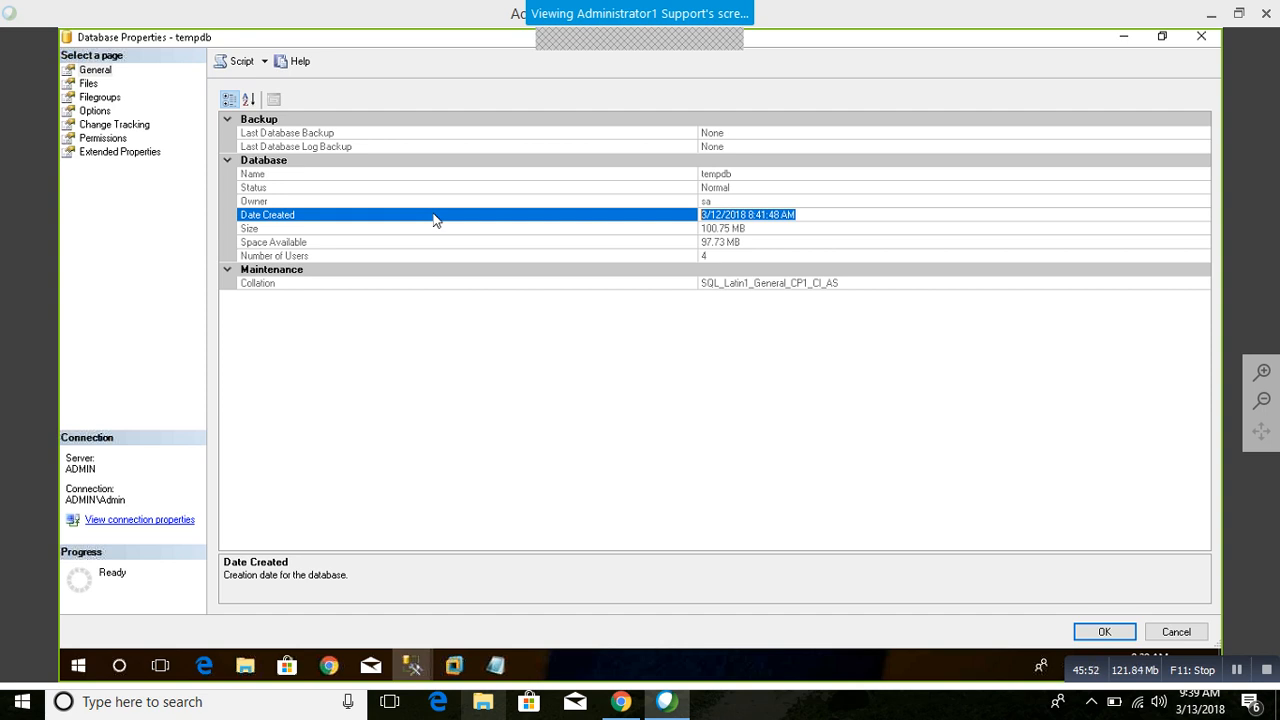
left_click(1175, 632)
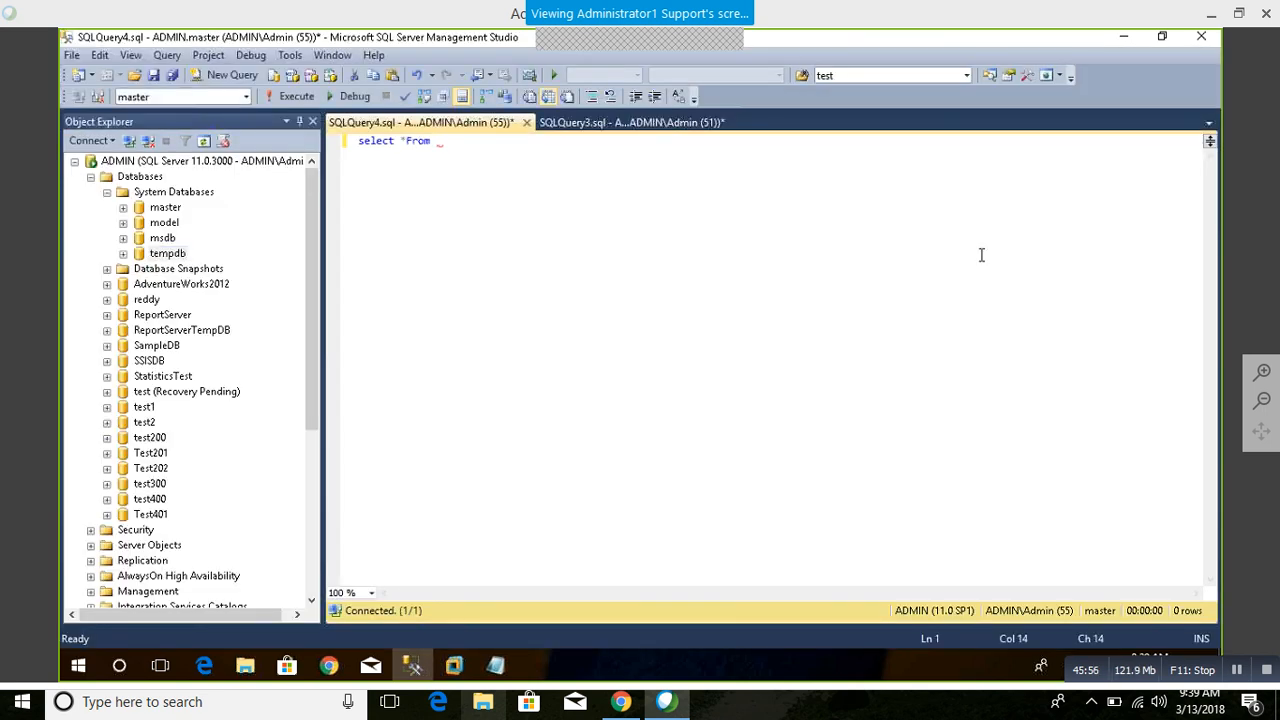
Step: Complete the query as "select *From sys.dm_os_sys_info" and execute it
type("sy.dm_")
type("e")
key("BackSpace")
type("os_")
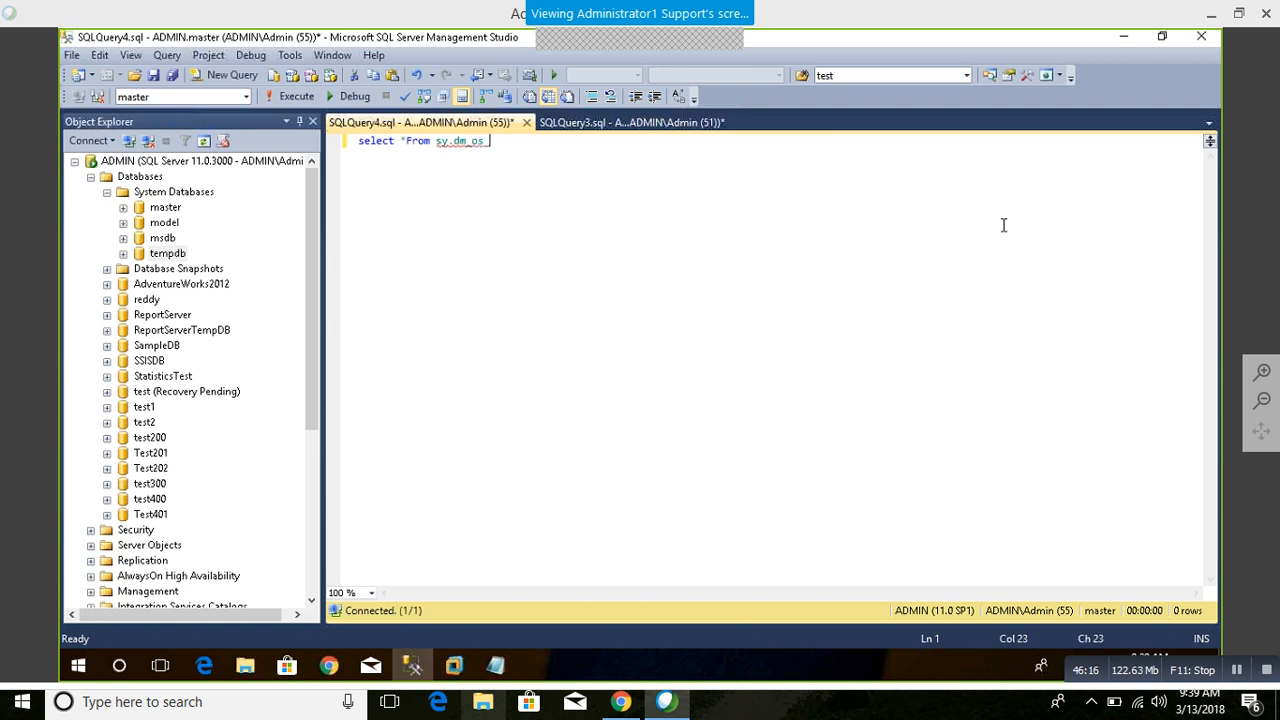
key("BackSpace")
key("BackSpace")
key("BackSpace")
type("sys")
key("BackSpace")
key("BackSpace")
key("BackSpace")
key("BackSpace")
key("BackSpace")
type("s.dm")
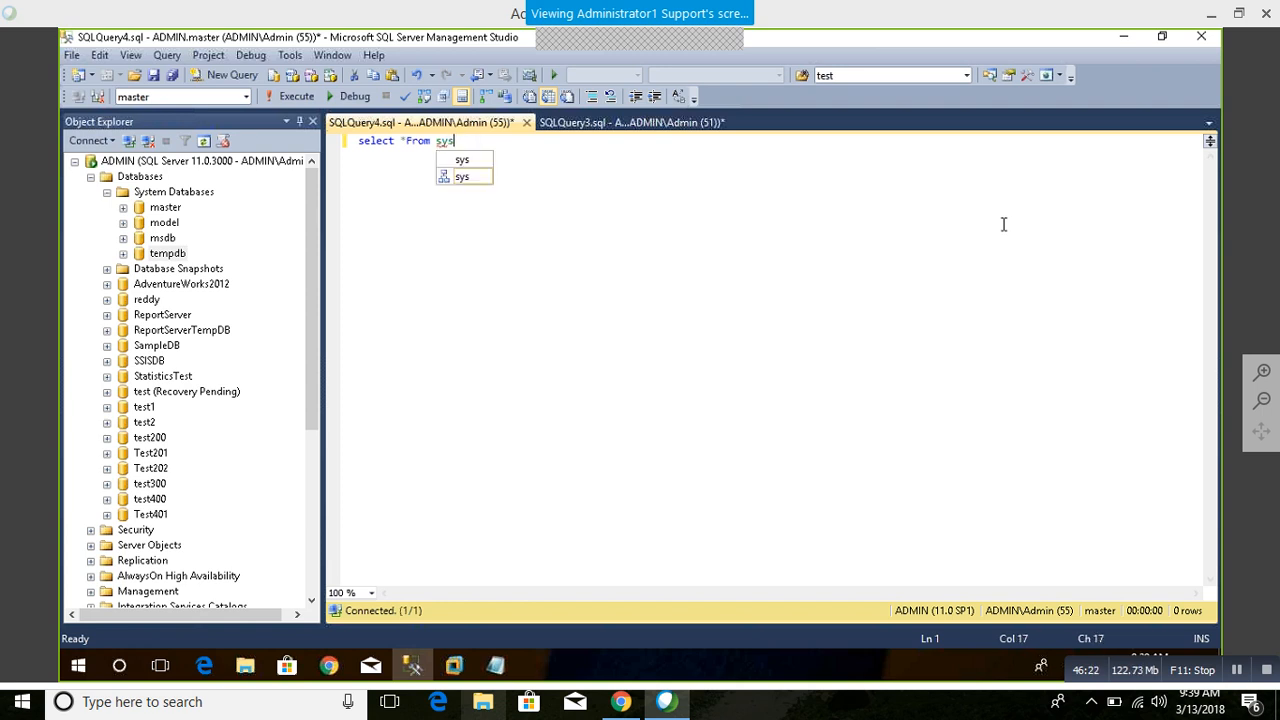
type("_os")
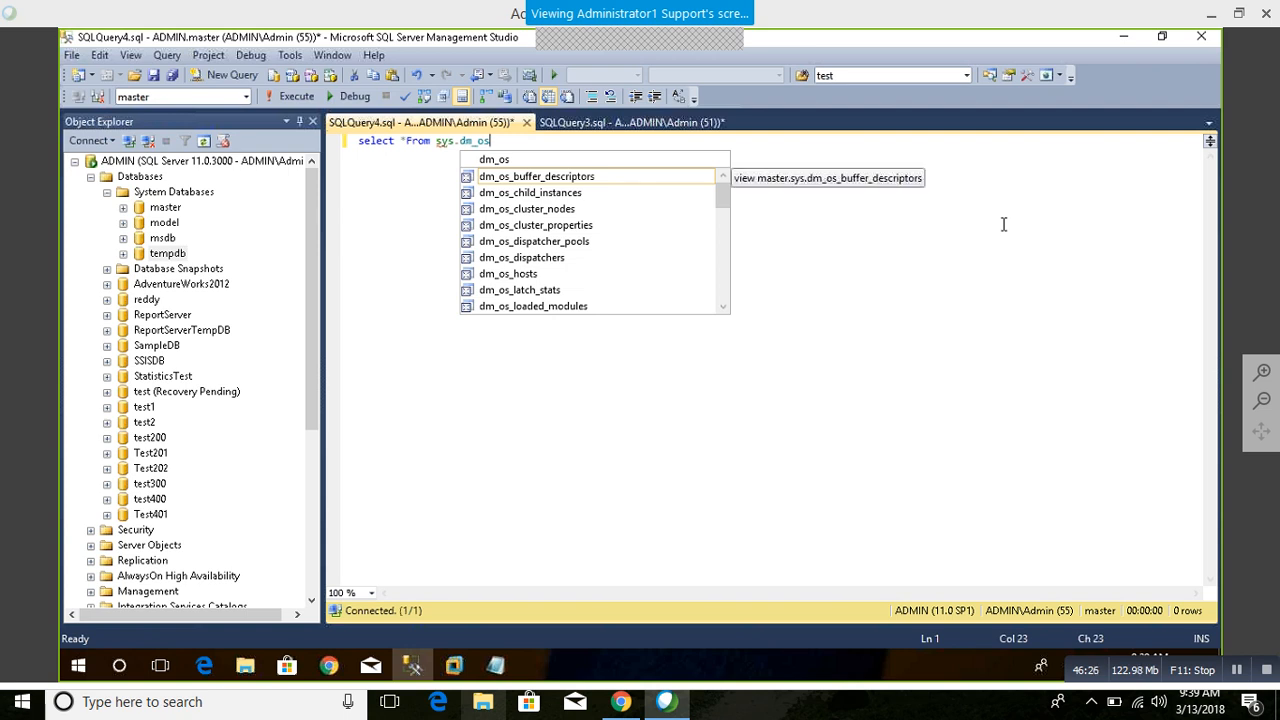
type("_sys")
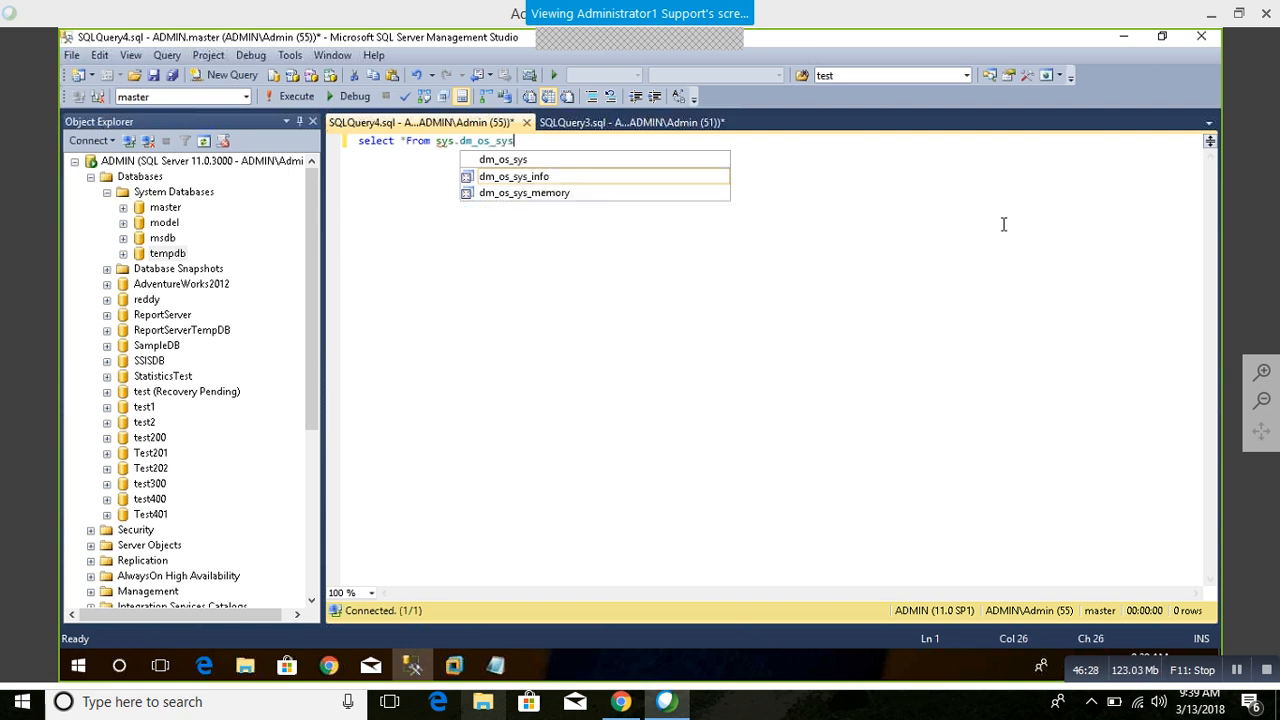
key("Tab")
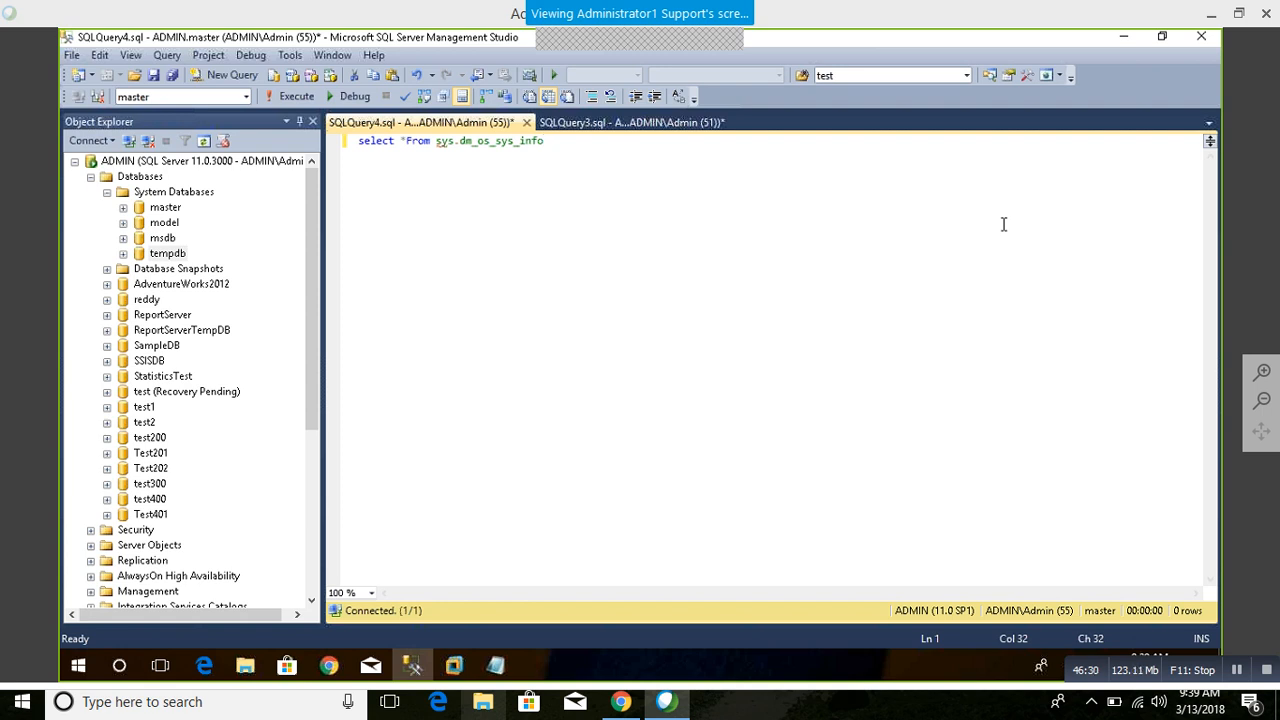
key("F5")
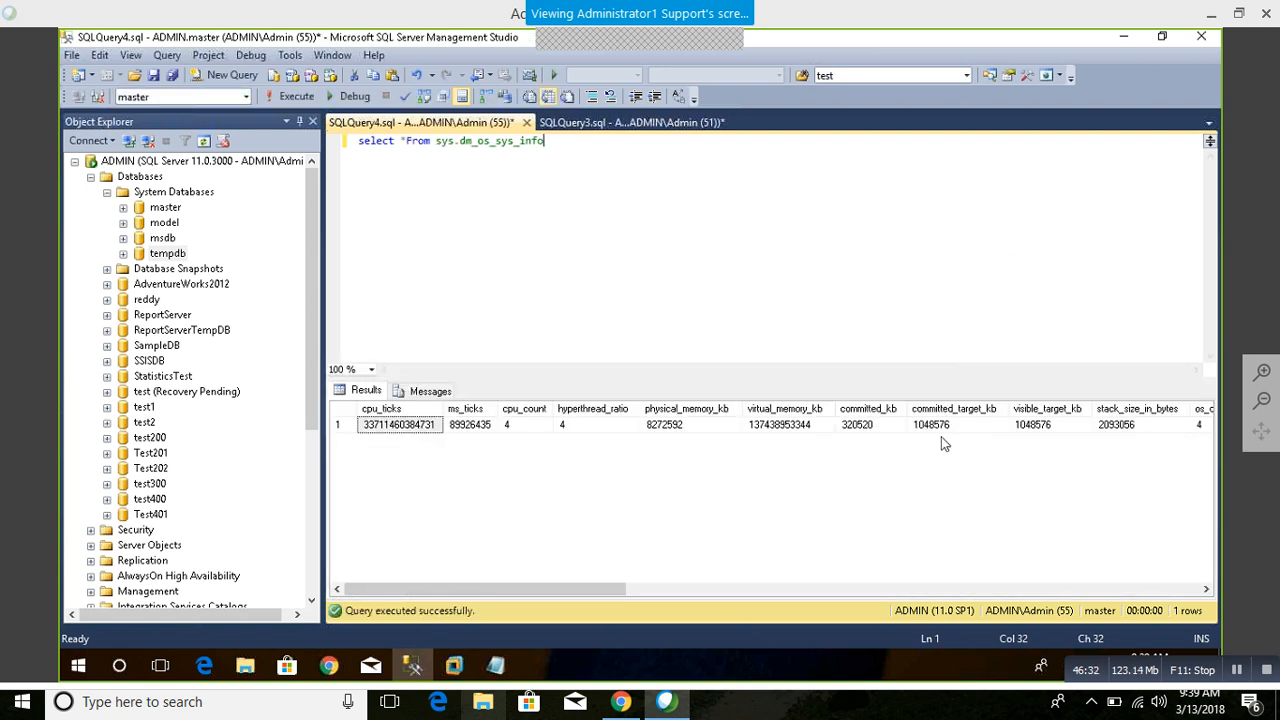
Step: Examine the sqlserver_start_time column in the query results
left_click_drag(540, 590, 876, 600)
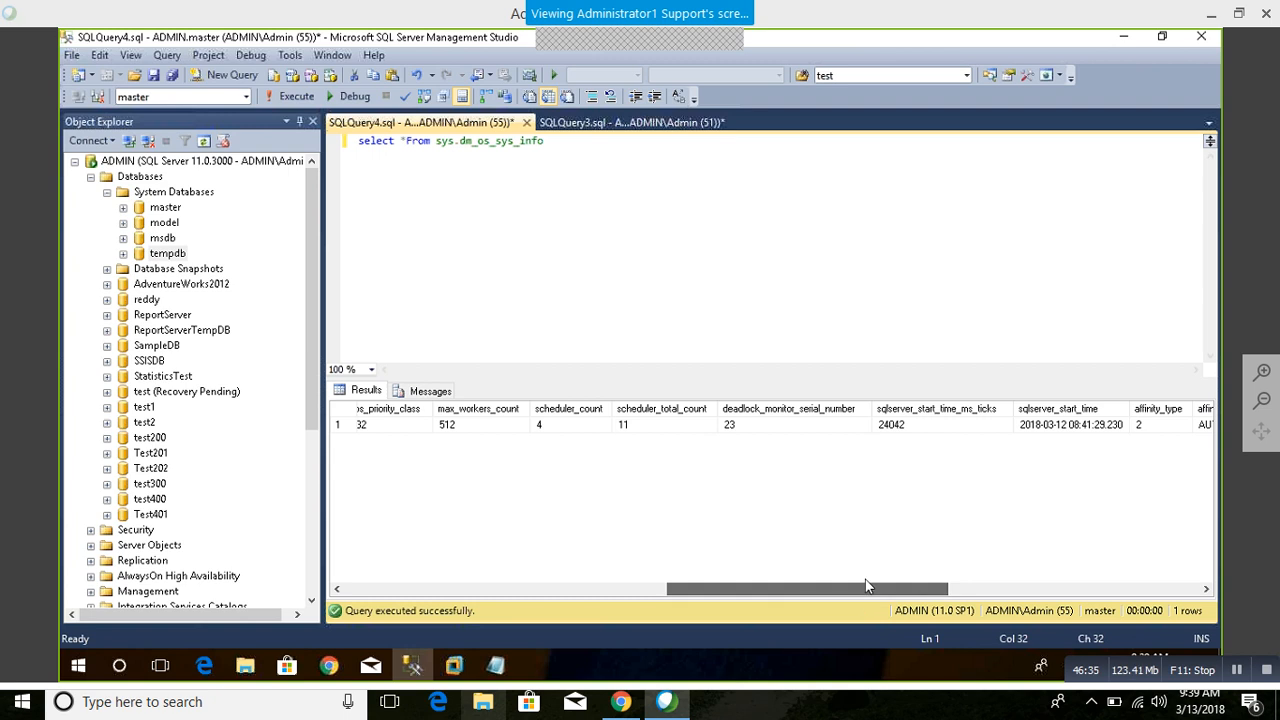
left_click(1058, 428)
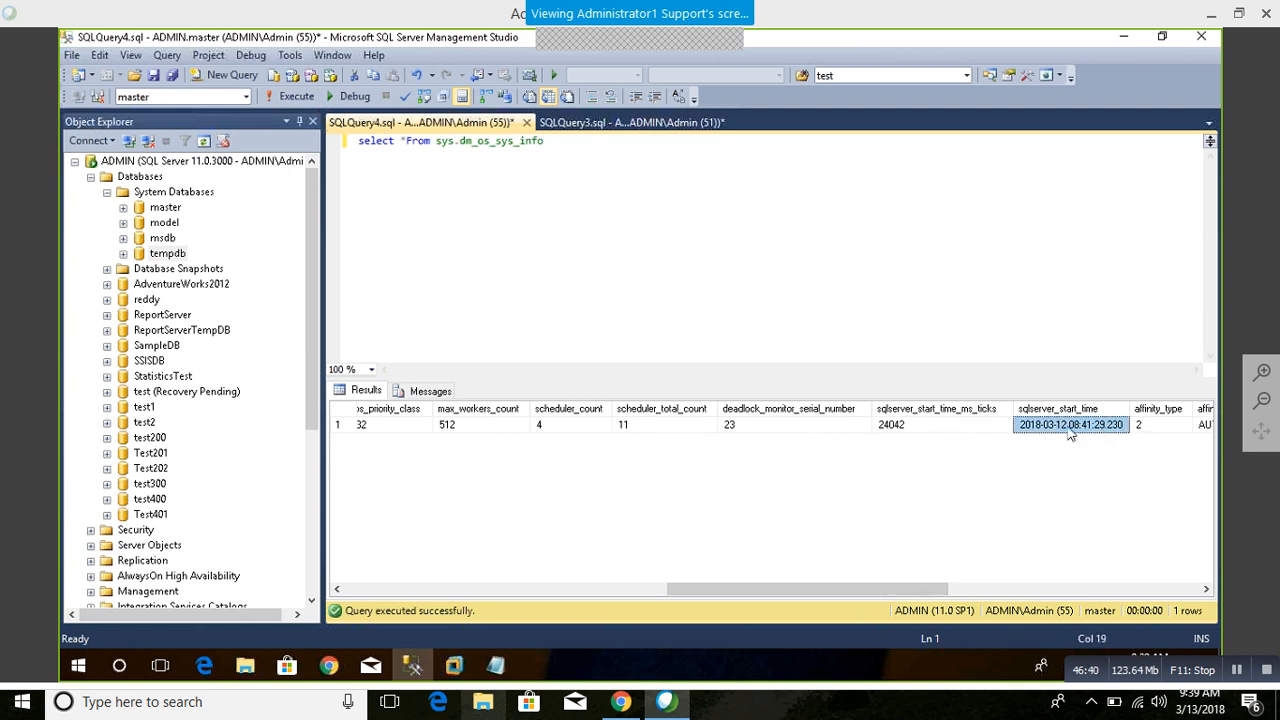
left_click(645, 263)
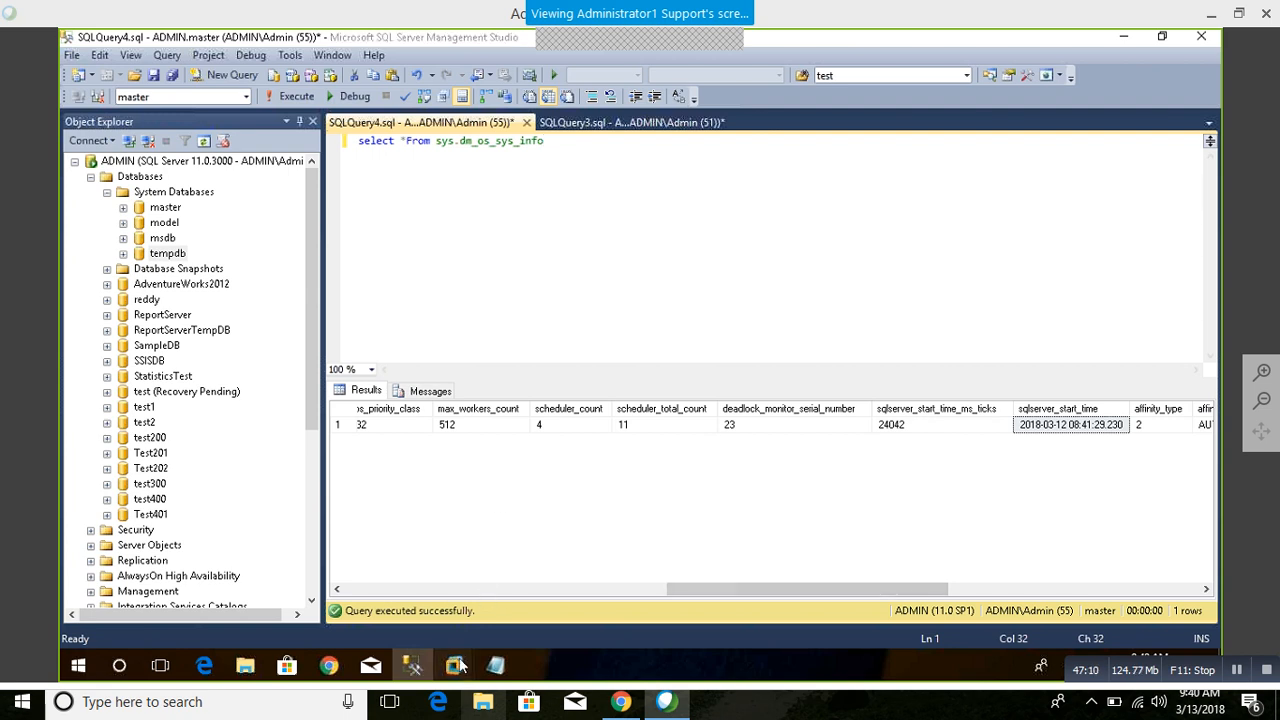
Step: Switch to VMware Workstation and power on the AD and Node1 virtual machines
mouse_move(455, 660)
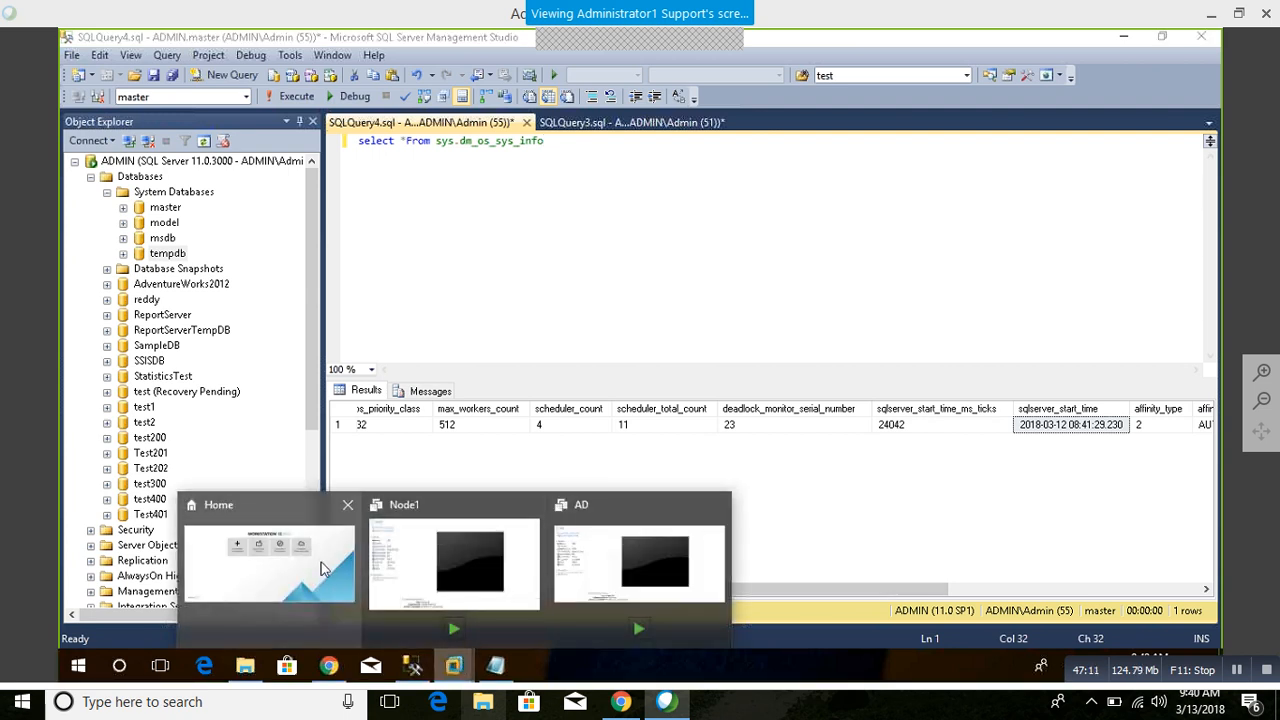
left_click(587, 580)
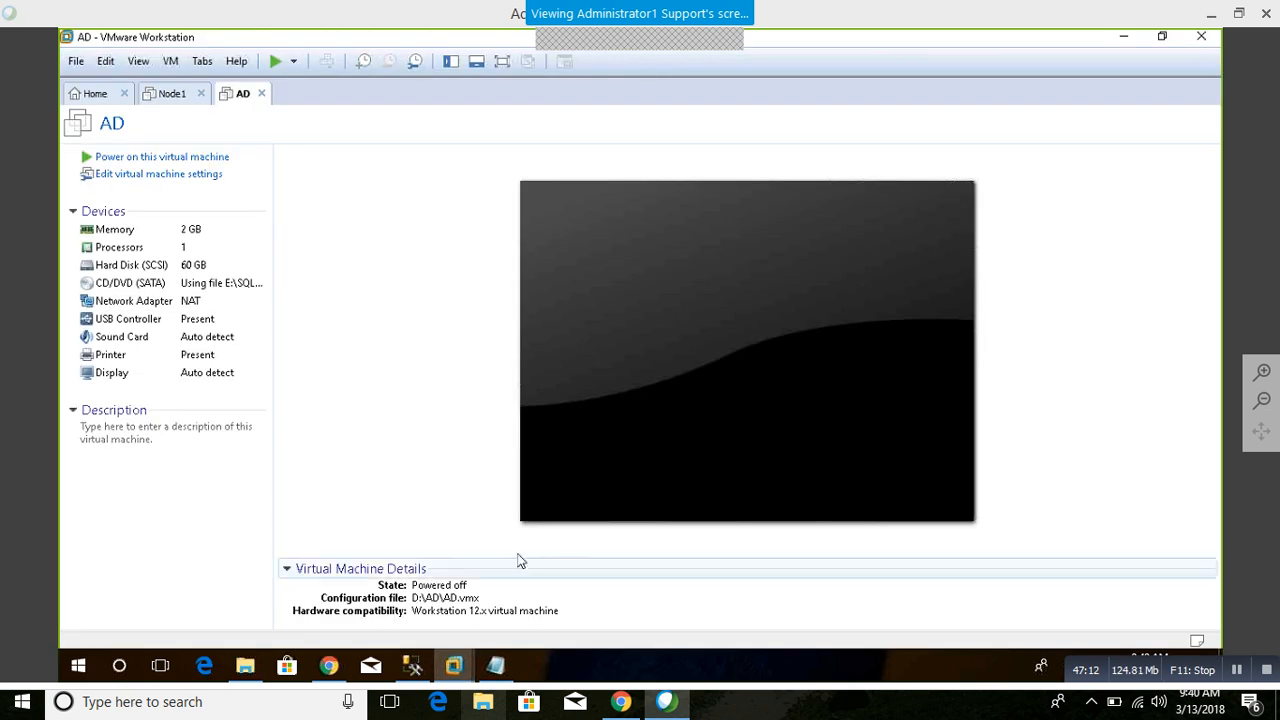
left_click(160, 157)
left_click(176, 100)
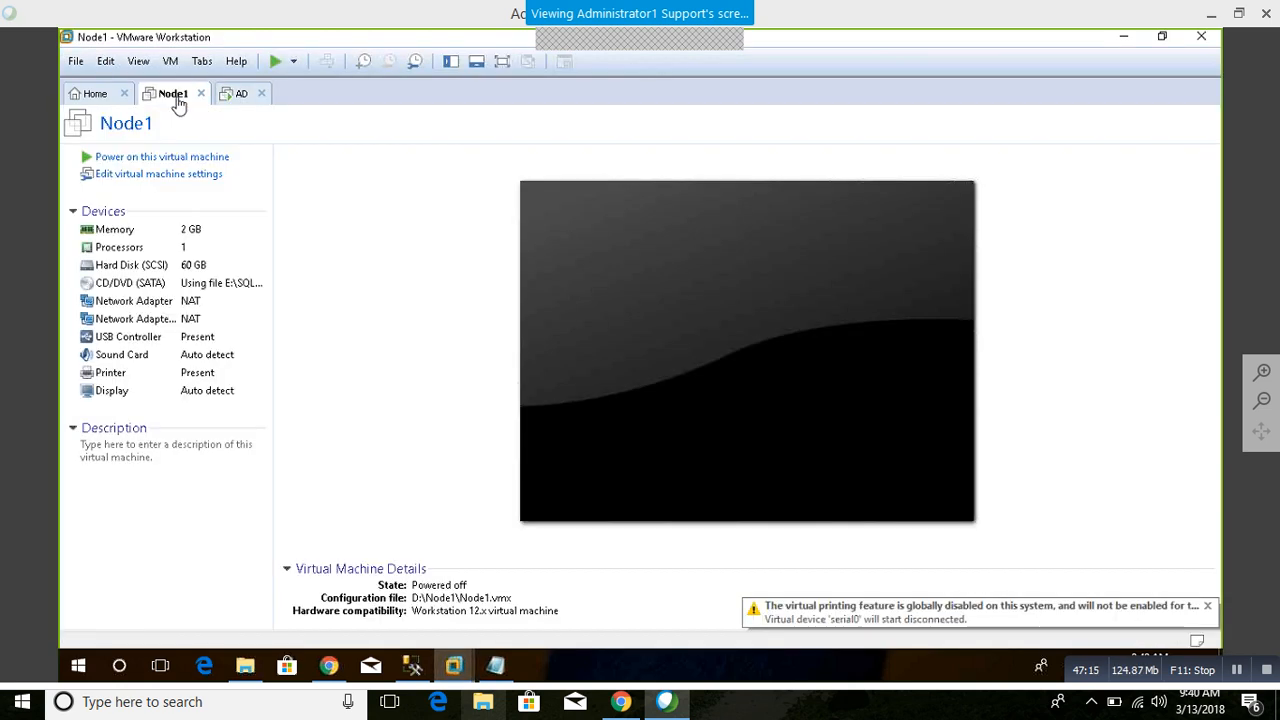
left_click(174, 157)
left_click(240, 93)
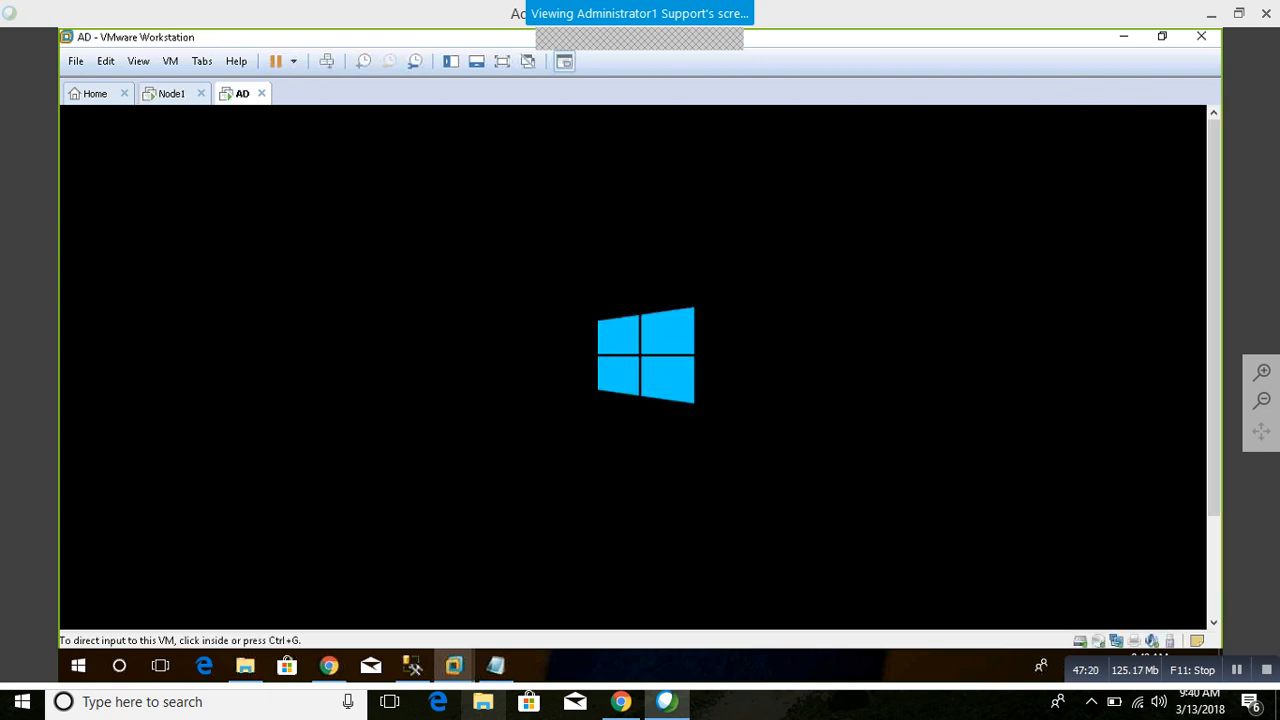
Step: Open the Node2 virtual machine from the Node2 folder on Local Disk (D:)
left_click(95, 94)
left_click(575, 276)
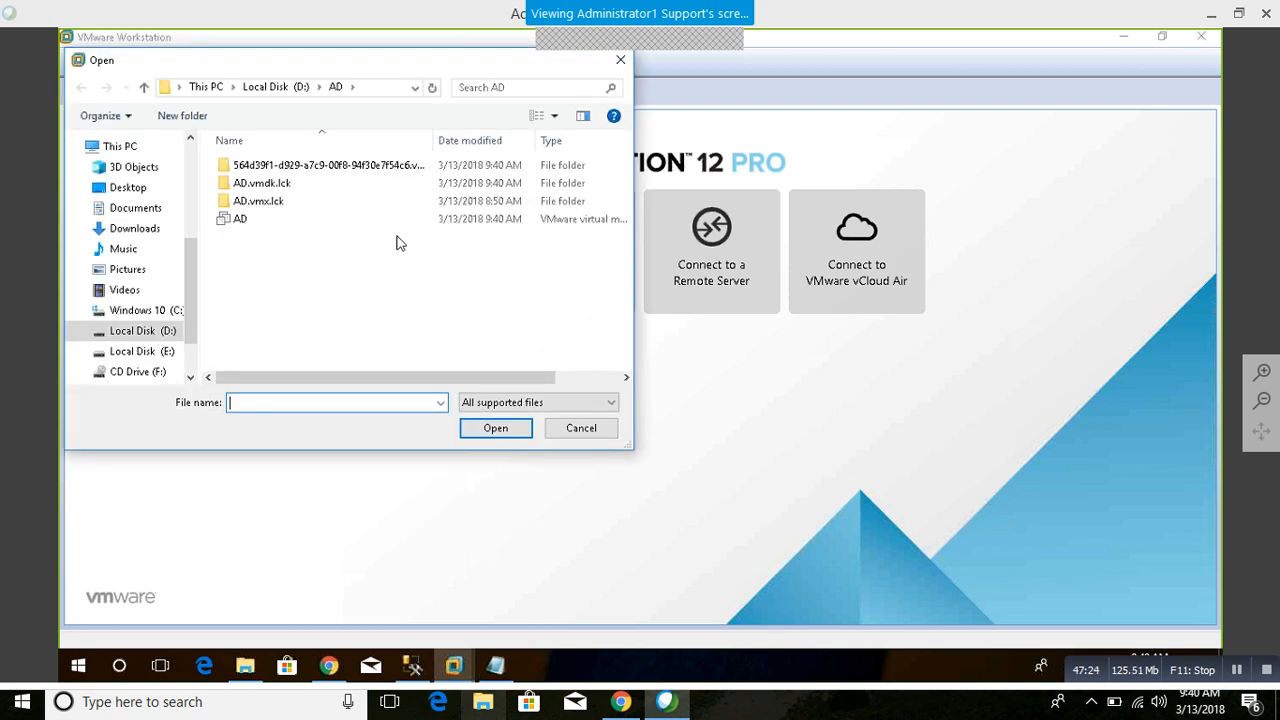
left_click(161, 355)
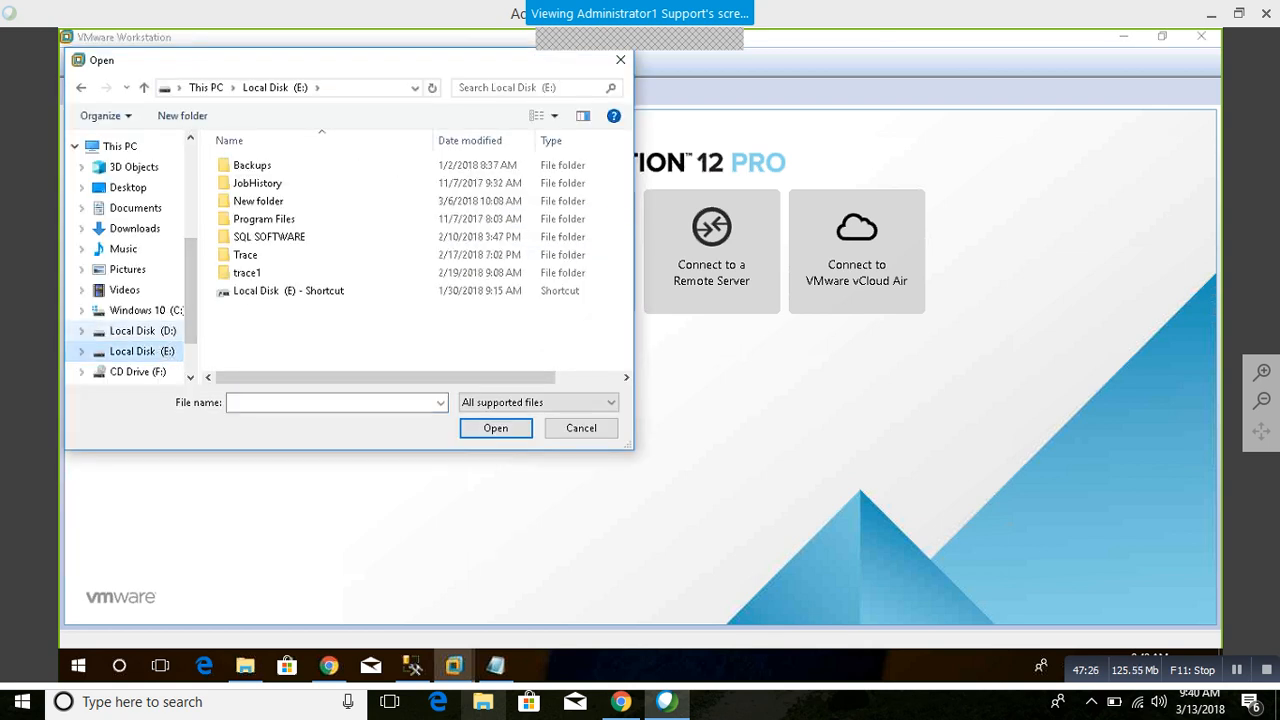
left_click(145, 331)
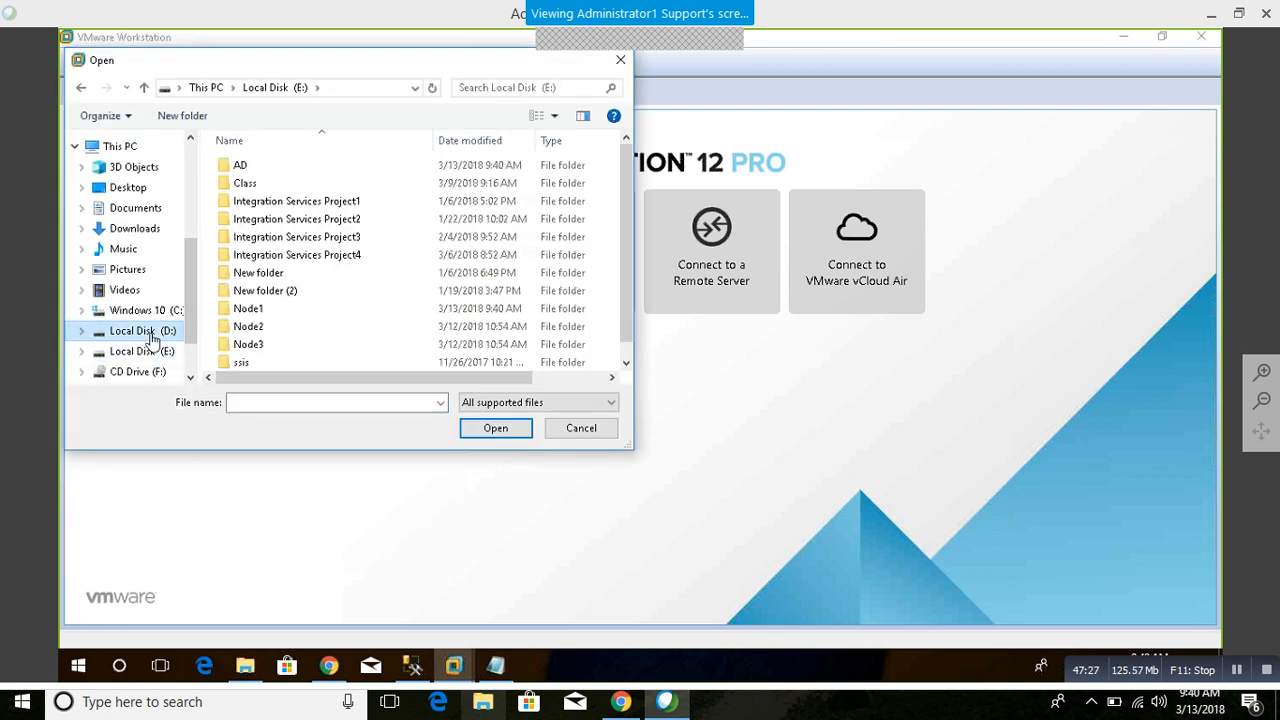
double_click(248, 330)
left_click(247, 184)
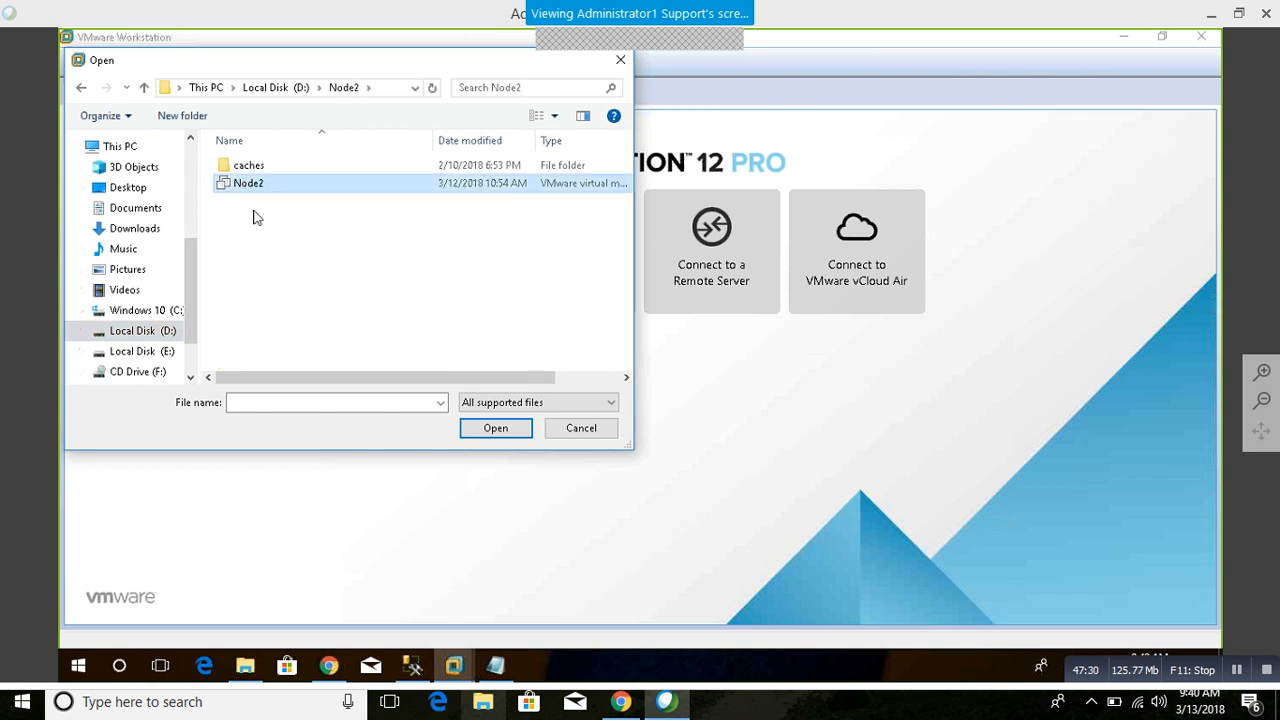
left_click(498, 430)
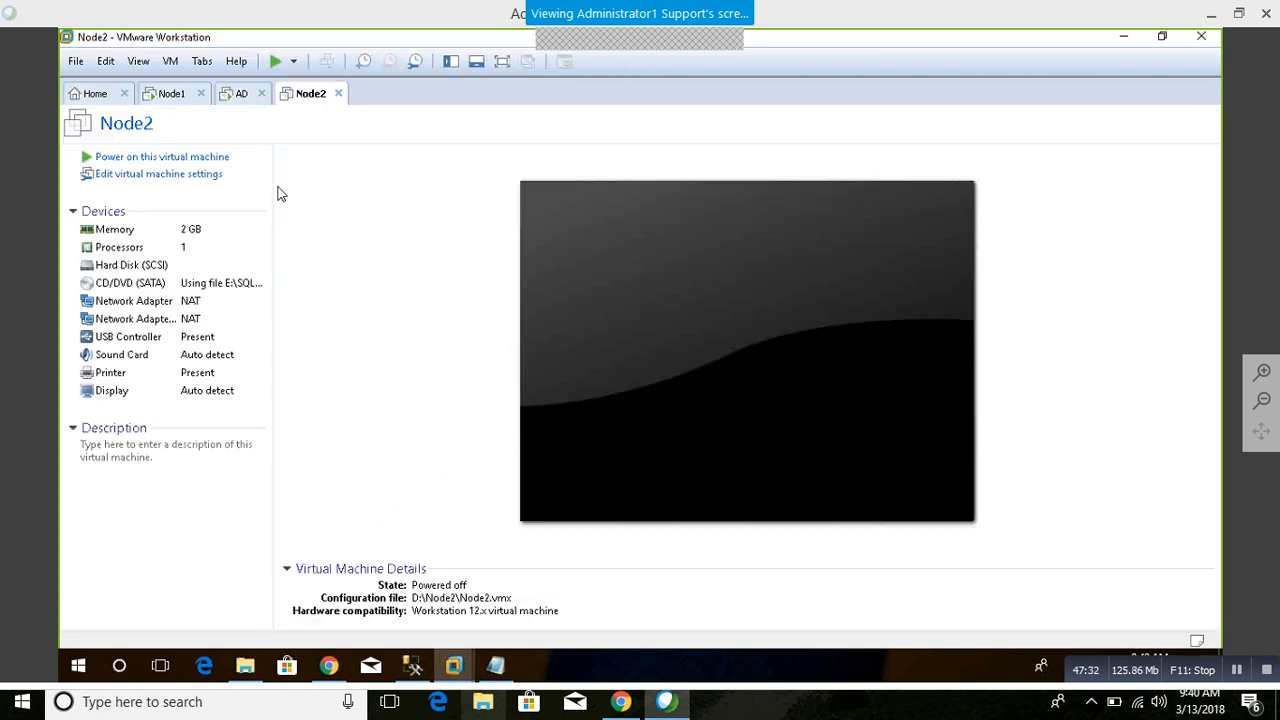
Step: Check the screens of the Node1 and AD virtual machines and return to SQL Server Management Studio
left_click(171, 94)
left_click(237, 94)
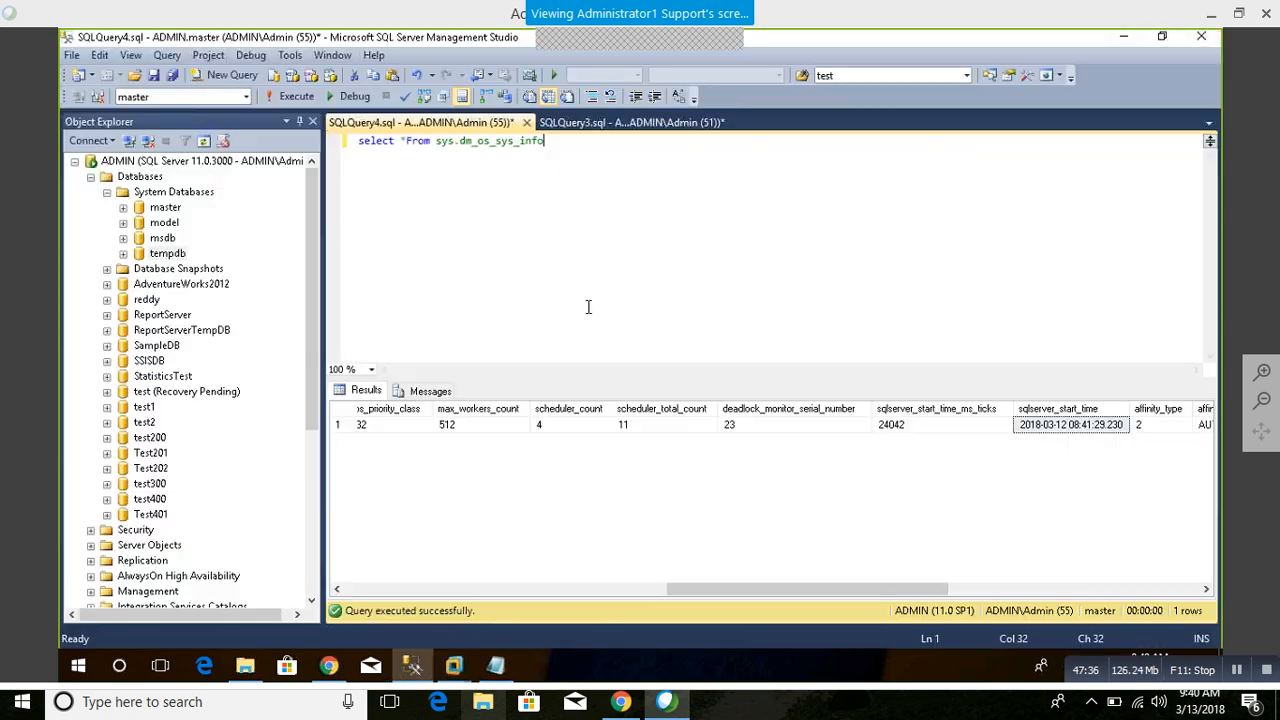
left_click(1123, 36)
Step: Copy tempdb's Date Created value from its properties and paste it two lines below the select statement
left_click_drag(862, 590, 899, 627)
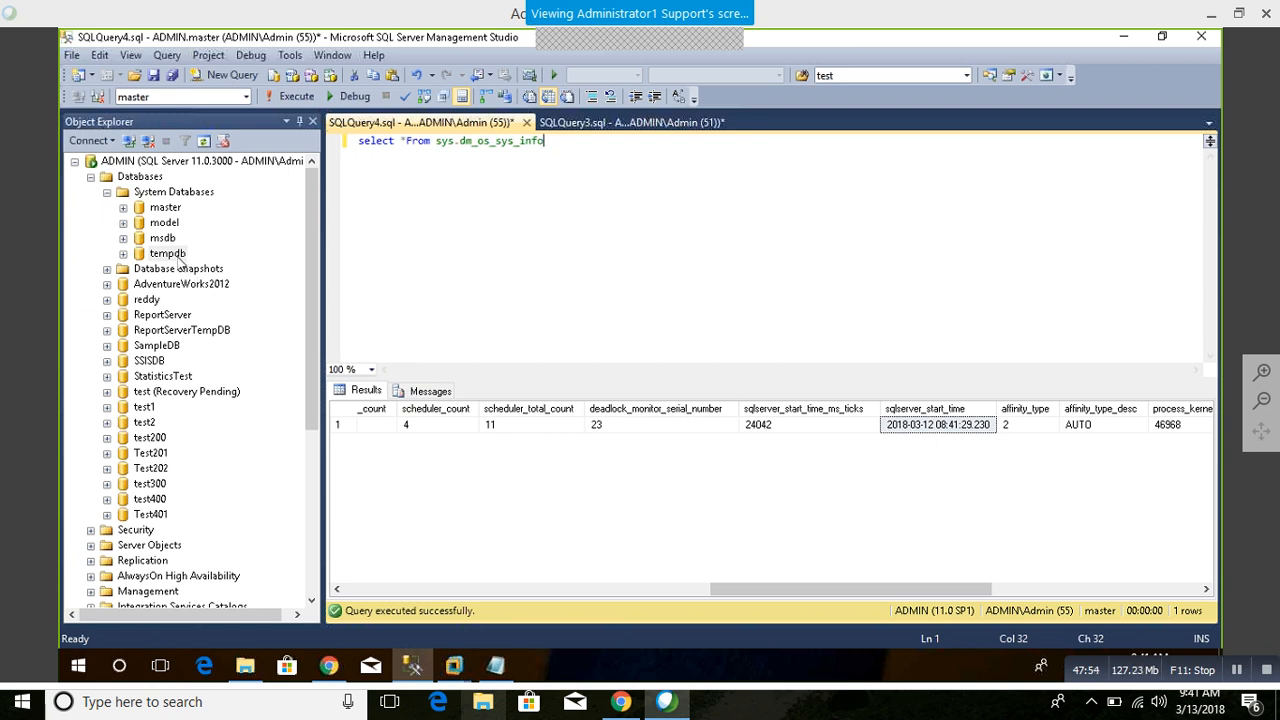
right_click(170, 254)
left_click(215, 419)
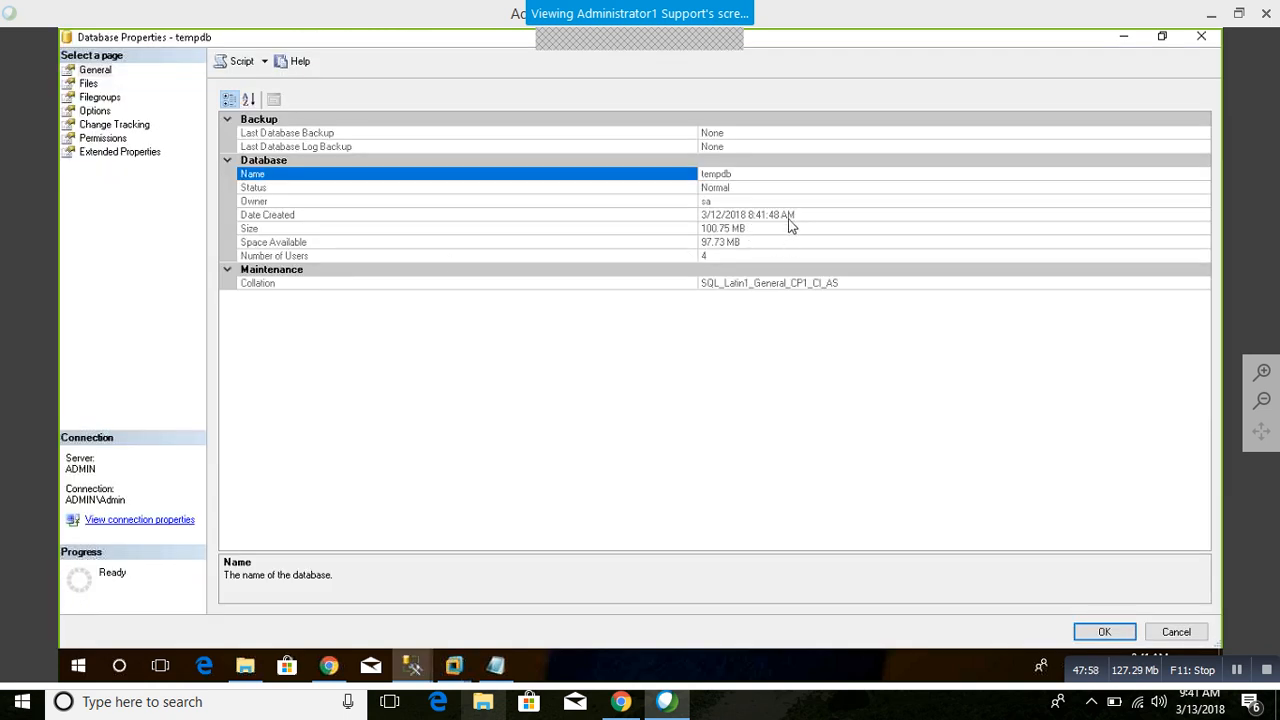
left_click(805, 215)
left_click(661, 215)
key("ctrl+c")
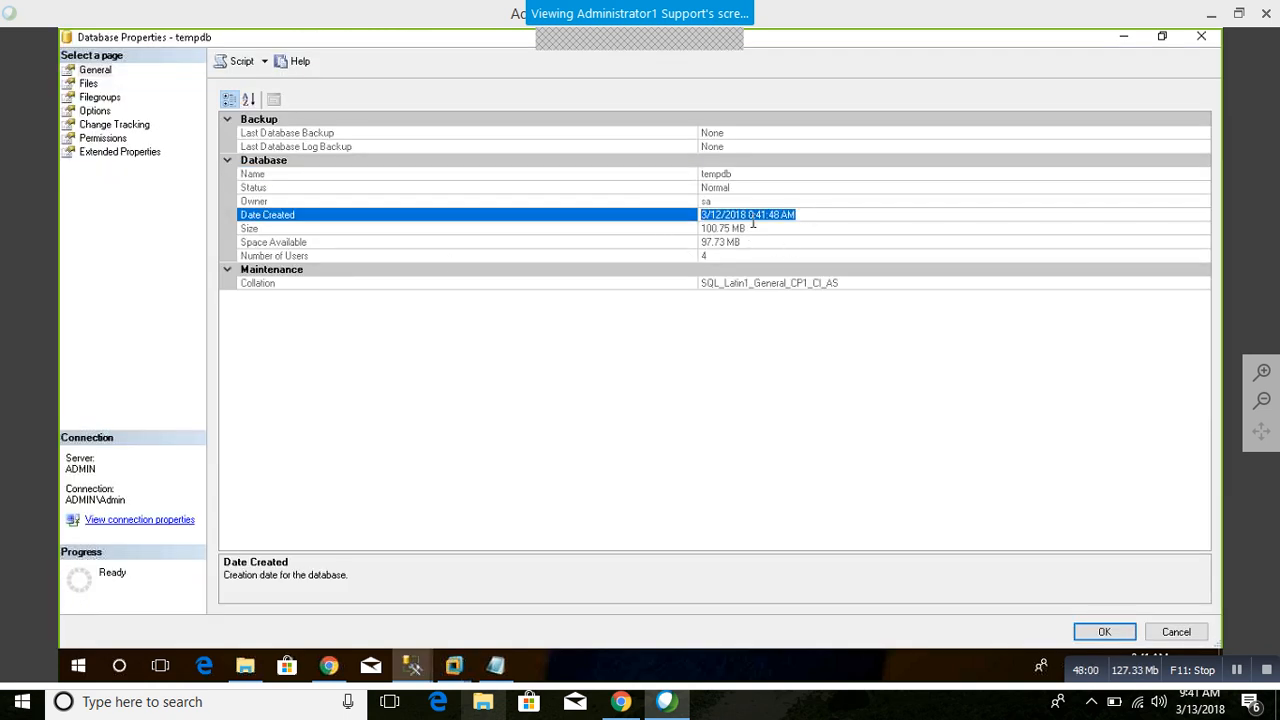
left_click(1201, 37)
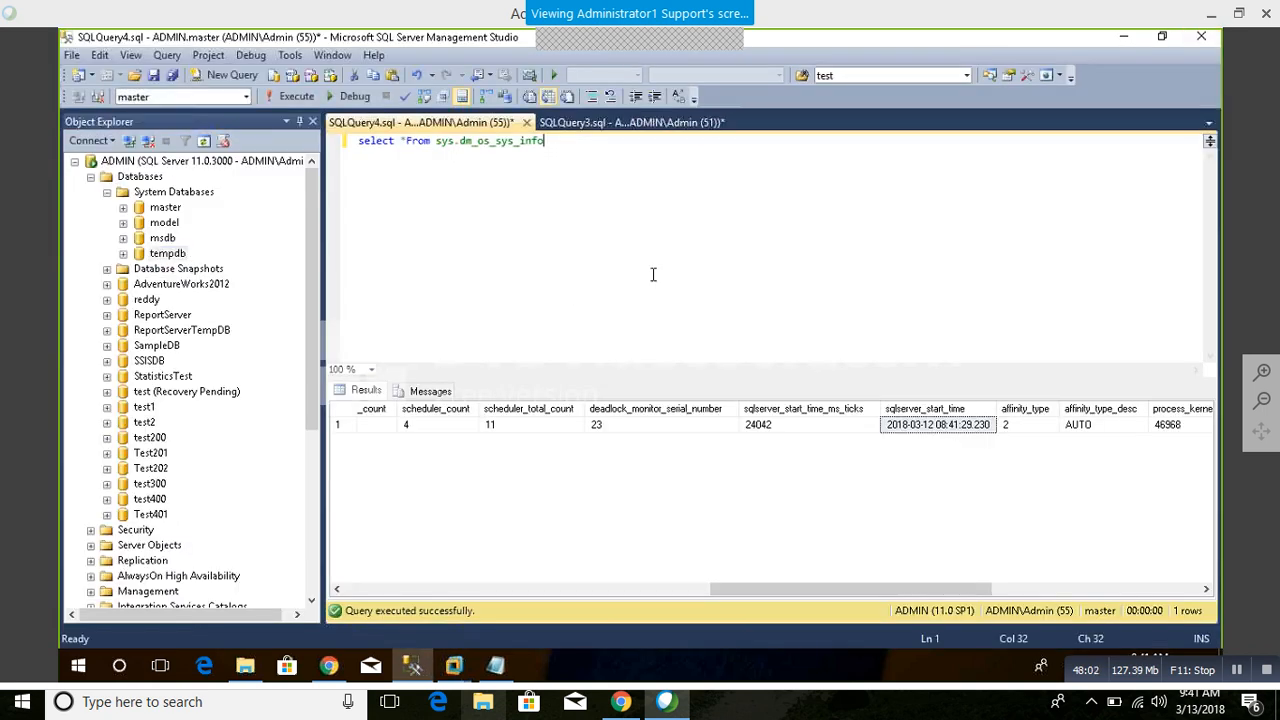
key("Return")
key("Return")
key("ctrl+v")
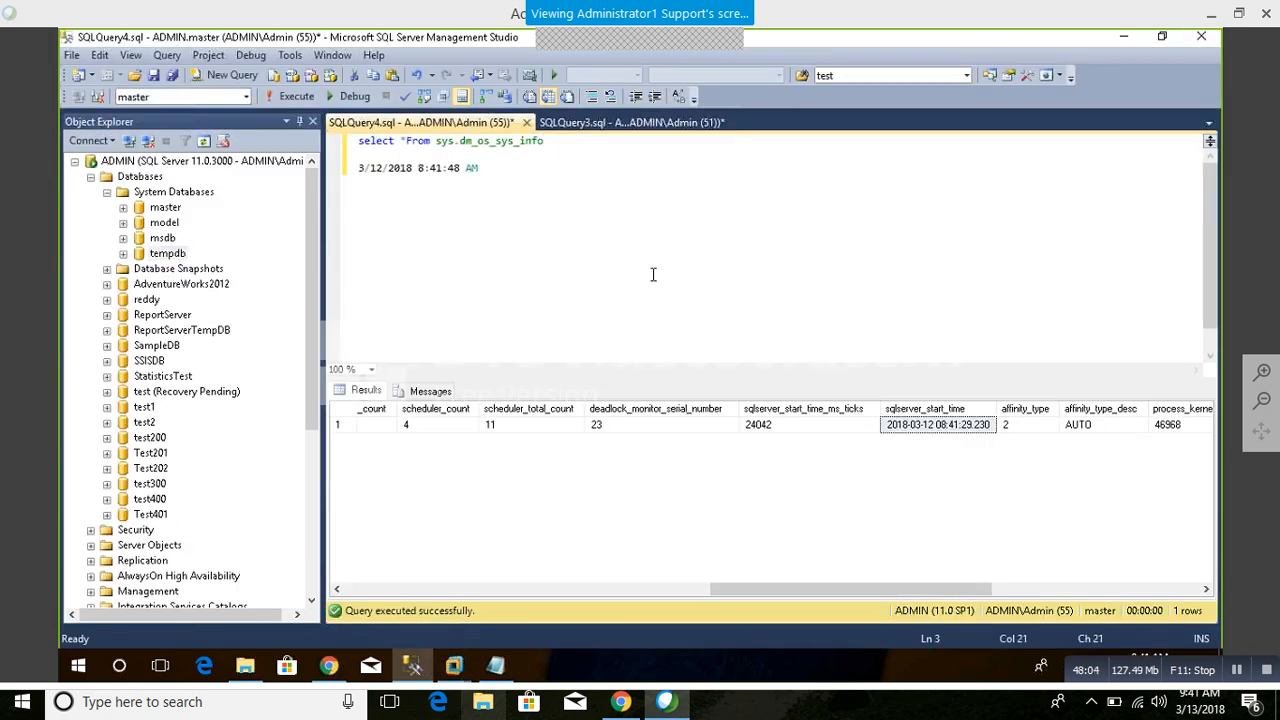
Step: Compare the sqlserver_start_time result with the pasted tempdb creation date, and collapse the Databases folder
left_click(942, 430)
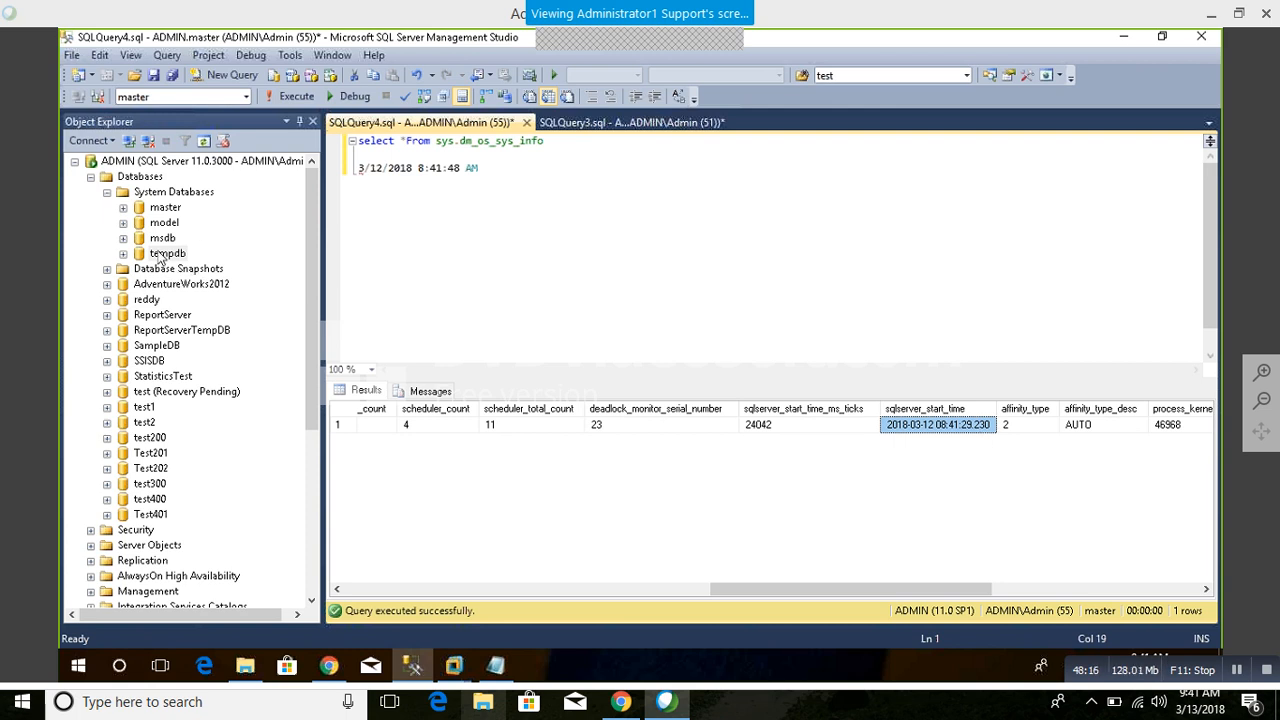
left_click_drag(950, 592, 719, 595)
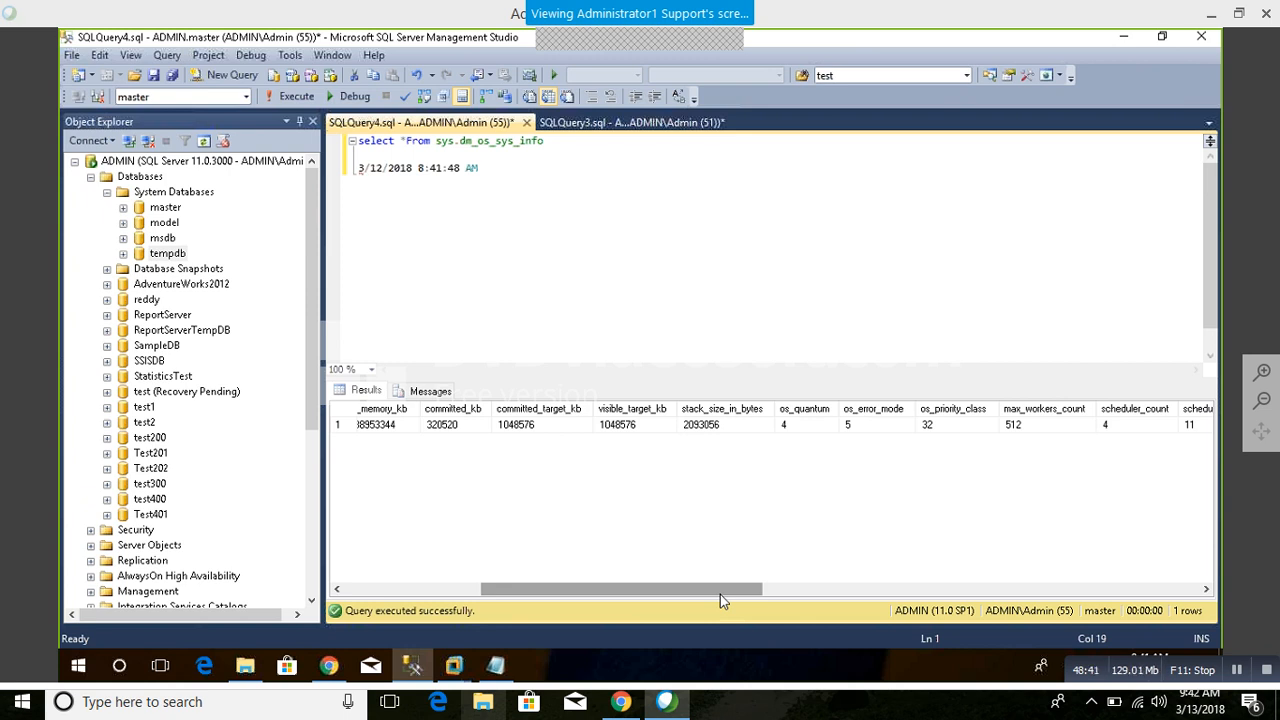
left_click_drag(713, 589, 963, 589)
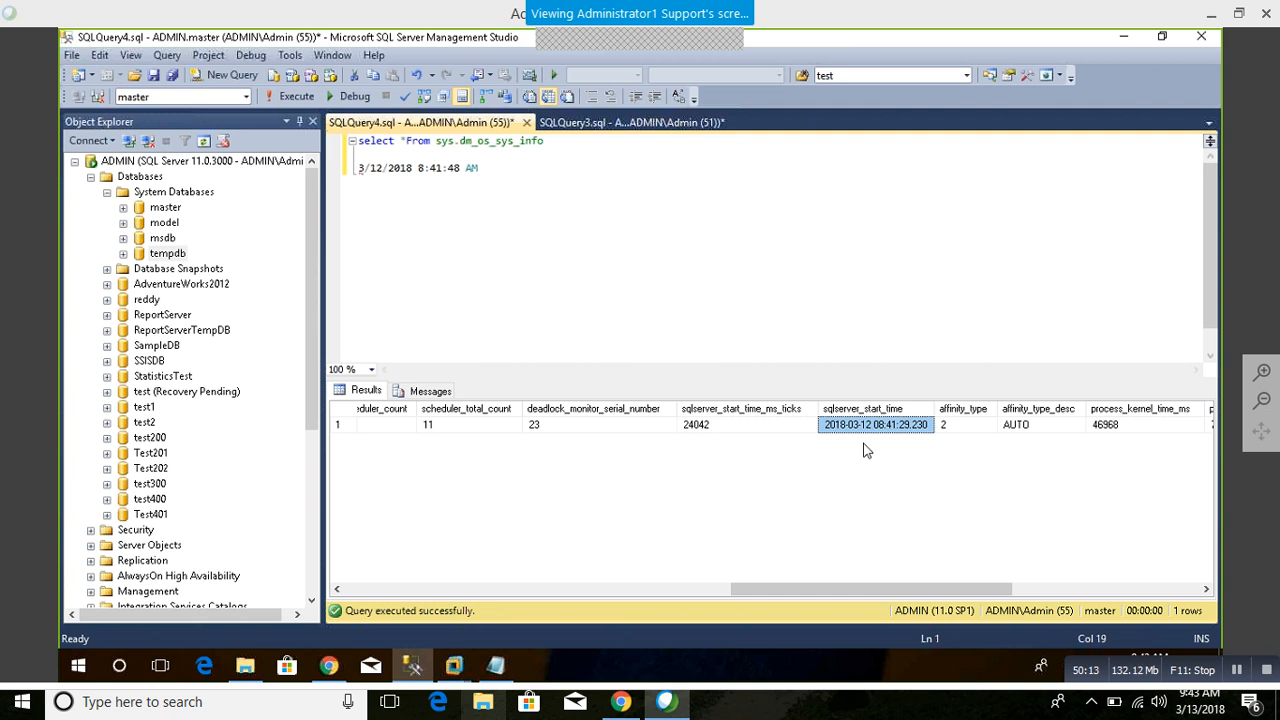
left_click(91, 177)
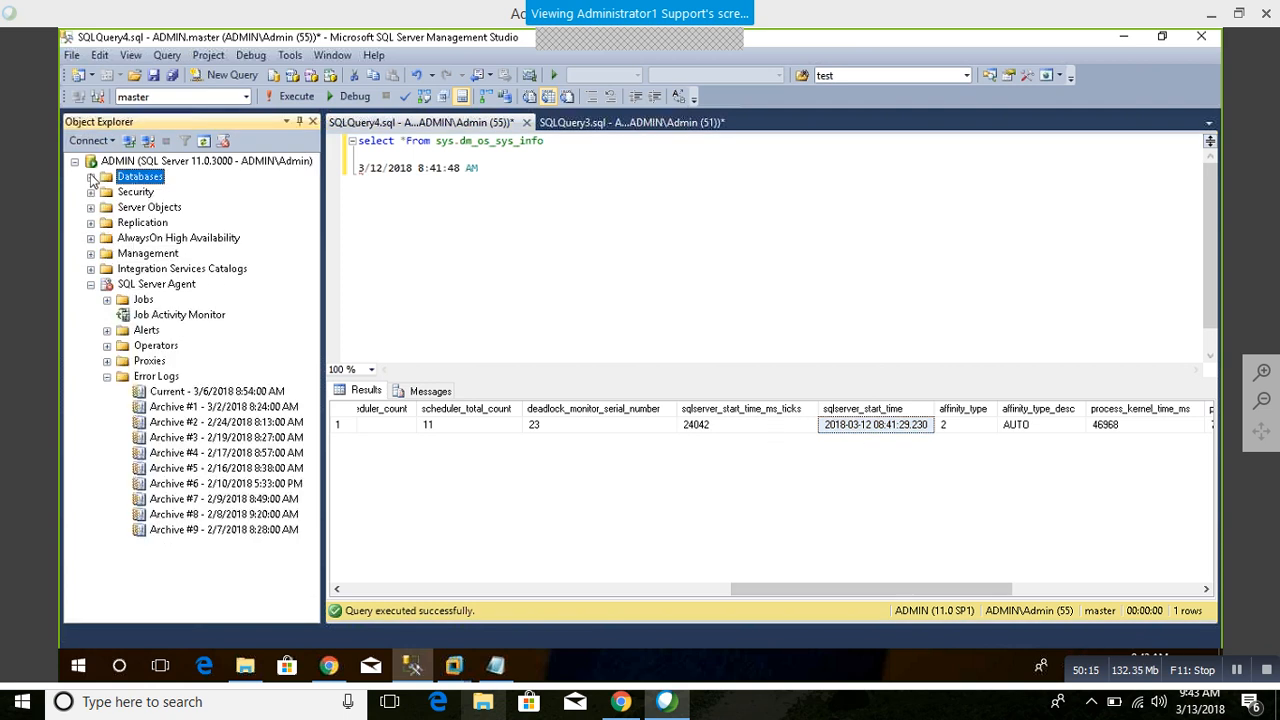
Step: Open the current SQL Server log under Management in the Log File Viewer and maximize the viewer
double_click(130, 255)
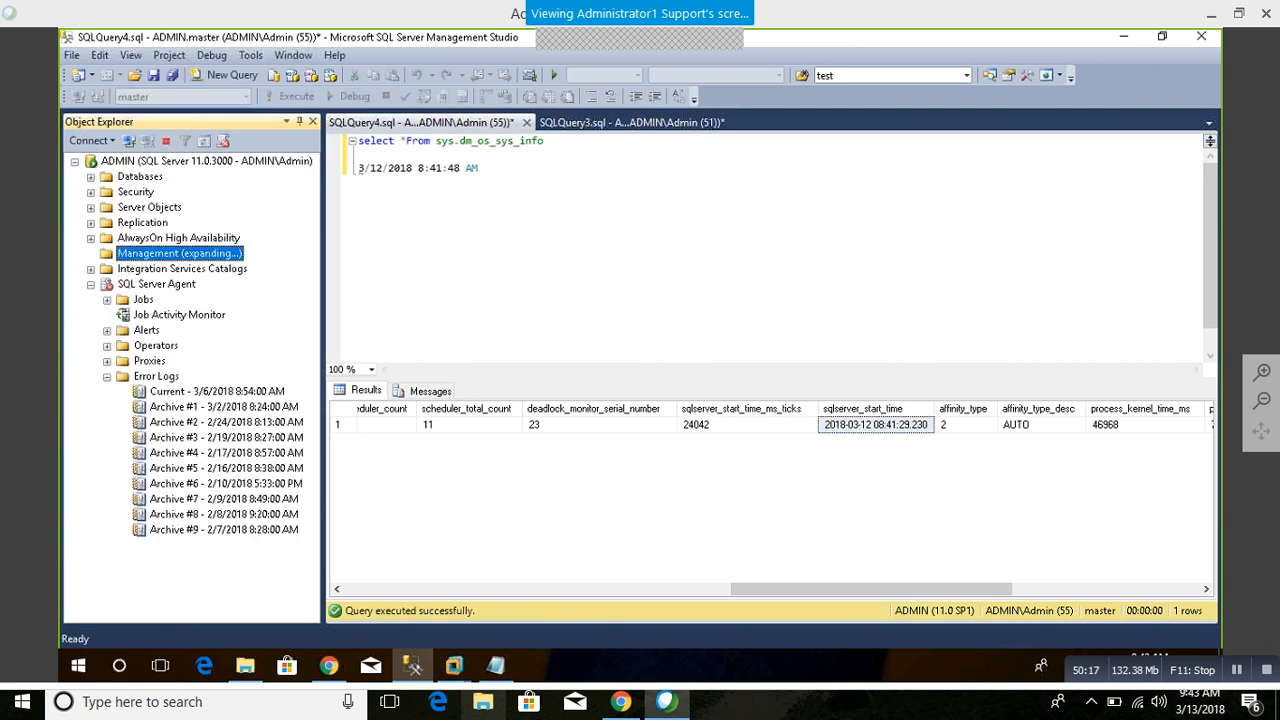
double_click(163, 346)
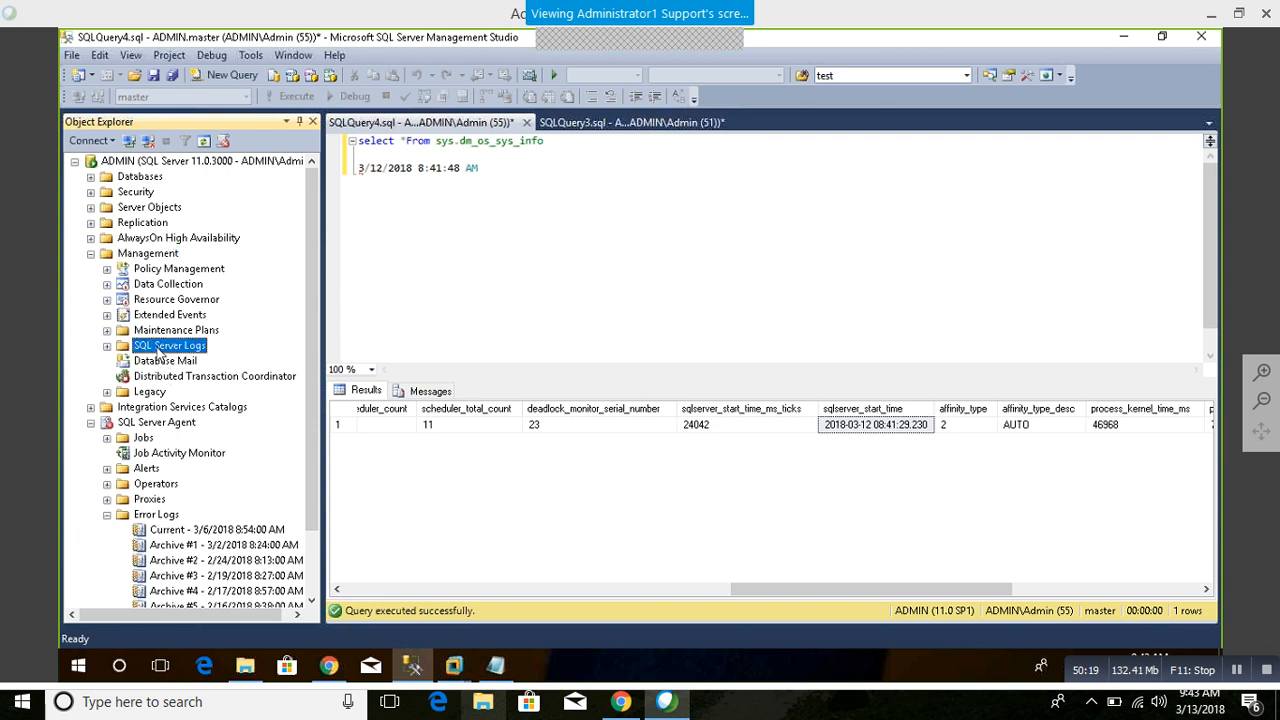
left_click(188, 362)
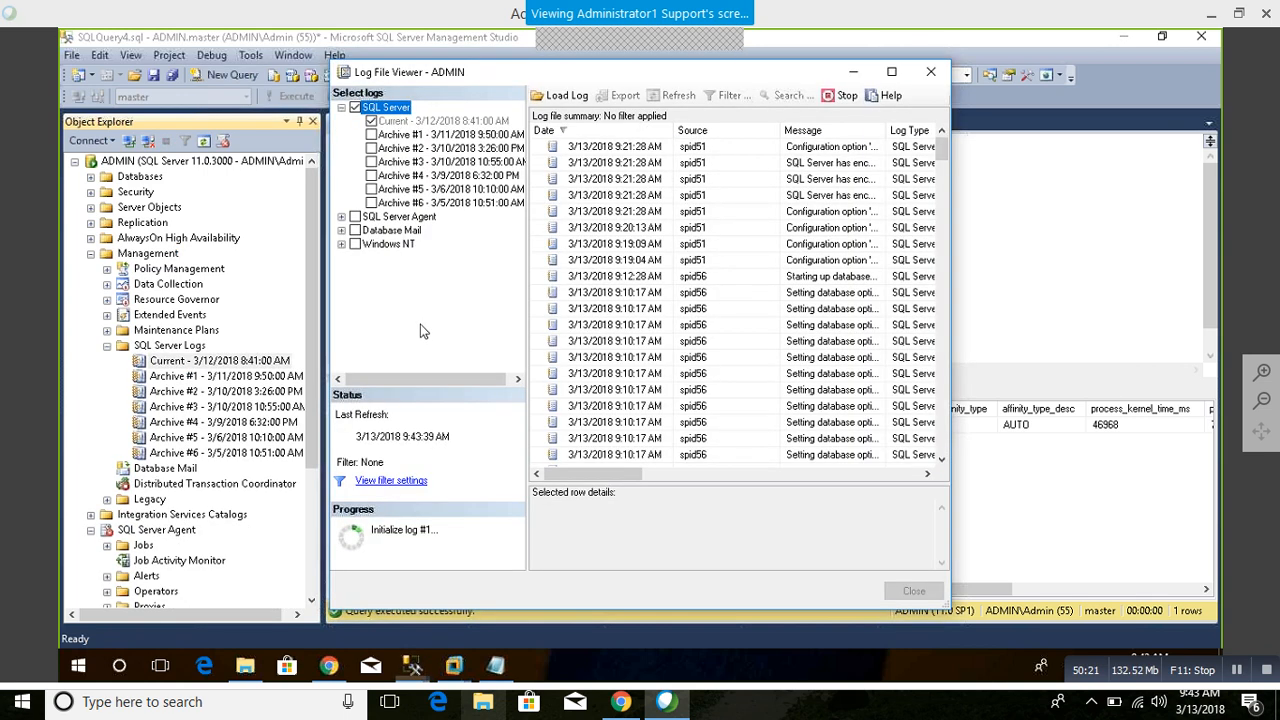
left_click(895, 76)
Step: Review the current SQL Server log down to its oldest server startup entries and close the viewer
left_click(528, 224)
scroll(575, 313, "down", 1)
scroll(575, 313, "down", 15)
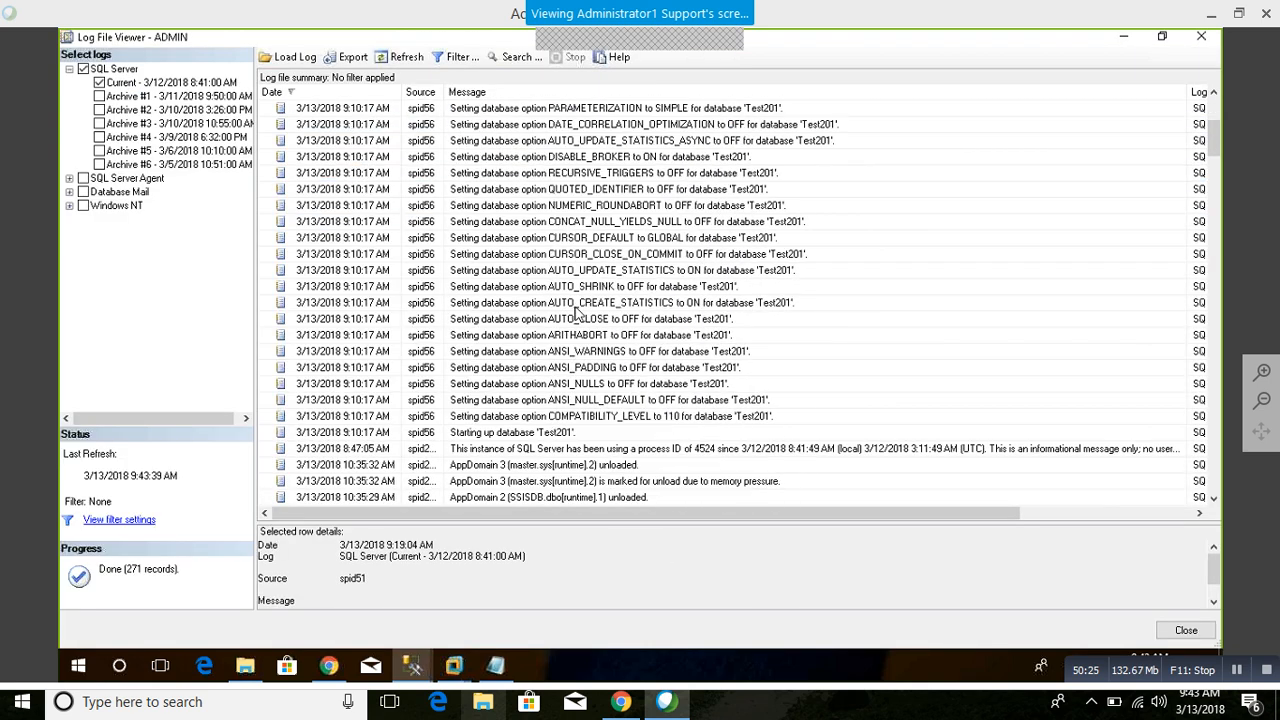
scroll(566, 322, "down", 6)
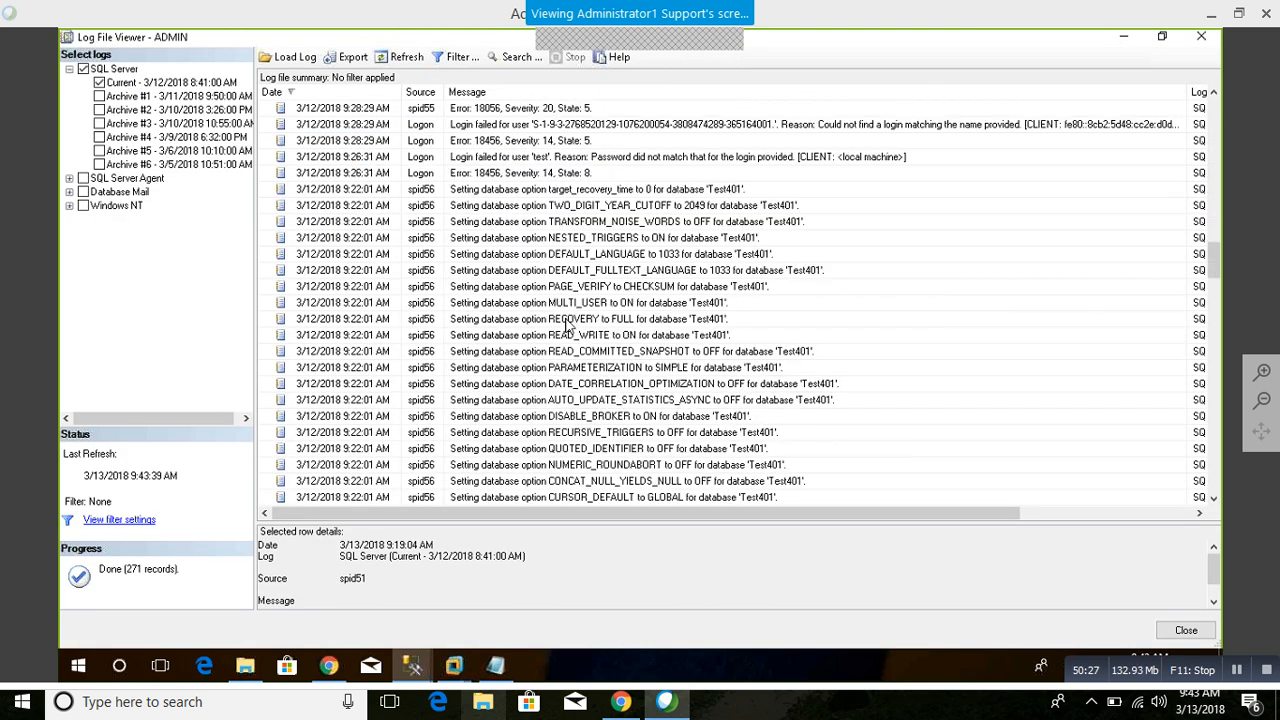
scroll(566, 325, "up", 6)
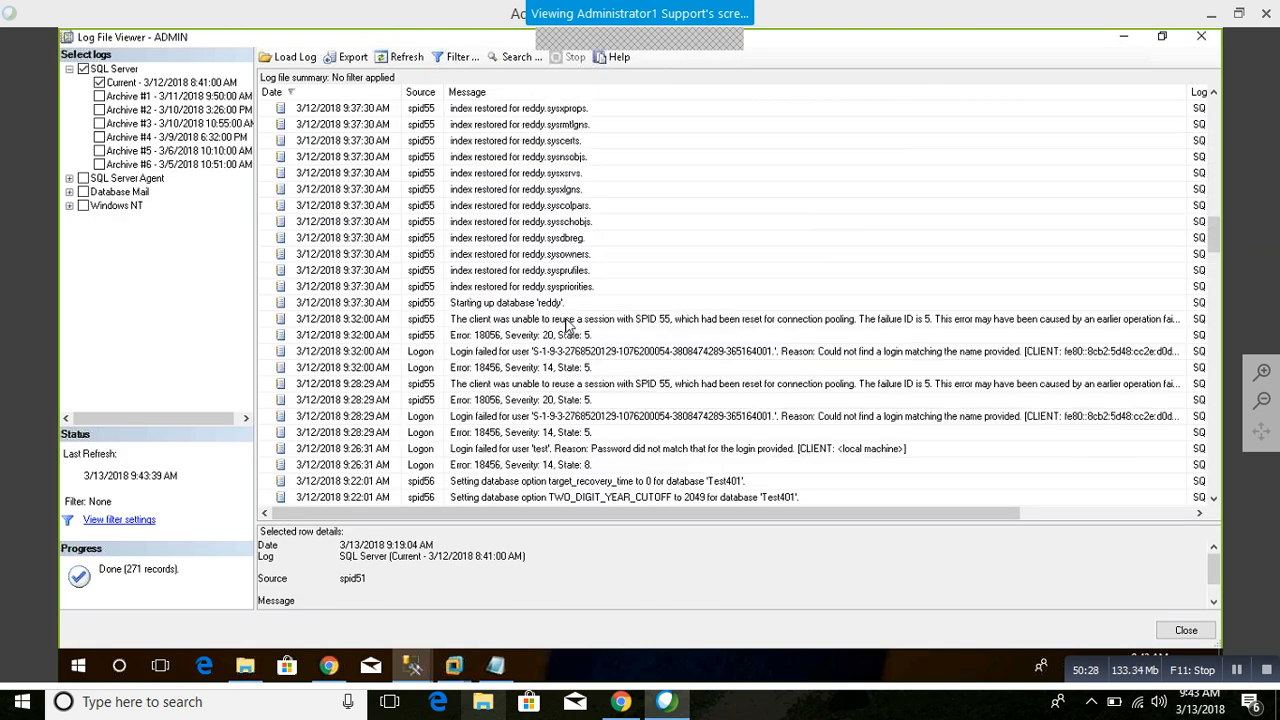
left_click(541, 320)
scroll(625, 397, "down", 4)
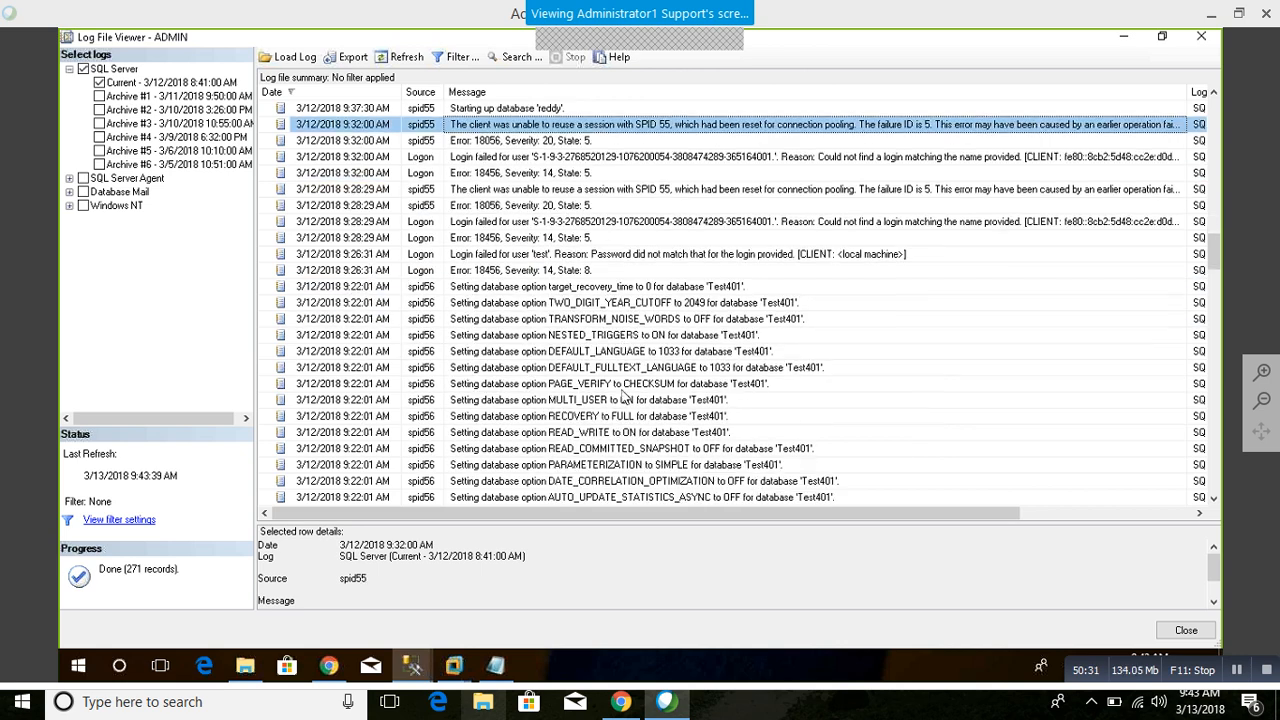
scroll(622, 397, "down", 15)
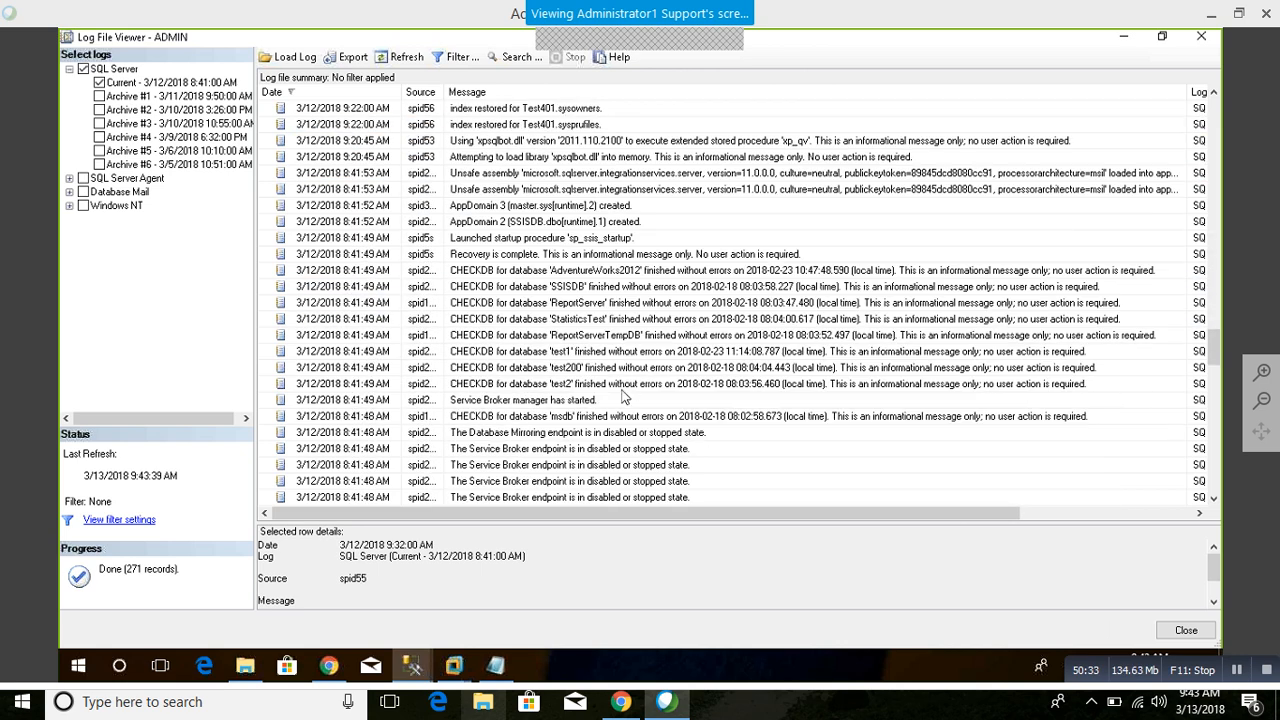
scroll(622, 397, "down", 14)
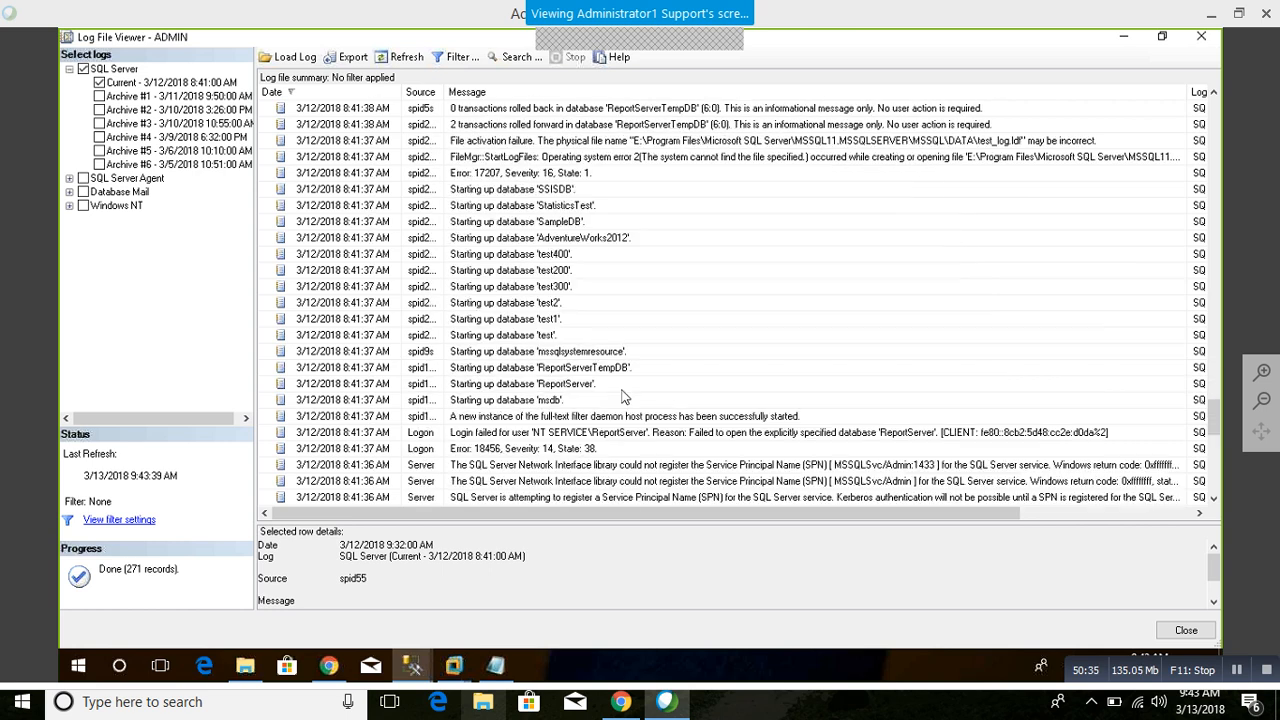
scroll(622, 397, "down", 12)
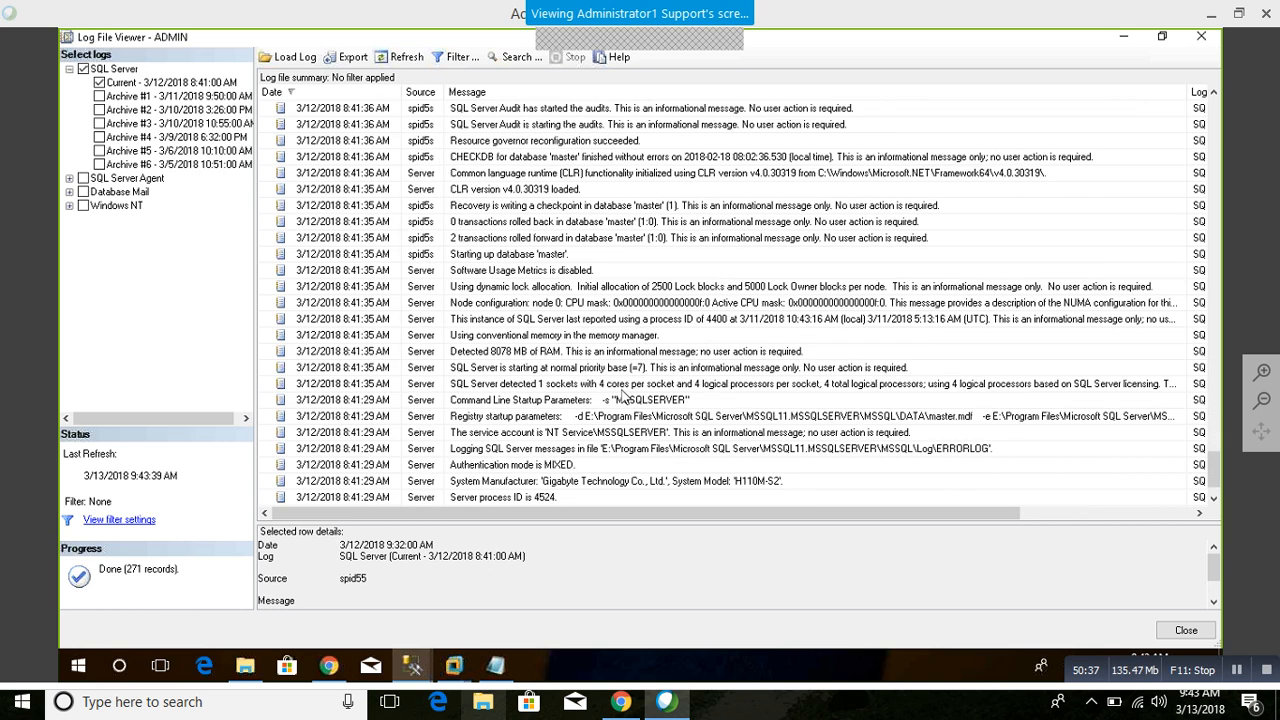
left_click(1200, 39)
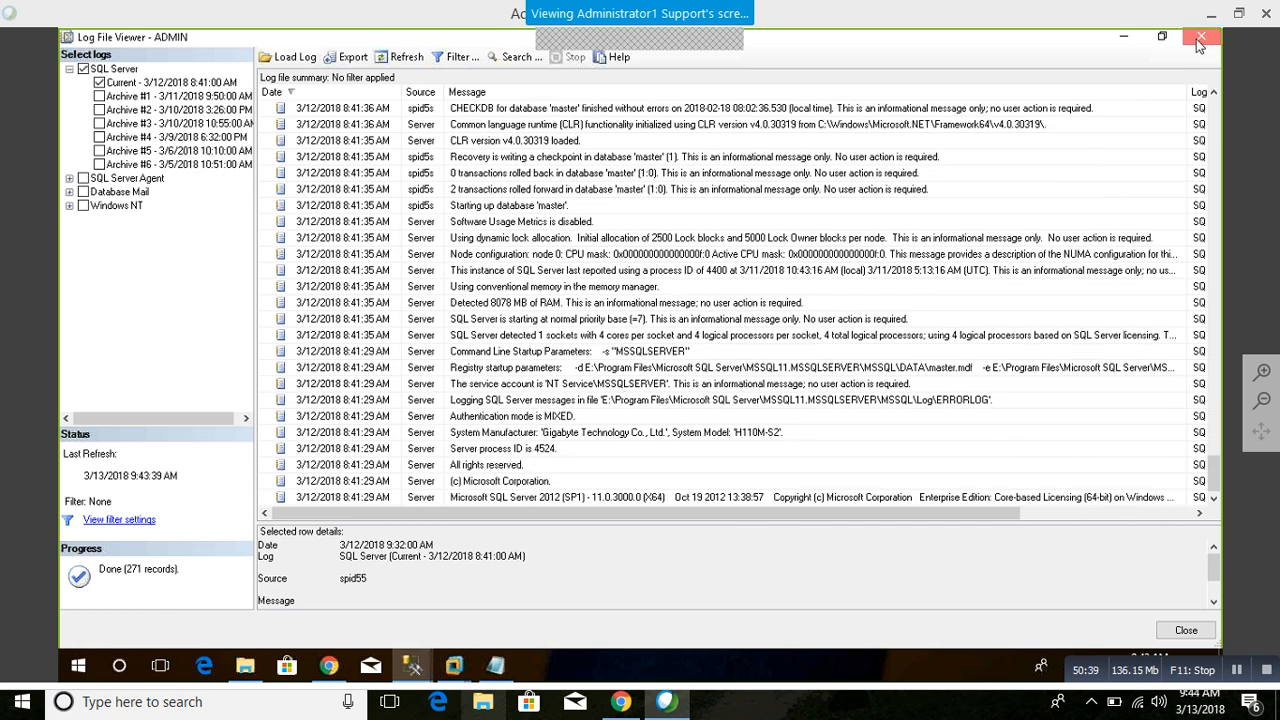
Step: Connect a second Database Engine session to ADMIN using SQL Server Authentication, with login test401 and the account password
left_click(92, 141)
left_click(160, 150)
left_click(648, 270)
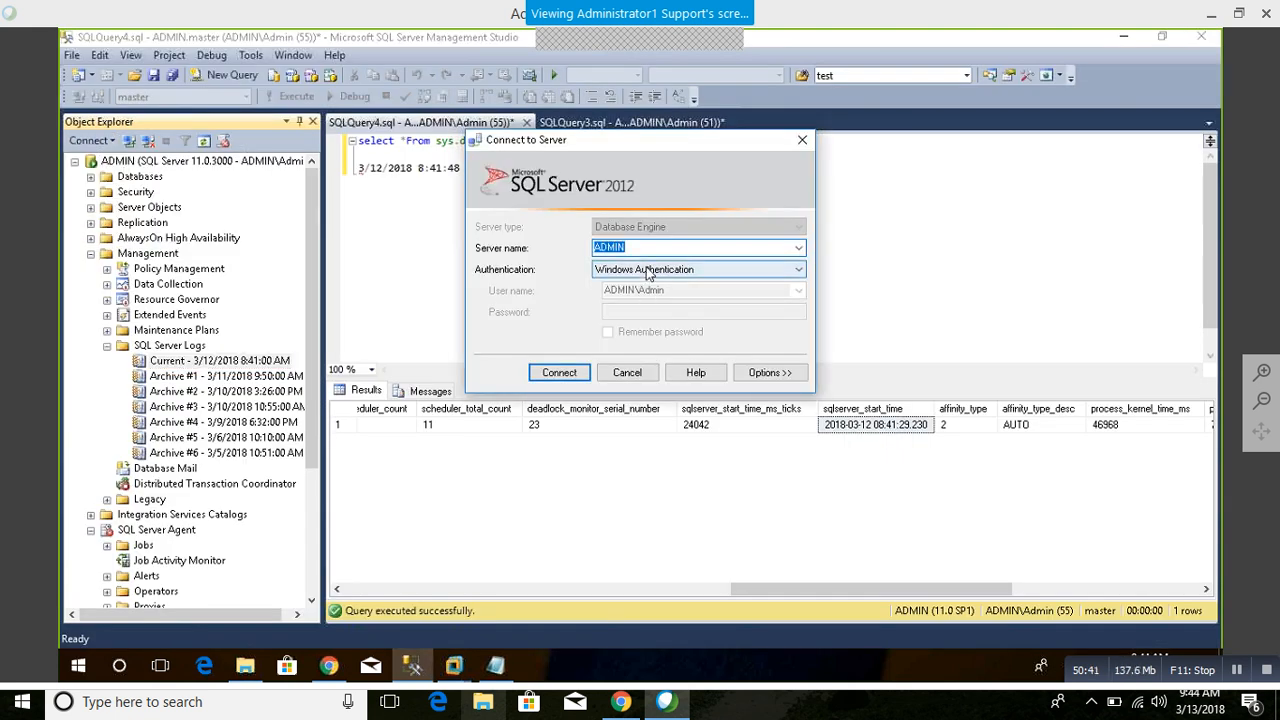
left_click(646, 296)
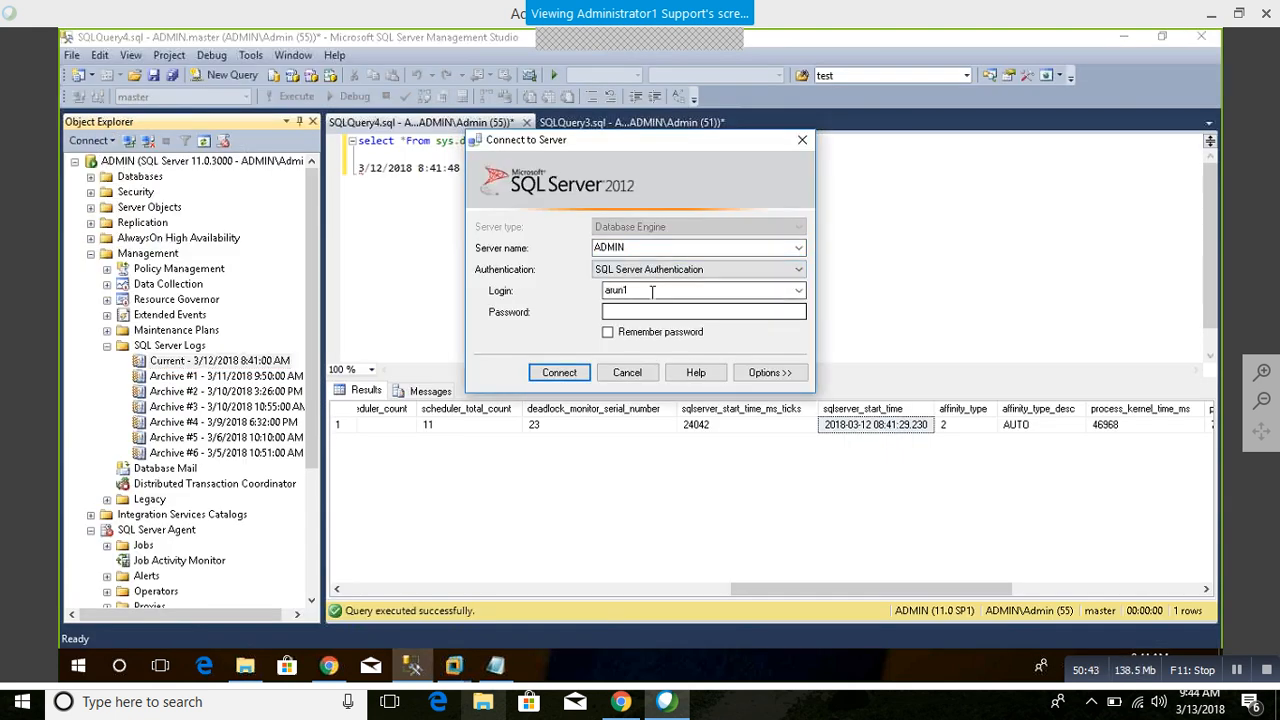
left_click(799, 290)
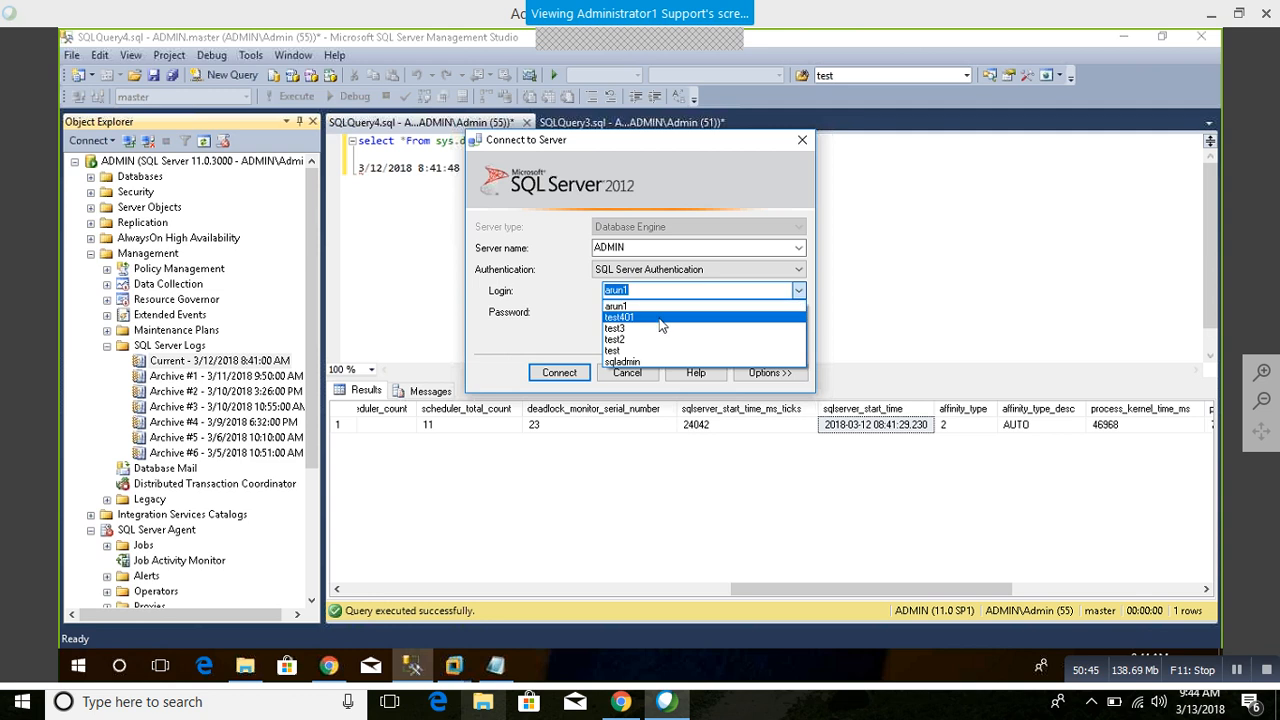
left_click(752, 317)
left_click(606, 311)
type("**")
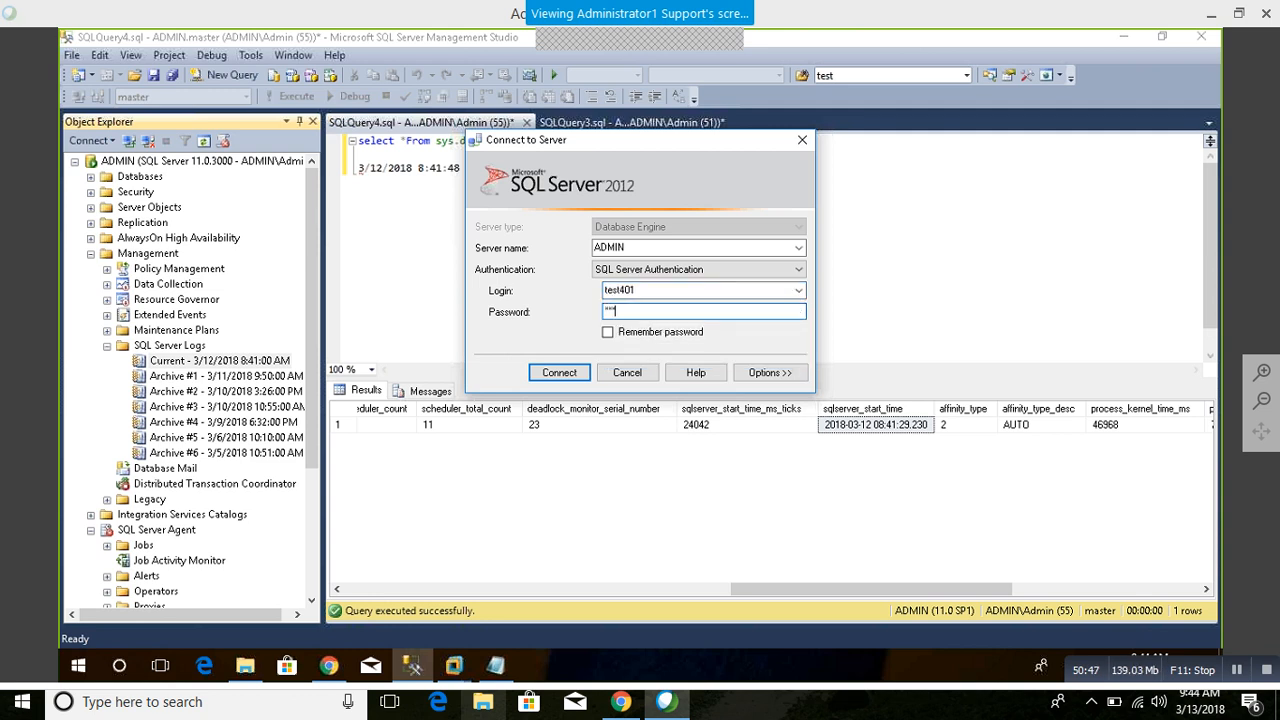
type("*****")
key("Return")
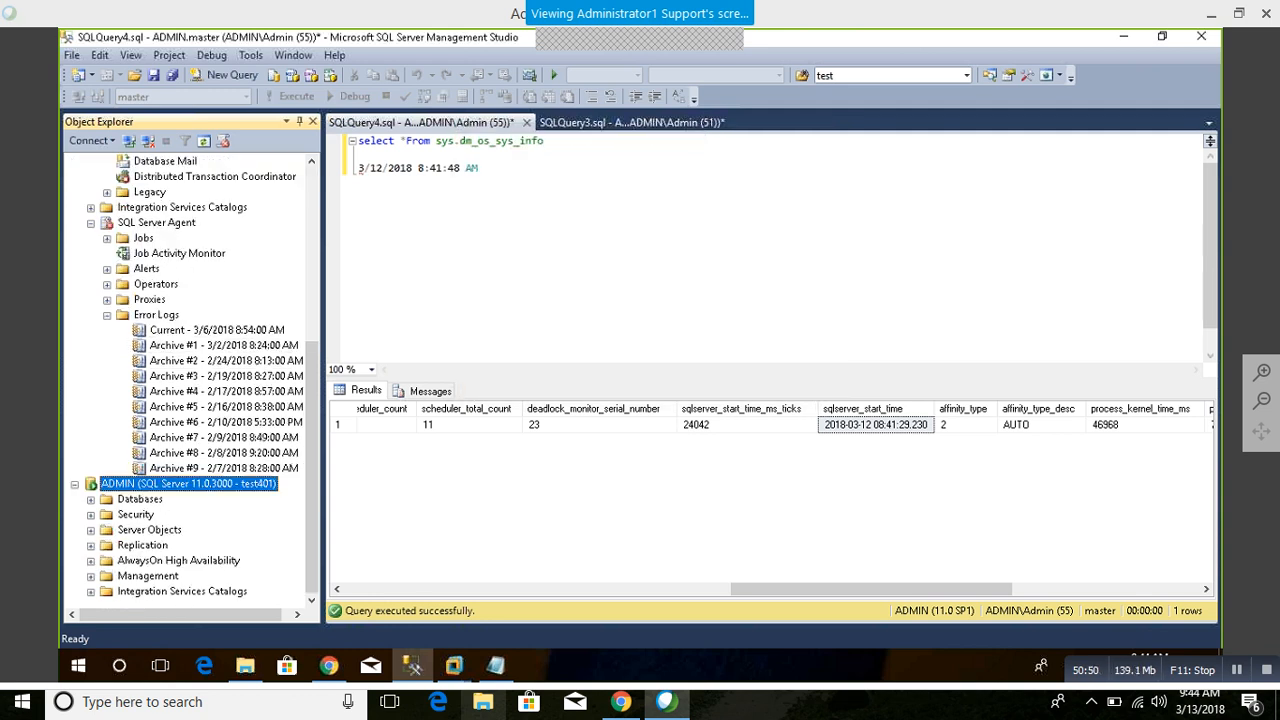
Step: Open the current SQL Server Agent error log and switch the viewer to the current SQL Server log instead
double_click(205, 331)
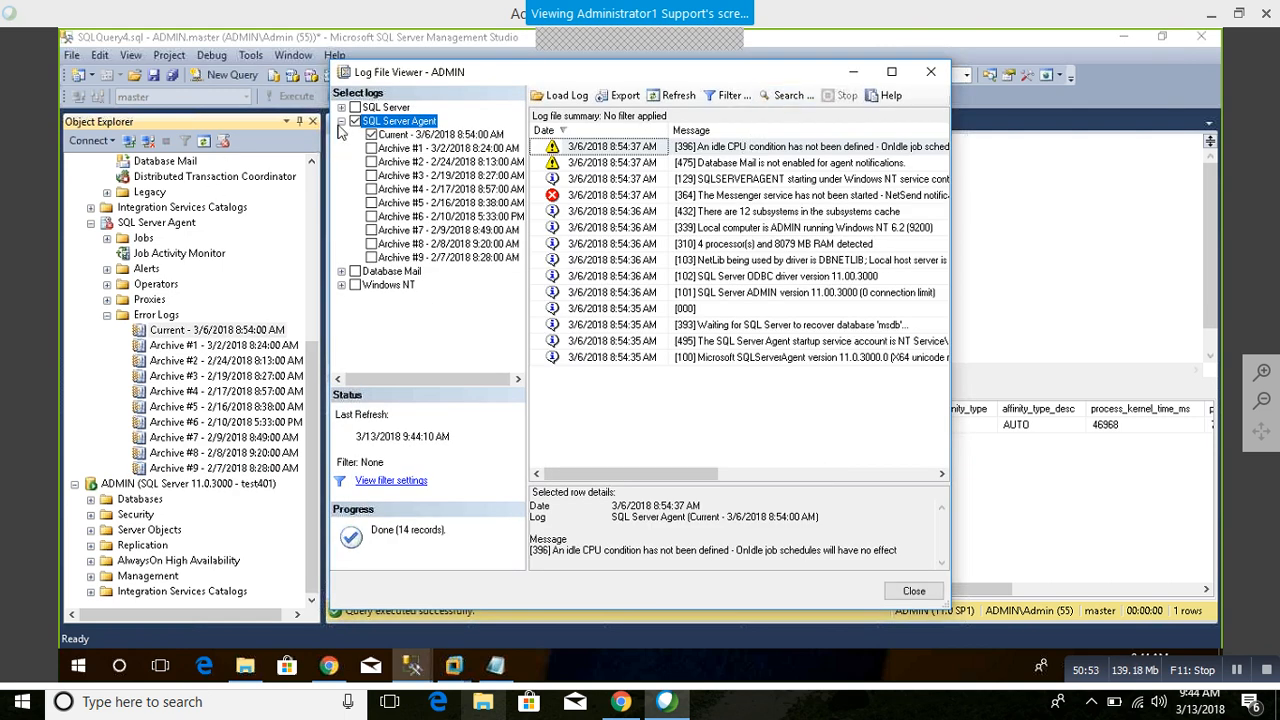
left_click(355, 121)
left_click(341, 107)
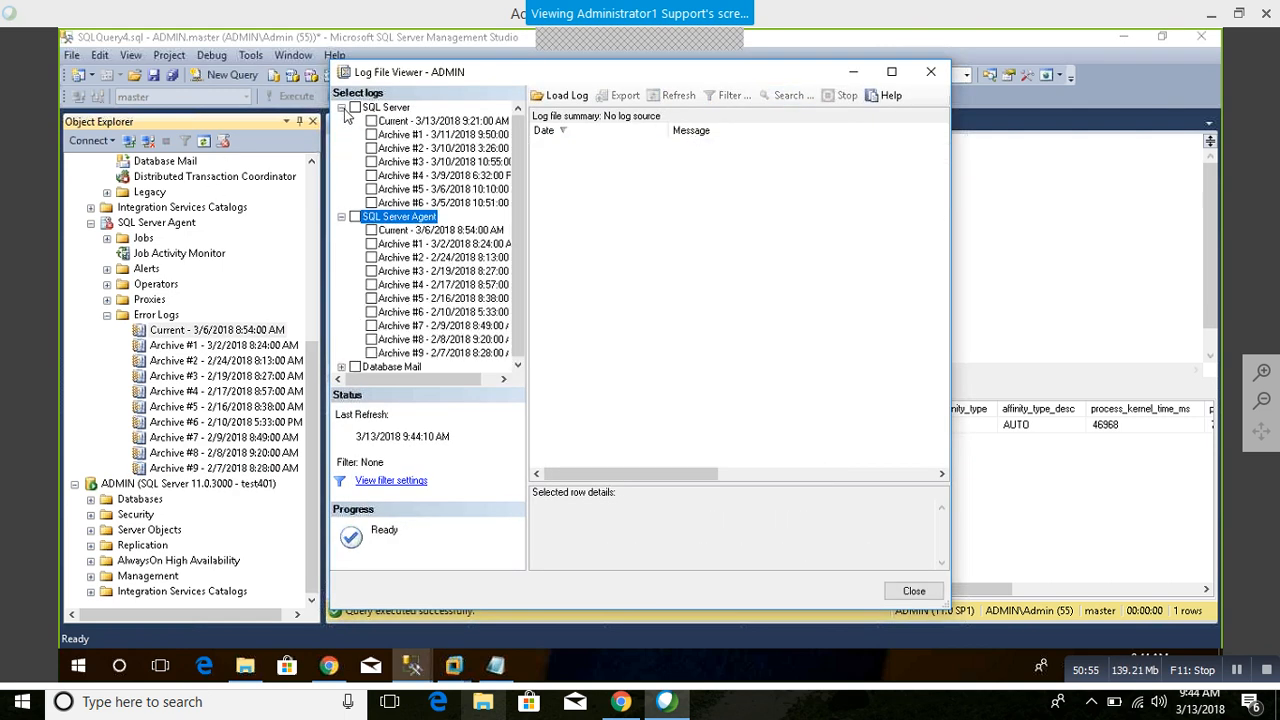
left_click(371, 121)
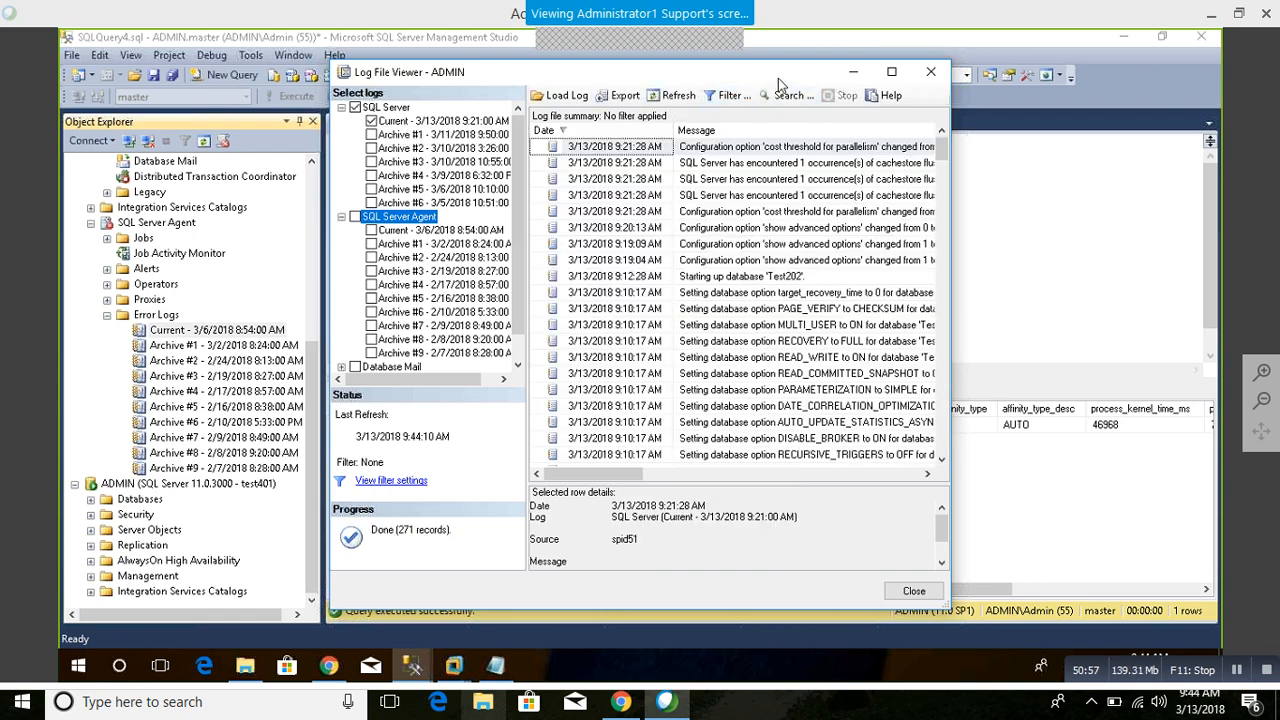
Step: Maximize the log viewer, refresh the SQL Server log, and select the startup entry for database Test202
double_click(778, 78)
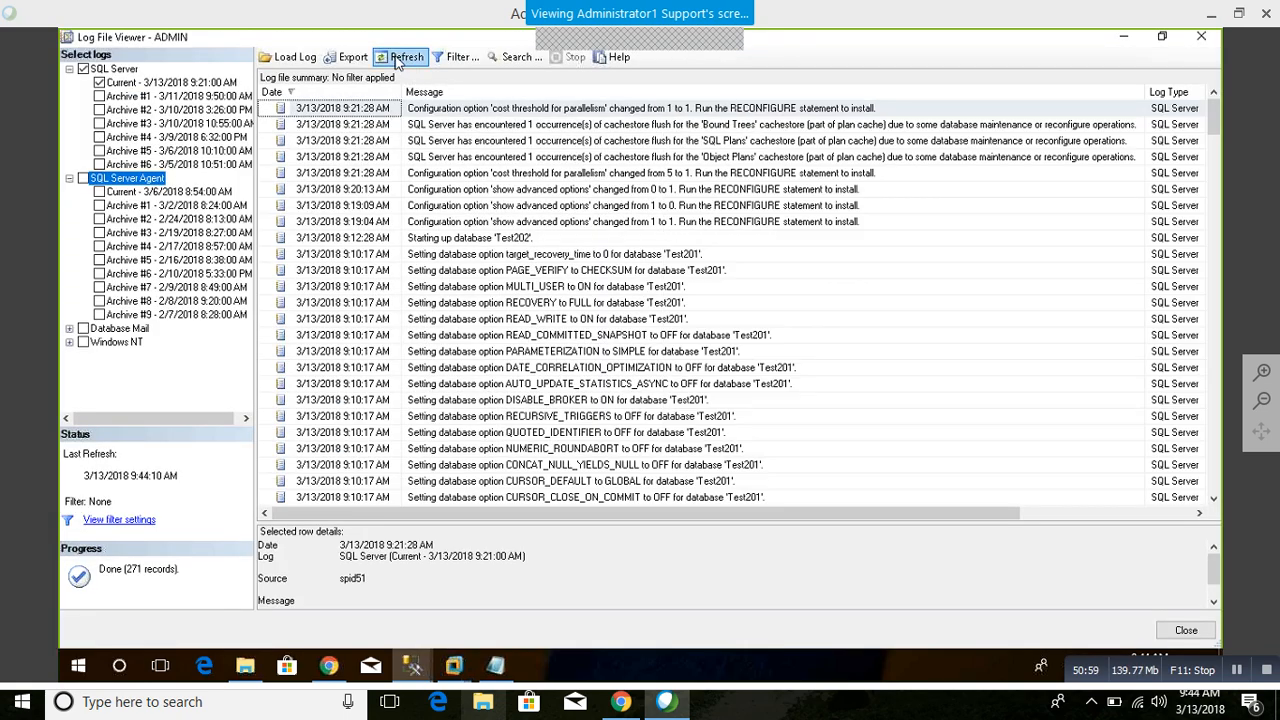
left_click(422, 60)
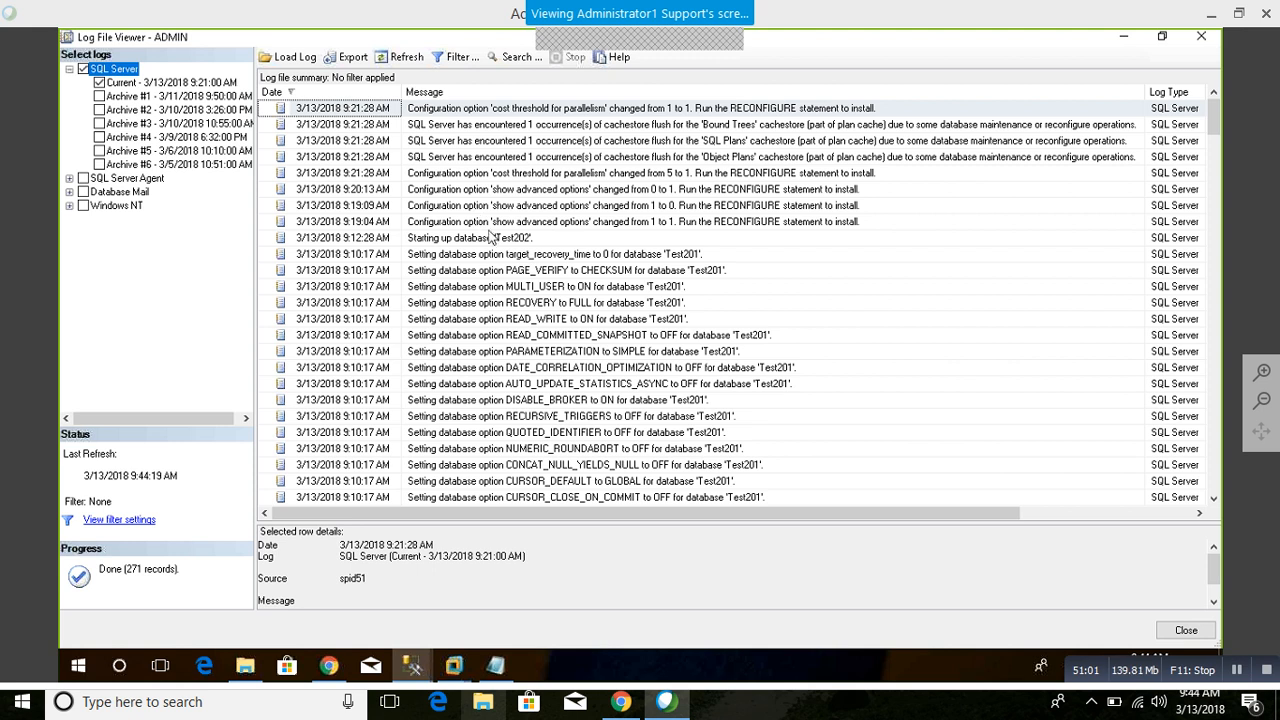
left_click(494, 238)
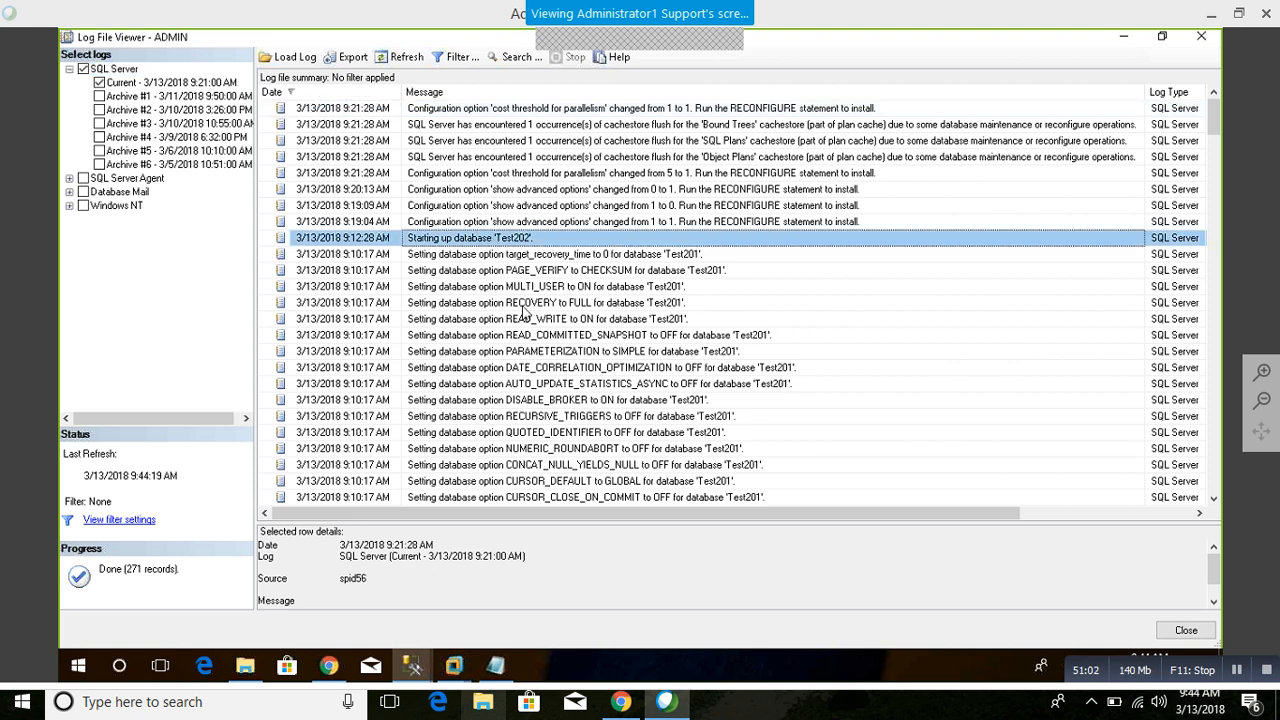
Step: Return to the main Management Studio window, open a new query on the test401 connection, and expand its Databases folder
left_click(412, 666)
left_click(322, 624)
left_click(168, 484)
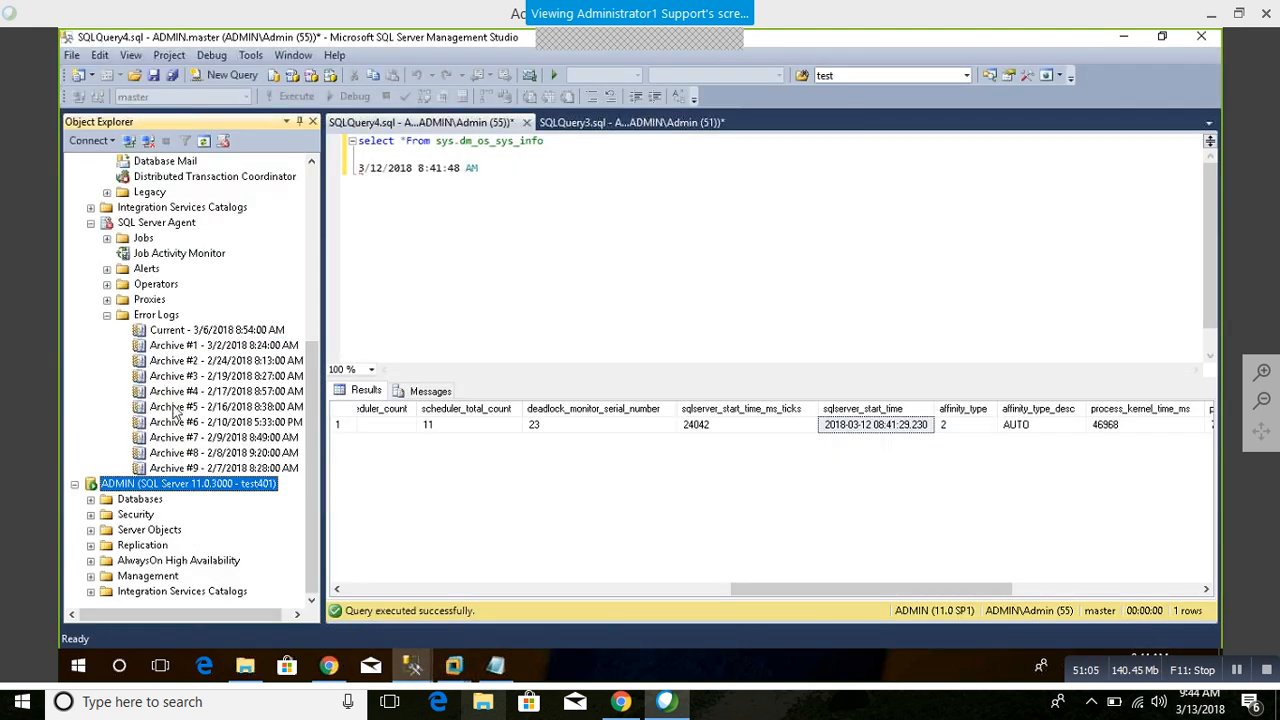
left_click(224, 80)
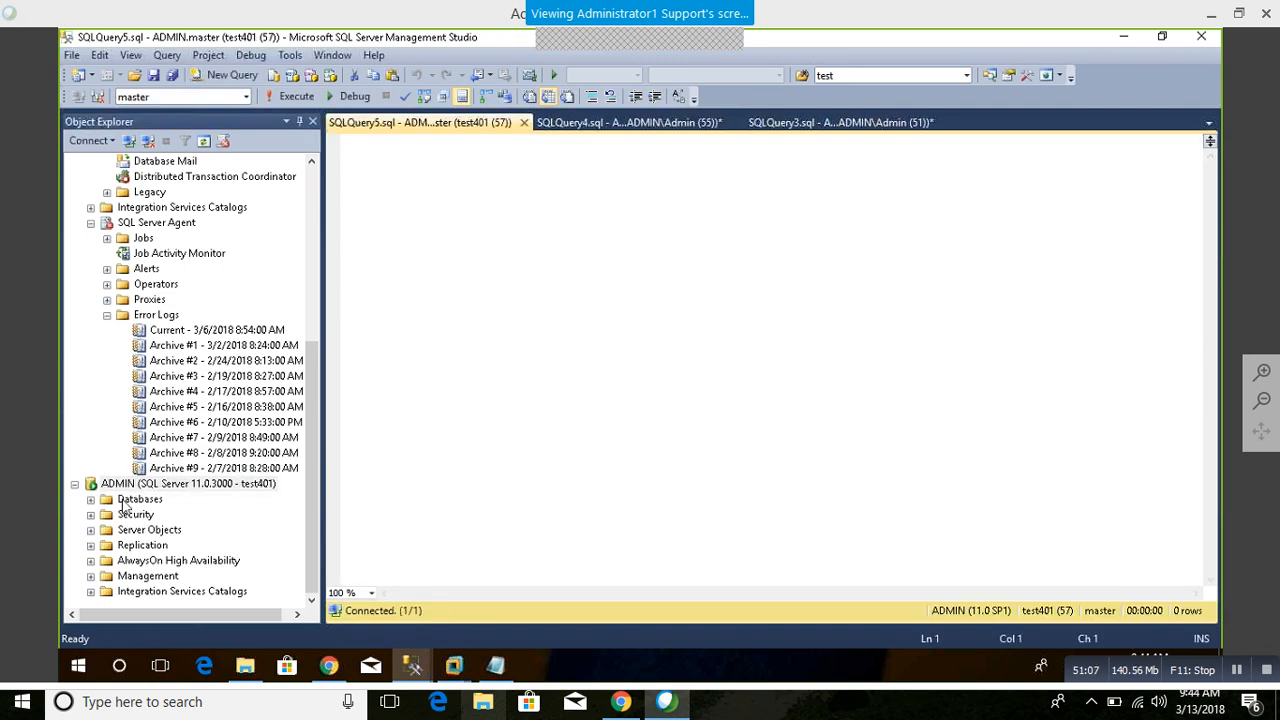
double_click(125, 500)
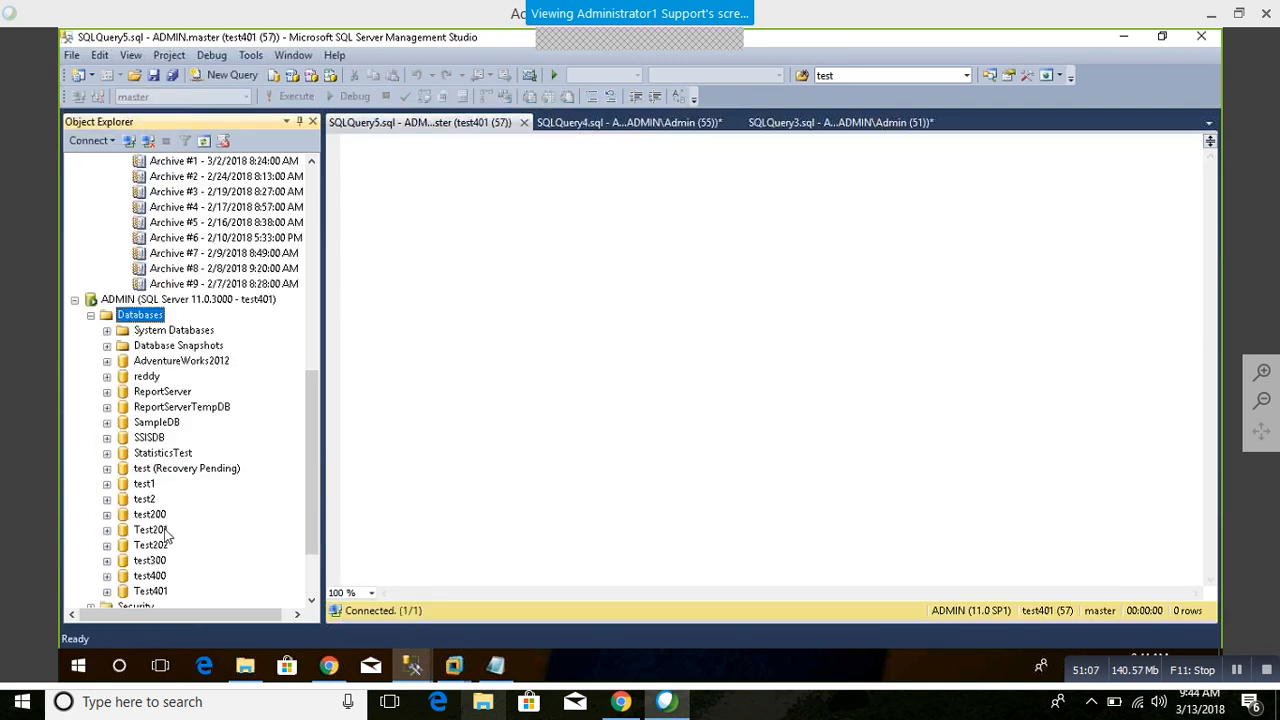
Step: Try to switch the new query window from master to another database
left_click(389, 271)
left_click(245, 97)
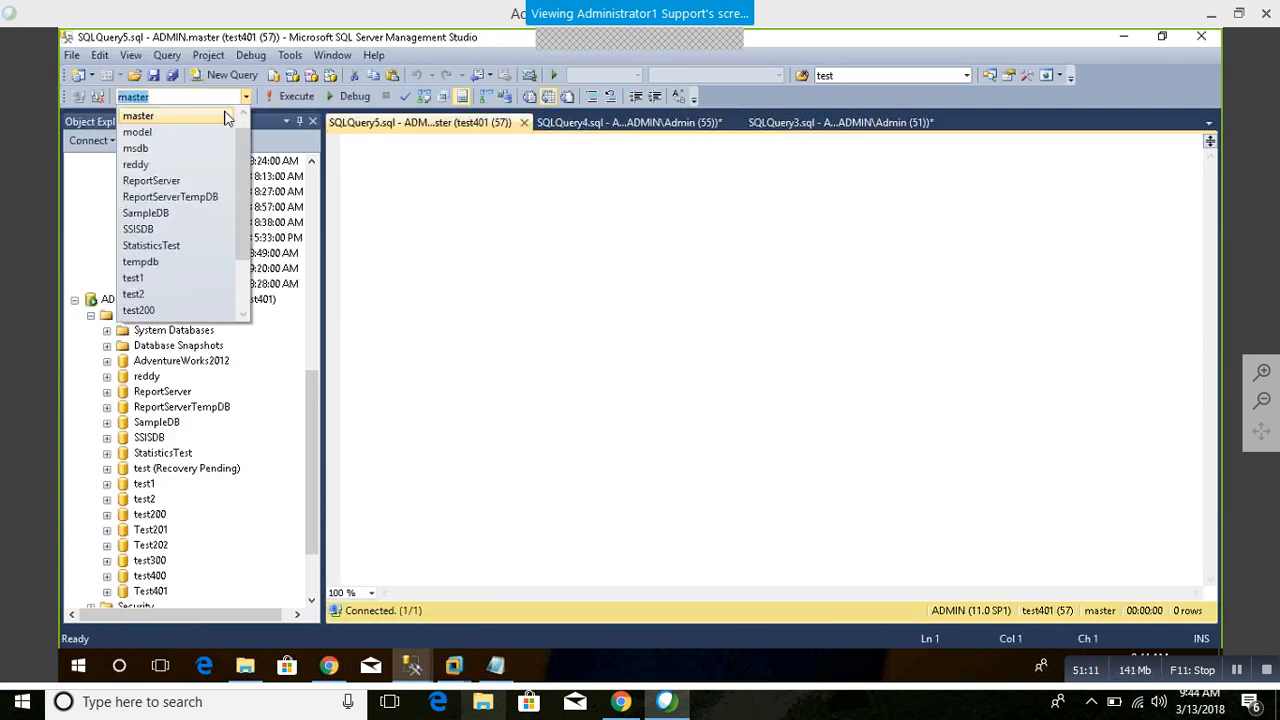
left_click(152, 288)
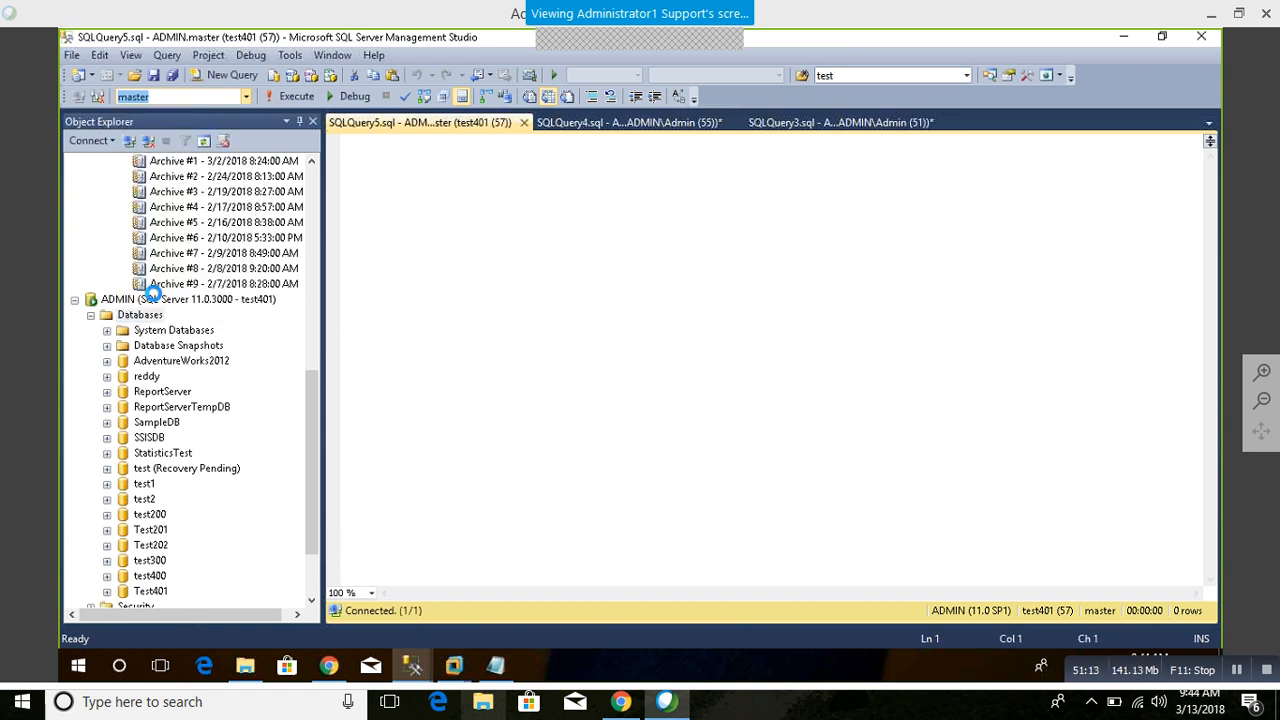
Step: Expand the test400 database and its Tables folder under the test401 connection, and select test400
left_click(151, 529)
scroll(155, 490, "down", 2)
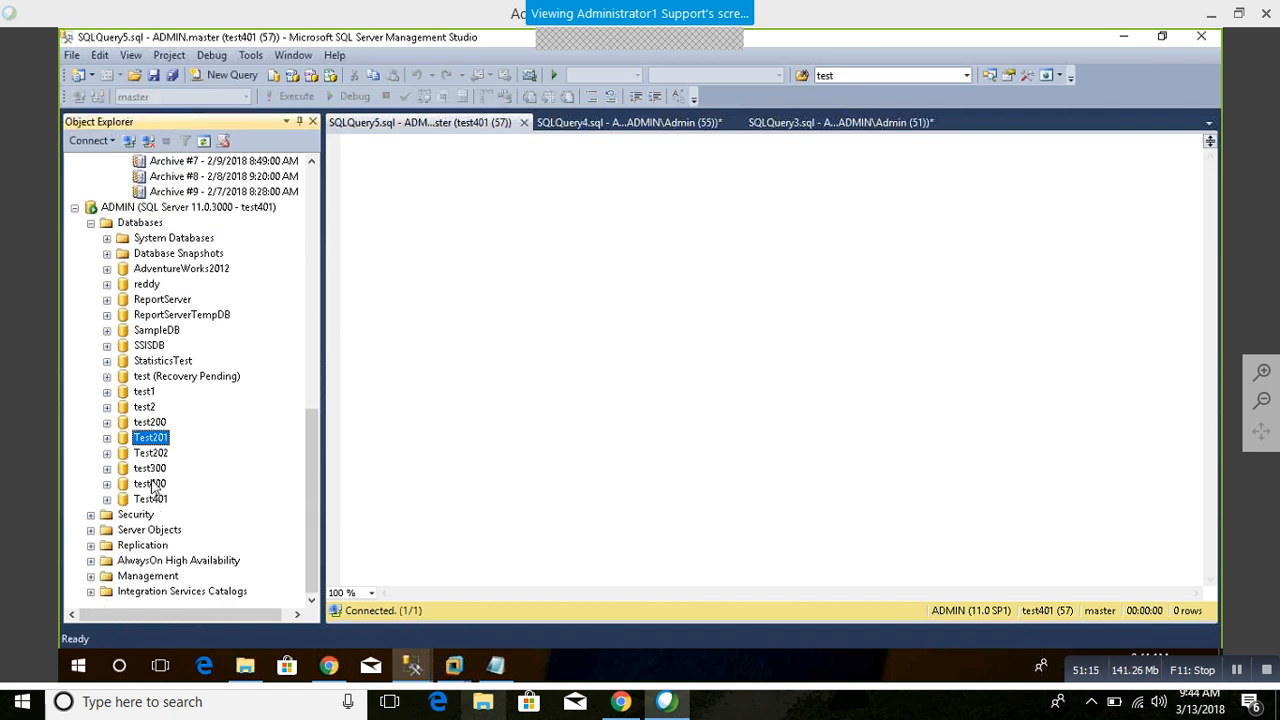
double_click(152, 485)
double_click(160, 502)
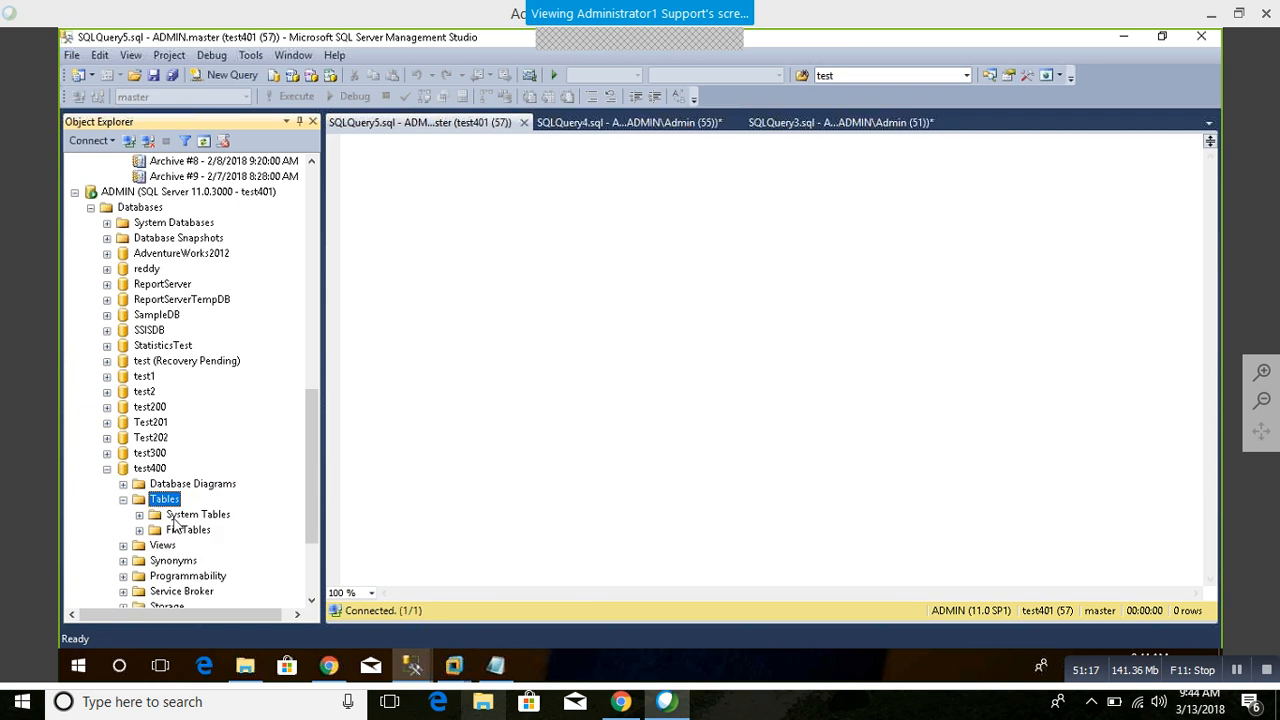
left_click(152, 468)
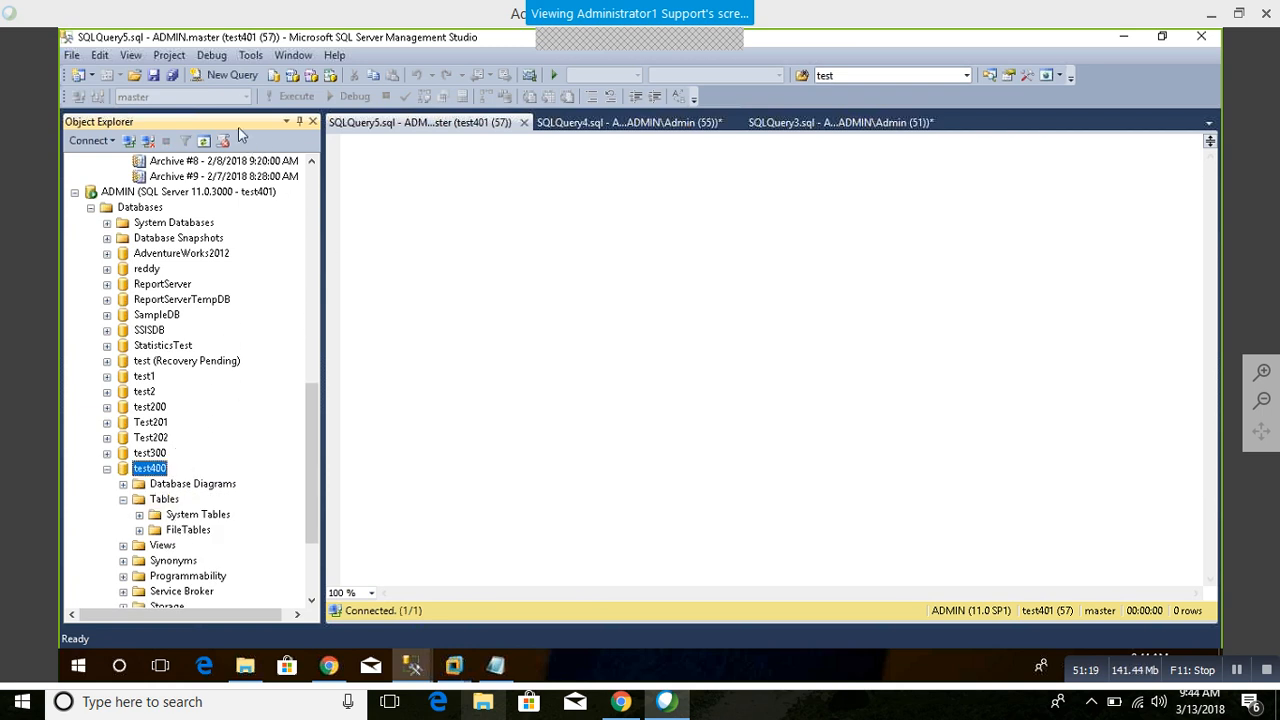
Step: Open a new query against test400 and run "select *from sys.objects"
left_click(226, 75)
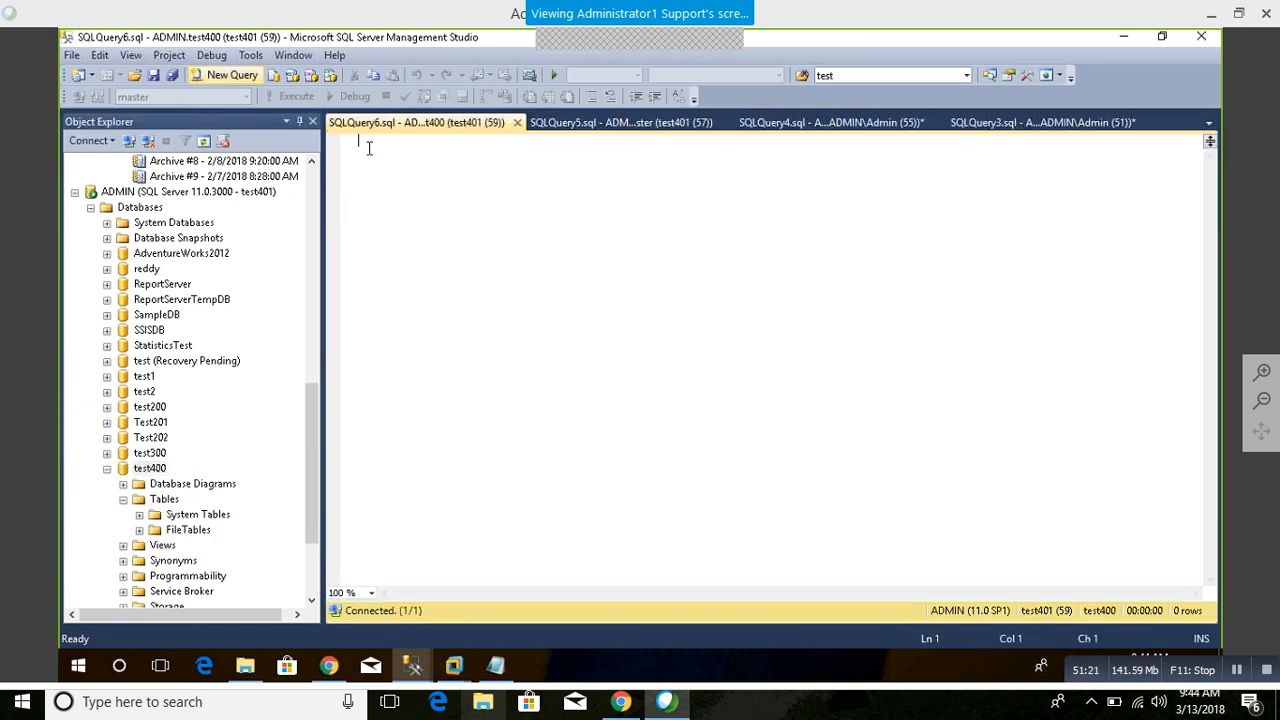
type("slect")
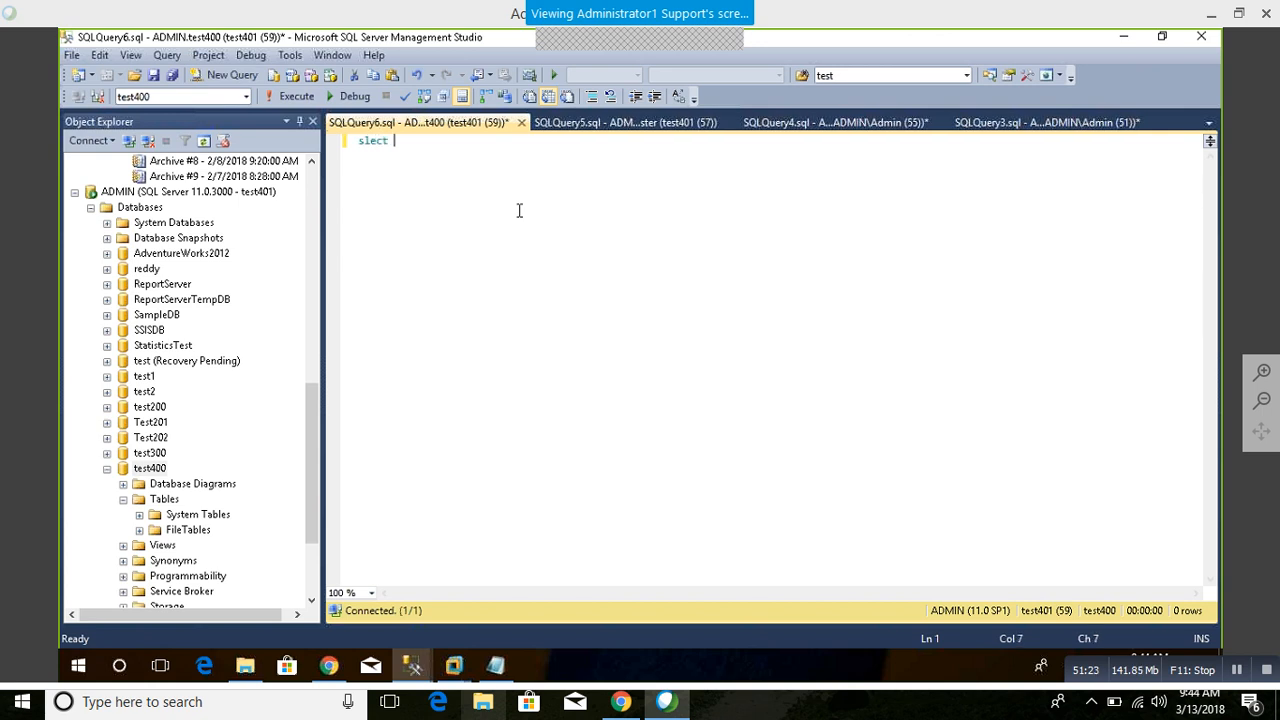
key("BackSpace")
key("BackSpace")
key("BackSpace")
key("BackSpace")
key("BackSpace")
key("BackSpace")
type("select *from sys.")
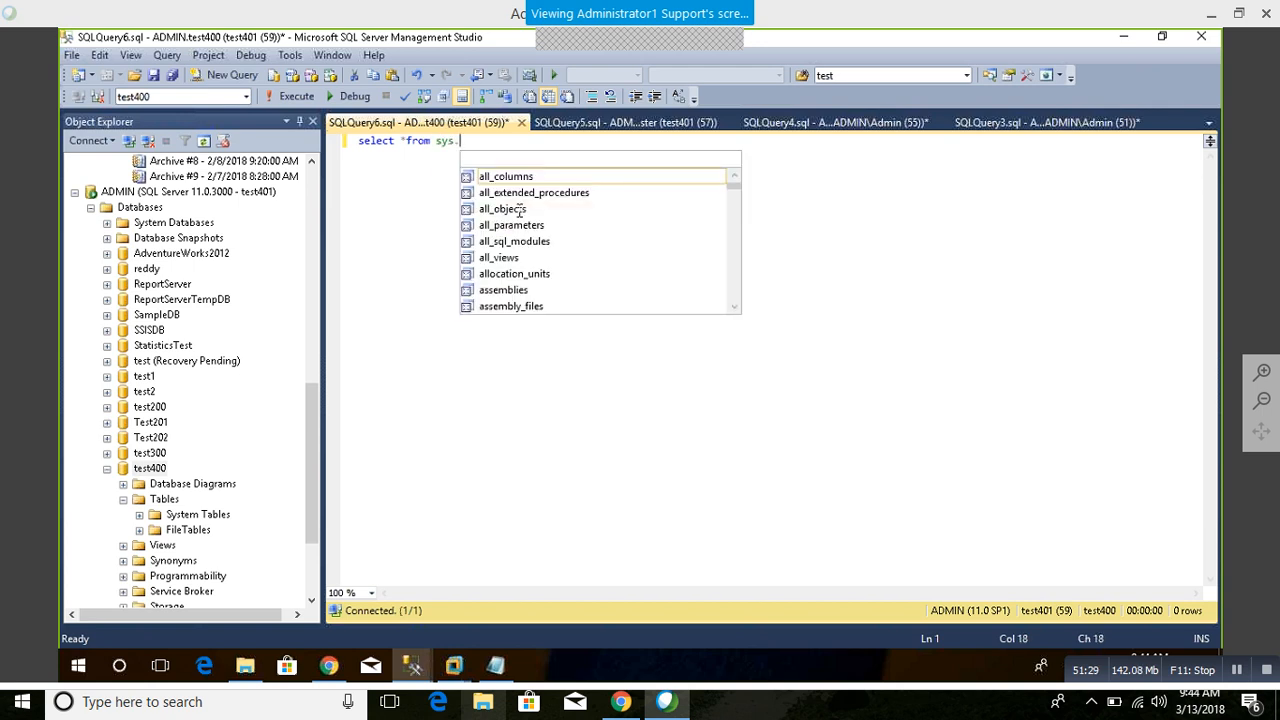
type("objects")
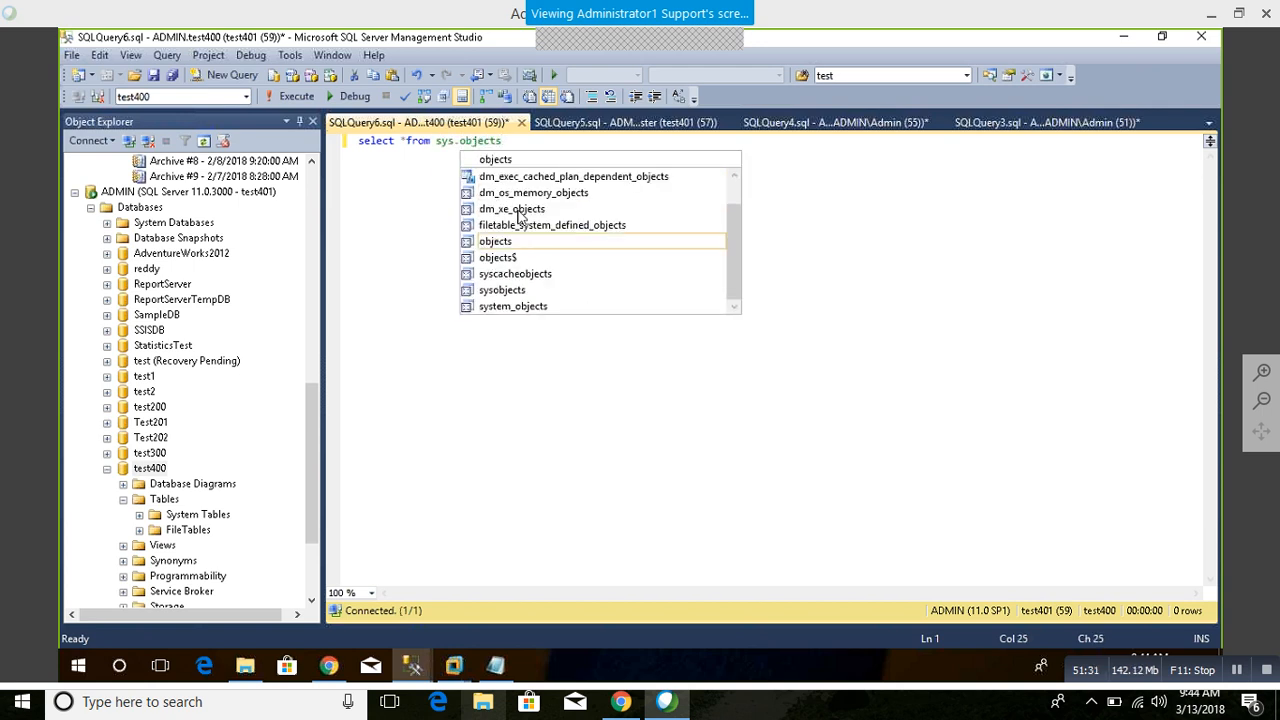
key("F5")
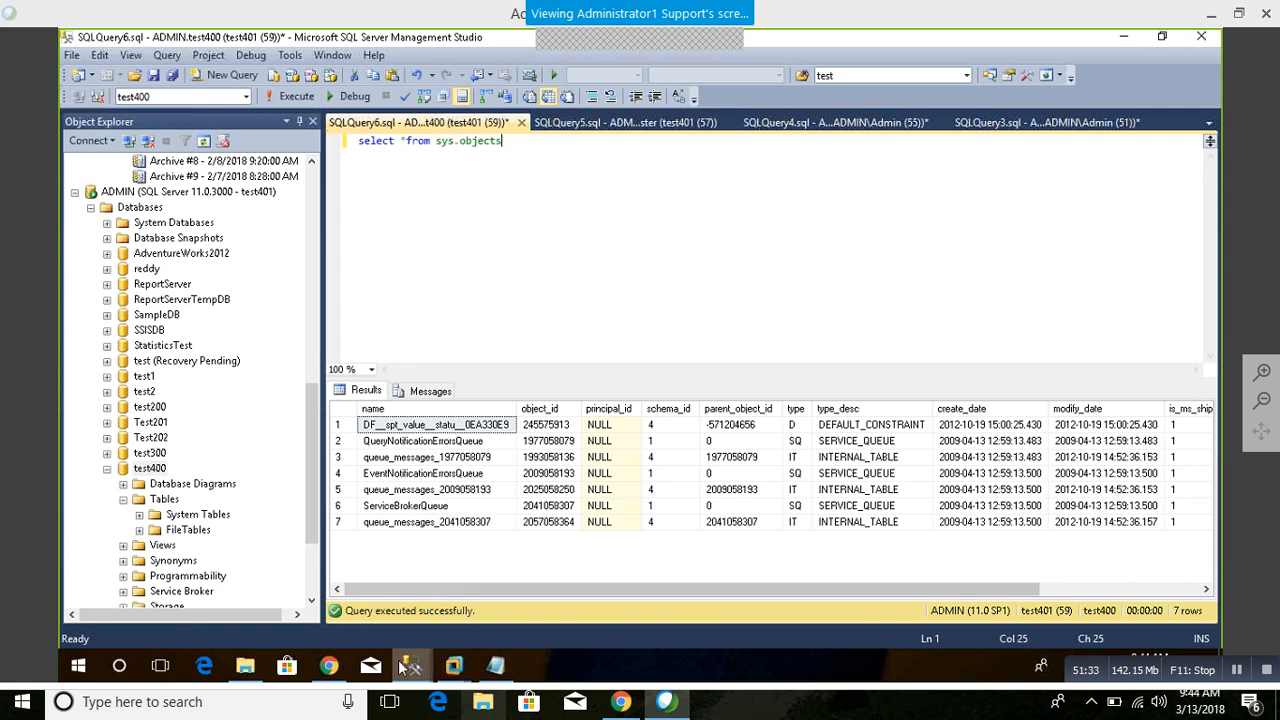
Step: Refresh the SQL Server log in the Log File Viewer, review its latest entries, and close the viewer
mouse_move(412, 665)
left_click(490, 590)
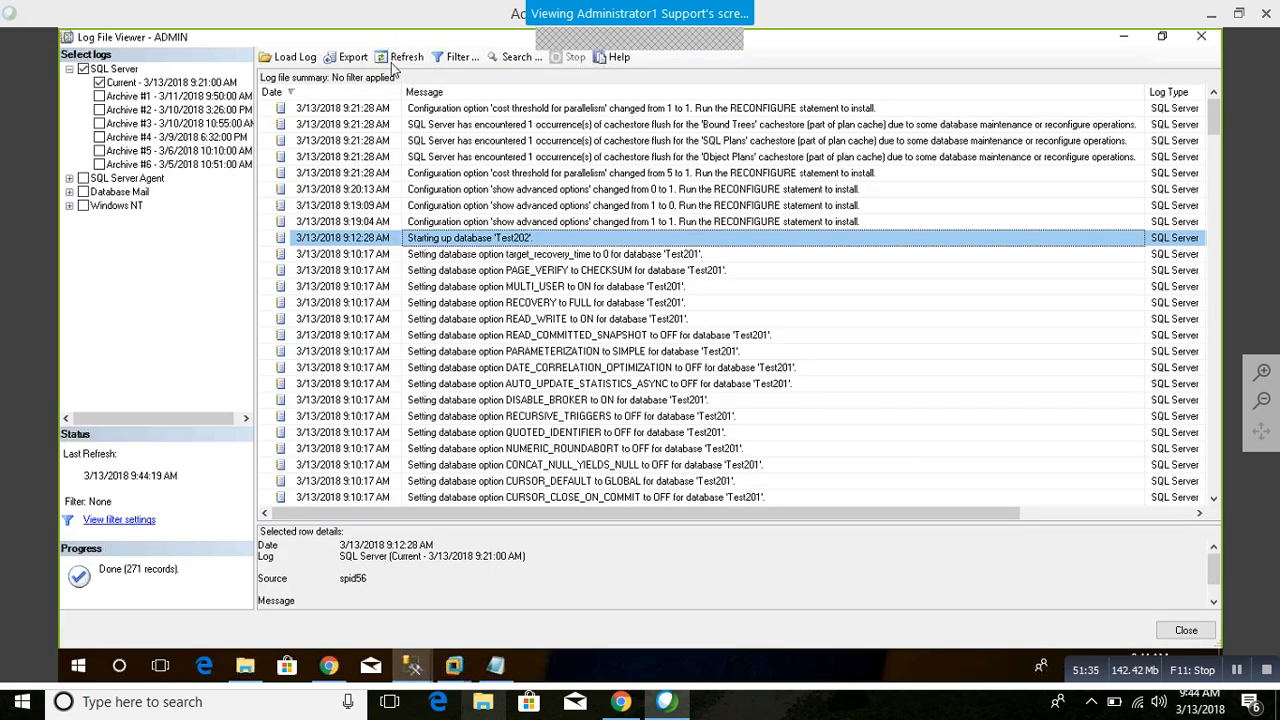
left_click(399, 58)
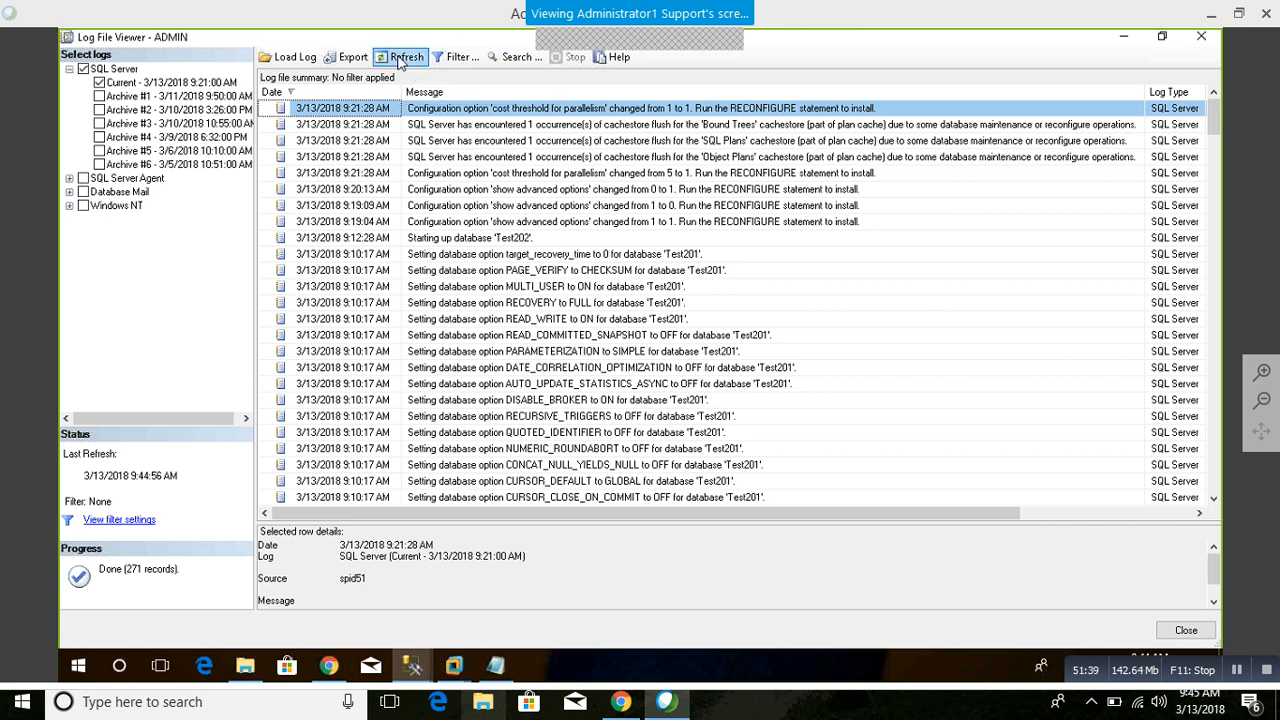
left_click(519, 255)
left_click(588, 211)
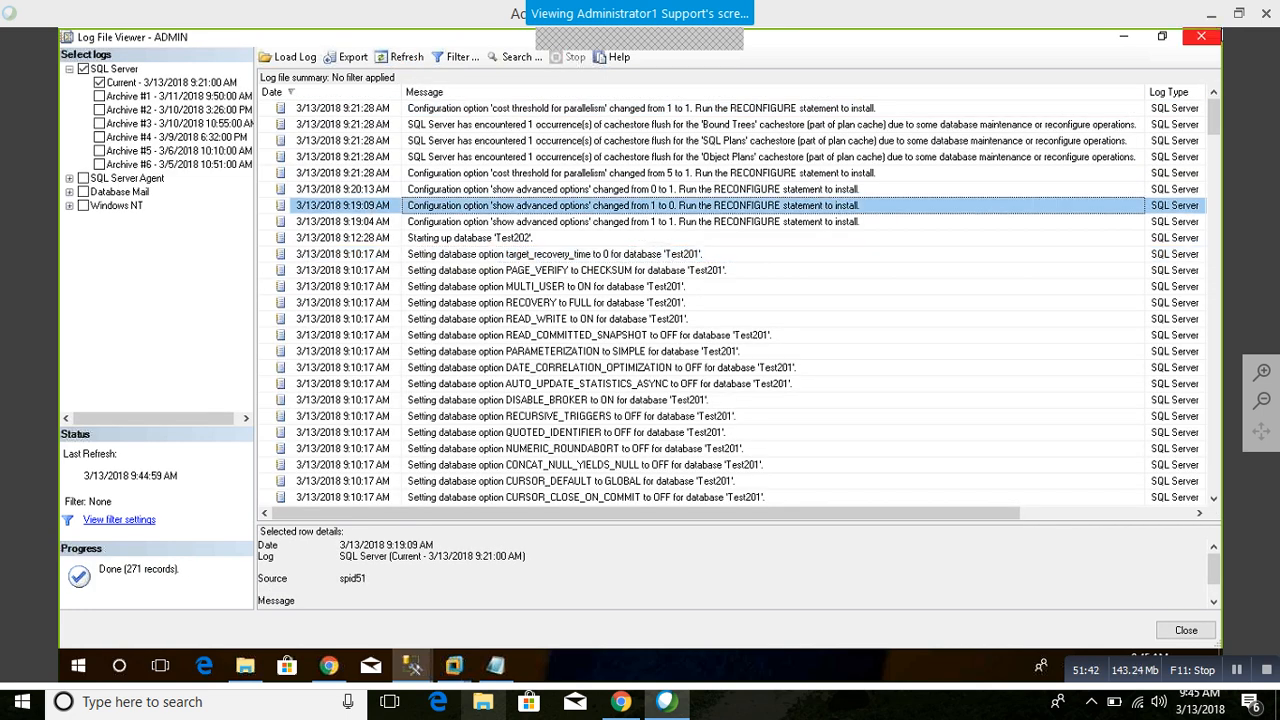
left_click(1201, 36)
Step: Disconnect the test401 server connection in Object Explorer and close the sys.objects query without saving it
left_click(200, 192)
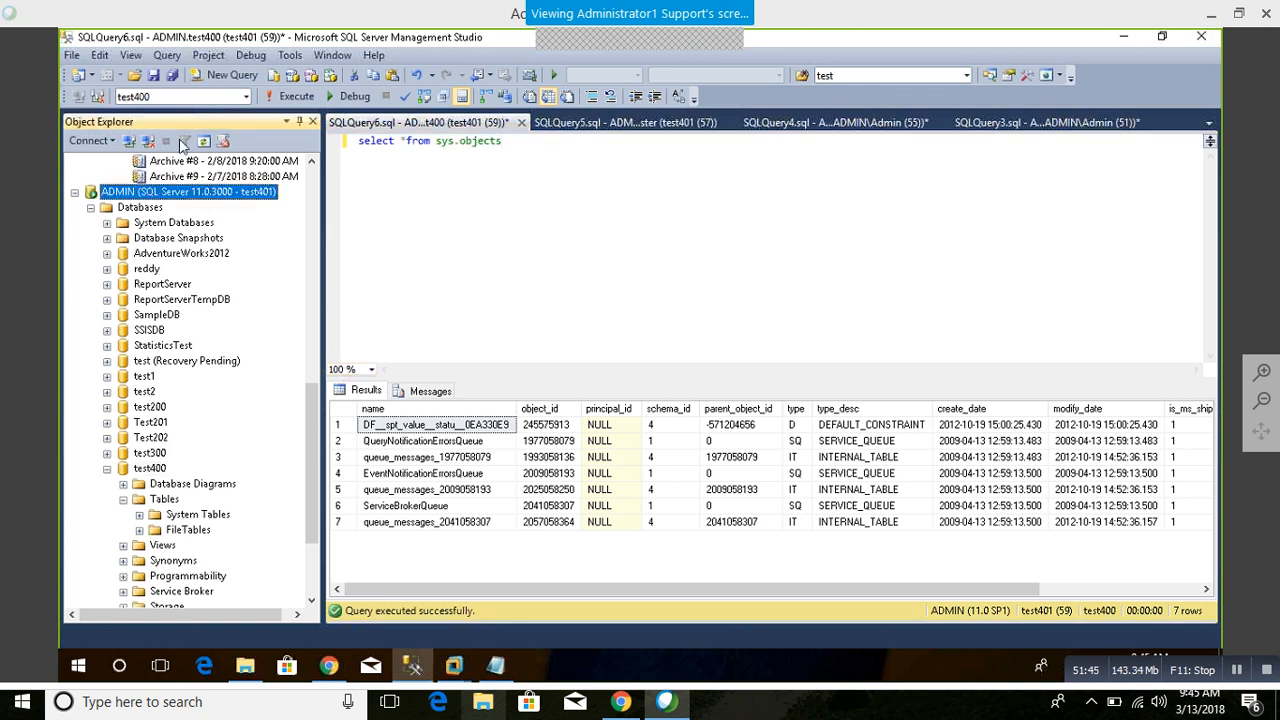
left_click(148, 141)
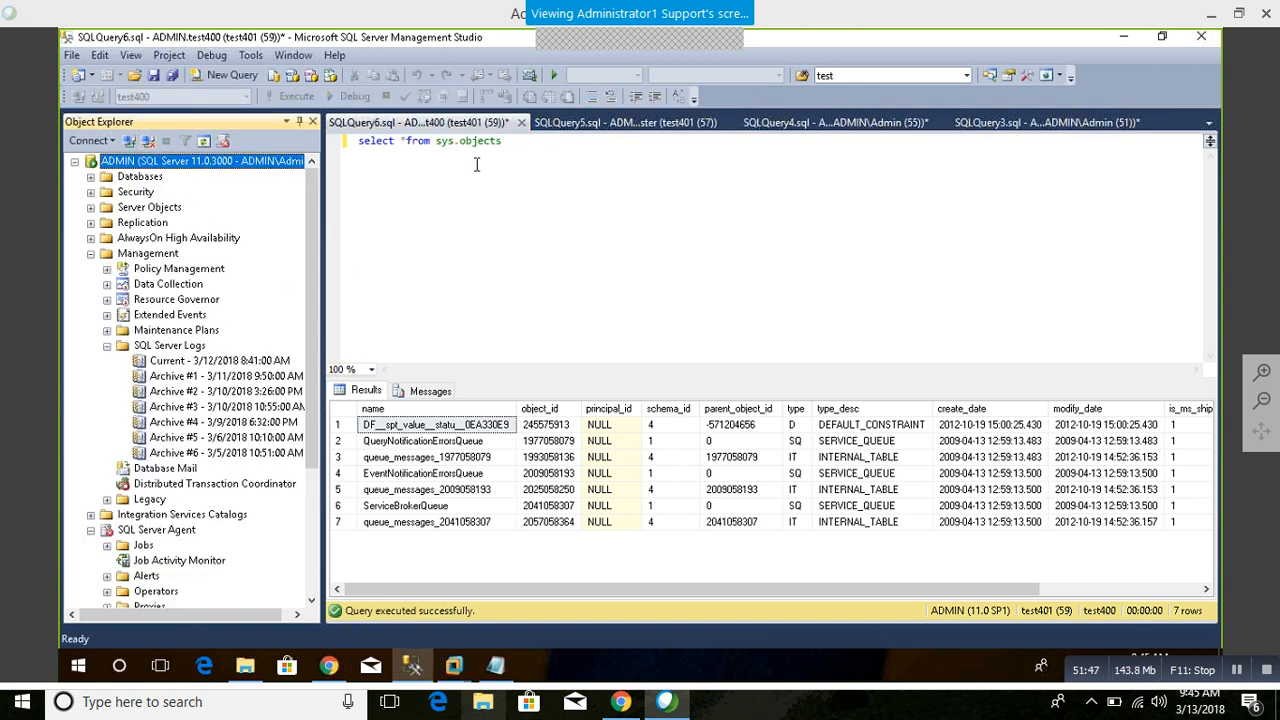
left_click(521, 122)
left_click(699, 449)
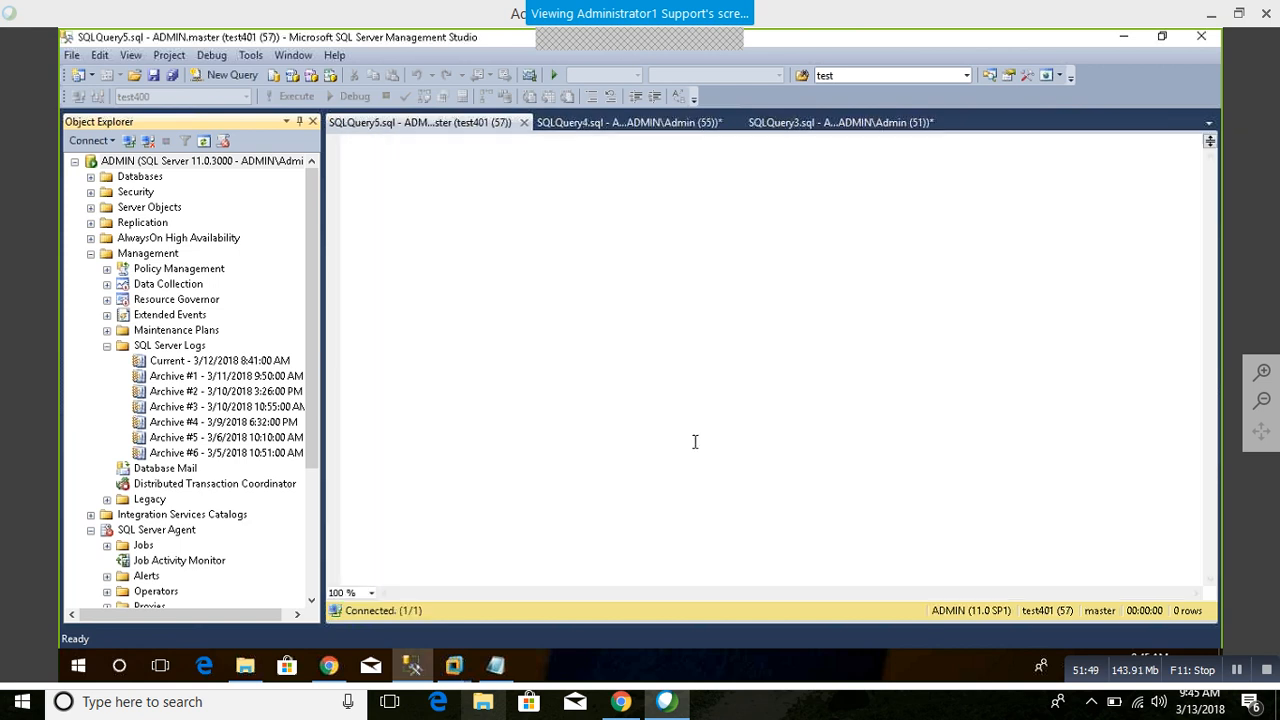
Step: Collapse the Management folder, view the databases on the remaining connection, and collapse the Databases folder
left_click(91, 253)
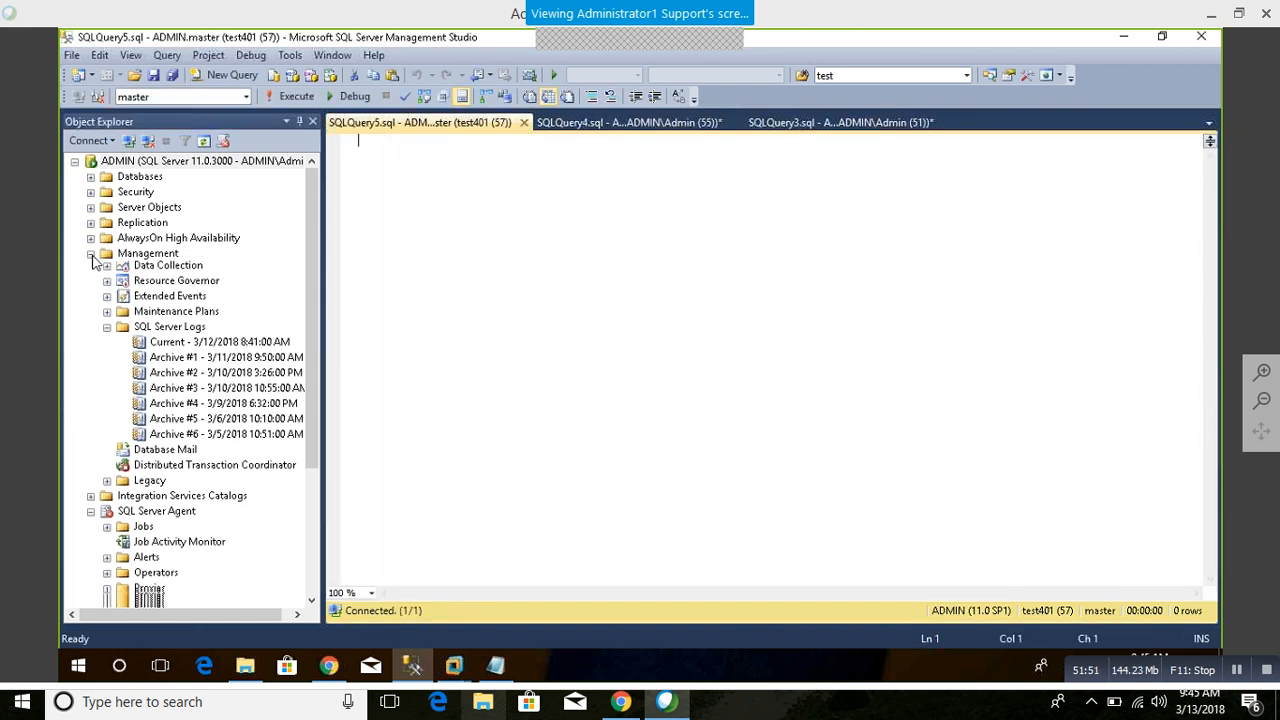
double_click(140, 176)
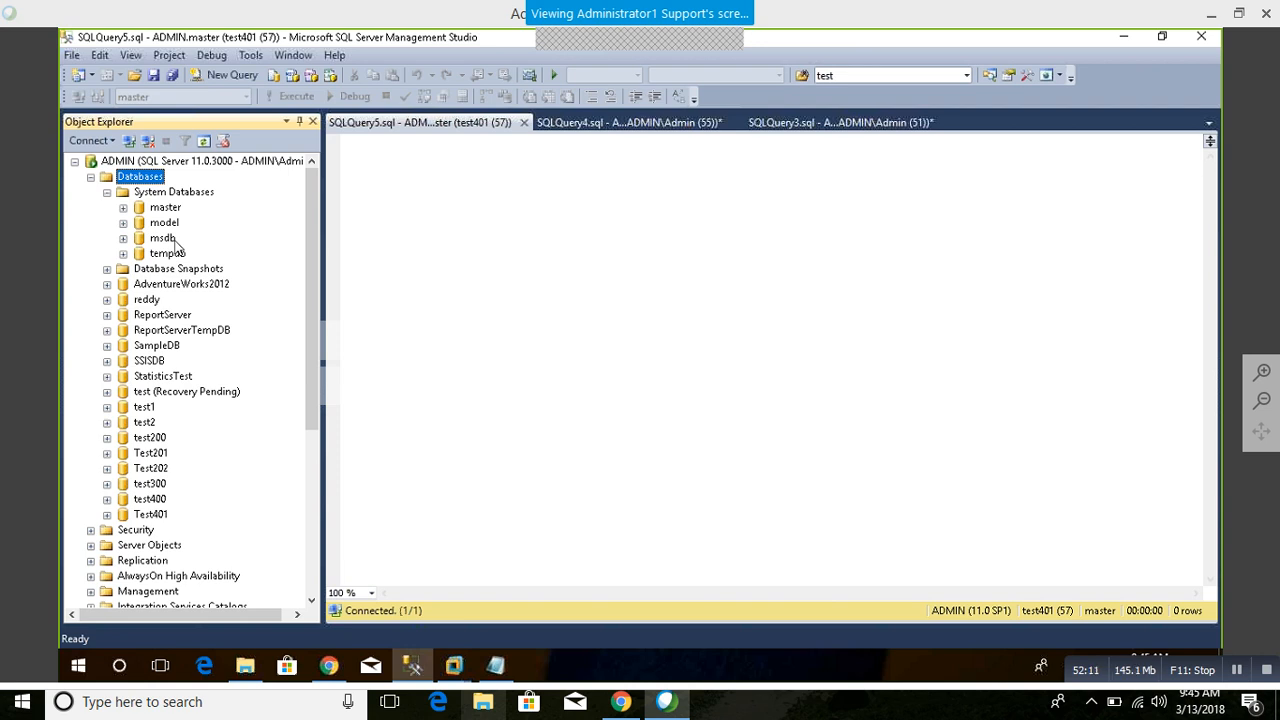
left_click(91, 177)
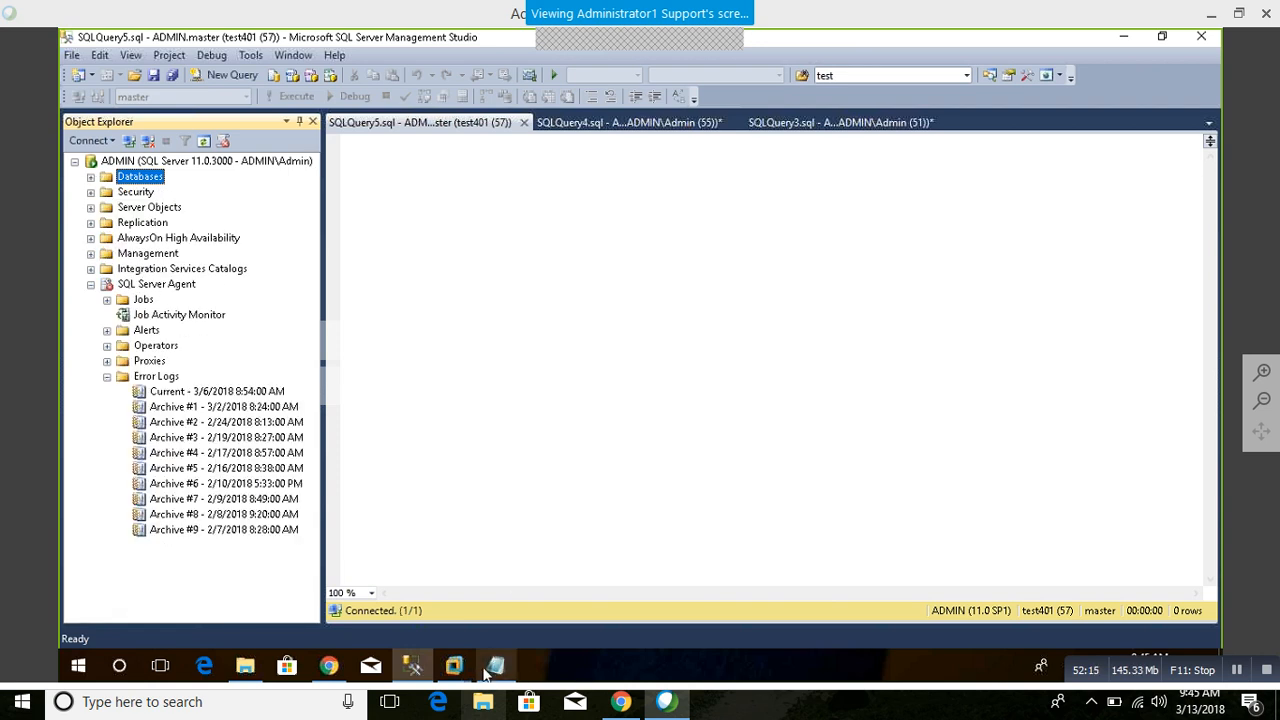
Step: Switch to VMware Workstation and power on the Node2 virtual machine
mouse_move(490, 670)
left_click(528, 549)
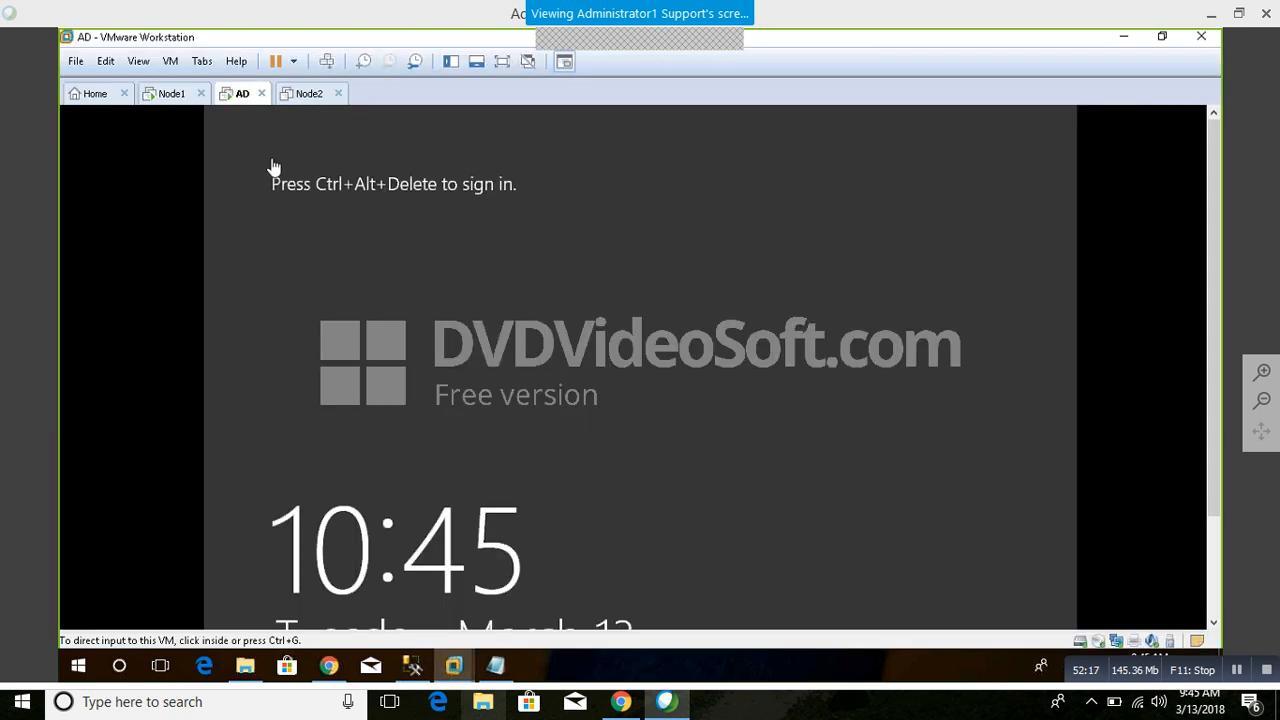
left_click(302, 92)
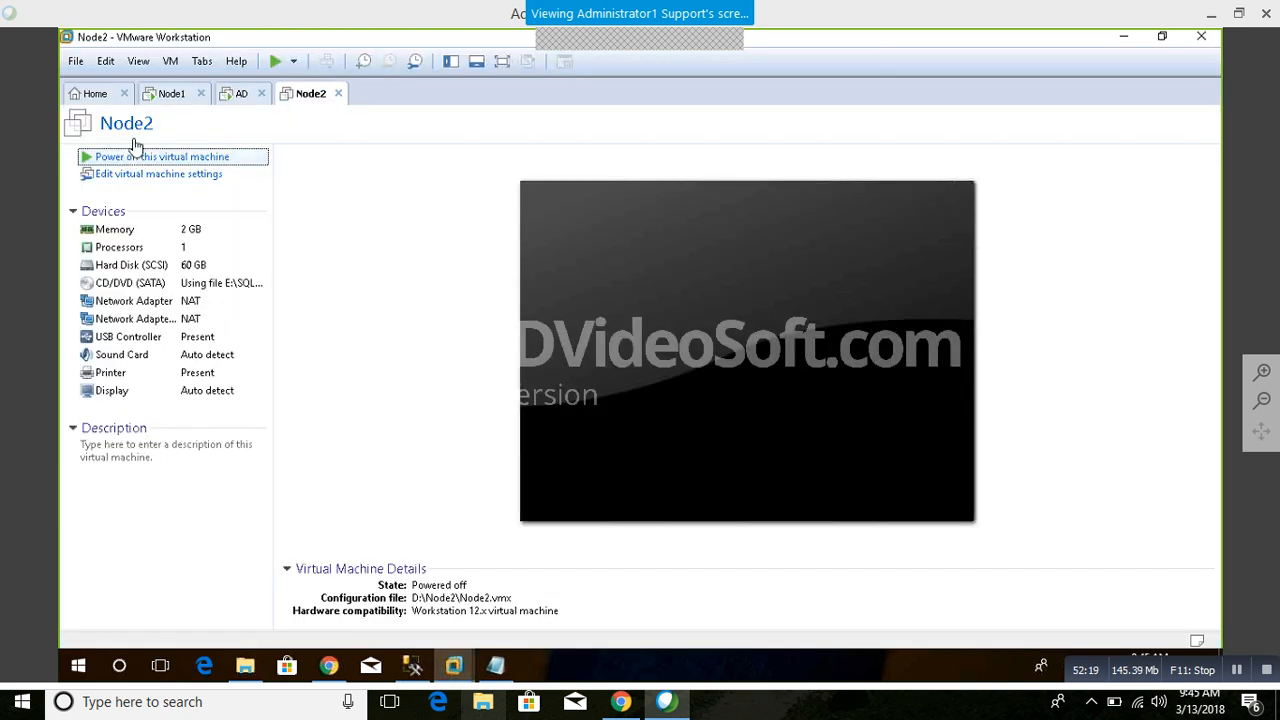
Step: Sign in to the Node1 virtual machine as WIPRO\sqladmin by entering the account password
left_click(168, 93)
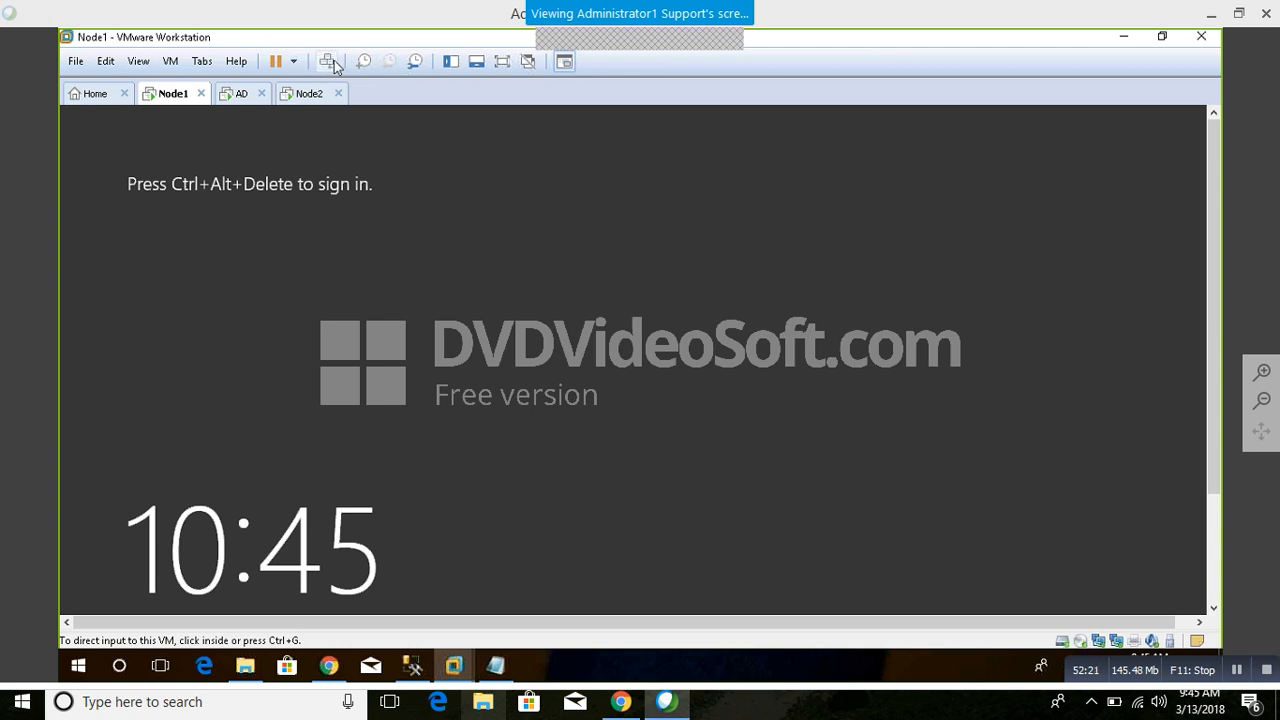
left_click(333, 63)
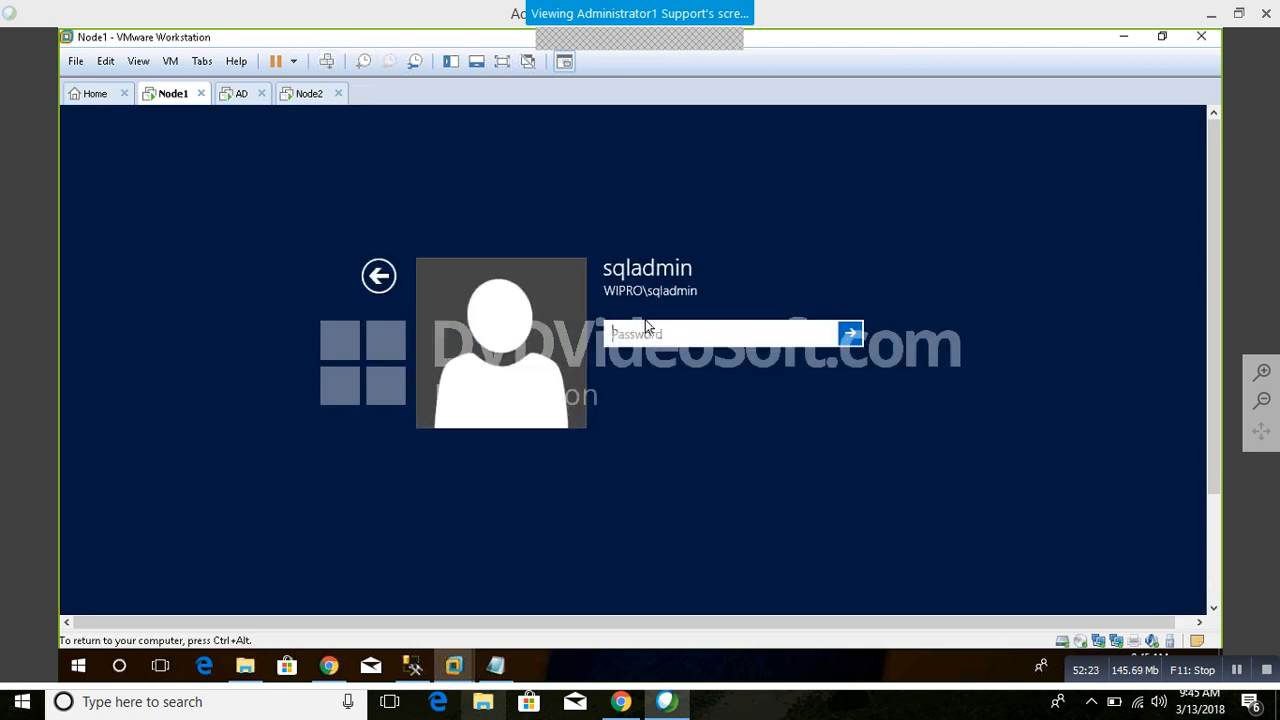
type("*******")
key("BackSpace")
key("BackSpace")
key("BackSpace")
key("BackSpace")
key("BackSpace")
key("BackSpace")
key("BackSpace")
key("BackSpace")
key("BackSpace")
type("**********")
key("Return")
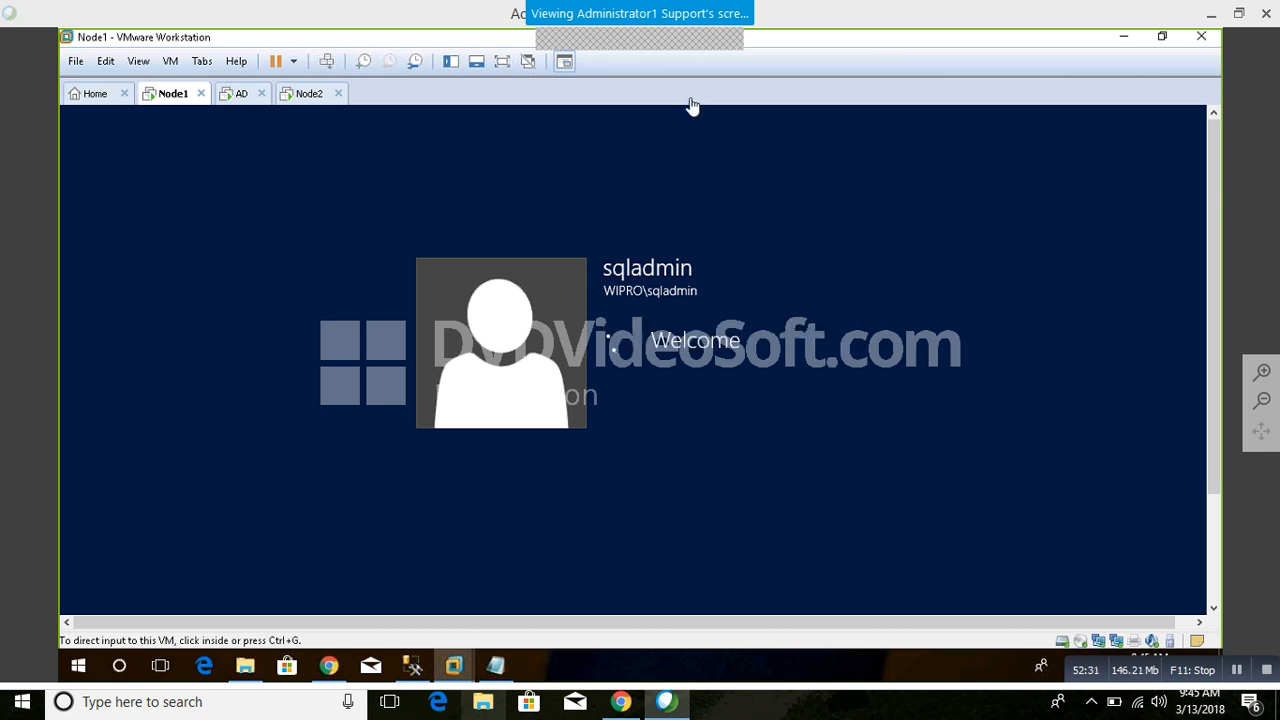
Step: Check Node2's startup progress and look over the Node1 and AD virtual machines
left_click(320, 93)
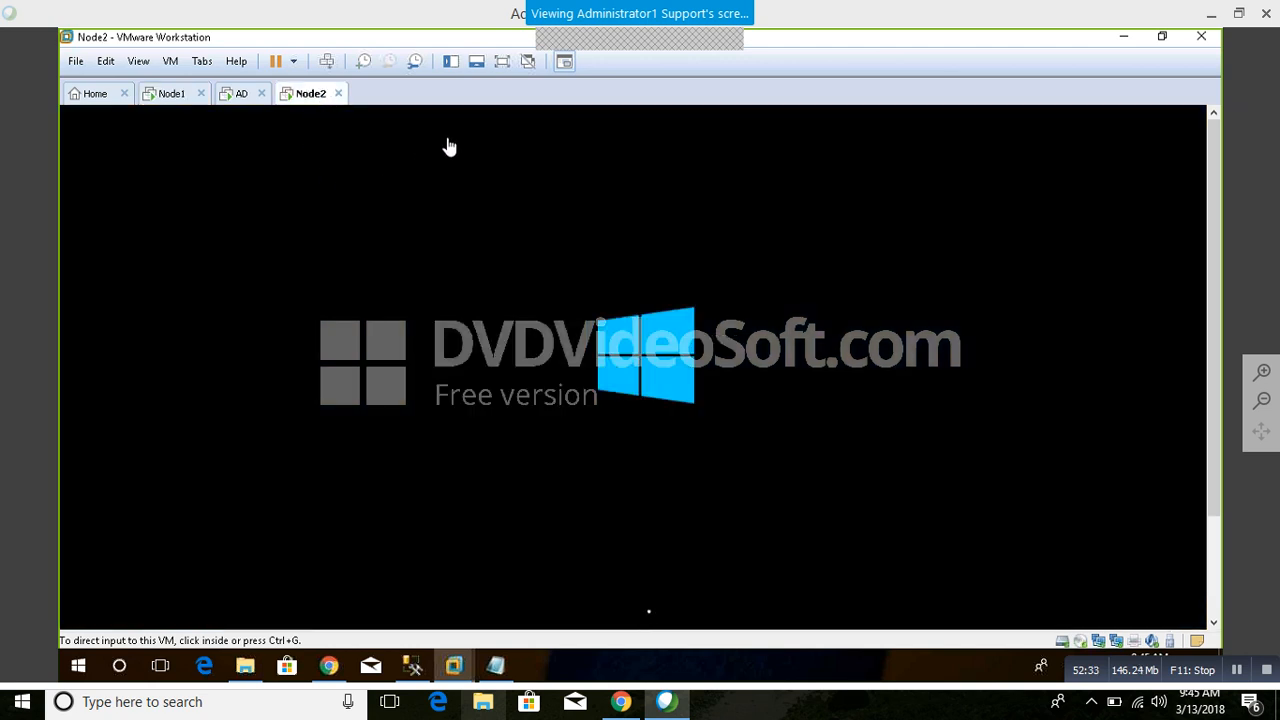
left_click(172, 97)
left_click(241, 94)
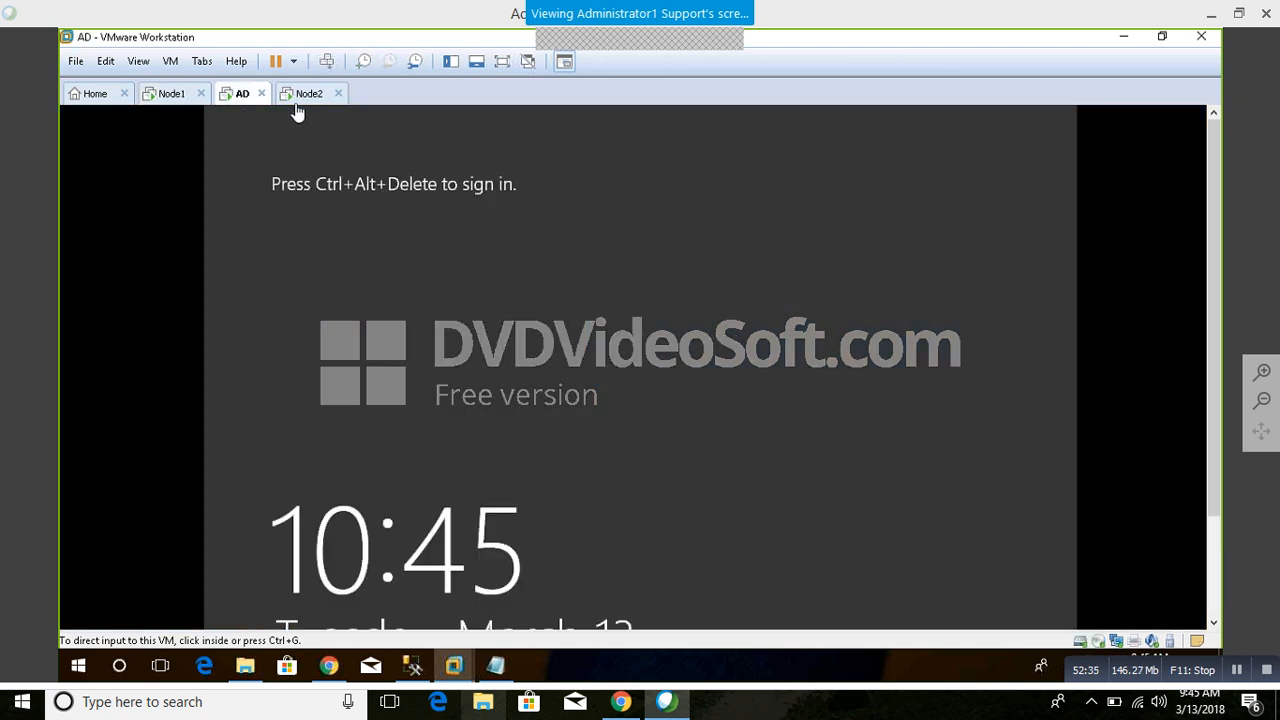
left_click(300, 93)
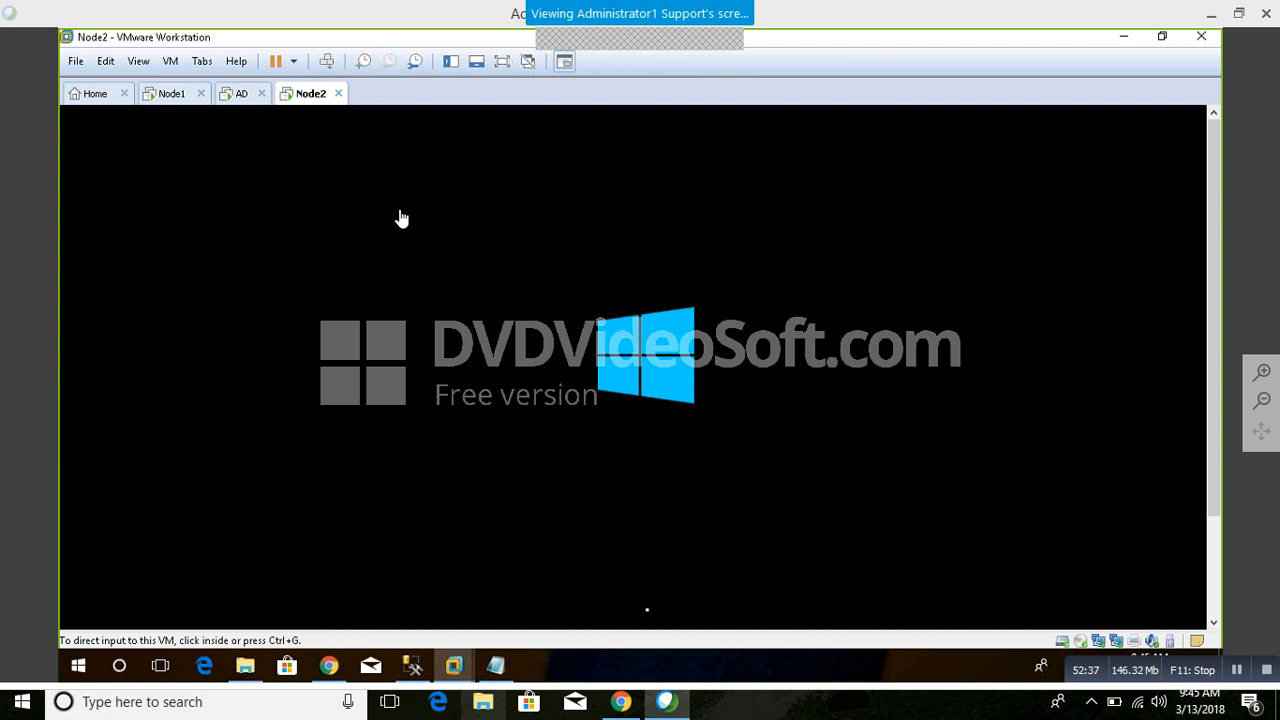